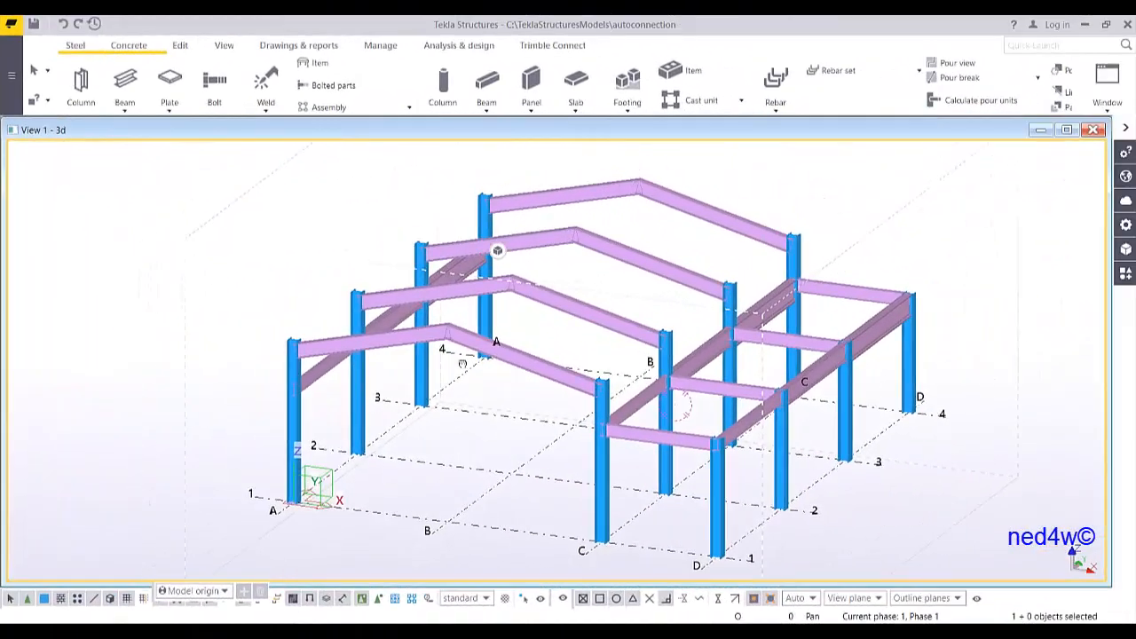
# Search the applications and components catalog for APEX and open the Apex haunch (106) connection dialog
pyautogui.scroll(5, 445, 341)
pyautogui.scroll(5, 447, 337)
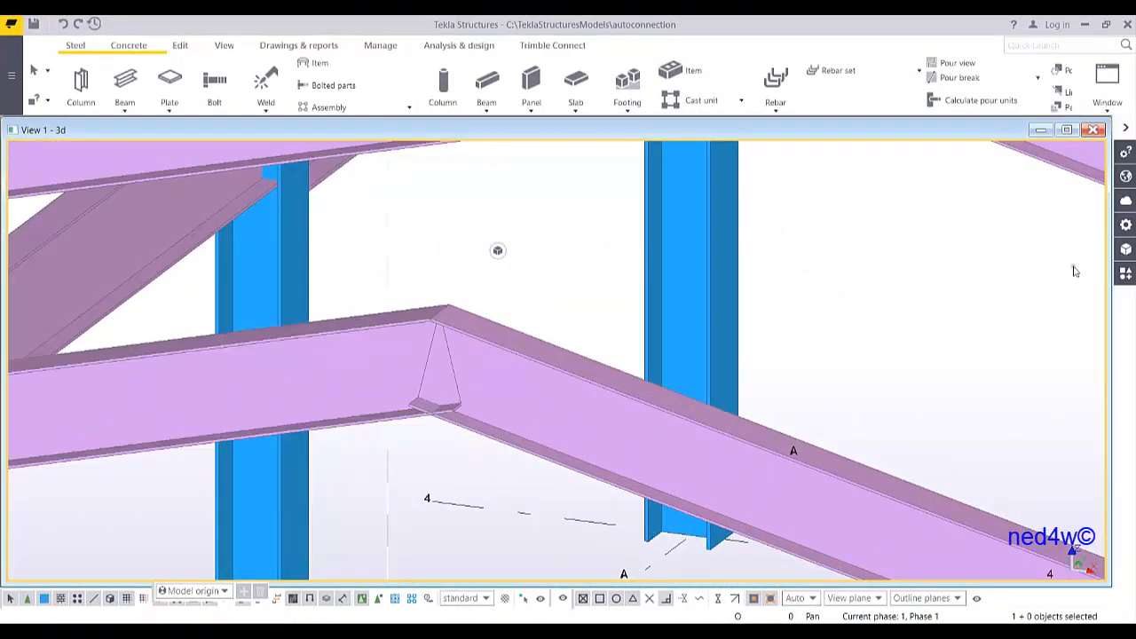
pyautogui.click(1126, 275)
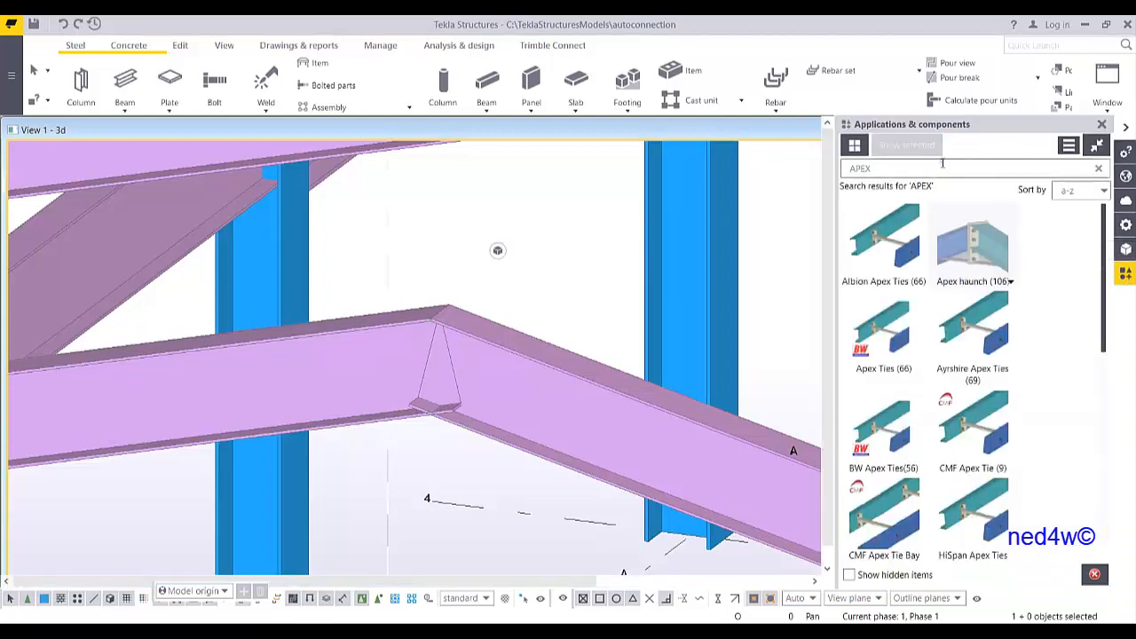
pyautogui.click(899, 166)
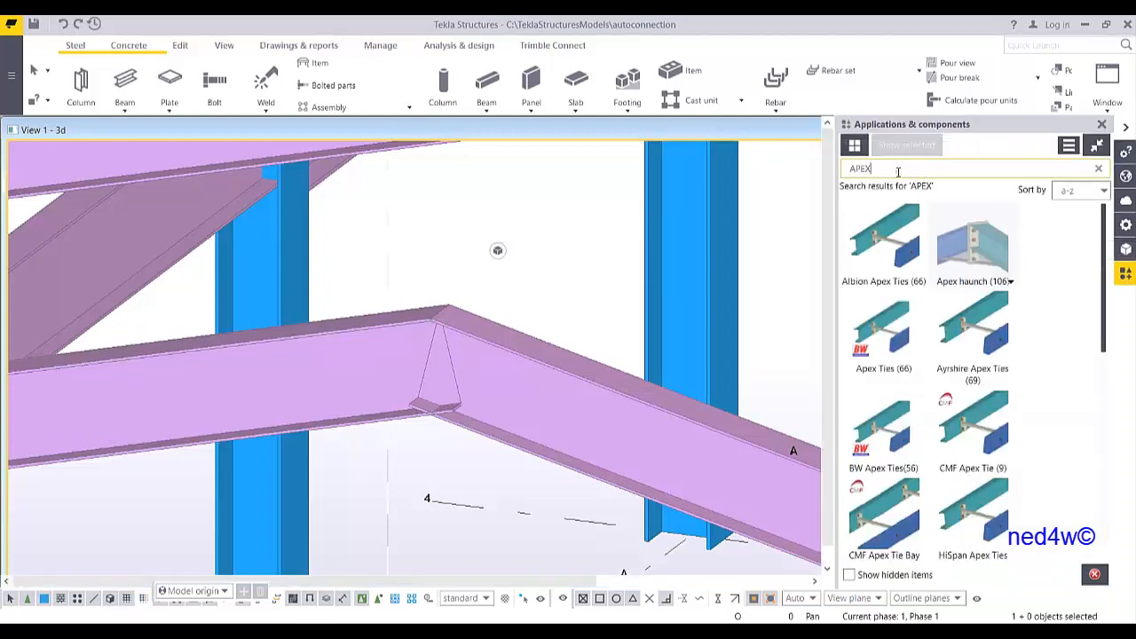
pyautogui.moveTo(899, 172); pyautogui.dragTo(779, 183)
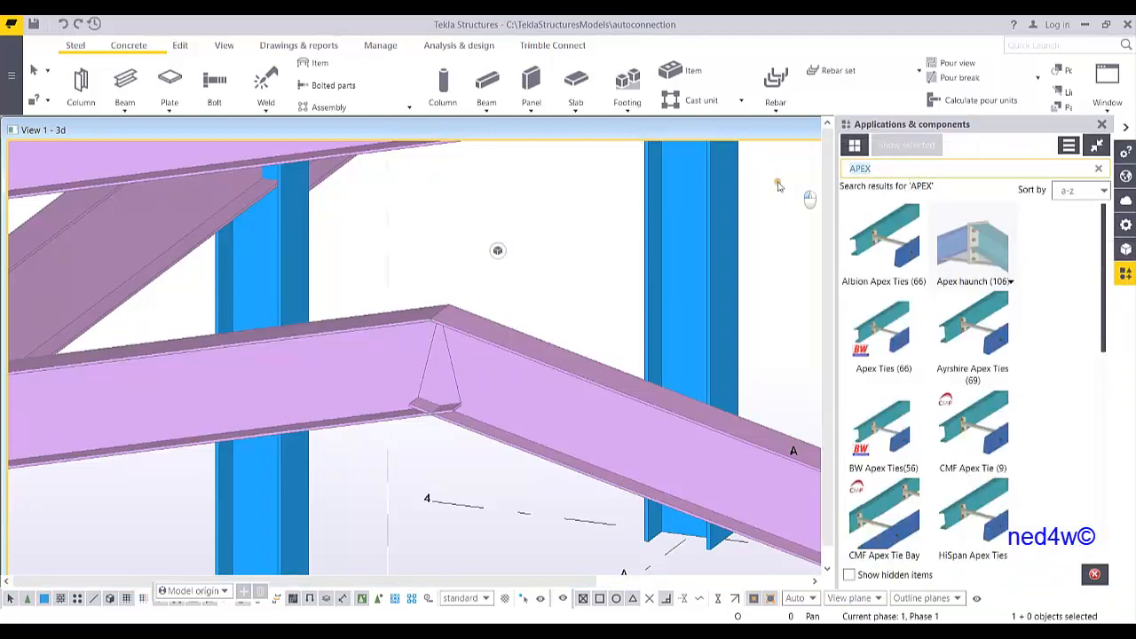
pyautogui.doubleClick(981, 253)
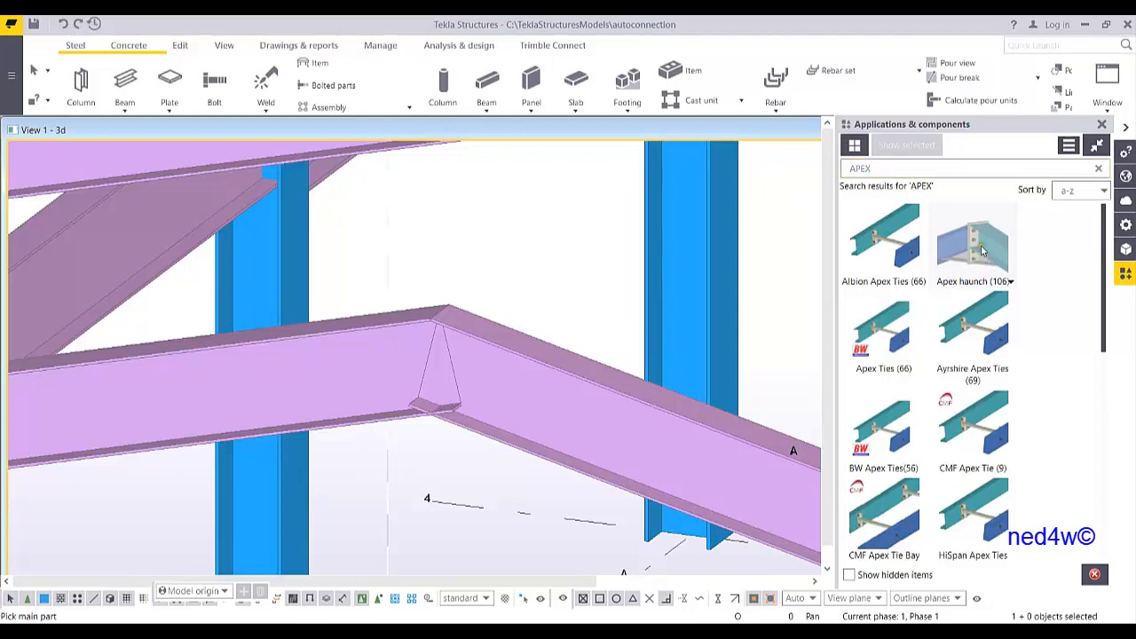
pyautogui.moveTo(396, 227); pyautogui.dragTo(913, 154)
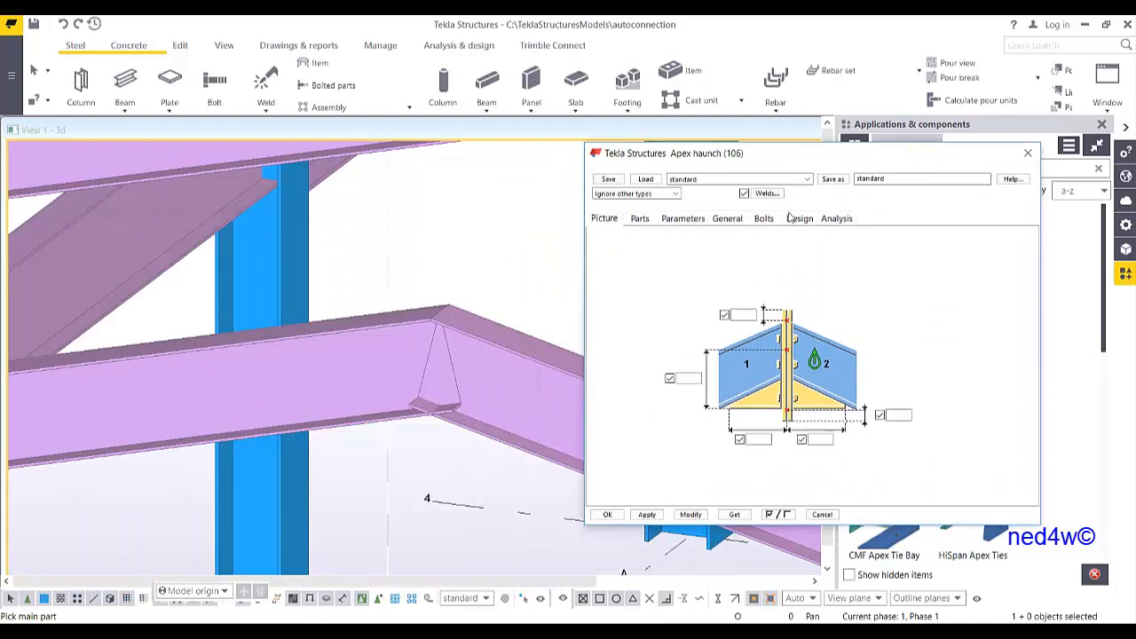
# Apply the Apex haunch connection at the ridge by picking the left rafter as main part and the right rafter as secondary, then interrupt
pyautogui.moveTo(521, 358); pyautogui.dragTo(385, 323, button='middle')
pyautogui.scroll(-2, 370, 315)
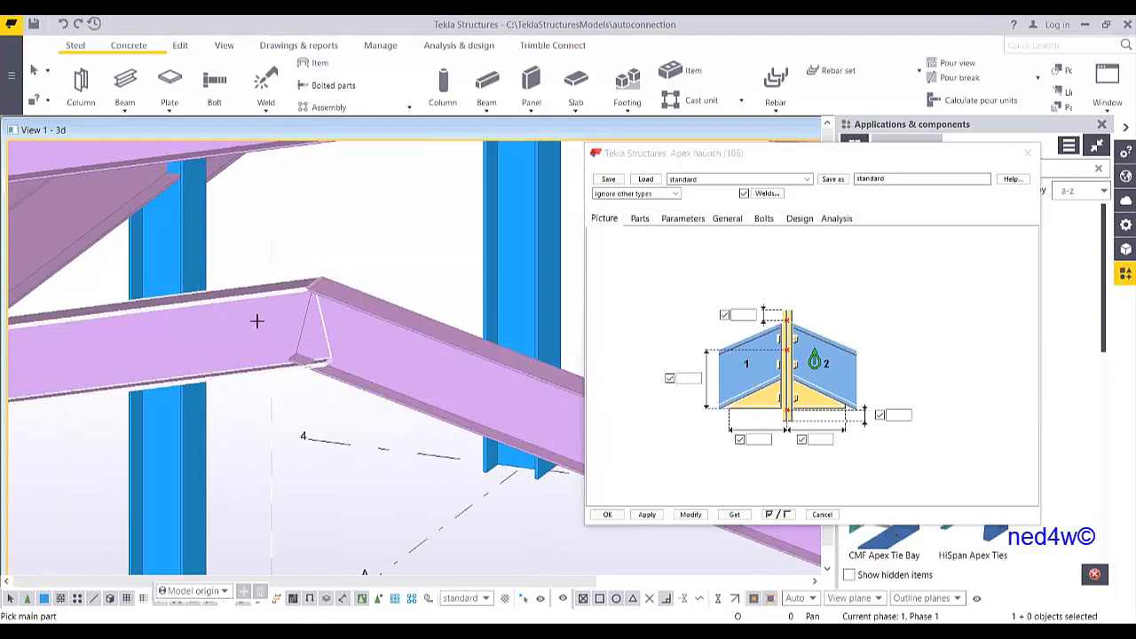
pyautogui.click(257, 320)
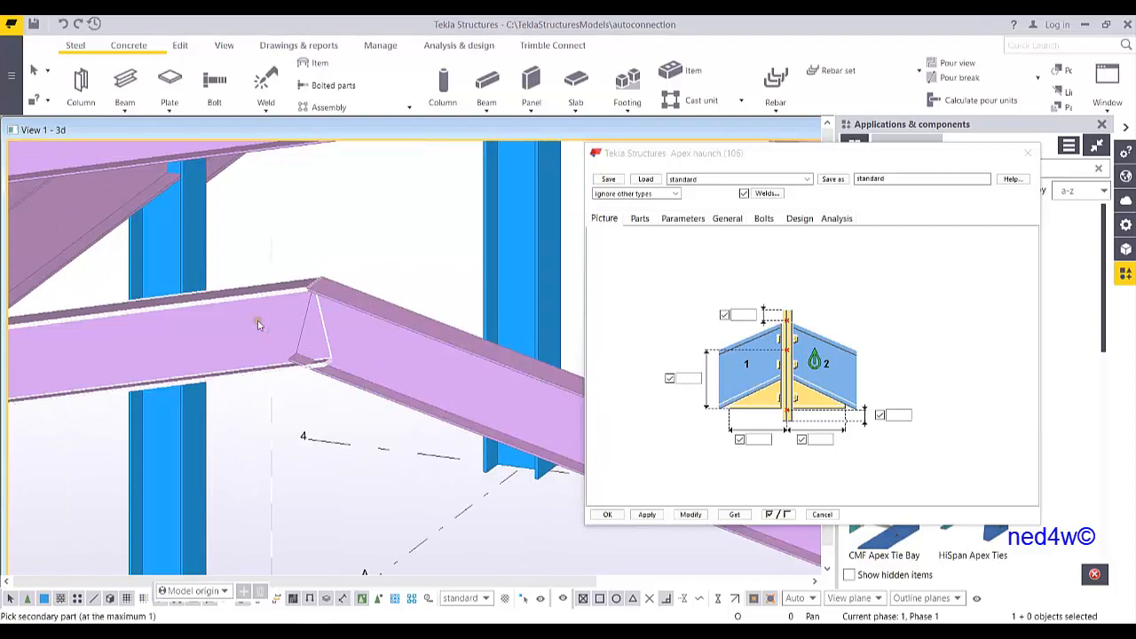
pyautogui.click(398, 334)
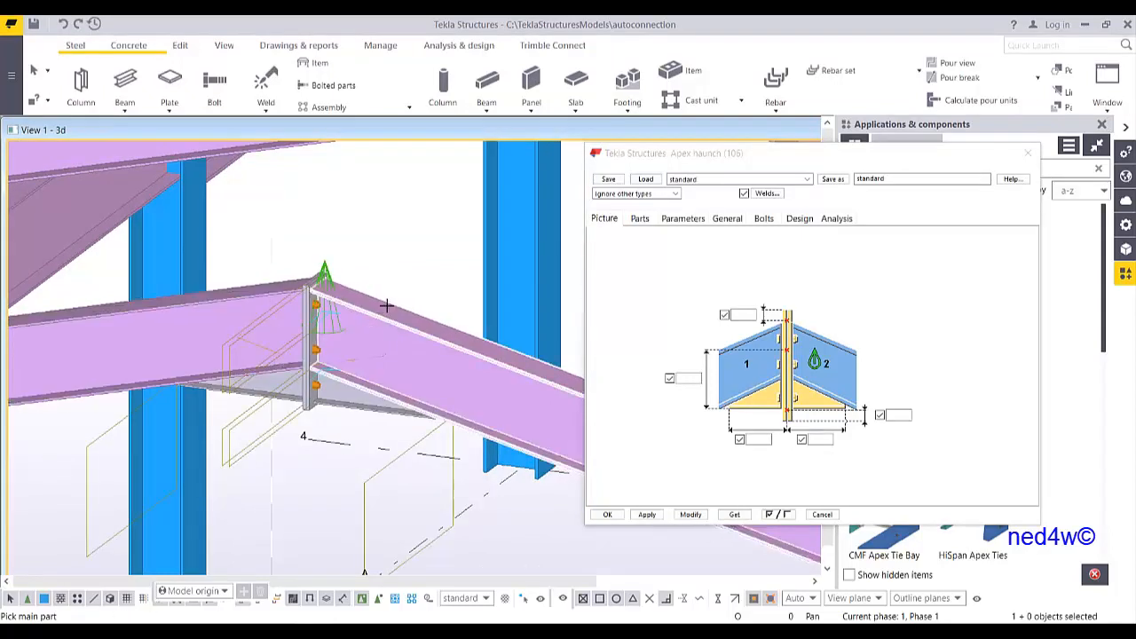
pyautogui.rightClick(369, 227)
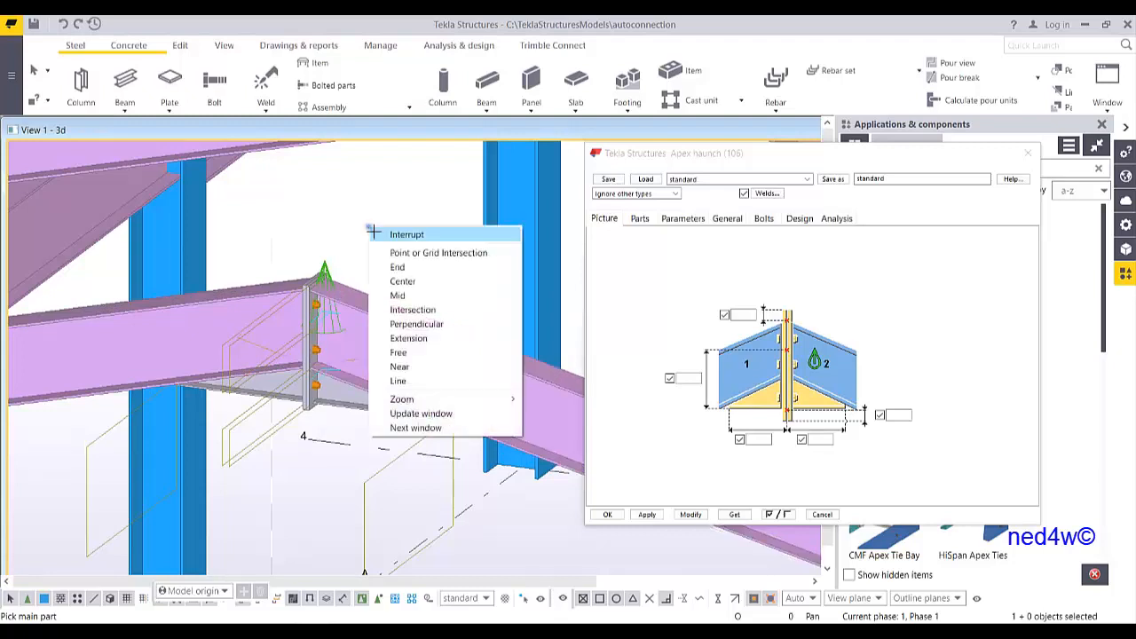
pyautogui.click(380, 234)
# Set the end plate thickness to 20 and modify the connection
pyautogui.scroll(1, 327, 364)
pyautogui.moveTo(326, 365); pyautogui.dragTo(334, 373, button='middle')
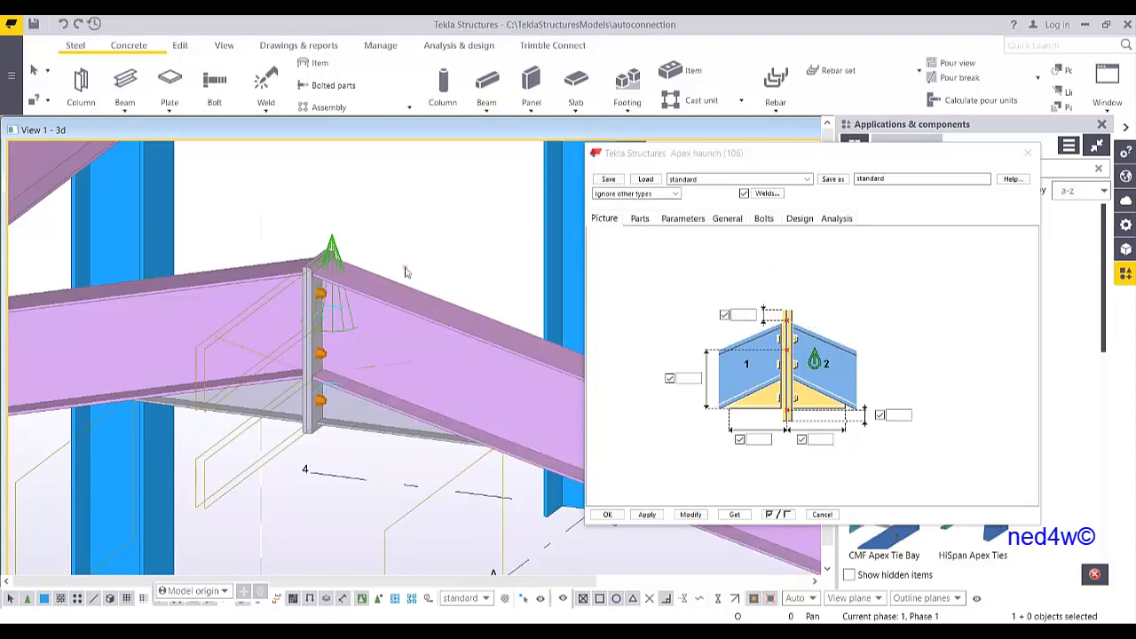
pyautogui.scroll(2, 330, 260)
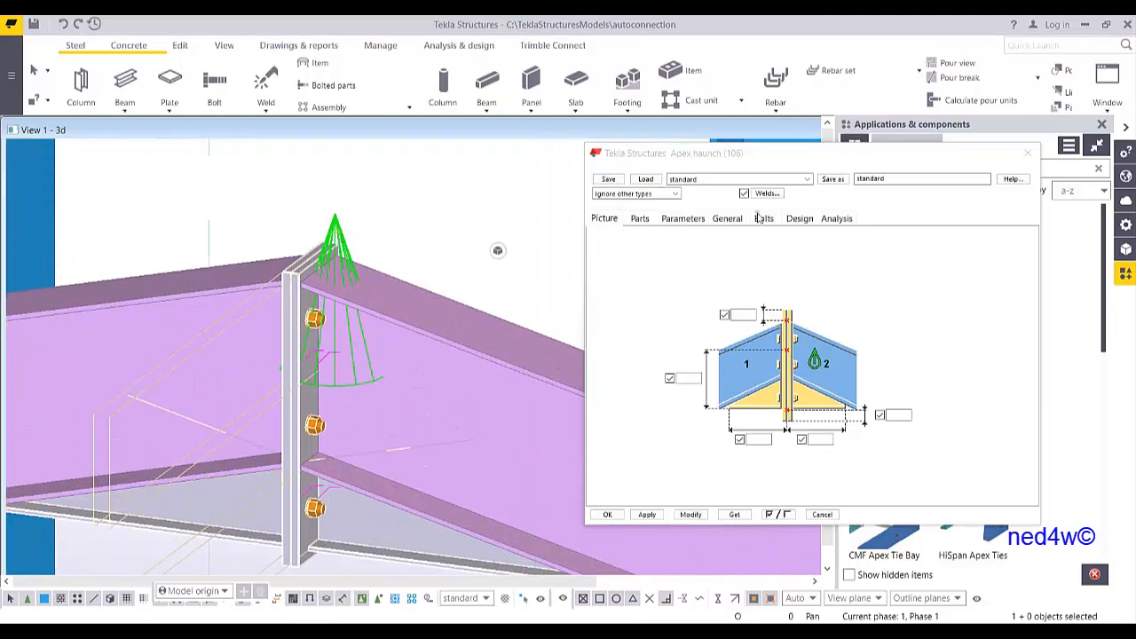
pyautogui.click(643, 222)
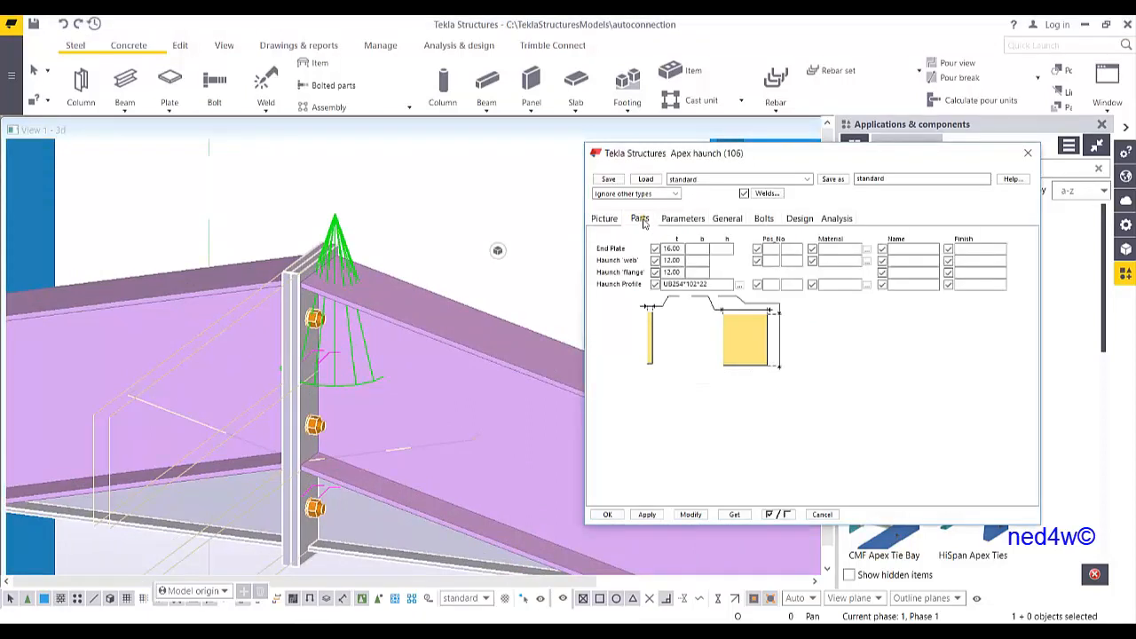
pyautogui.doubleClick(680, 249)
pyautogui.write('20')
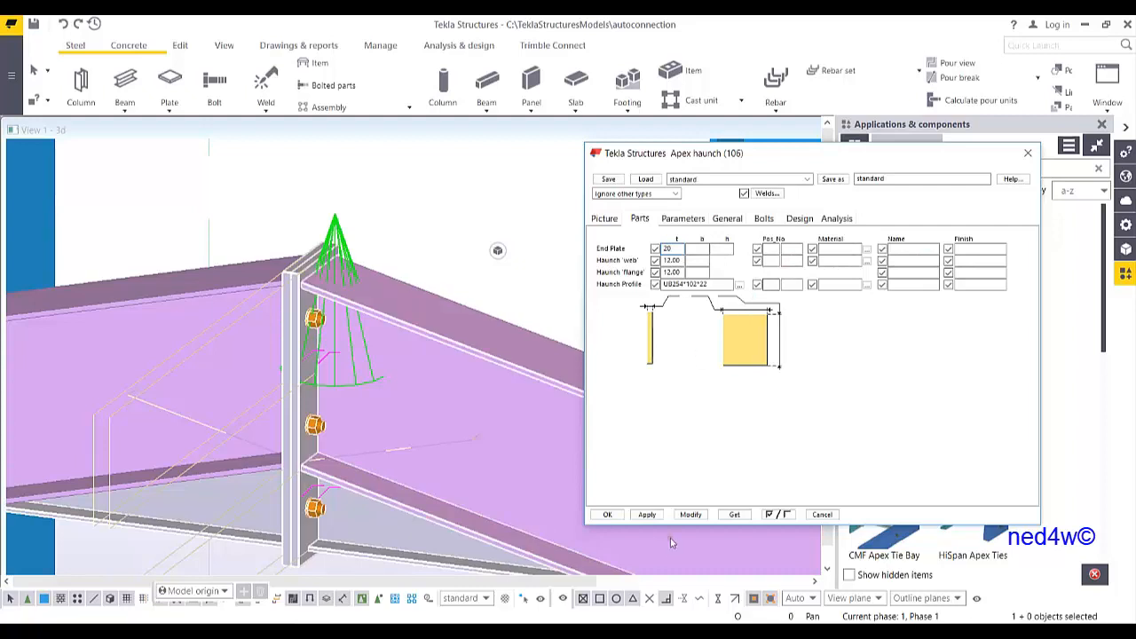
pyautogui.click(690, 514)
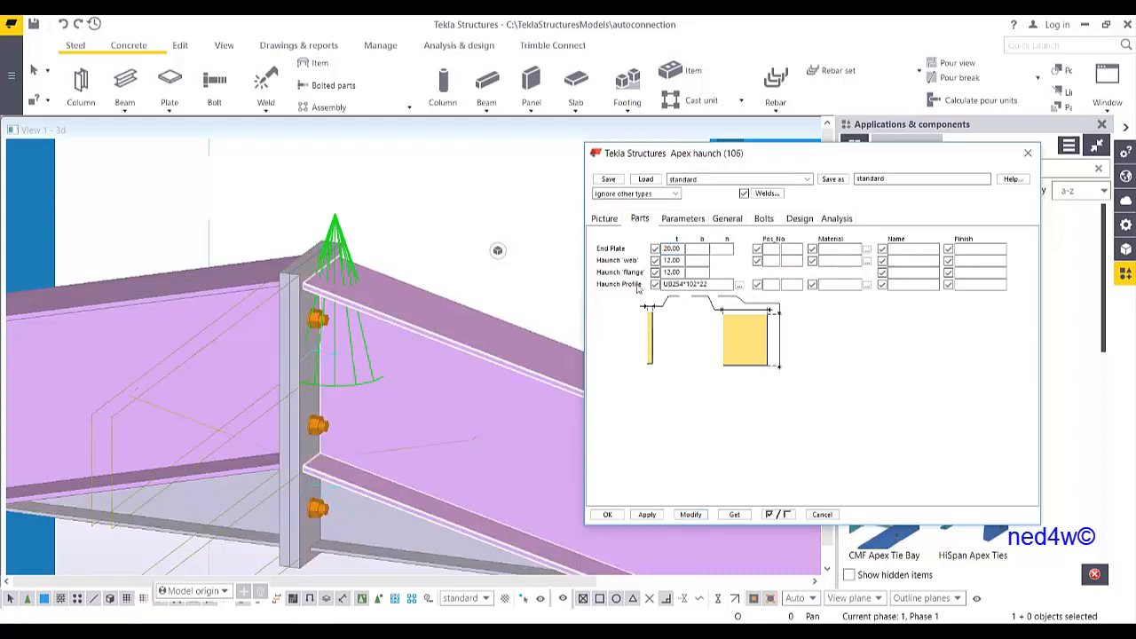
# Set the connection class to 6 and modify the connection
pyautogui.click(685, 219)
pyautogui.click(727, 218)
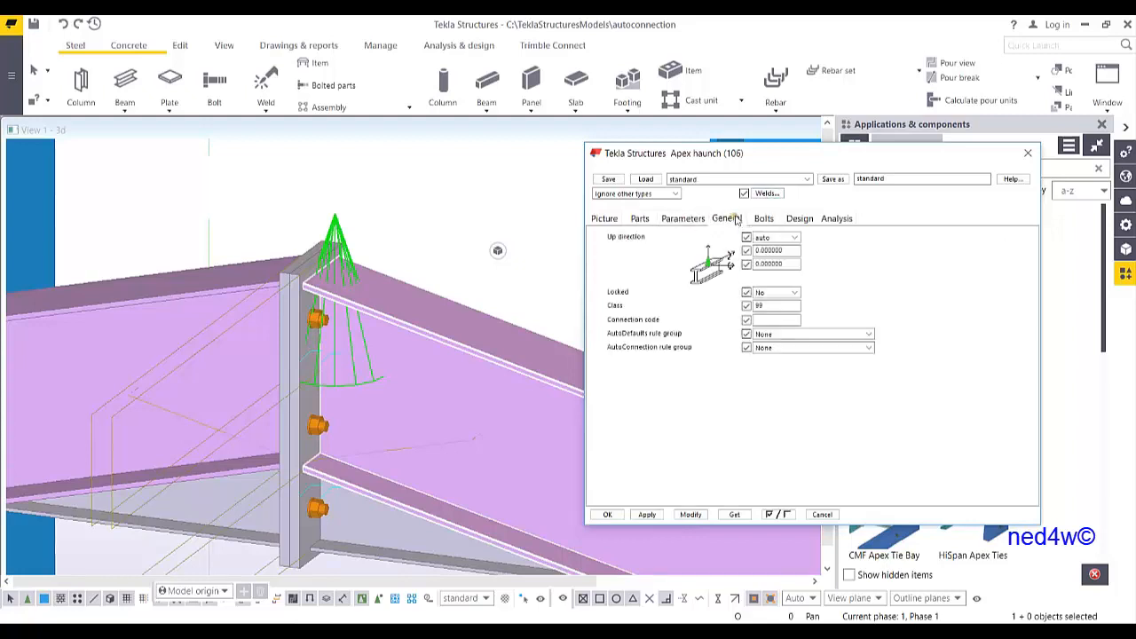
pyautogui.doubleClick(776, 305)
pyautogui.moveTo(781, 308); pyautogui.dragTo(719, 308)
pyautogui.click(690, 515)
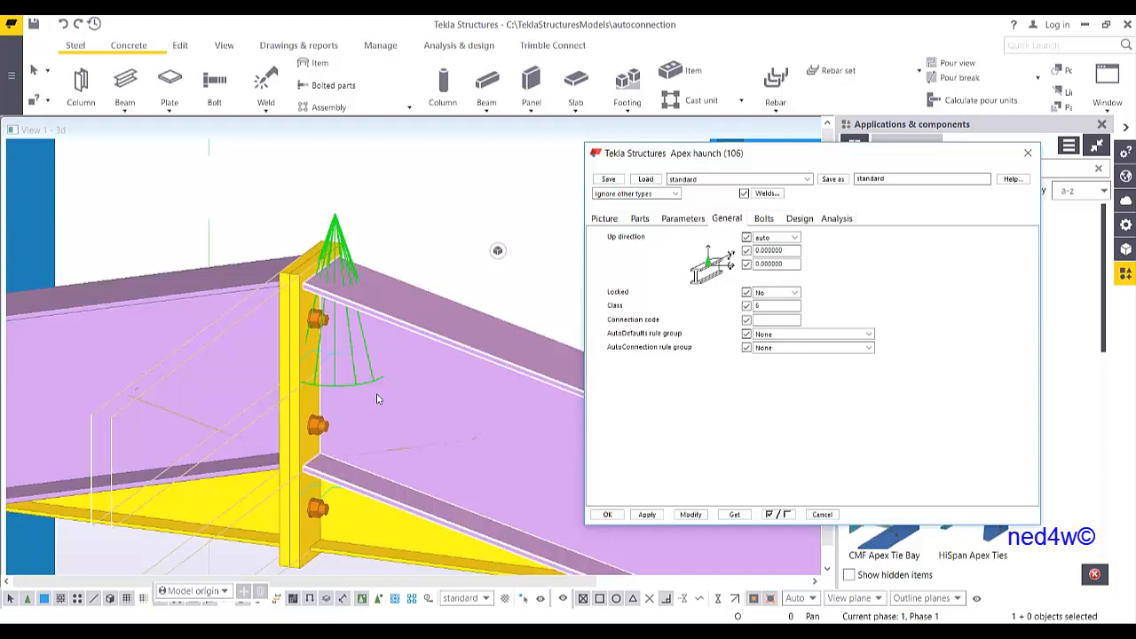
# Set the bolts to size 20 with bolt standard 8.8XOX and modify the connection
pyautogui.moveTo(405, 417); pyautogui.dragTo(423, 403, button='middle')
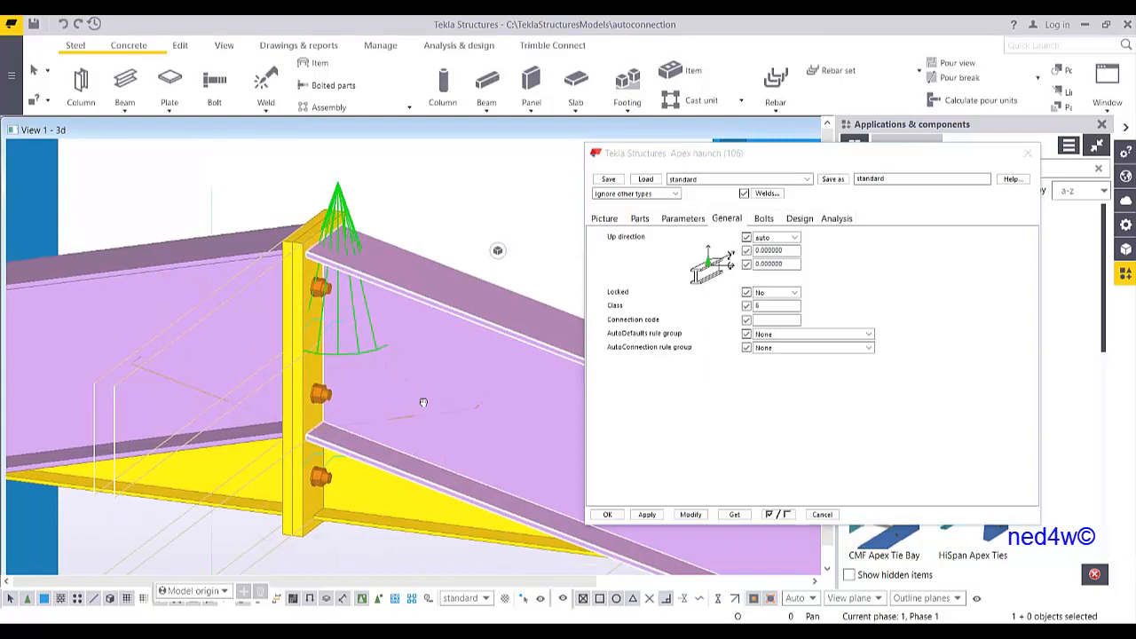
pyautogui.click(763, 219)
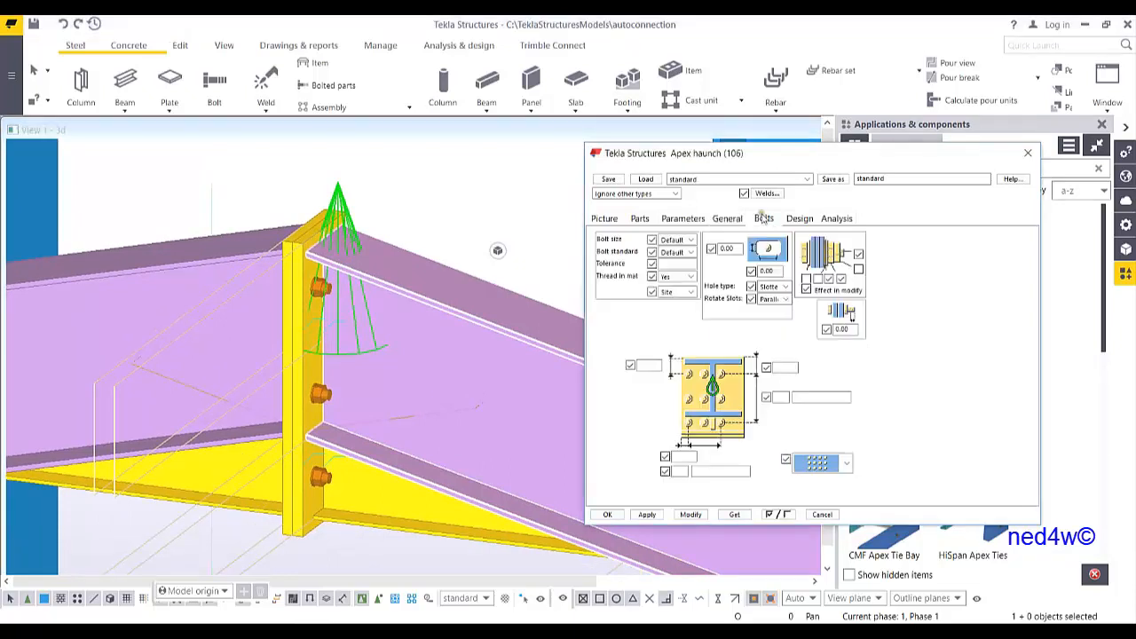
pyautogui.click(690, 252)
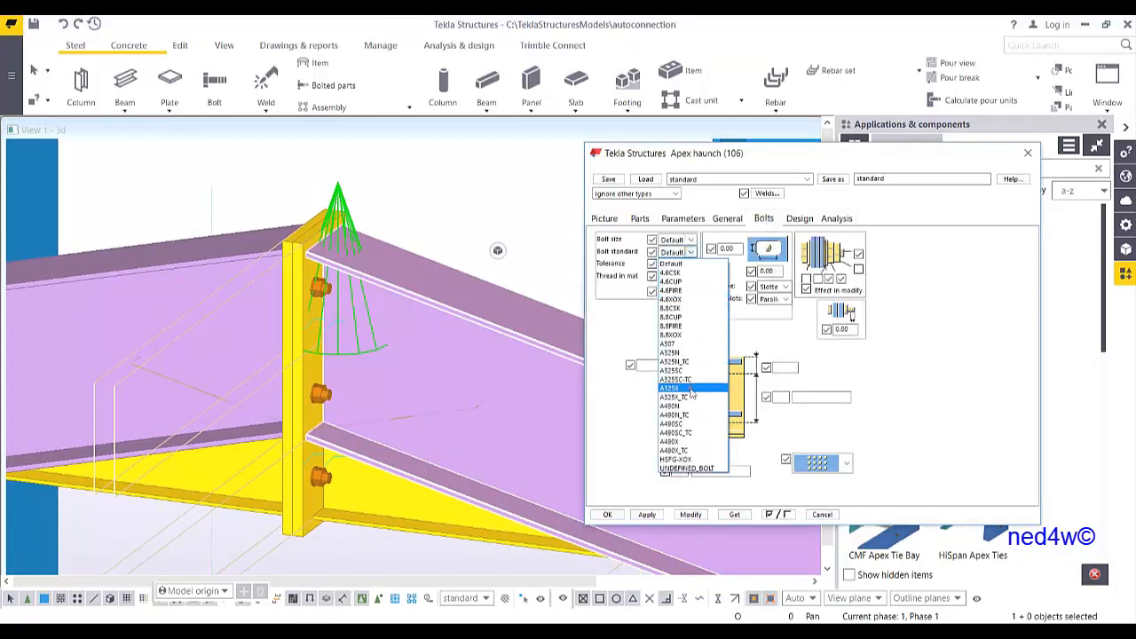
pyautogui.click(682, 354)
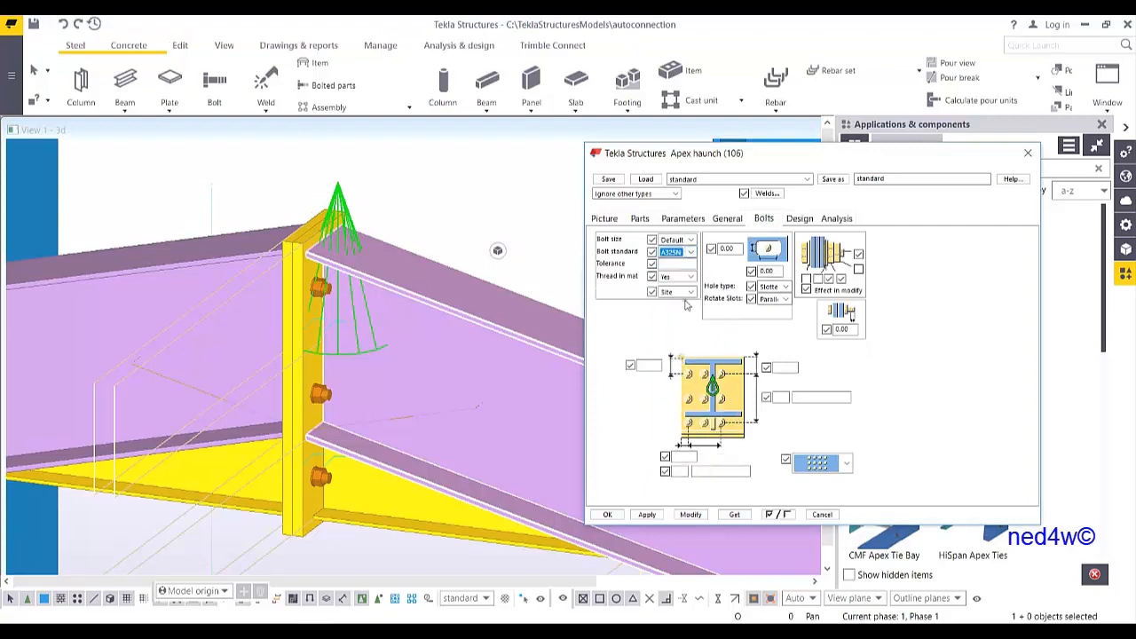
pyautogui.click(692, 240)
pyautogui.click(691, 239)
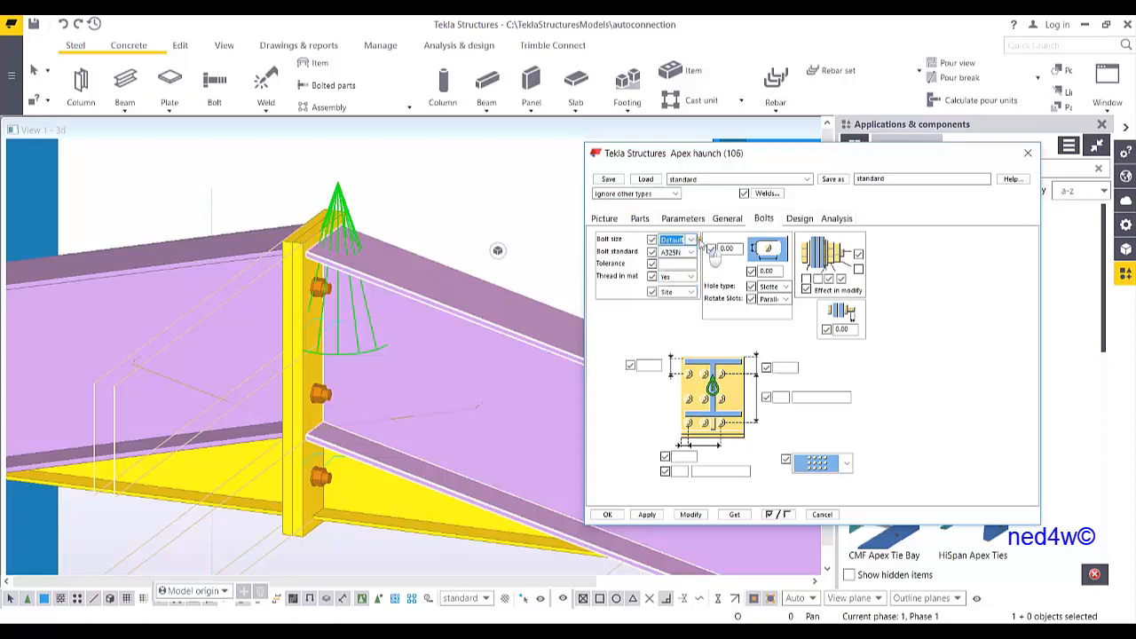
pyautogui.click(690, 252)
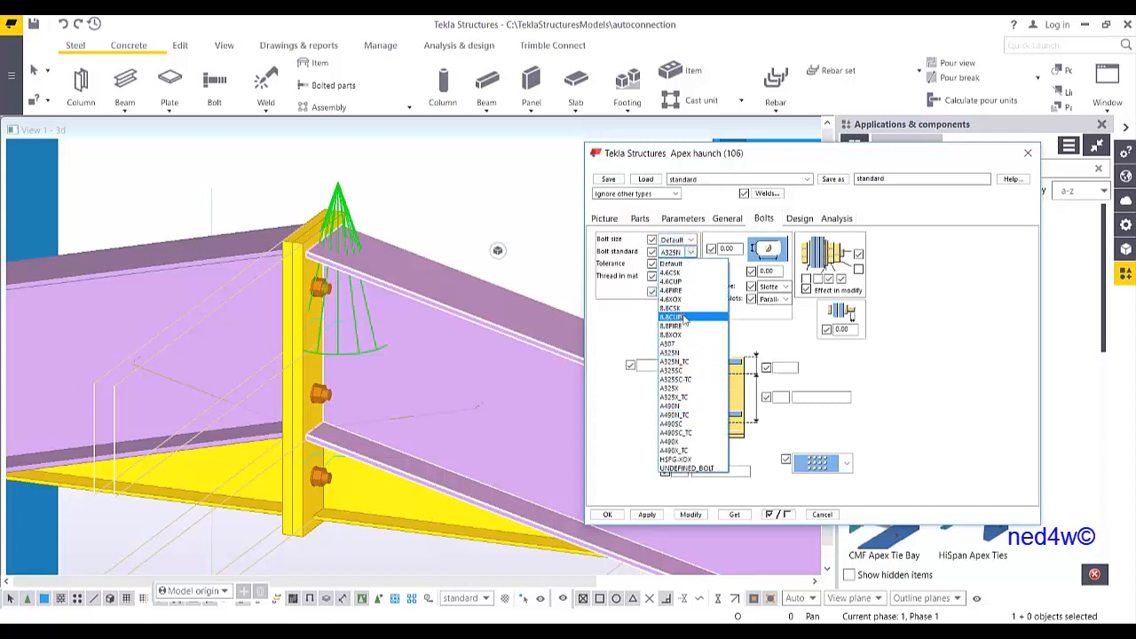
pyautogui.click(680, 334)
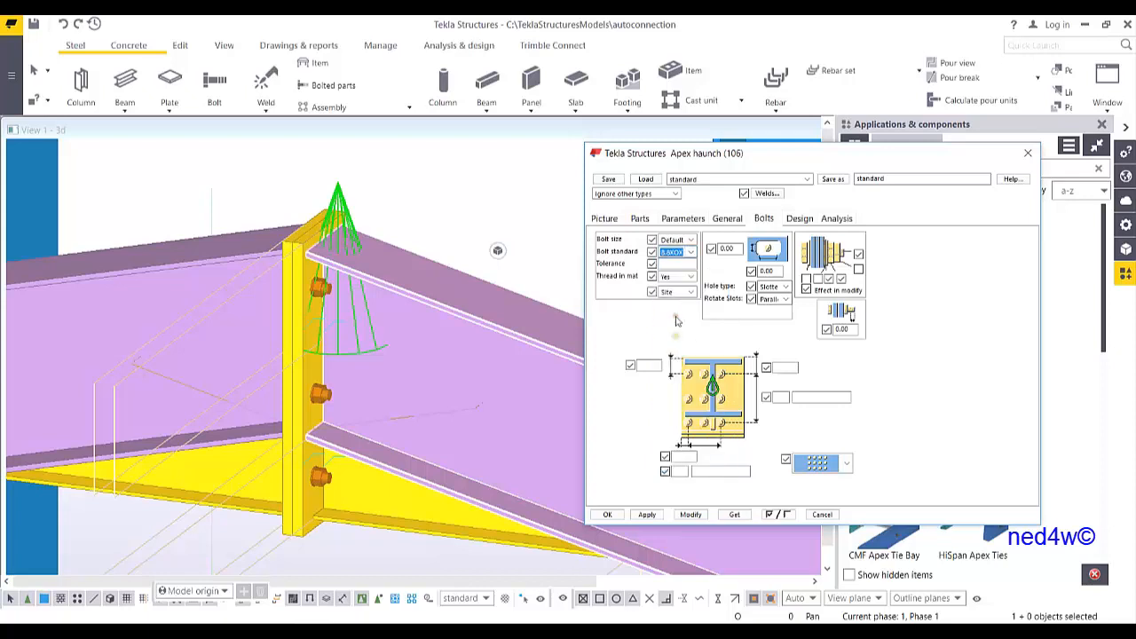
pyautogui.click(692, 240)
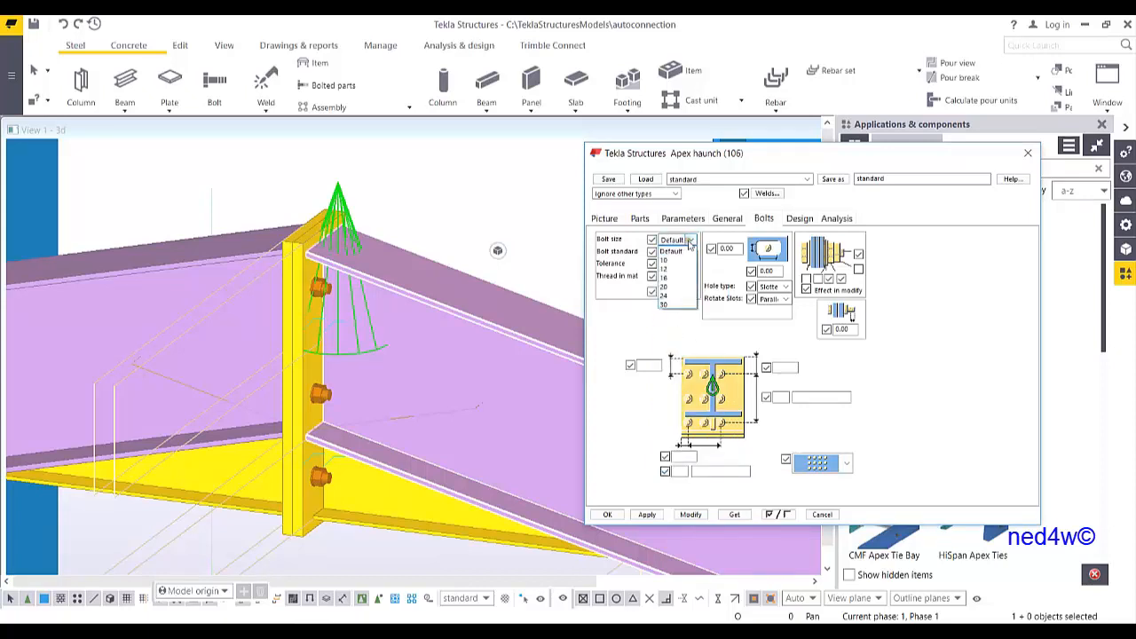
pyautogui.click(672, 288)
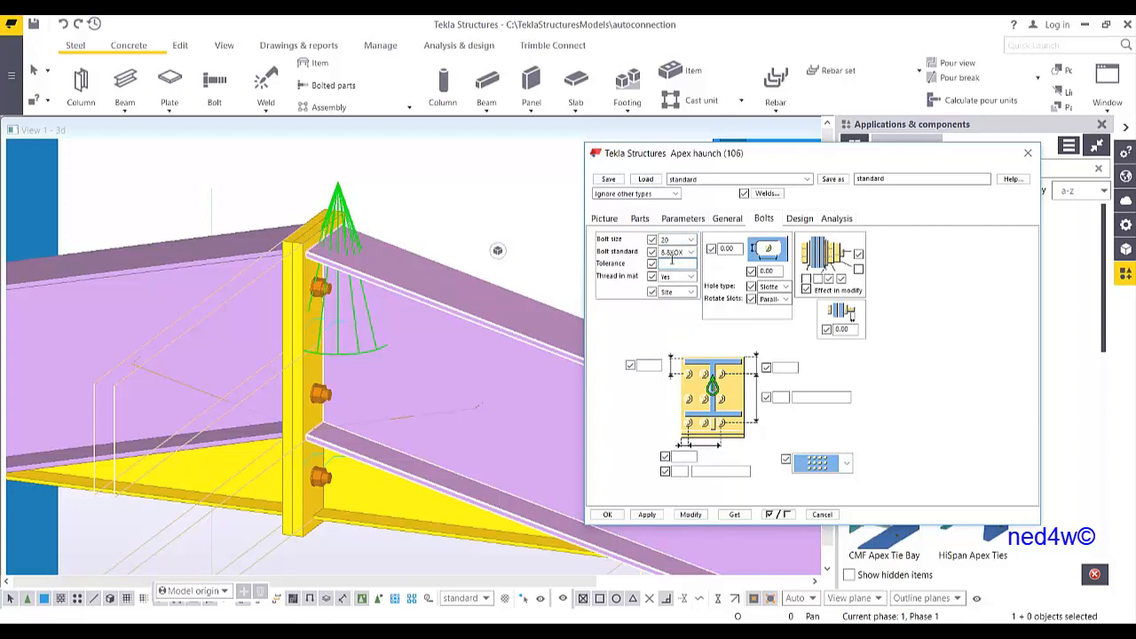
pyautogui.click(689, 515)
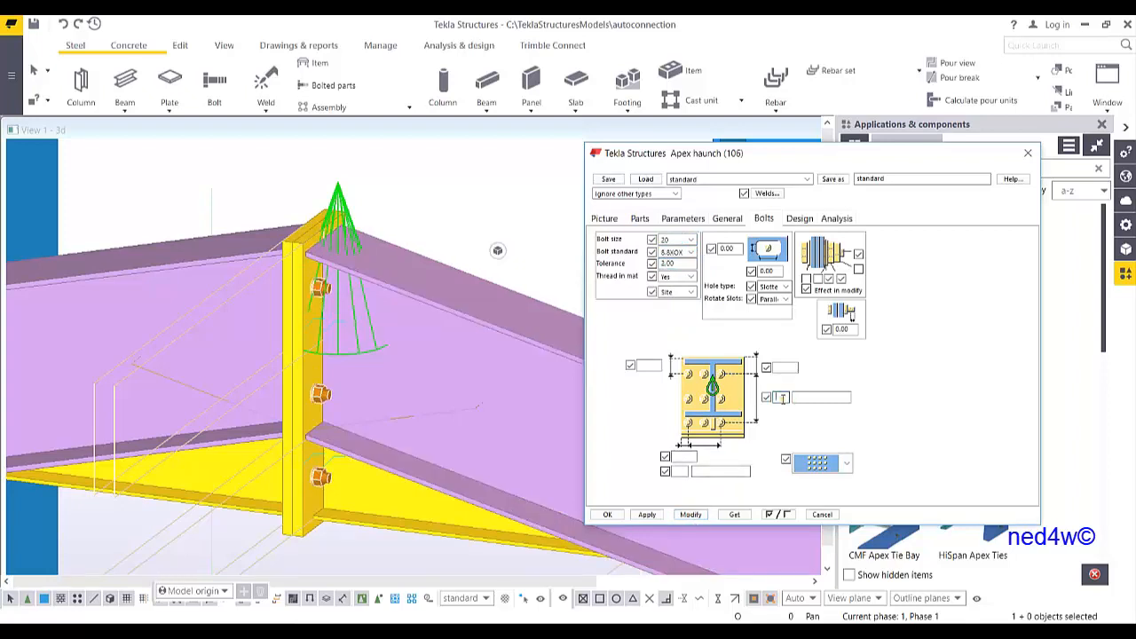
pyautogui.click(690, 515)
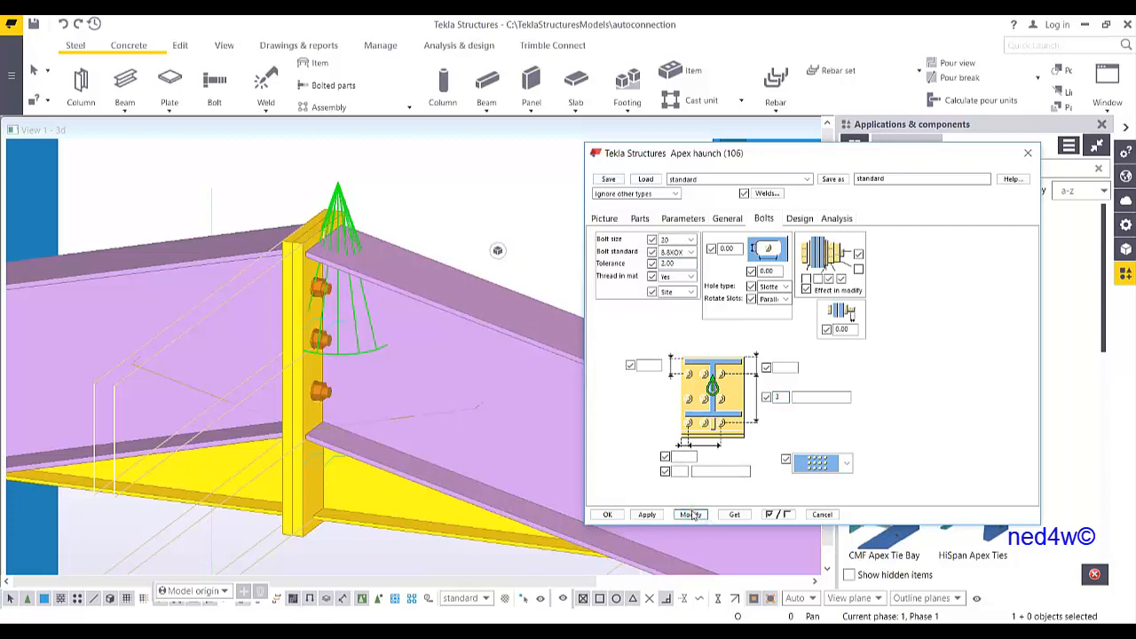
# Set four vertical bolt rows with spacing 80 80 120 and modify the connection
pyautogui.doubleClick(781, 397)
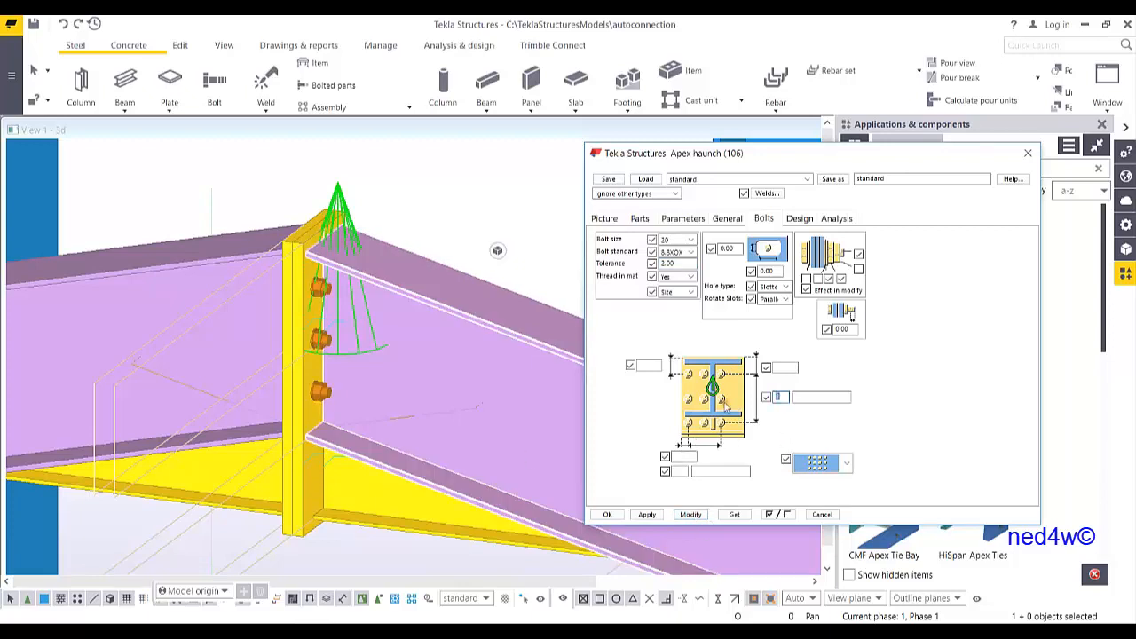
pyautogui.write('4')
pyautogui.click(692, 516)
pyautogui.click(807, 398)
pyautogui.write('80 80 1')
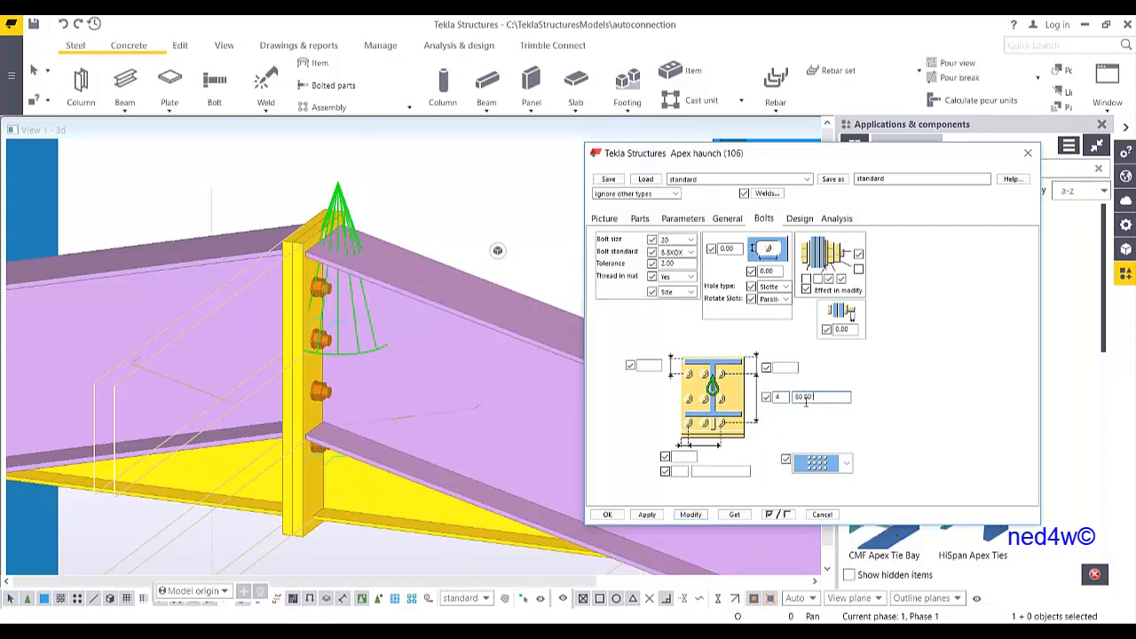
pyautogui.write('20')
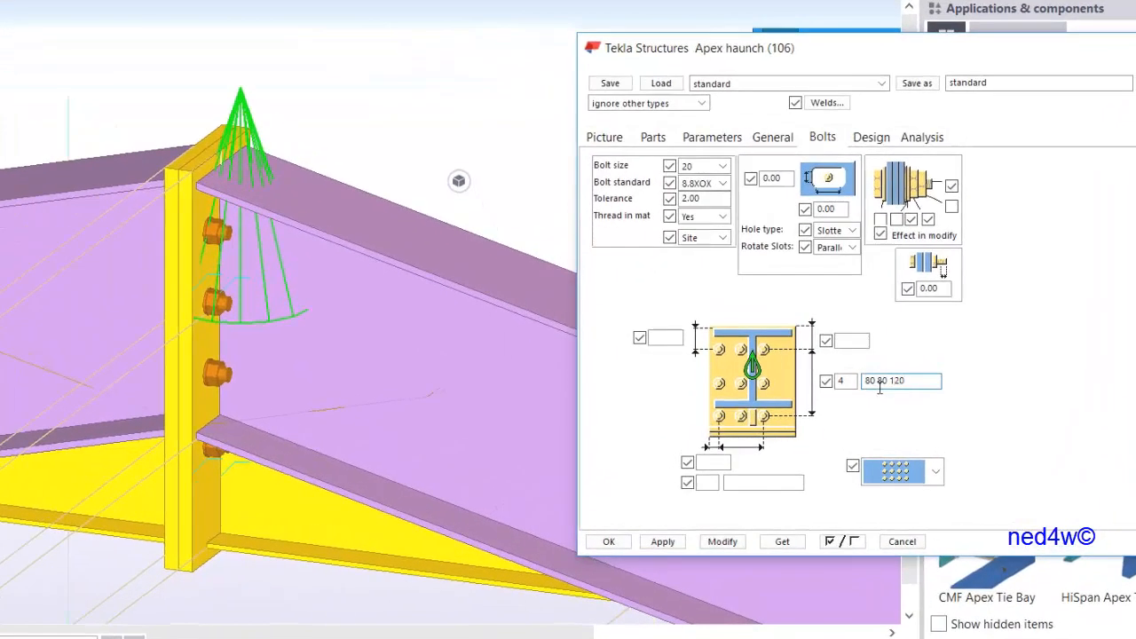
pyautogui.click(724, 542)
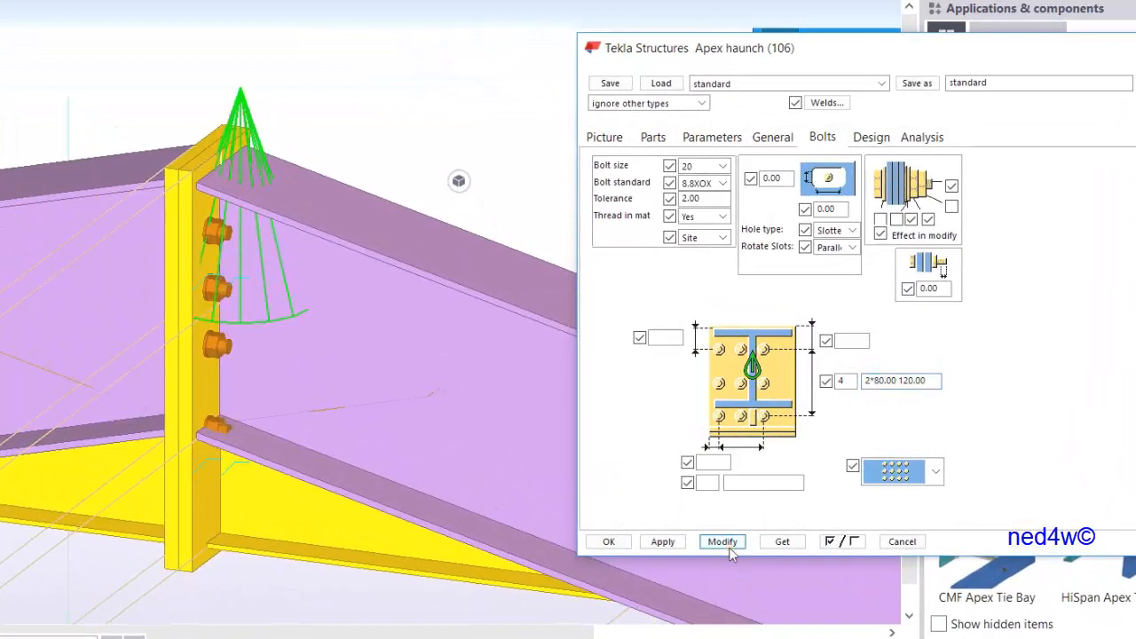
# Set the apex bolt spacing to 2*100.00 150.00 and modify the connection
pyautogui.click(880, 382)
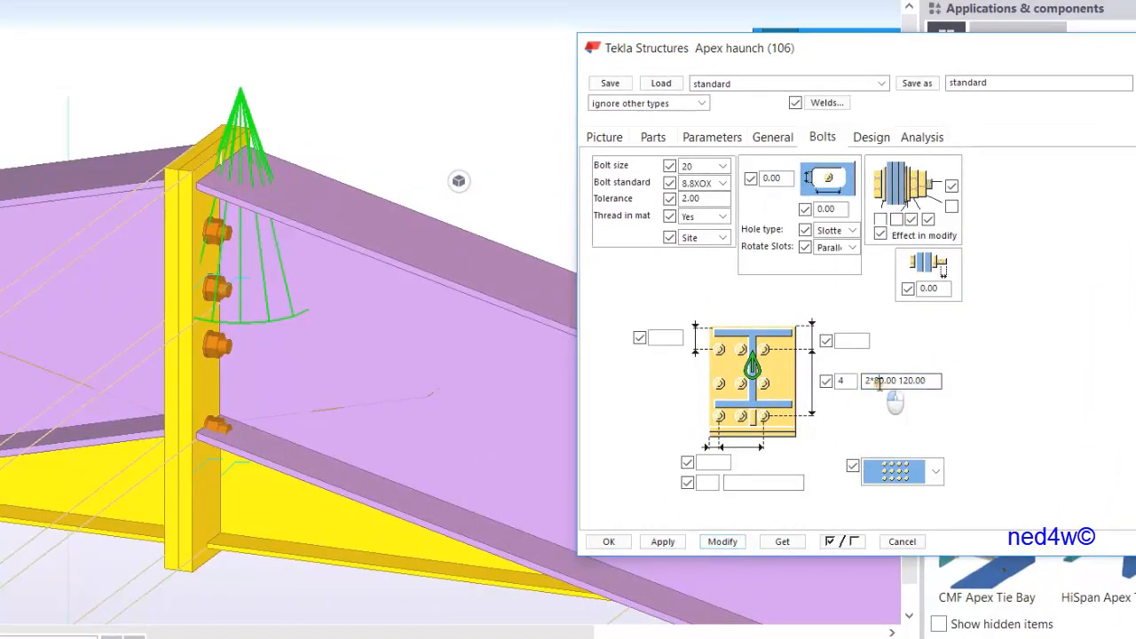
pyautogui.write('0')
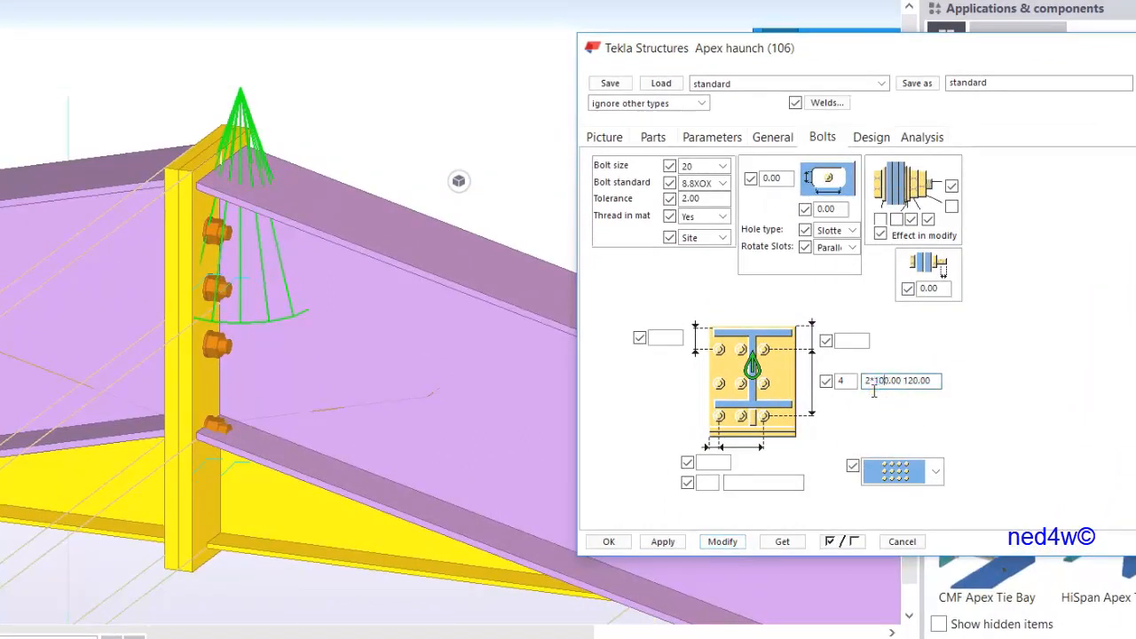
pyautogui.click(733, 545)
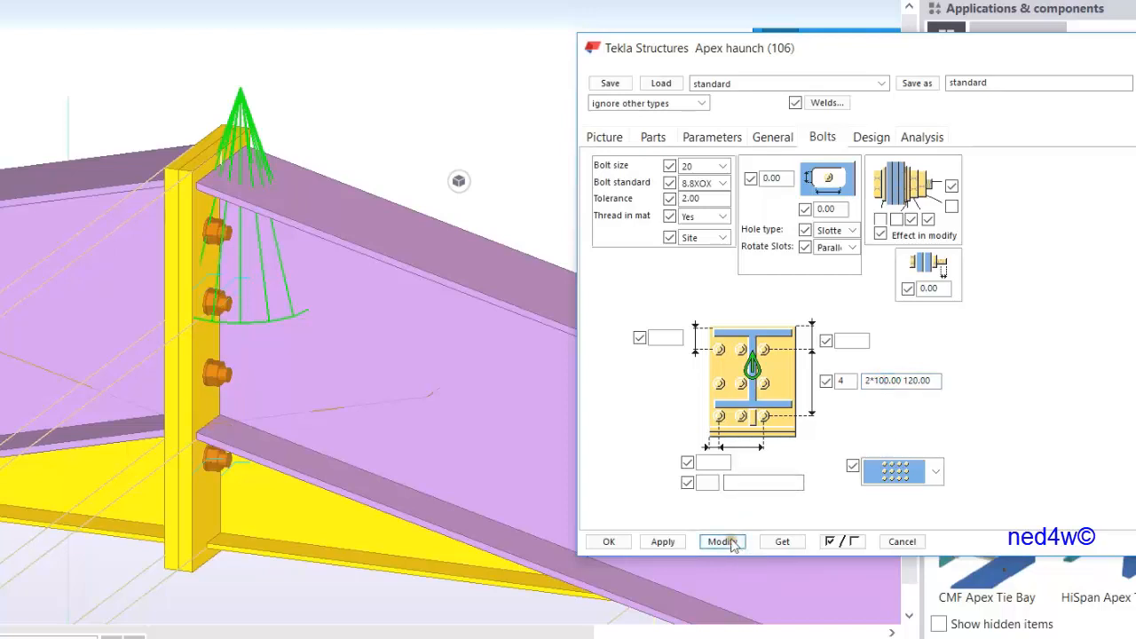
pyautogui.moveTo(907, 382); pyautogui.dragTo(919, 386)
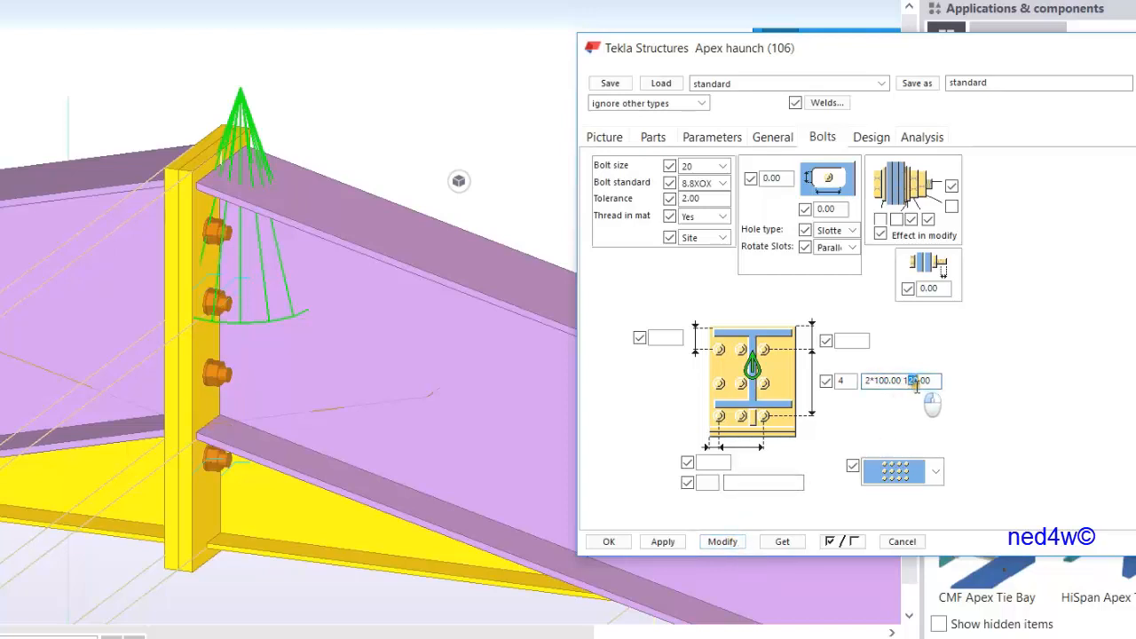
pyautogui.write('50')
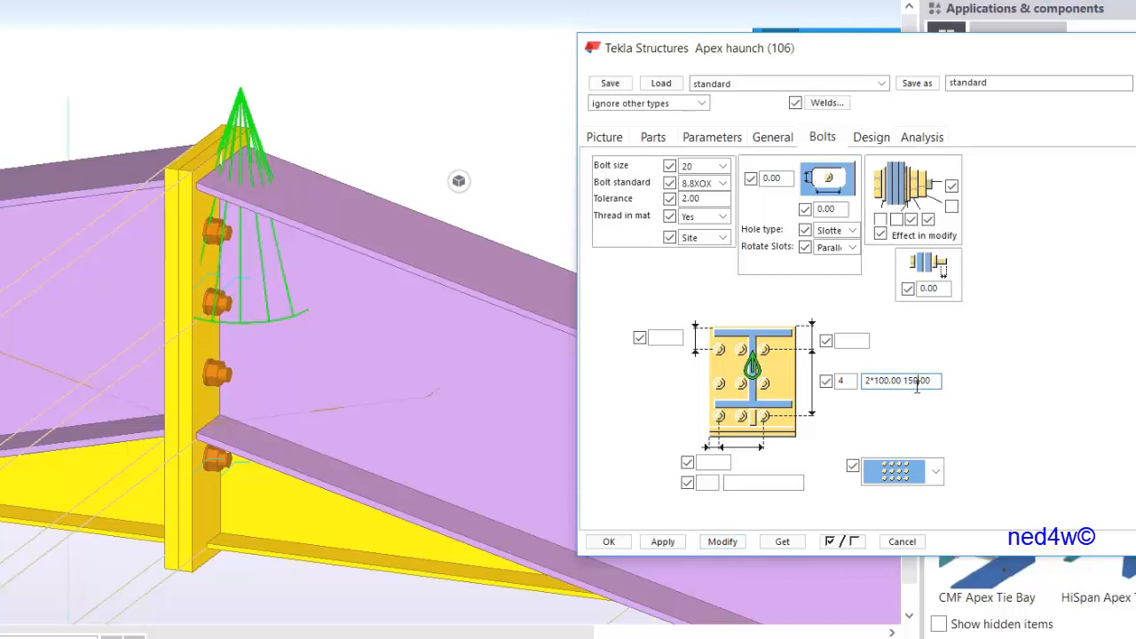
pyautogui.click(724, 542)
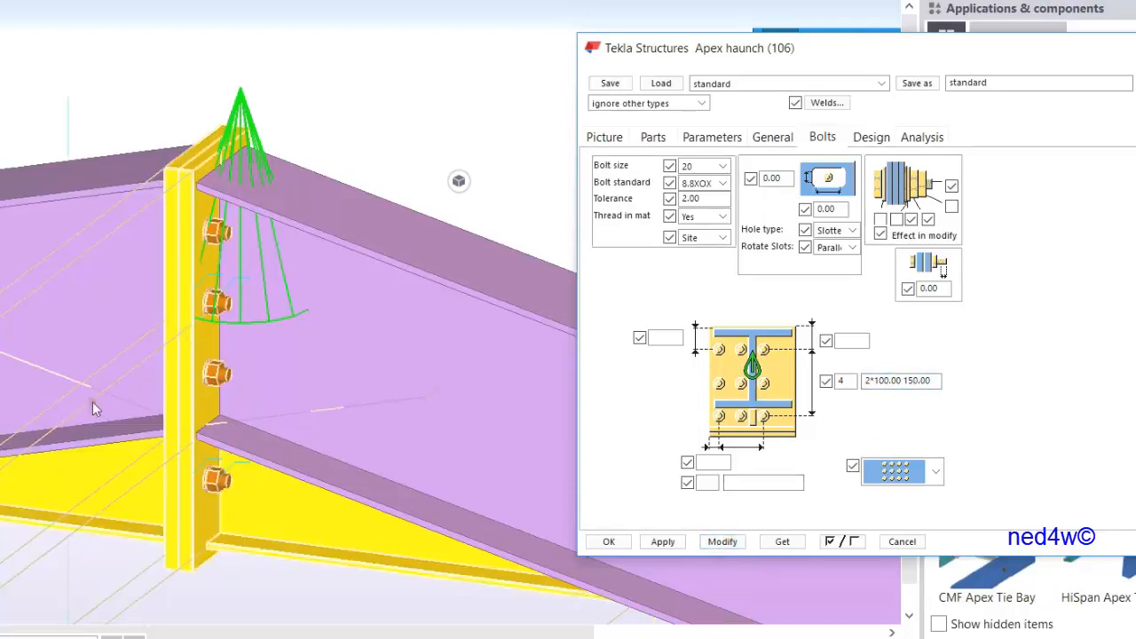
# Save the apex haunch settings as YT_APEX1, apply them and close the dialog
pyautogui.doubleClick(1012, 85)
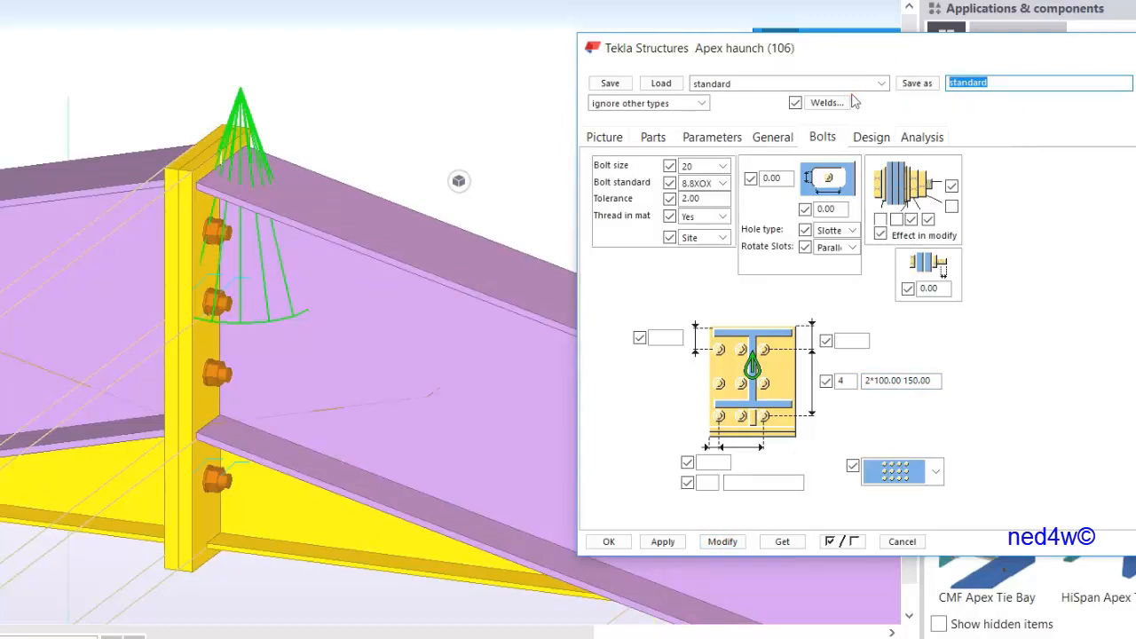
pyautogui.write('YT')
pyautogui.write('_APEX1')
pyautogui.click(916, 83)
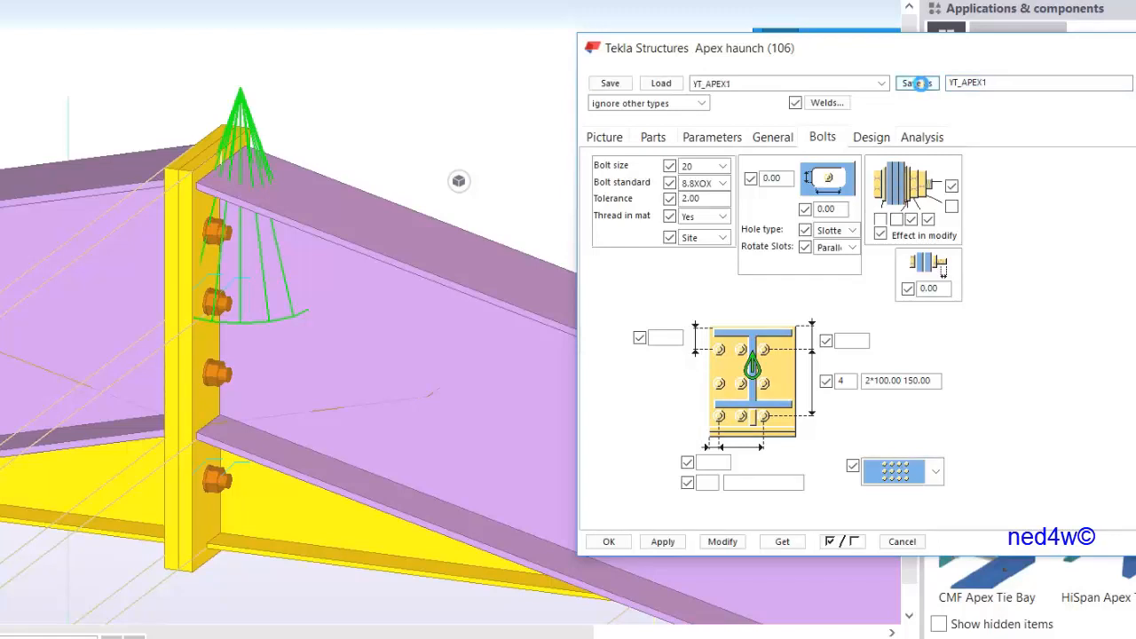
pyautogui.click(881, 84)
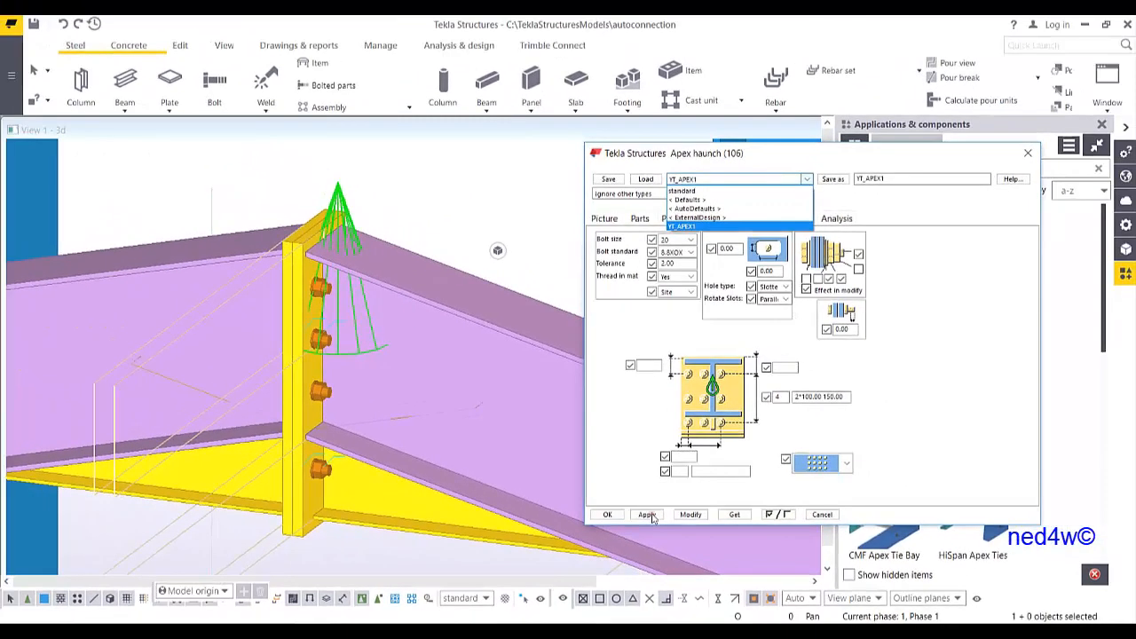
pyautogui.click(668, 542)
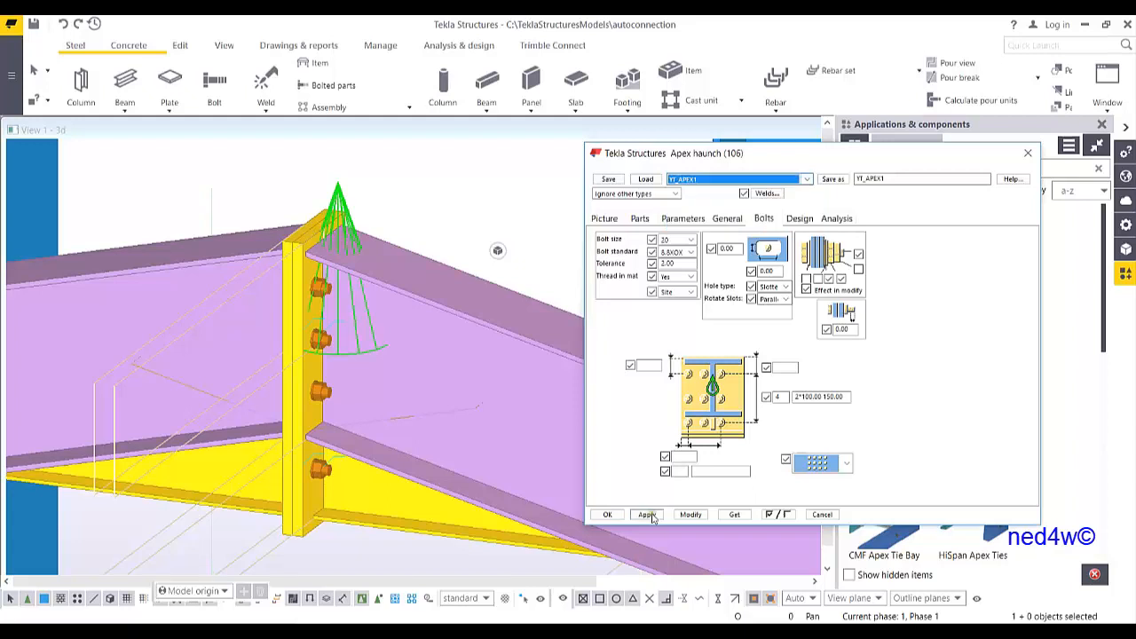
pyautogui.click(607, 514)
# Search components for HAUN and apply Haunch (40) between the eaves column and the rafter
pyautogui.scroll(-5, 556, 380)
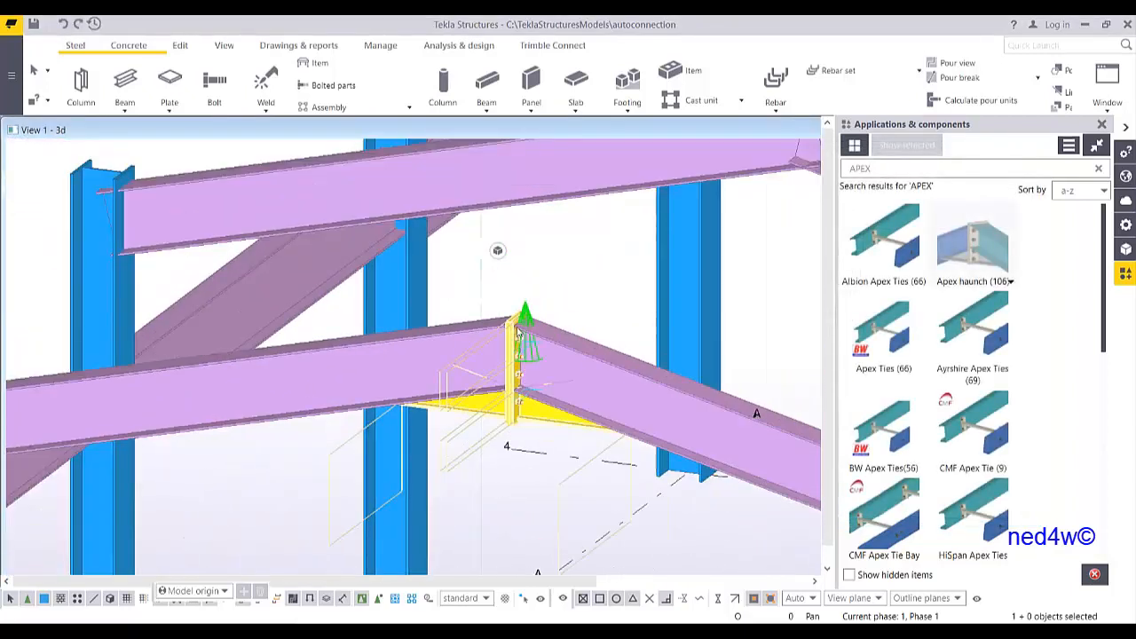
pyautogui.moveTo(236, 405); pyautogui.dragTo(638, 320, button='middle')
pyautogui.moveTo(346, 409); pyautogui.dragTo(543, 369, button='middle')
pyautogui.scroll(4, 446, 346)
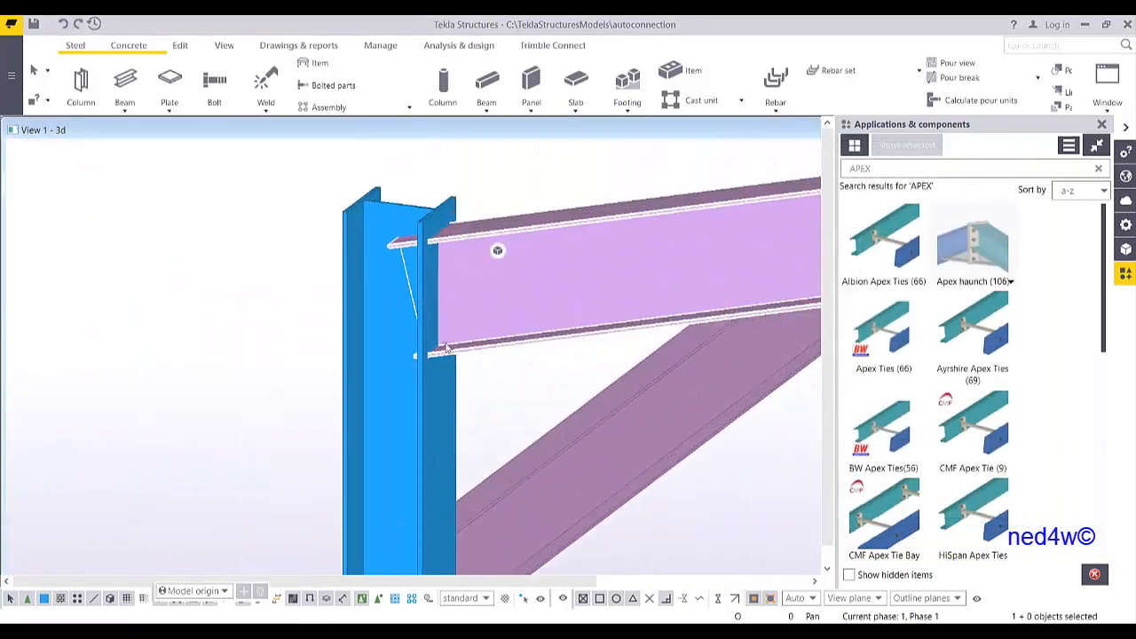
pyautogui.moveTo(447, 346); pyautogui.dragTo(434, 414, button='middle')
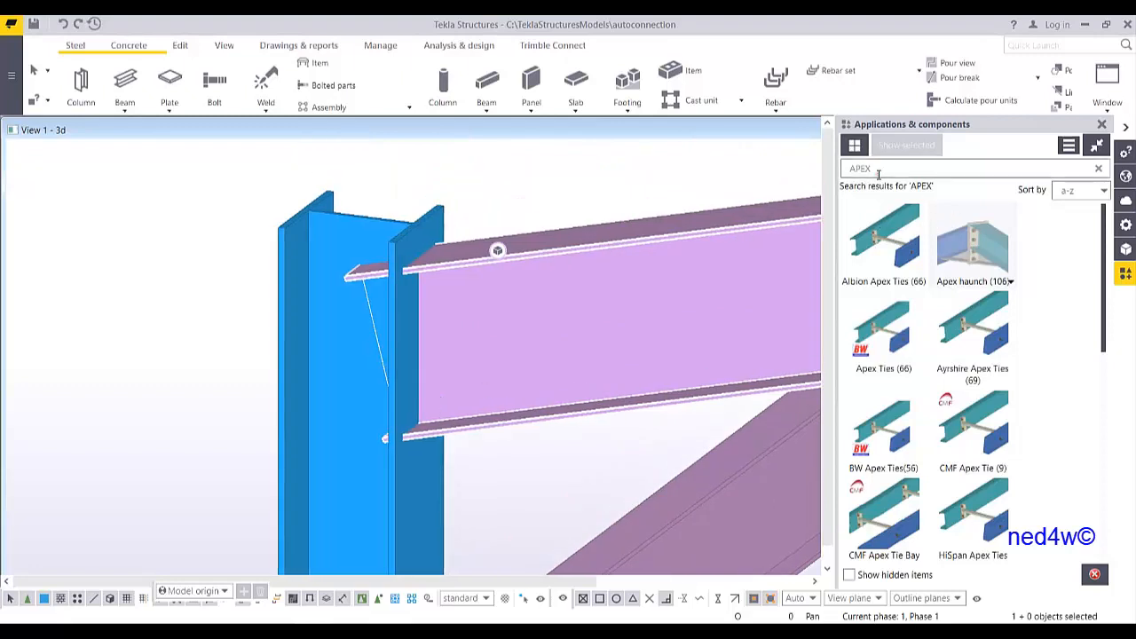
pyautogui.moveTo(878, 170); pyautogui.dragTo(804, 188)
pyautogui.write('HAUN')
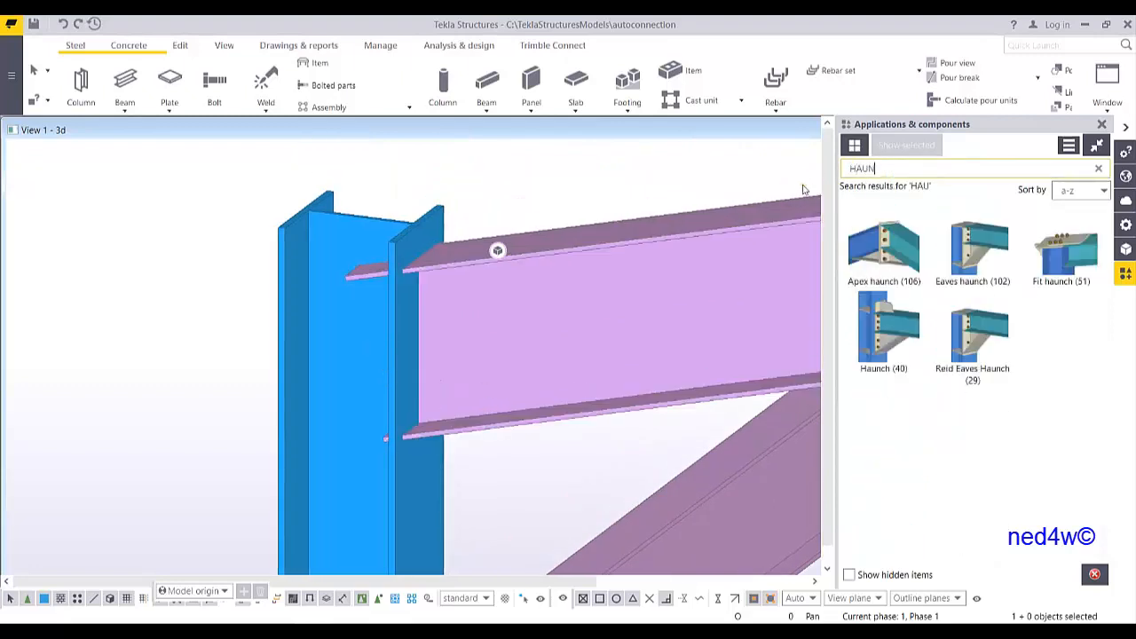
pyautogui.click(886, 337)
pyautogui.click(401, 246)
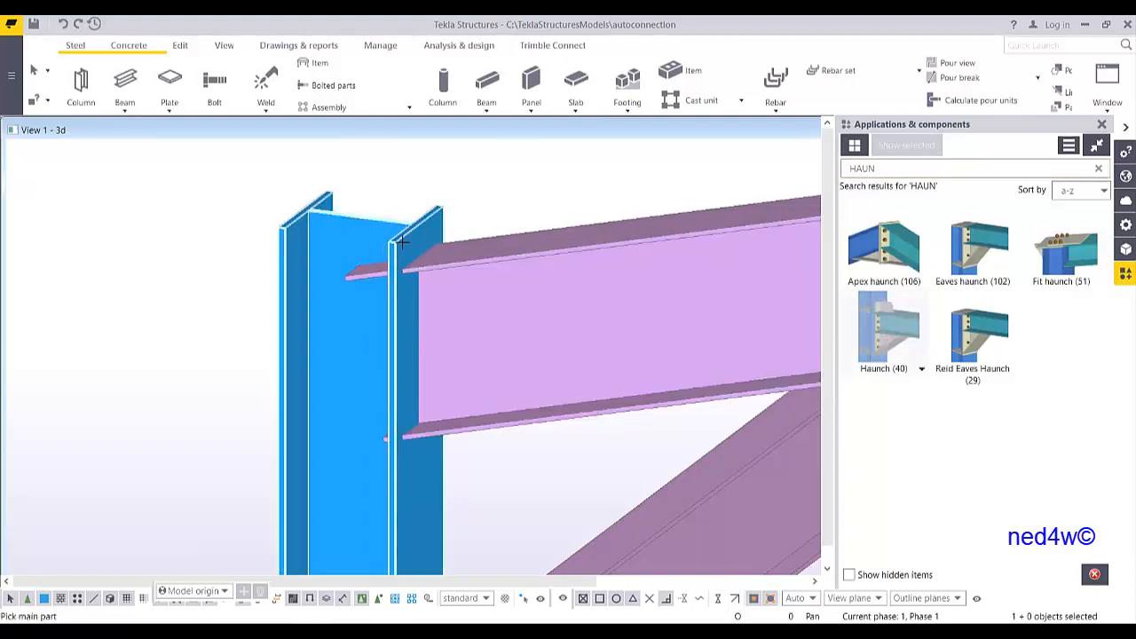
pyautogui.click(519, 253)
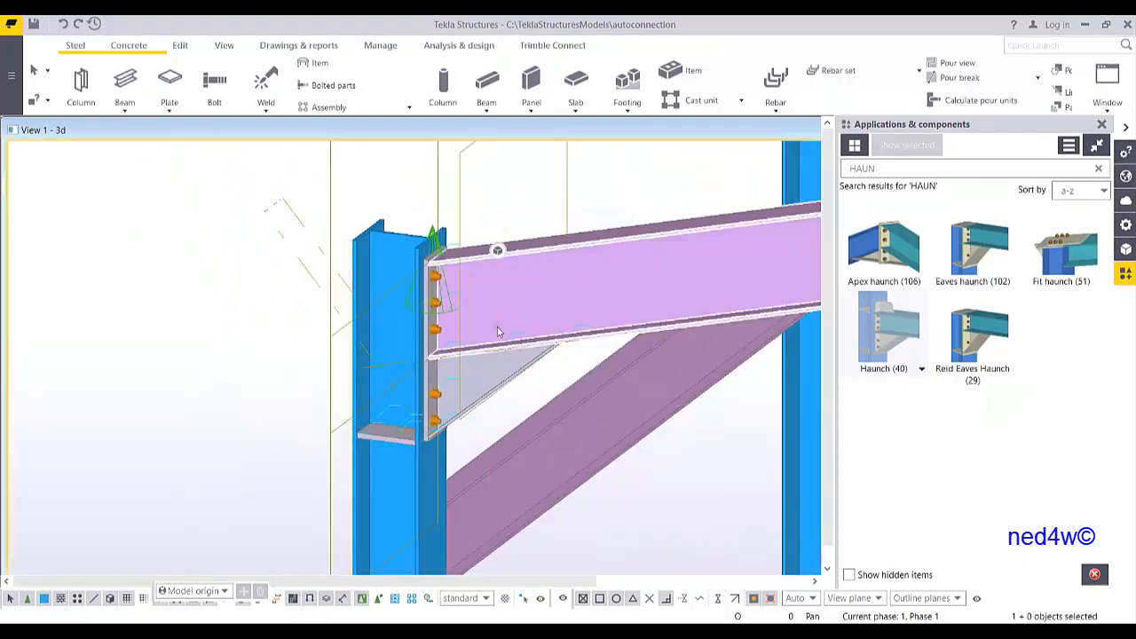
# Set the eaves haunch end plate thickness to 20 and modify the connection
pyautogui.moveTo(454, 381); pyautogui.dragTo(436, 396, button='middle')
pyautogui.scroll(2, 426, 422)
pyautogui.scroll(-2, 426, 426)
pyautogui.scroll(2, 422, 432)
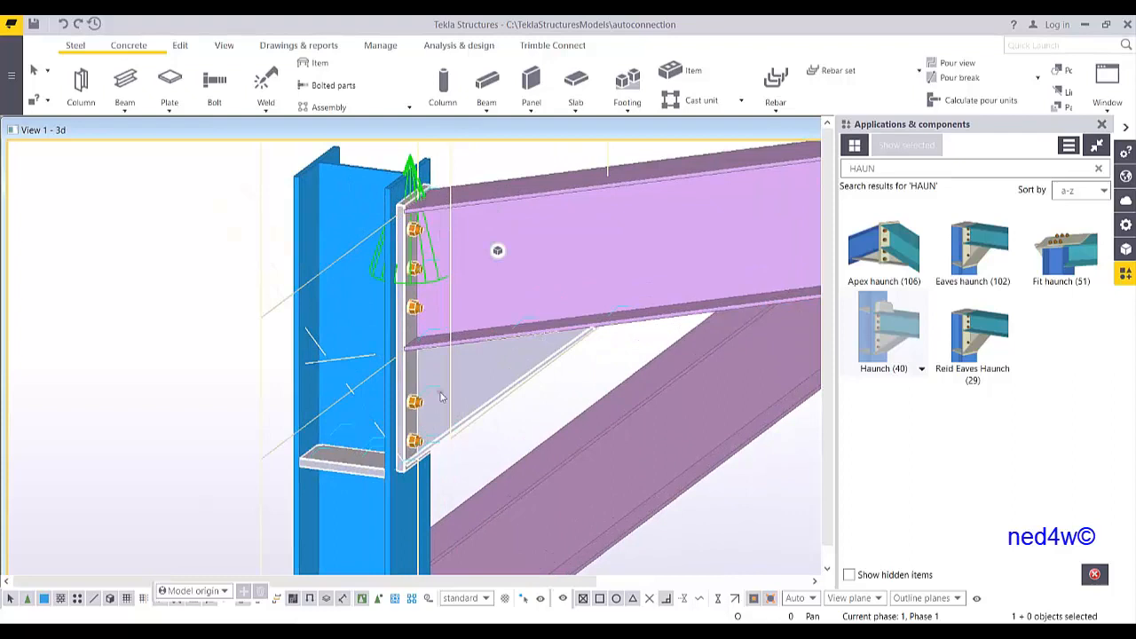
pyautogui.doubleClick(481, 370)
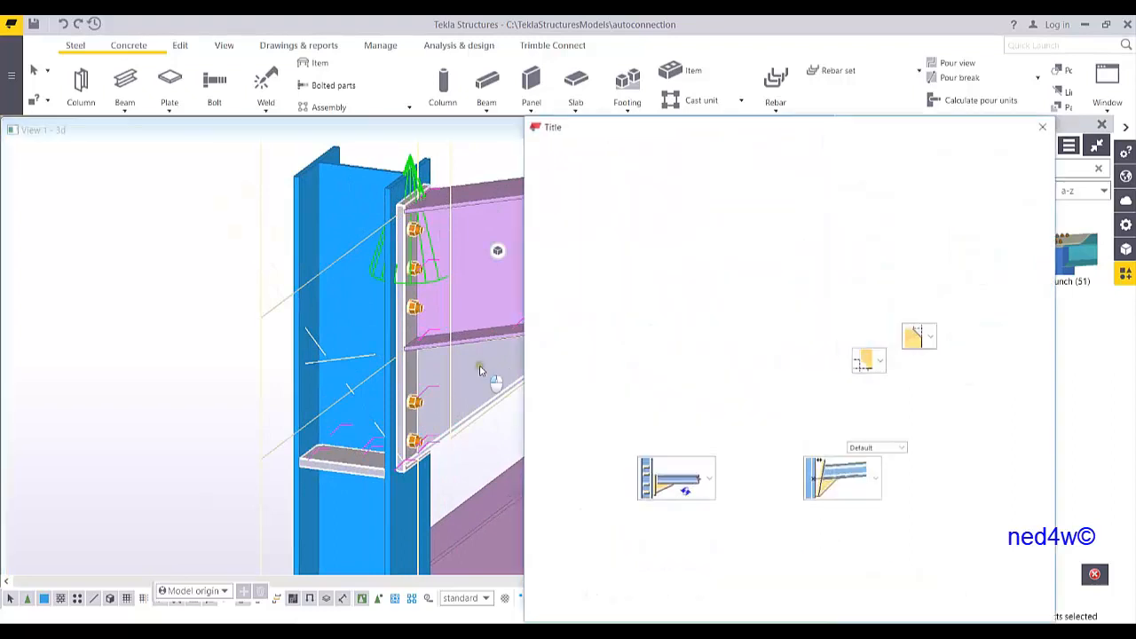
pyautogui.click(586, 133)
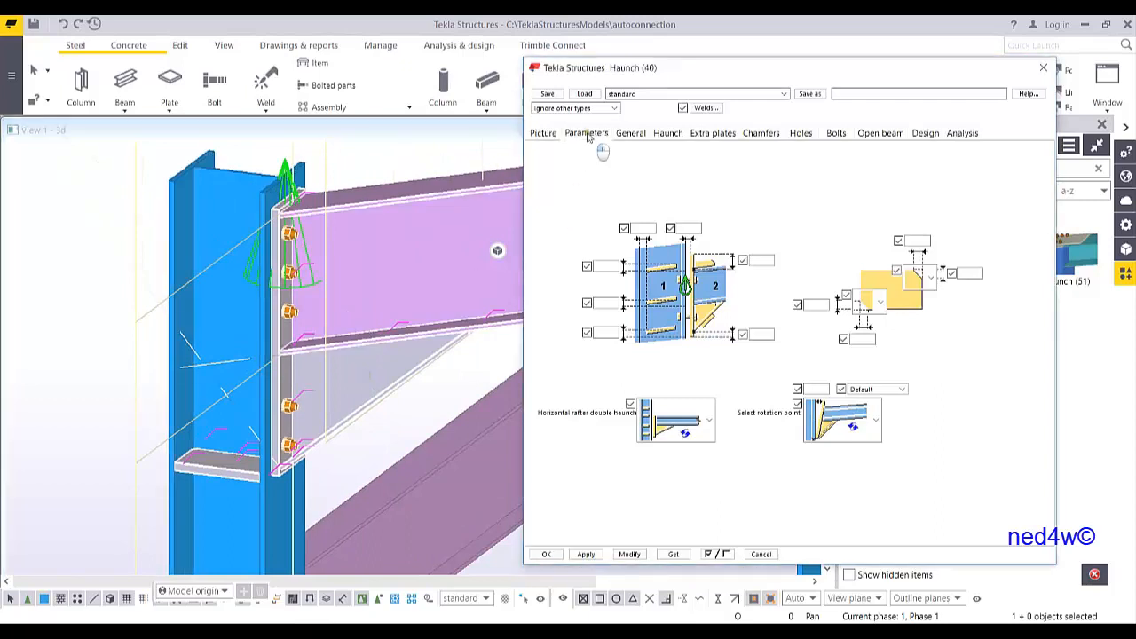
pyautogui.click(615, 163)
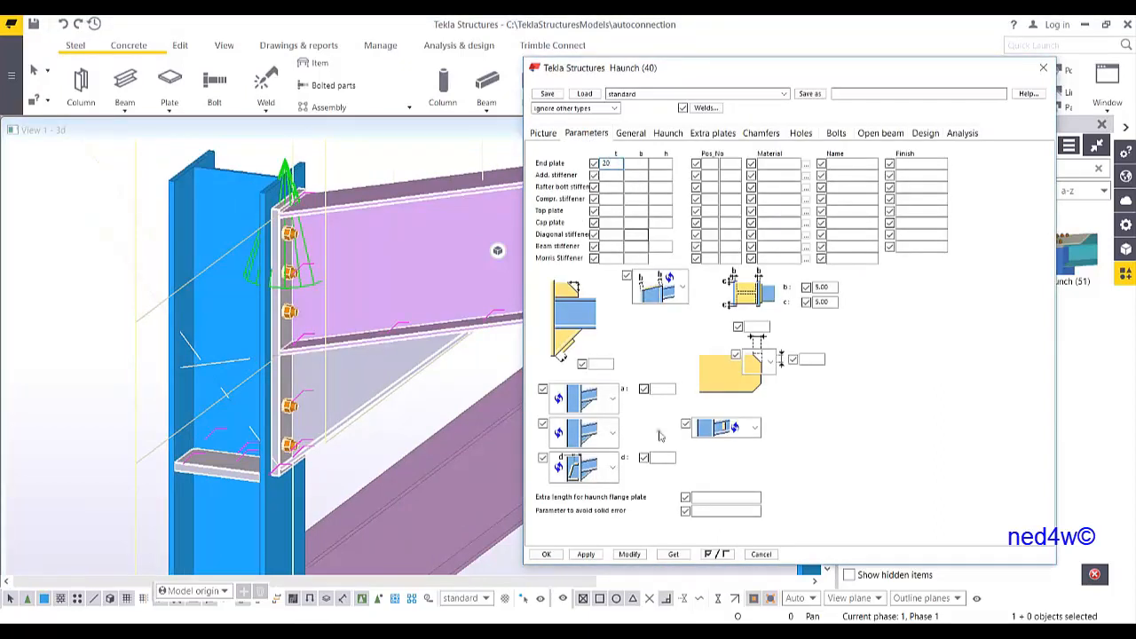
pyautogui.click(629, 554)
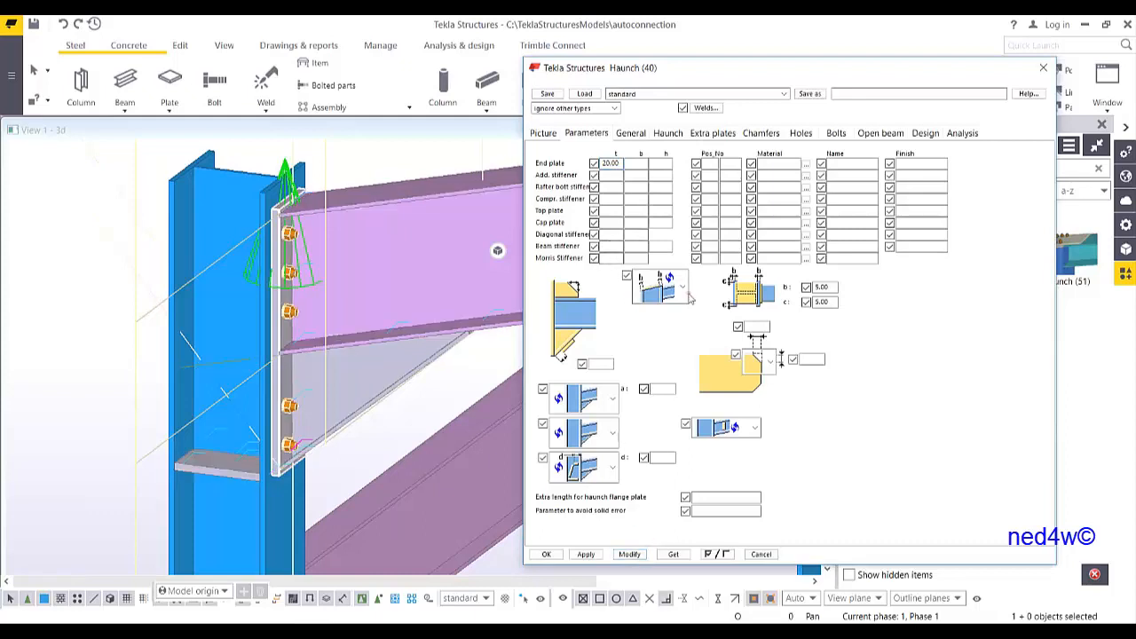
# Pick a different option for the lower haunch detail and modify the connection
pyautogui.click(612, 470)
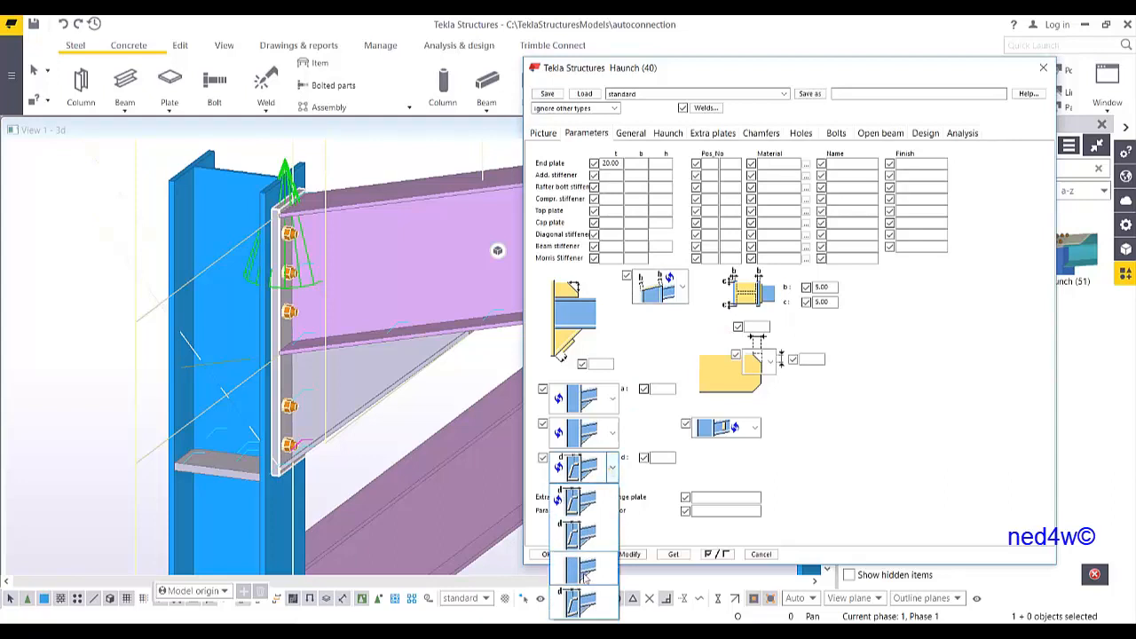
pyautogui.click(582, 501)
pyautogui.click(630, 554)
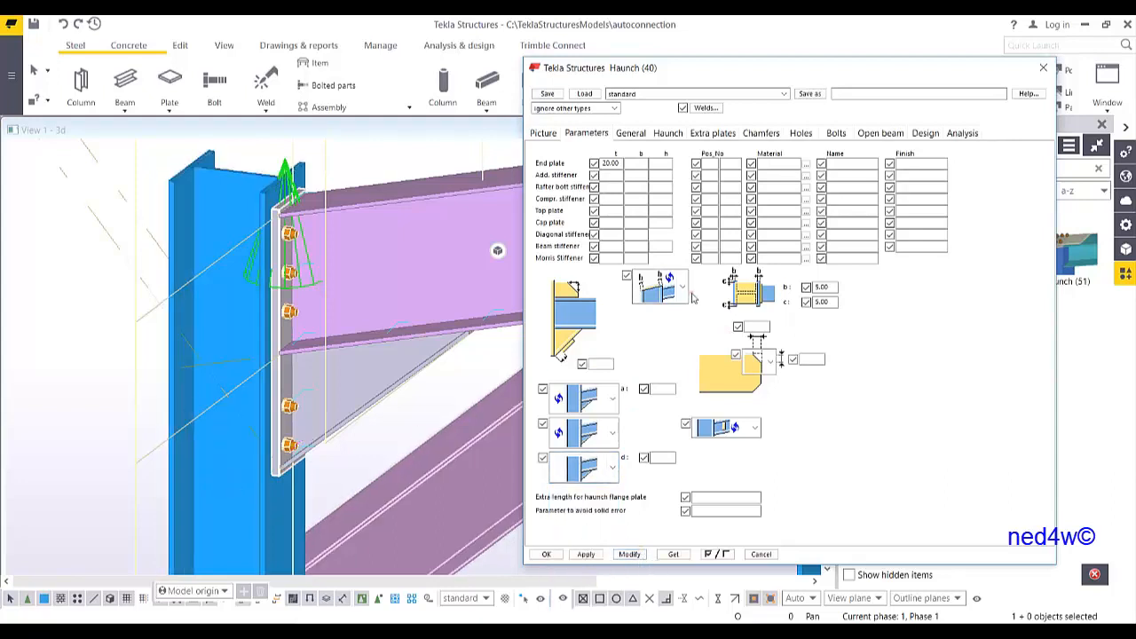
# Set the haunch bolts to size 20 with bolt standard 8.8XOX and modify the connection
pyautogui.click(843, 135)
pyautogui.click(661, 167)
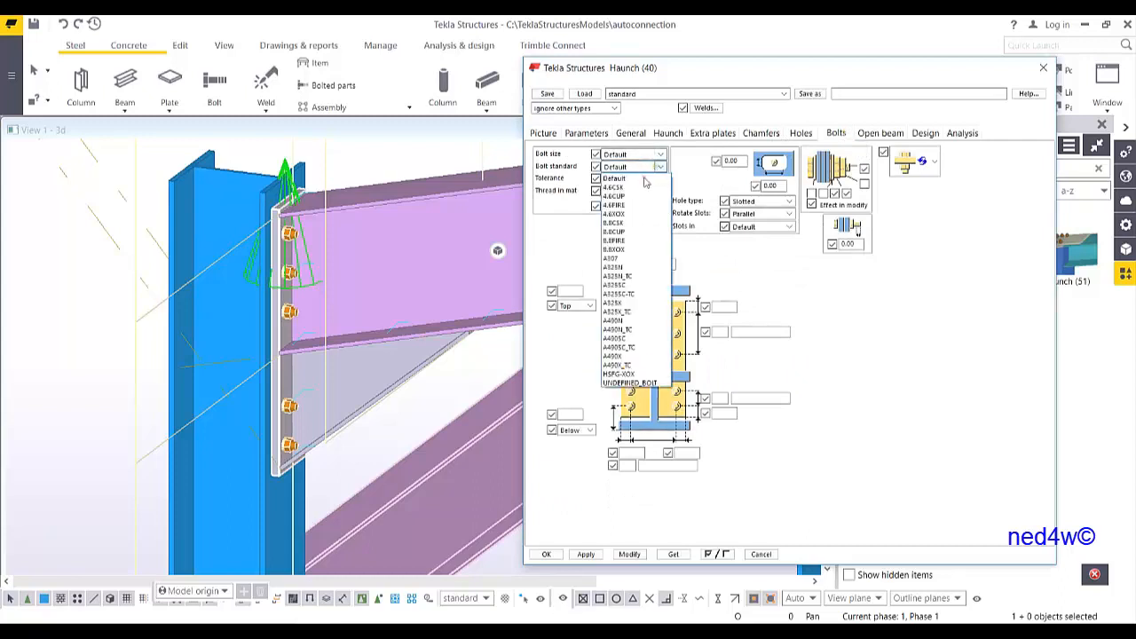
pyautogui.click(627, 251)
pyautogui.click(637, 156)
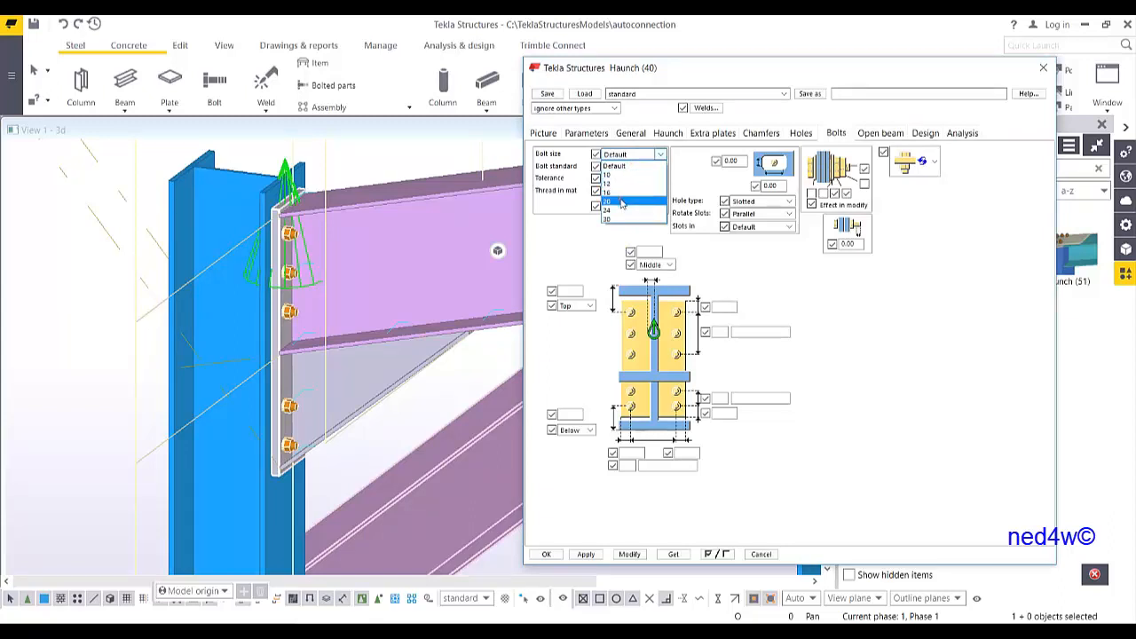
pyautogui.click(621, 201)
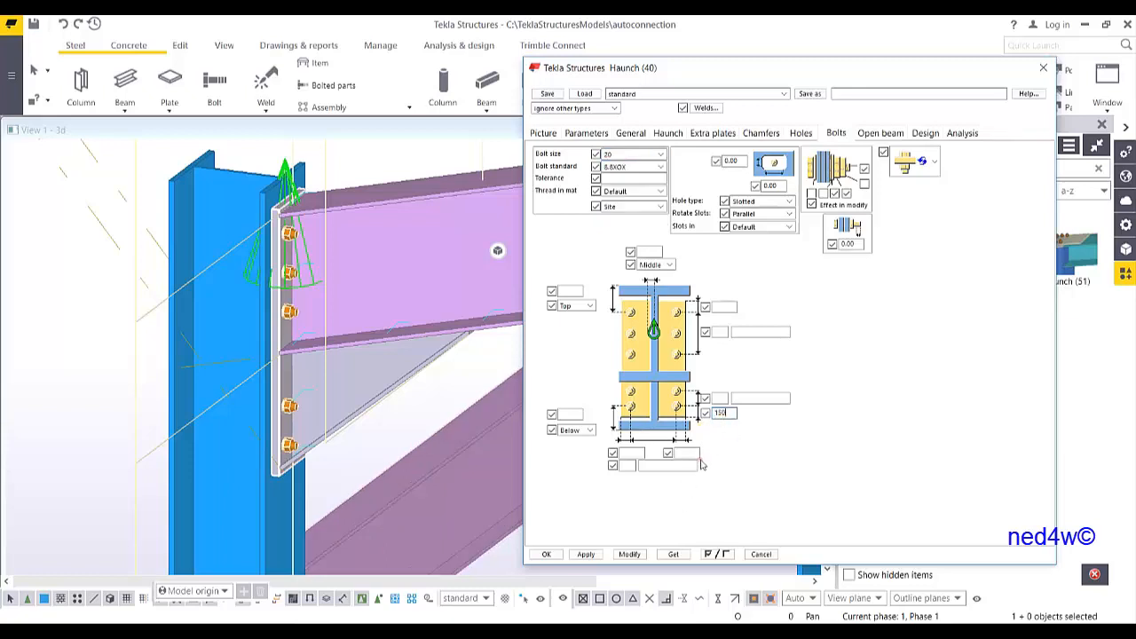
pyautogui.click(626, 557)
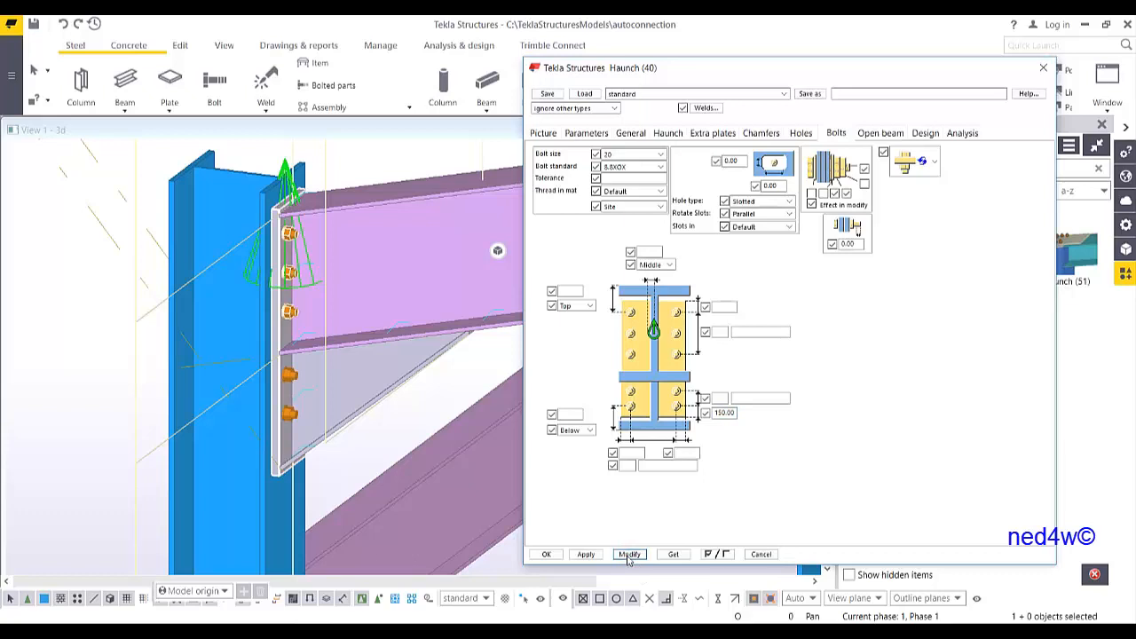
# Set the lower bolt spacing to 120 and modify the connection
pyautogui.doubleClick(730, 414)
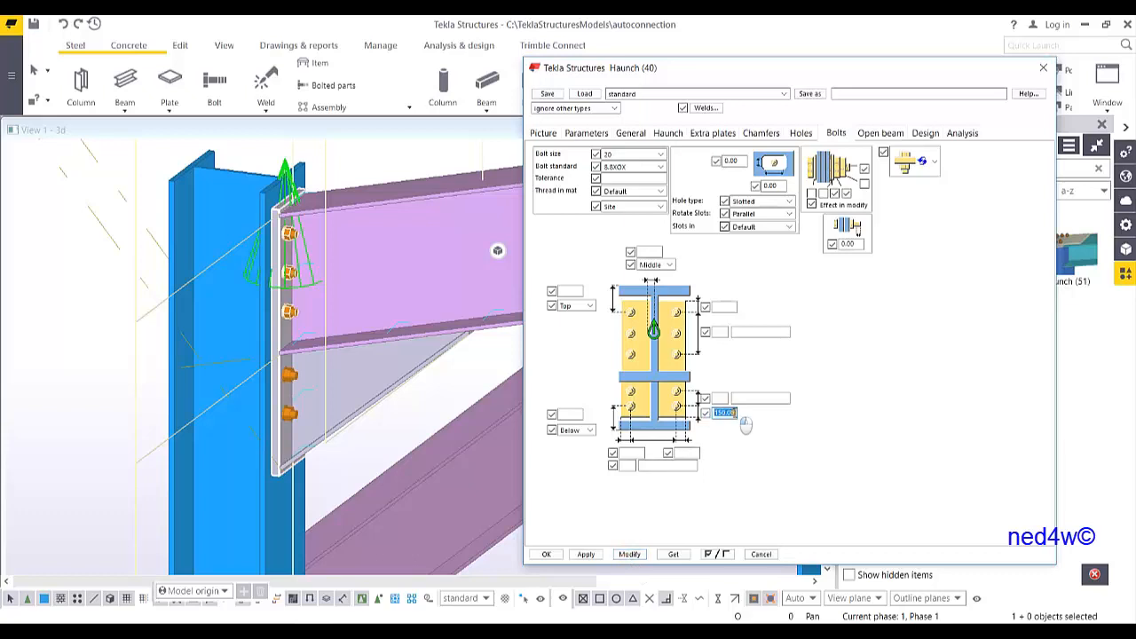
pyautogui.write('120')
pyautogui.click(638, 554)
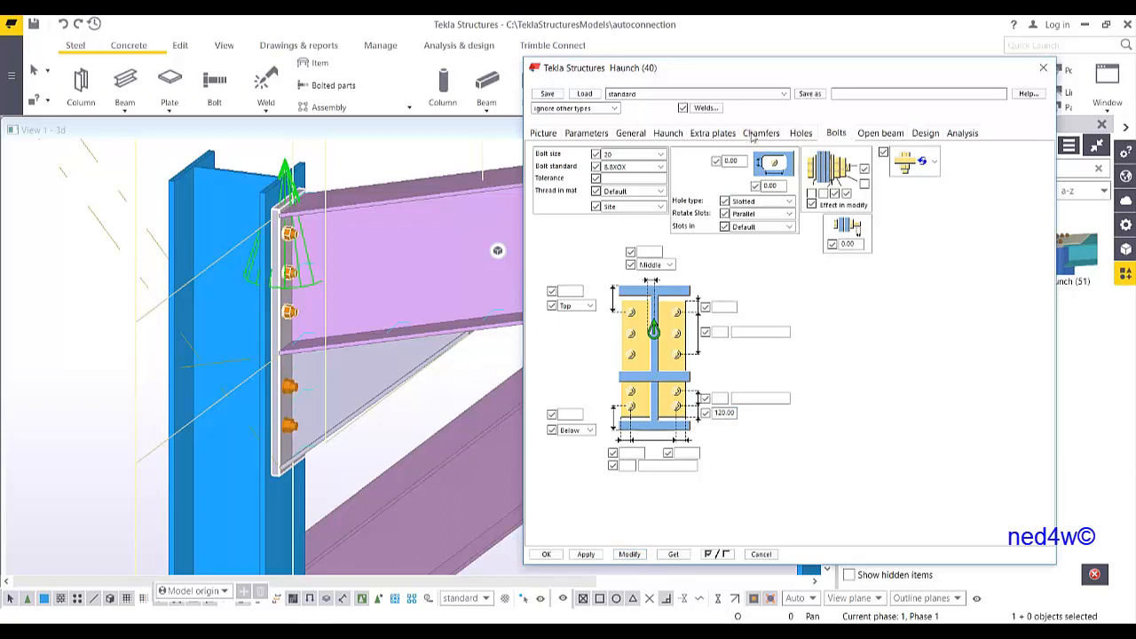
# Set the haunch connection class to 6, modify it, and save the settings as YT_HAUNCH1
pyautogui.click(631, 133)
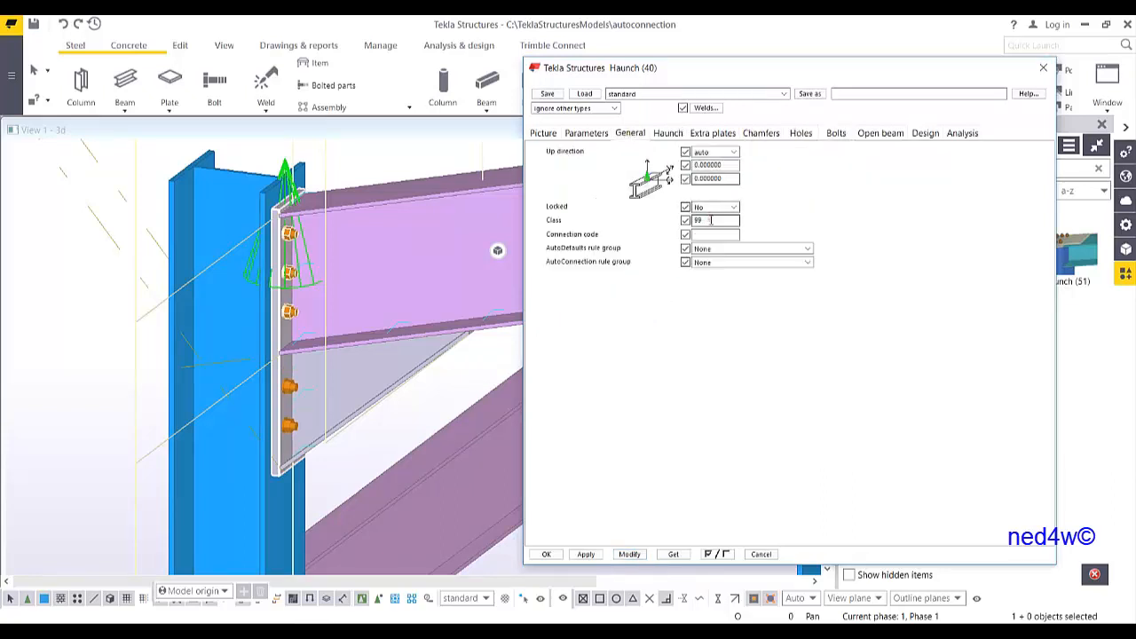
pyautogui.click(629, 553)
pyautogui.moveTo(332, 316); pyautogui.dragTo(322, 322, button='middle')
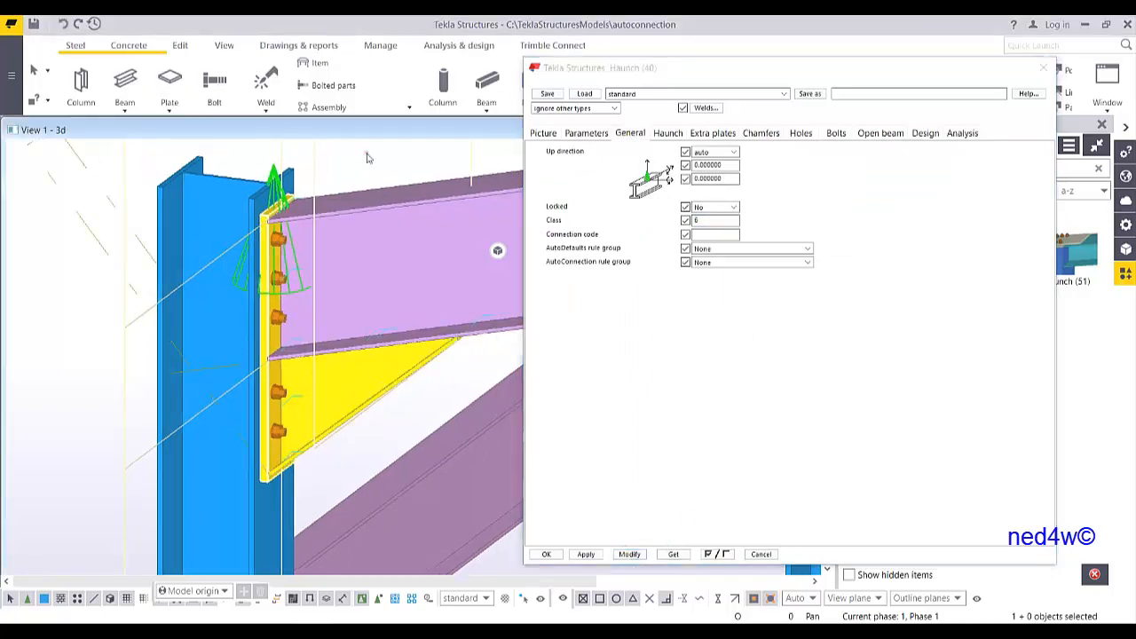
pyautogui.keyDown('ctrl'); pyautogui.moveTo(377, 151); pyautogui.dragTo(193, 336, button='middle'); pyautogui.keyUp('ctrl')
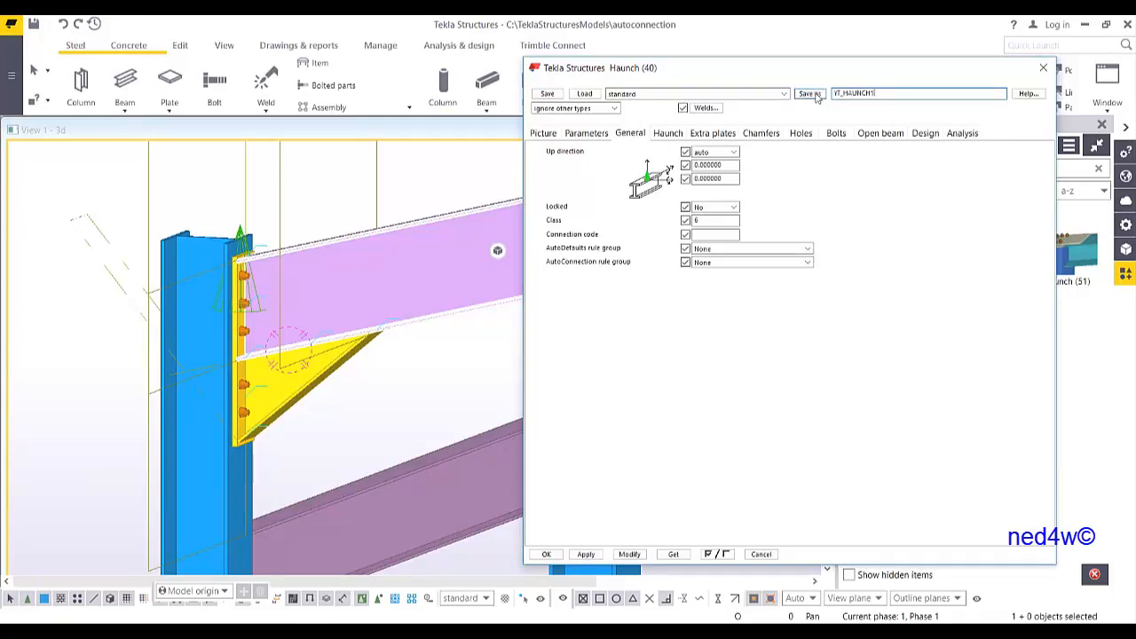
pyautogui.click(809, 94)
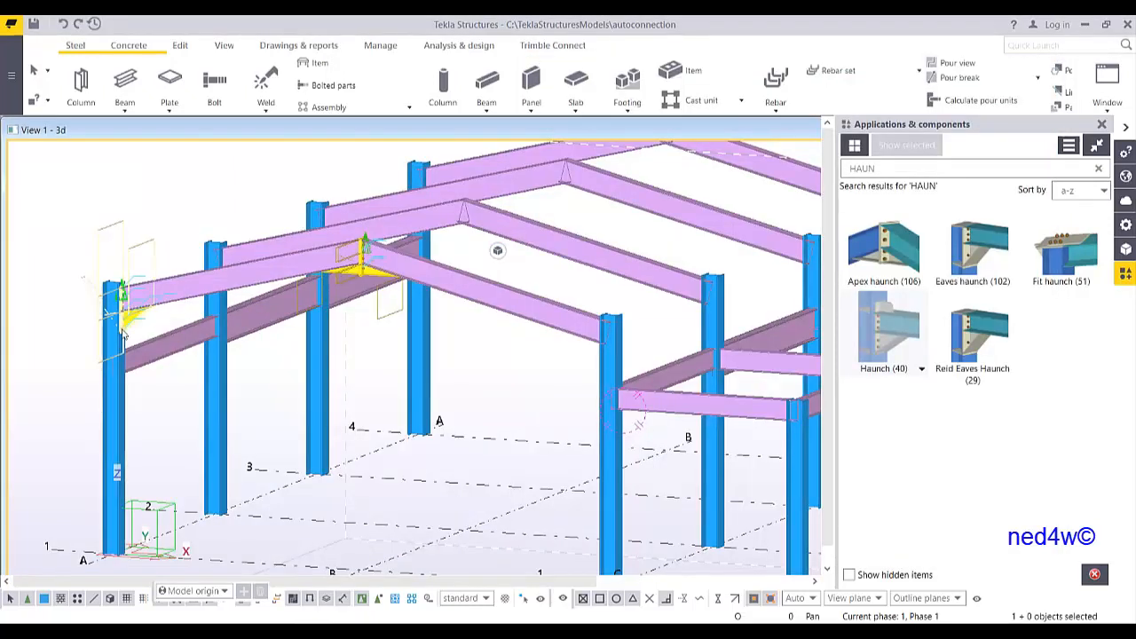
pyautogui.scroll(5, 123, 333)
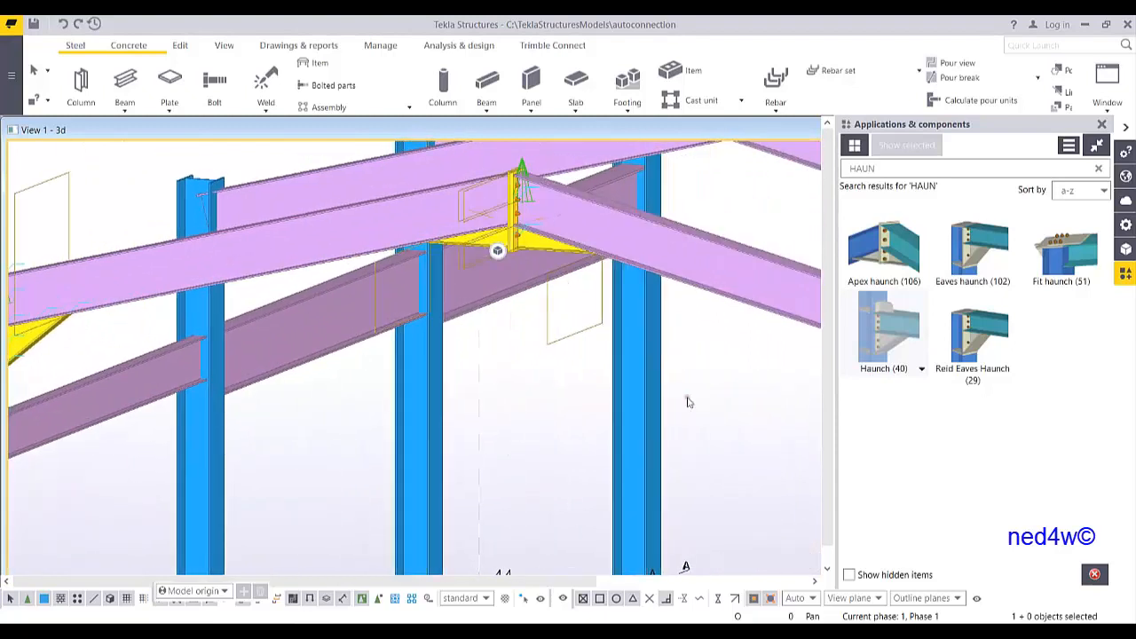
pyautogui.moveTo(687, 400); pyautogui.dragTo(302, 337, button='middle')
pyautogui.scroll(-2, 303, 338)
pyautogui.scroll(4, 573, 463)
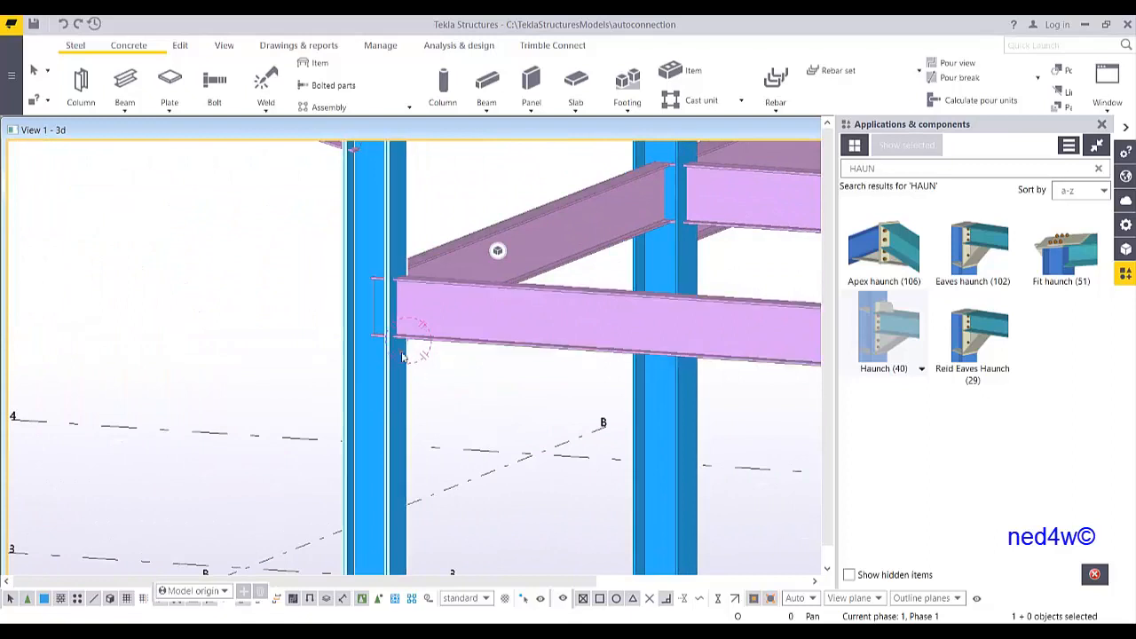
# Search the components for 141 and add a Clip angle connection between the column and the secondary beam
pyautogui.scroll(-5, 441, 409)
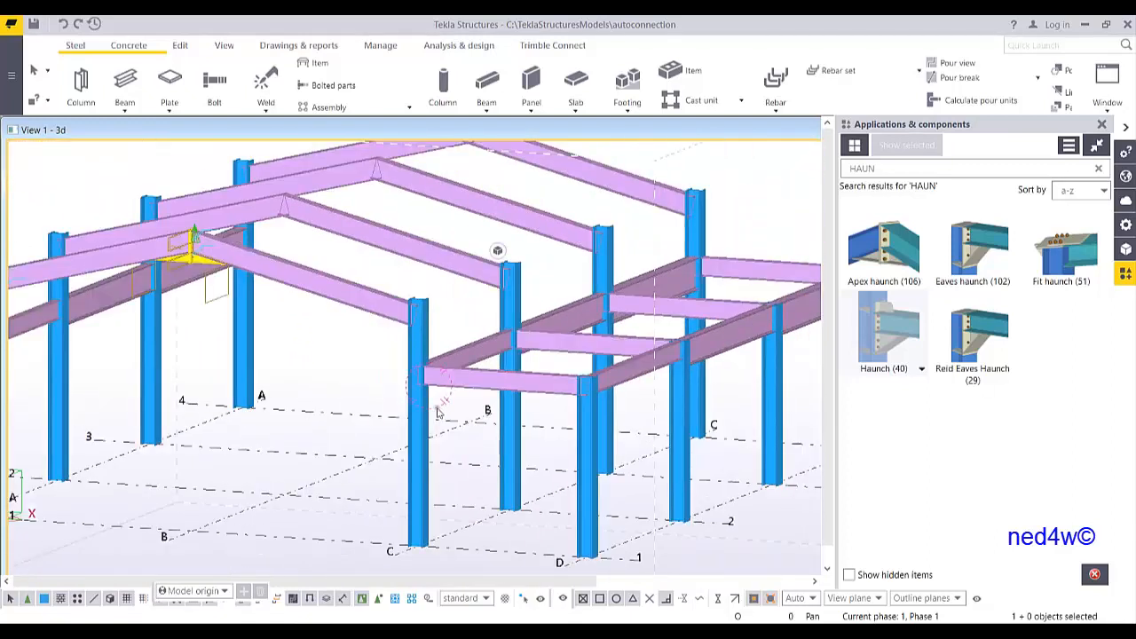
pyautogui.scroll(1, 571, 341)
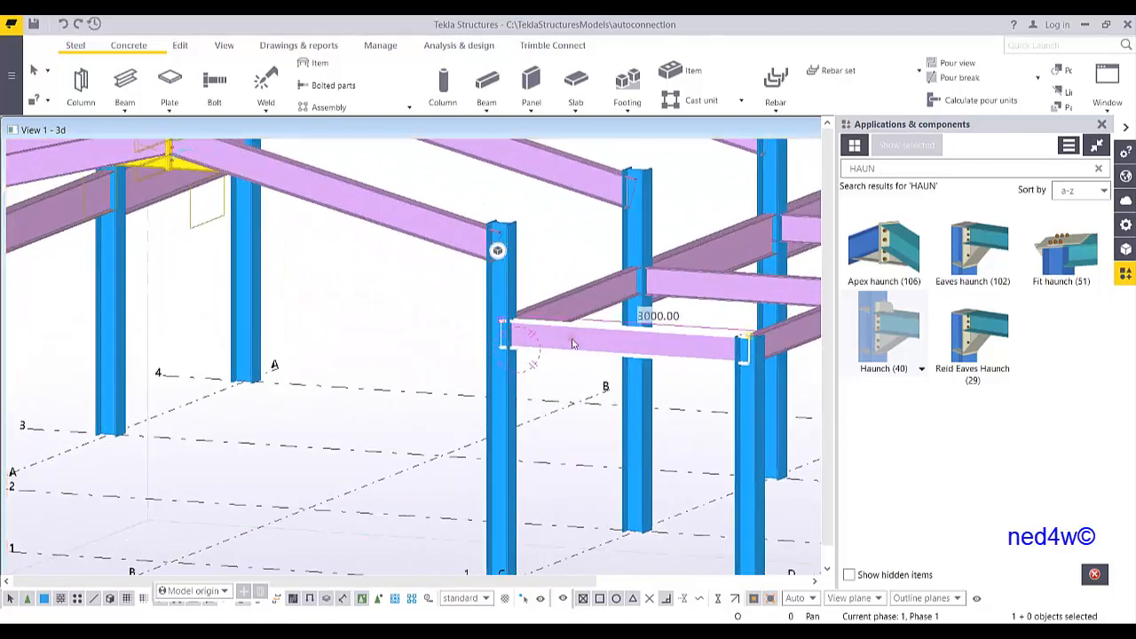
pyautogui.scroll(-2, 601, 385)
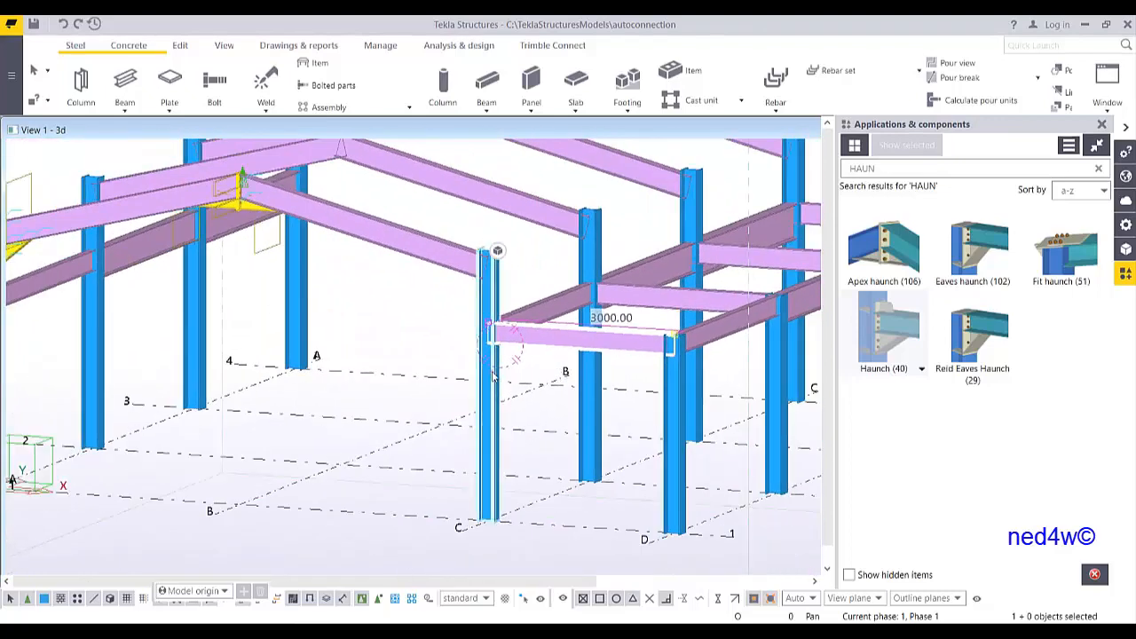
pyautogui.scroll(2, 503, 371)
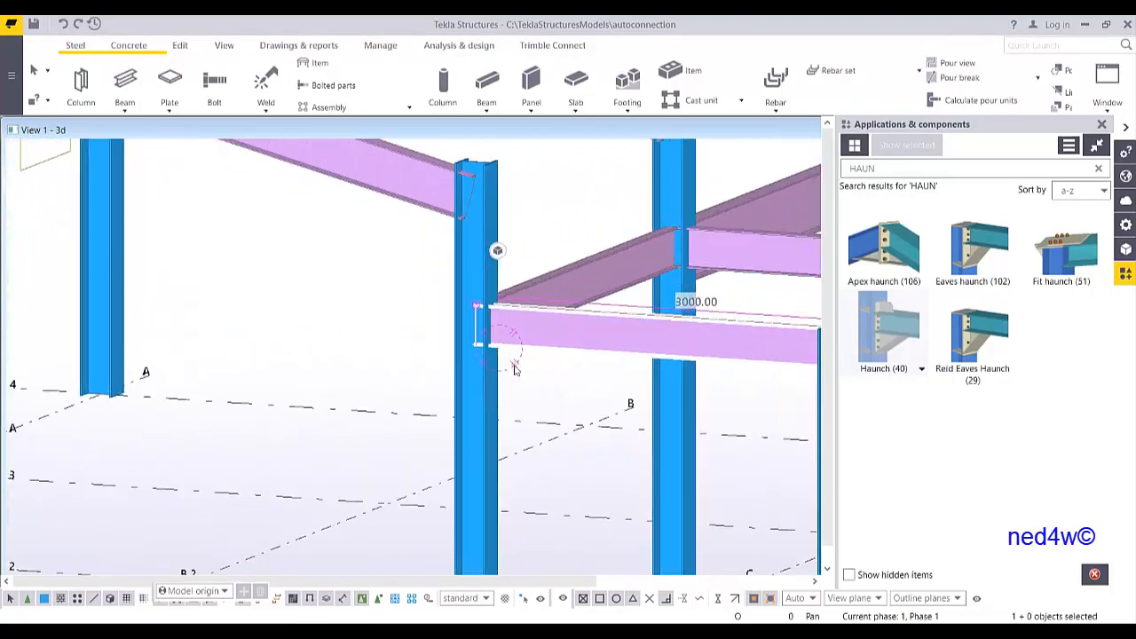
pyautogui.scroll(-1, 516, 367)
pyautogui.scroll(-2, 515, 371)
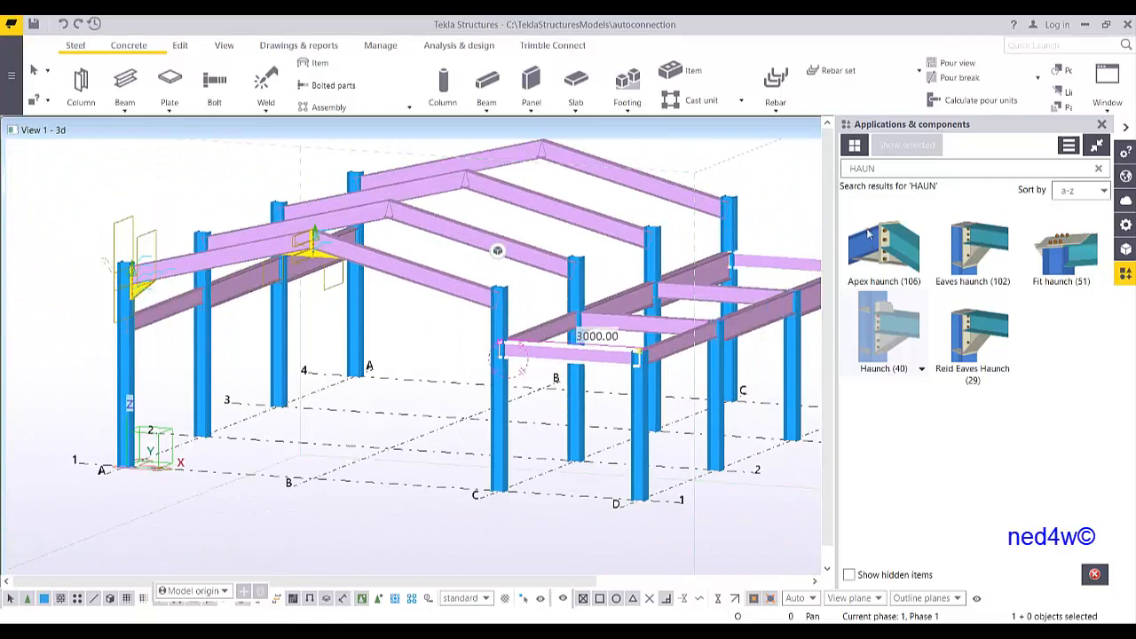
pyautogui.moveTo(896, 166); pyautogui.dragTo(800, 184)
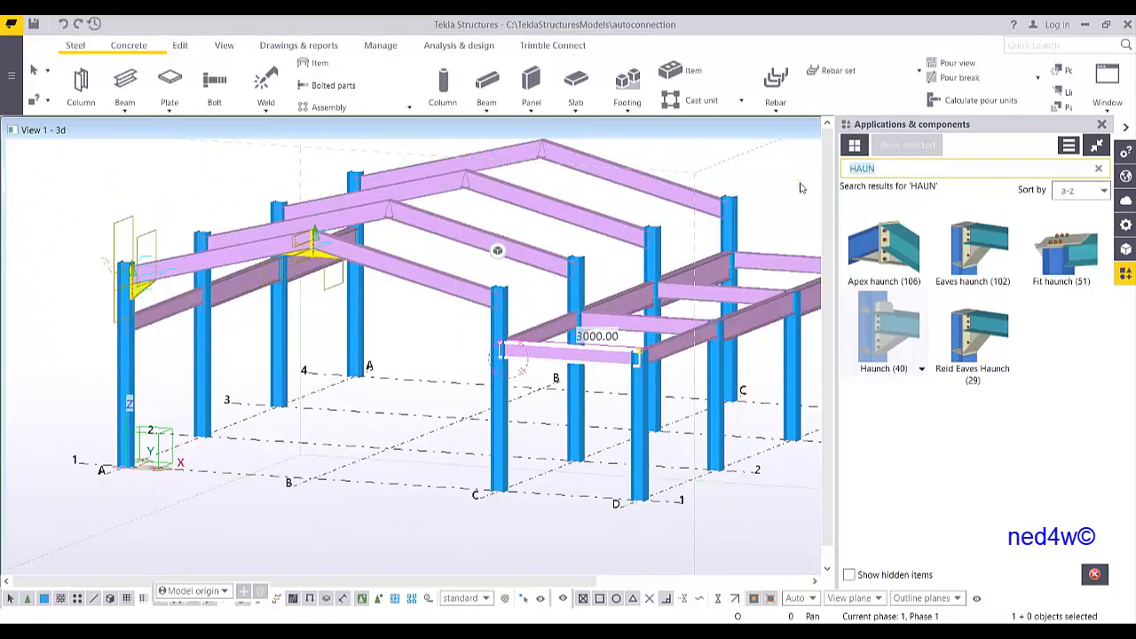
pyautogui.write('1')
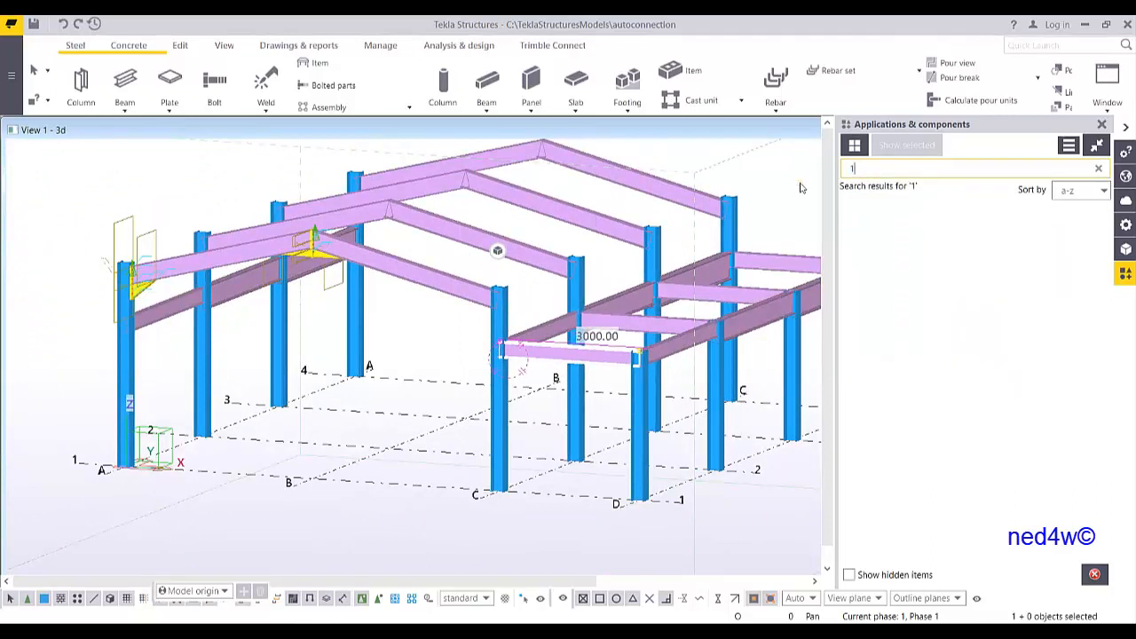
pyautogui.write('41')
pyautogui.click(893, 257)
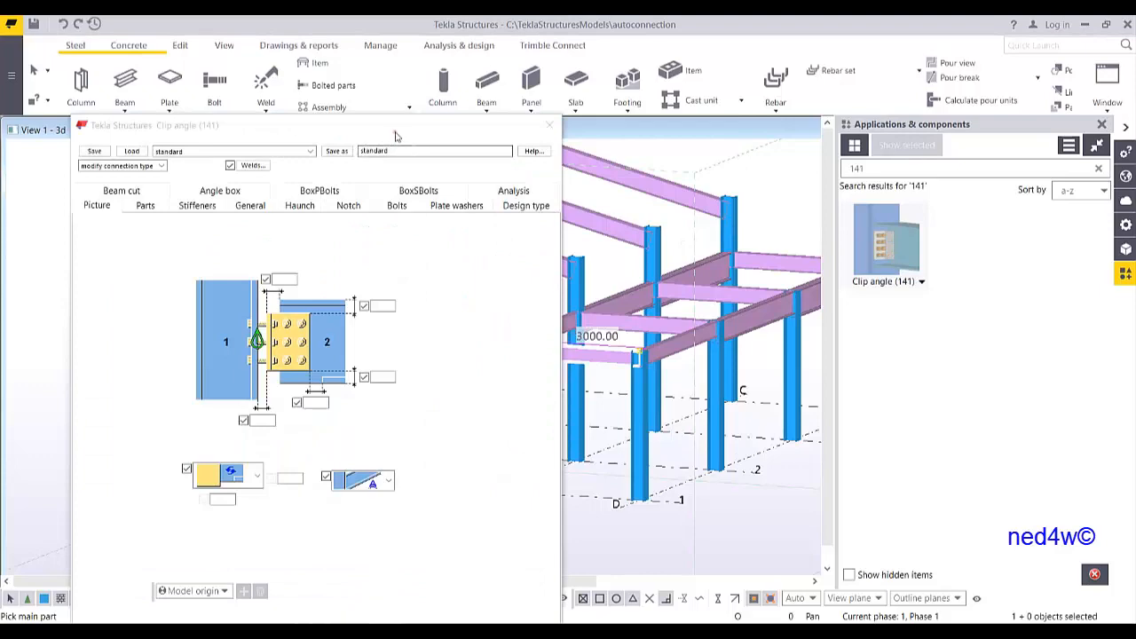
pyautogui.moveTo(397, 130); pyautogui.dragTo(962, 67)
pyautogui.scroll(10, 355, 391)
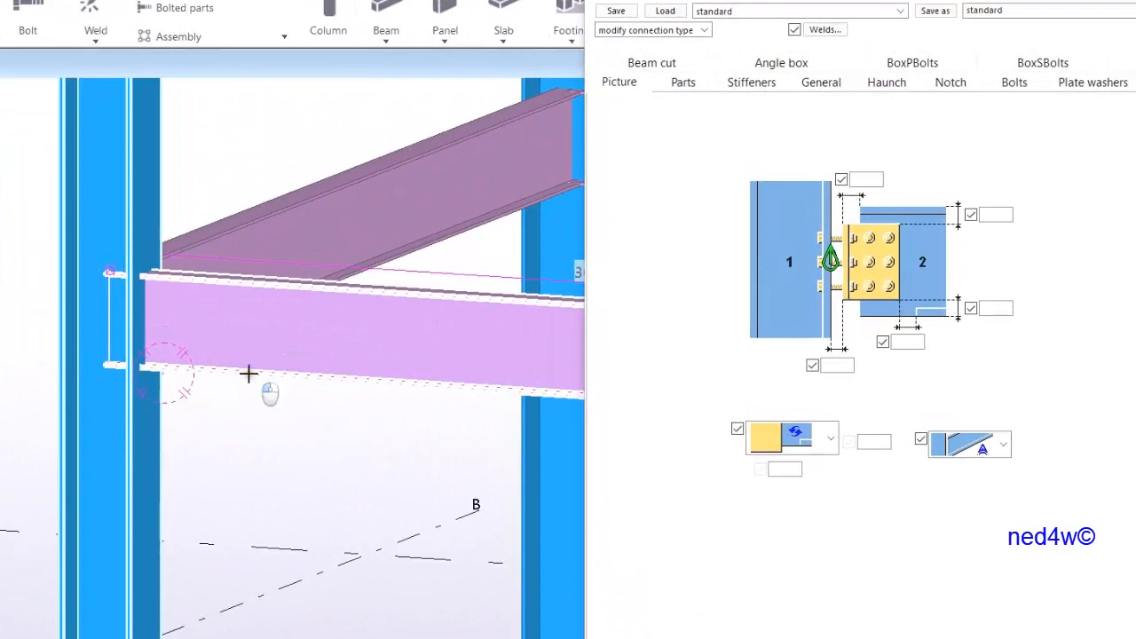
pyautogui.click(248, 374)
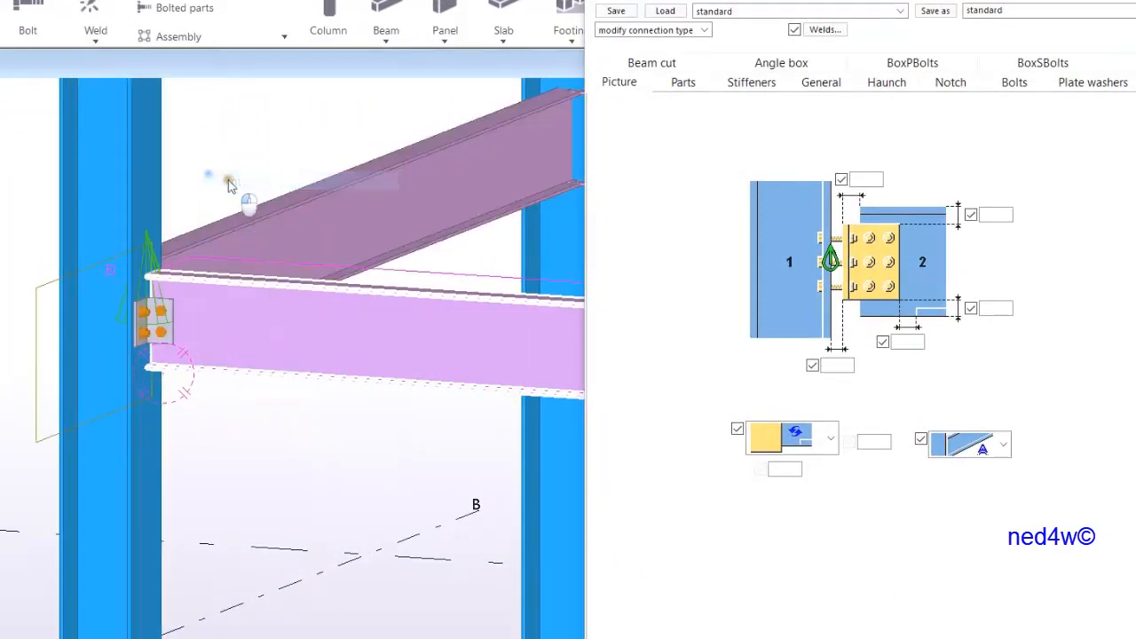
# Set the clip angle connection class to 6 and modify the connection
pyautogui.scroll(6, 145, 312)
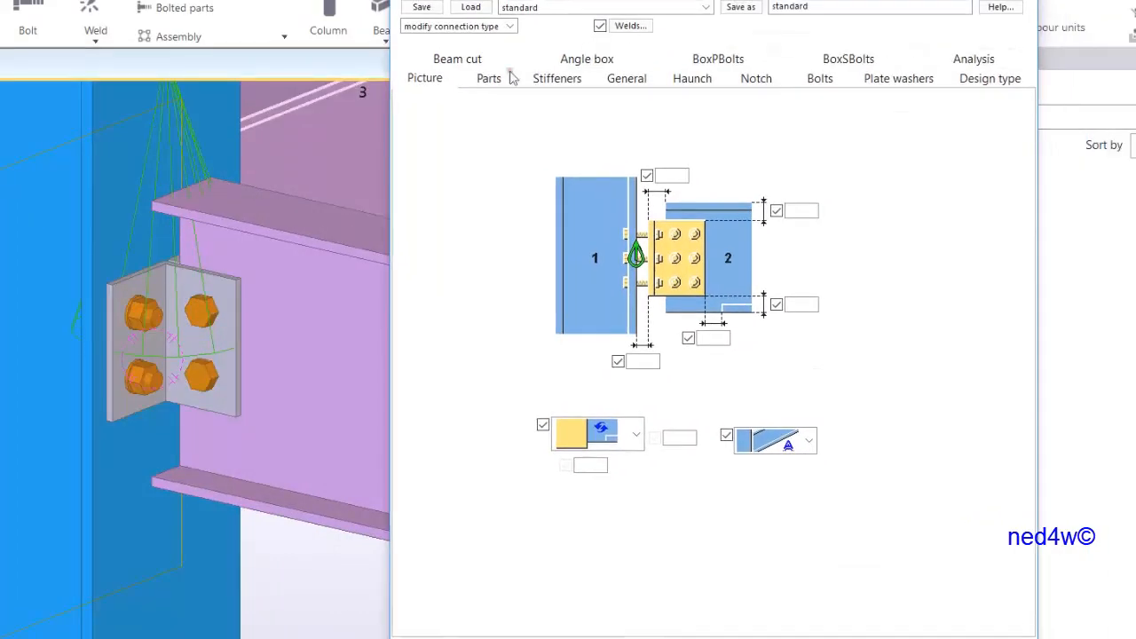
pyautogui.click(488, 80)
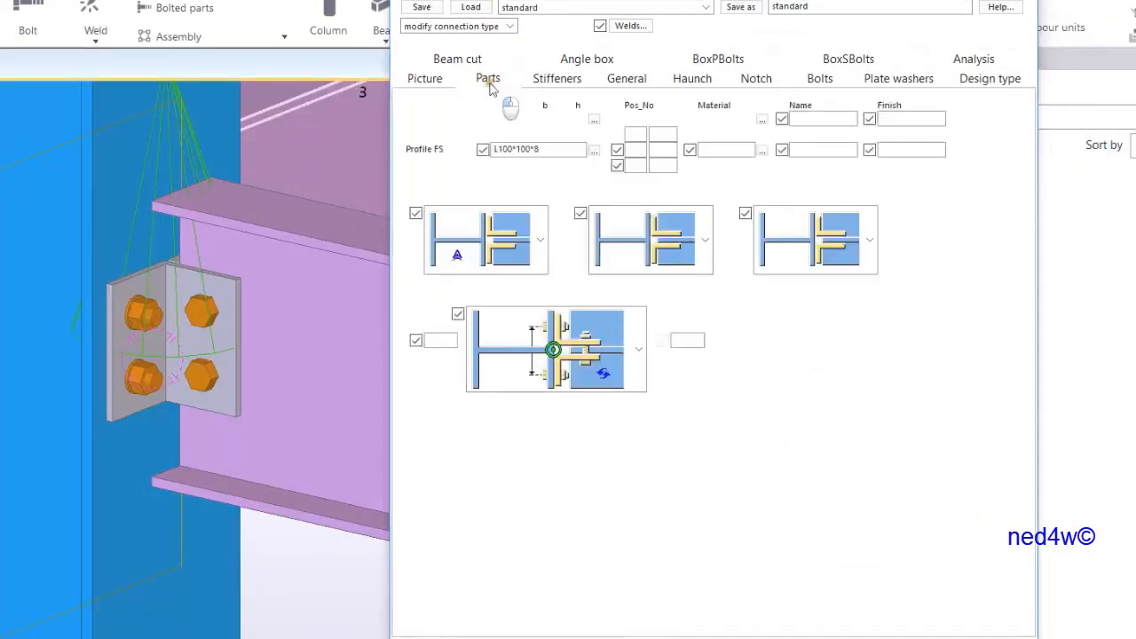
pyautogui.click(627, 78)
pyautogui.doubleClick(642, 192)
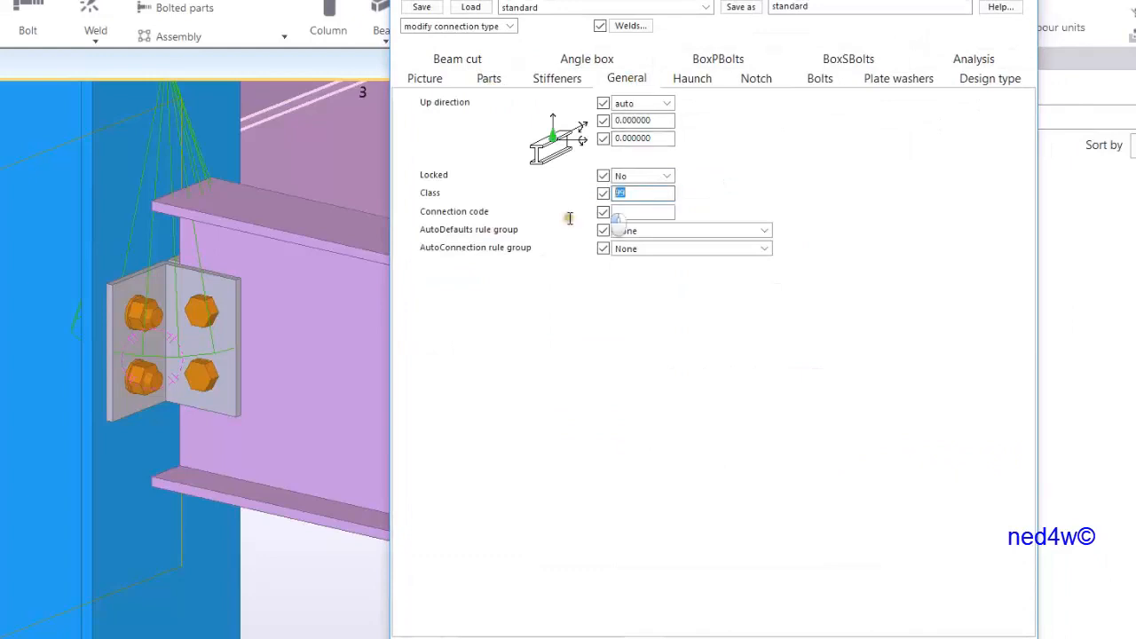
pyautogui.write('6')
pyautogui.click(289, 427)
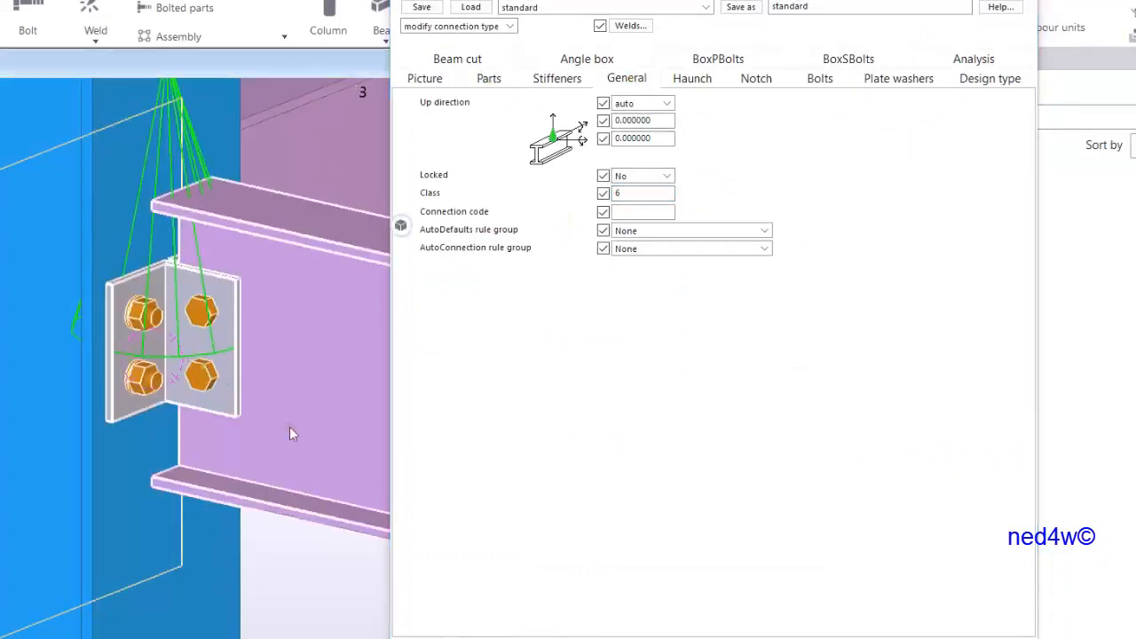
pyautogui.click(535, 637)
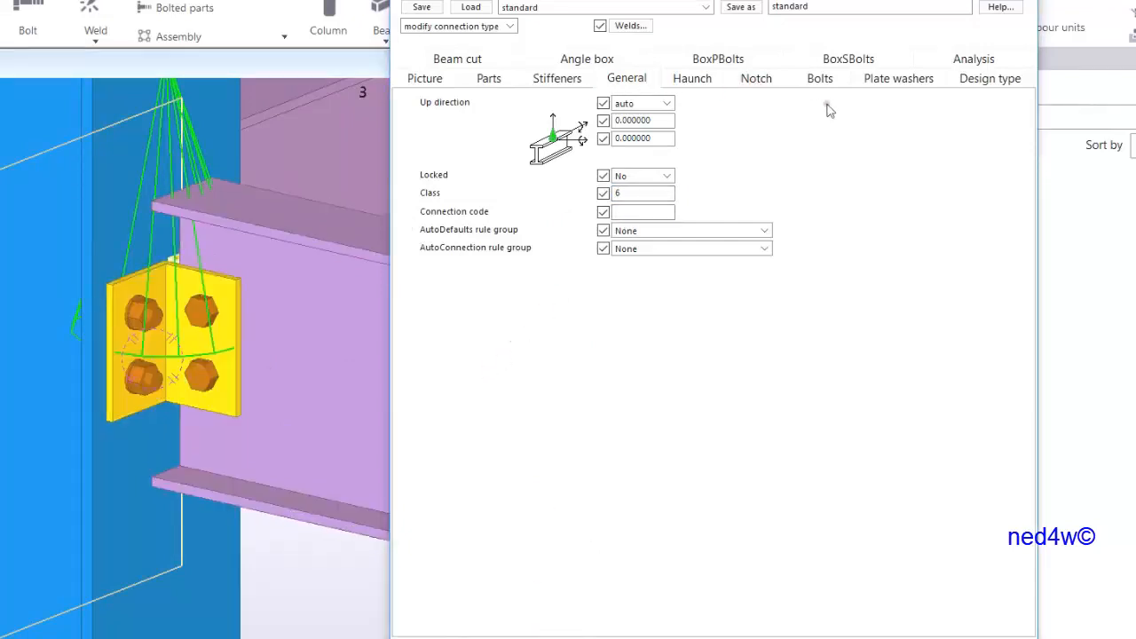
# Set the secondary bolts to size 20 with bolt standard 8.8XOX
pyautogui.click(488, 78)
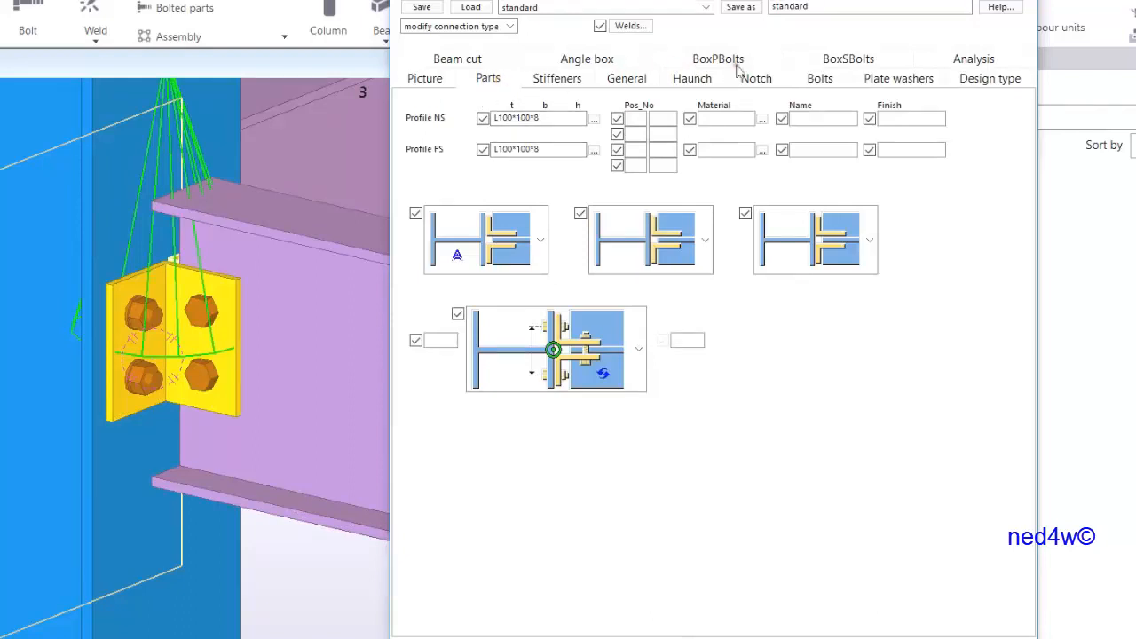
pyautogui.click(821, 79)
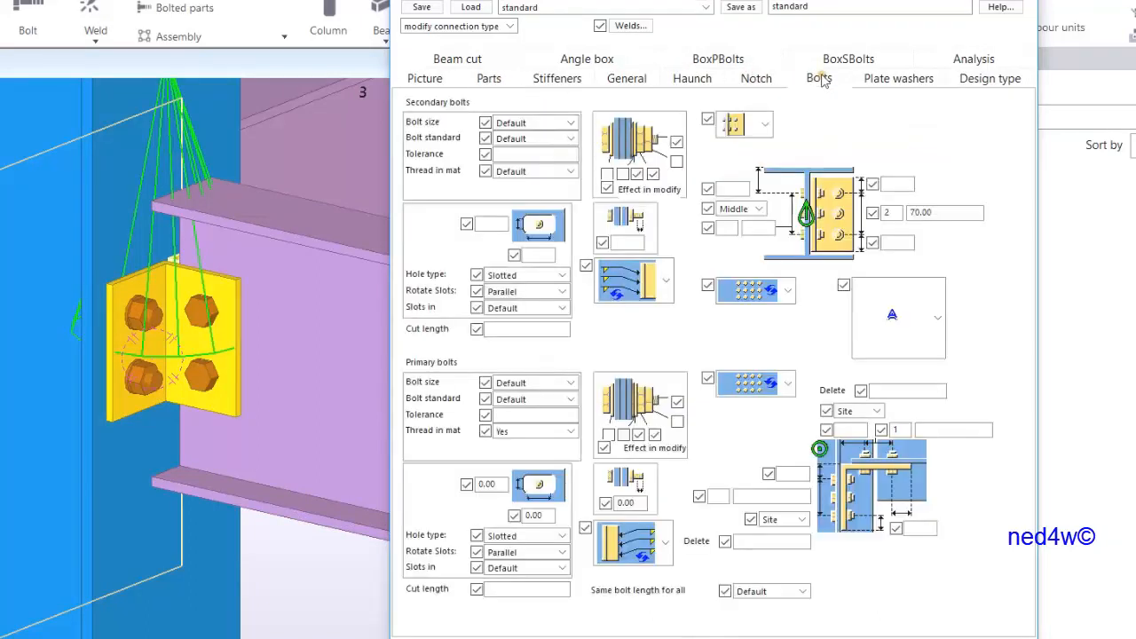
pyautogui.click(571, 139)
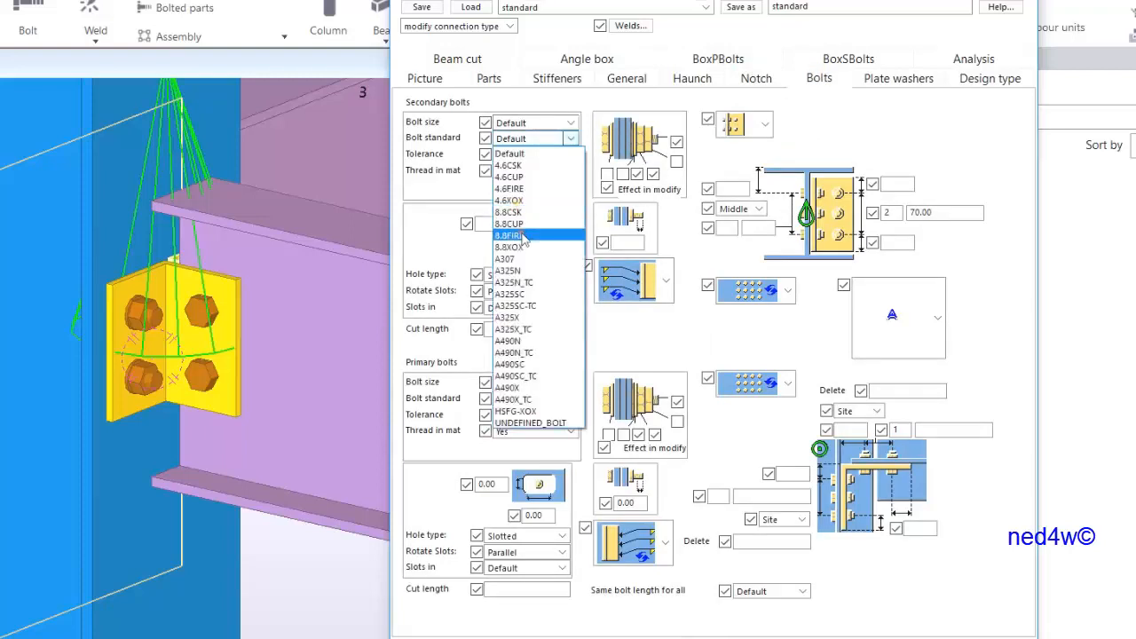
pyautogui.click(521, 258)
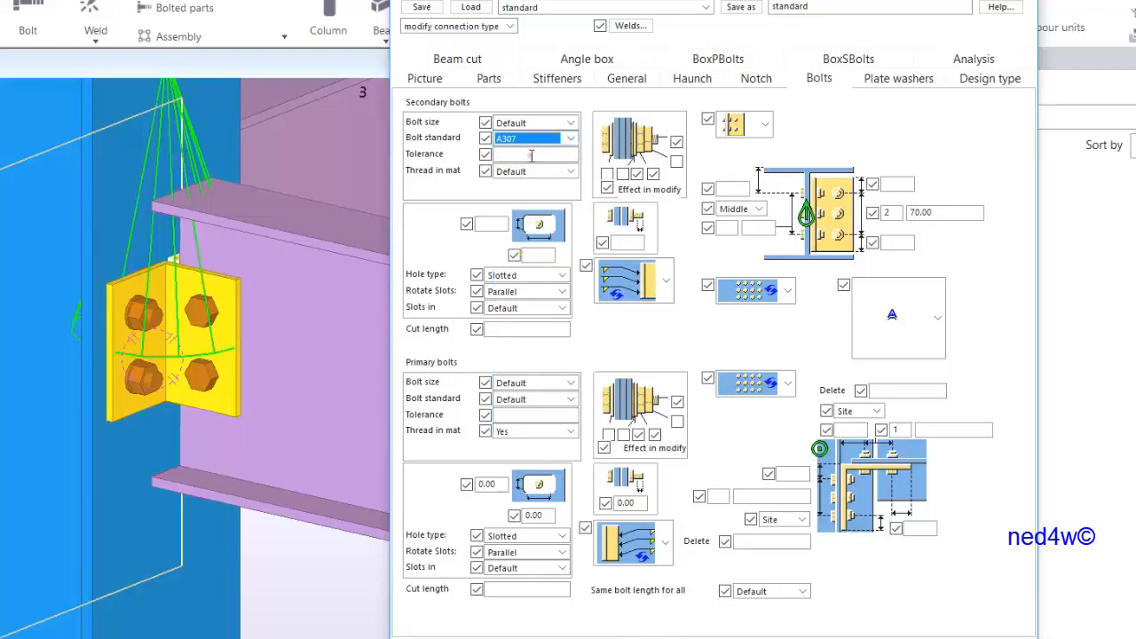
pyautogui.click(573, 139)
pyautogui.click(574, 139)
pyautogui.click(575, 139)
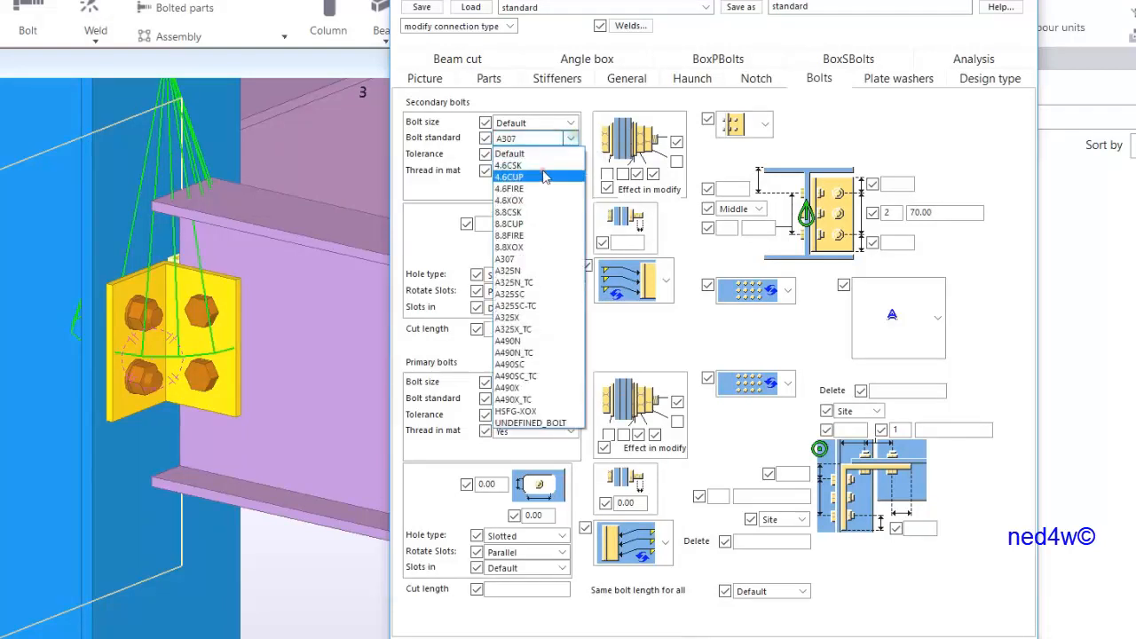
pyautogui.click(530, 250)
pyautogui.click(571, 123)
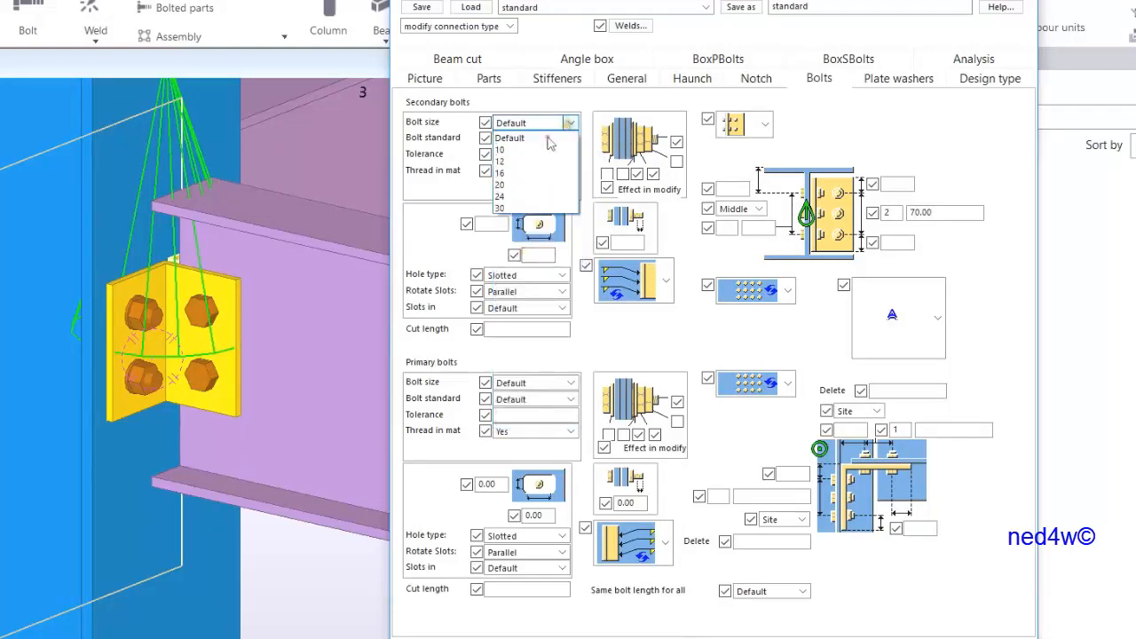
pyautogui.click(523, 187)
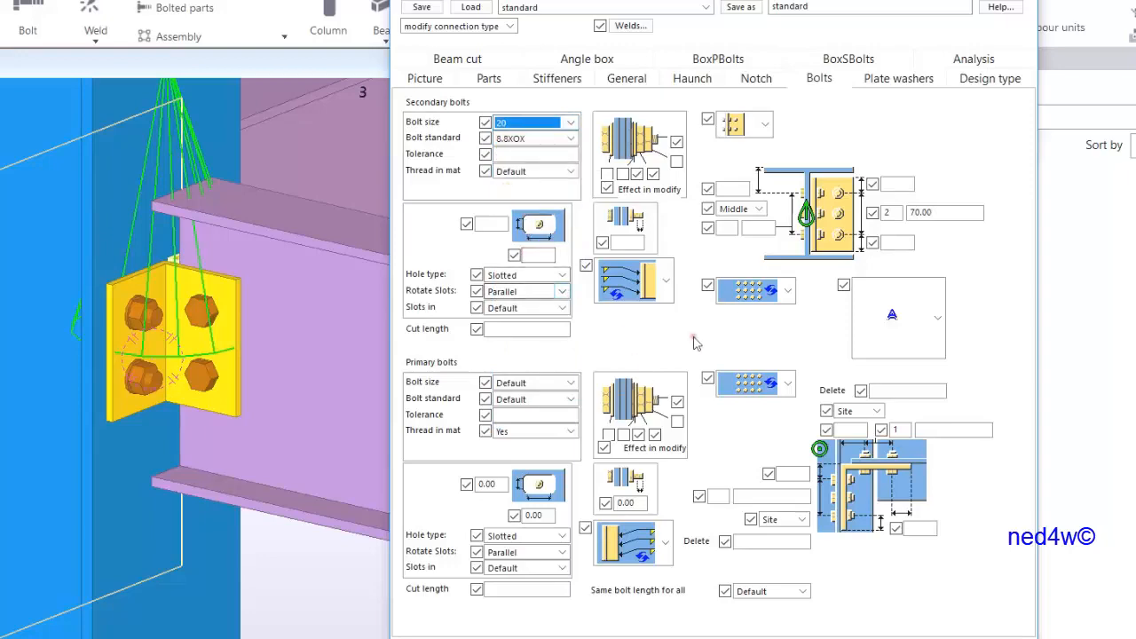
# Set the number of secondary bolt rows to 4 and modify the connection
pyautogui.doubleClick(888, 212)
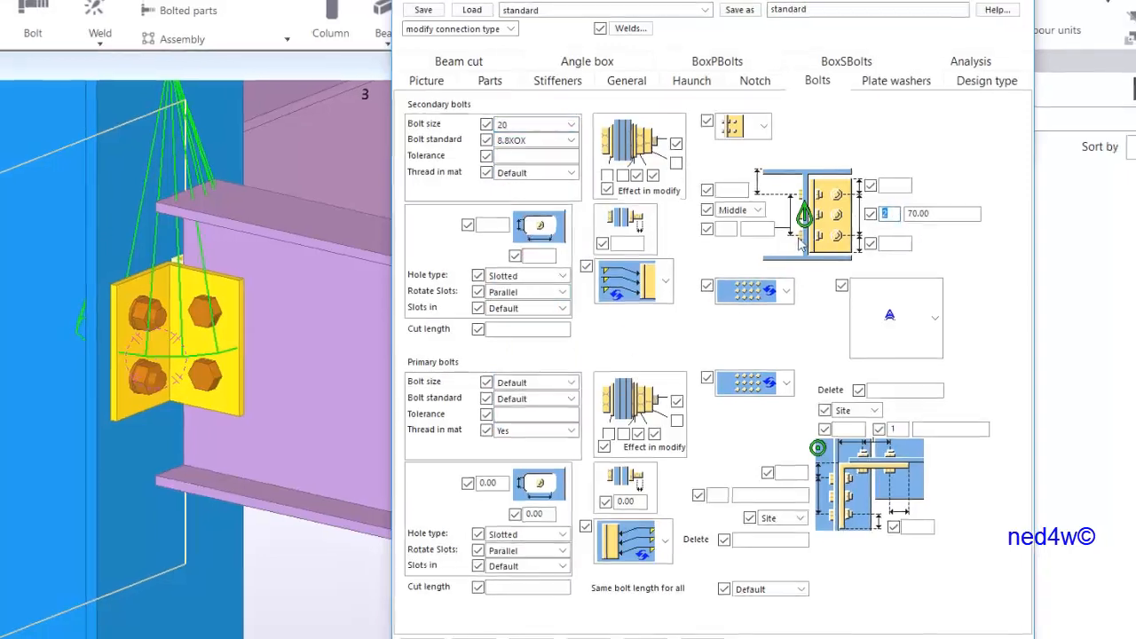
pyautogui.write('4')
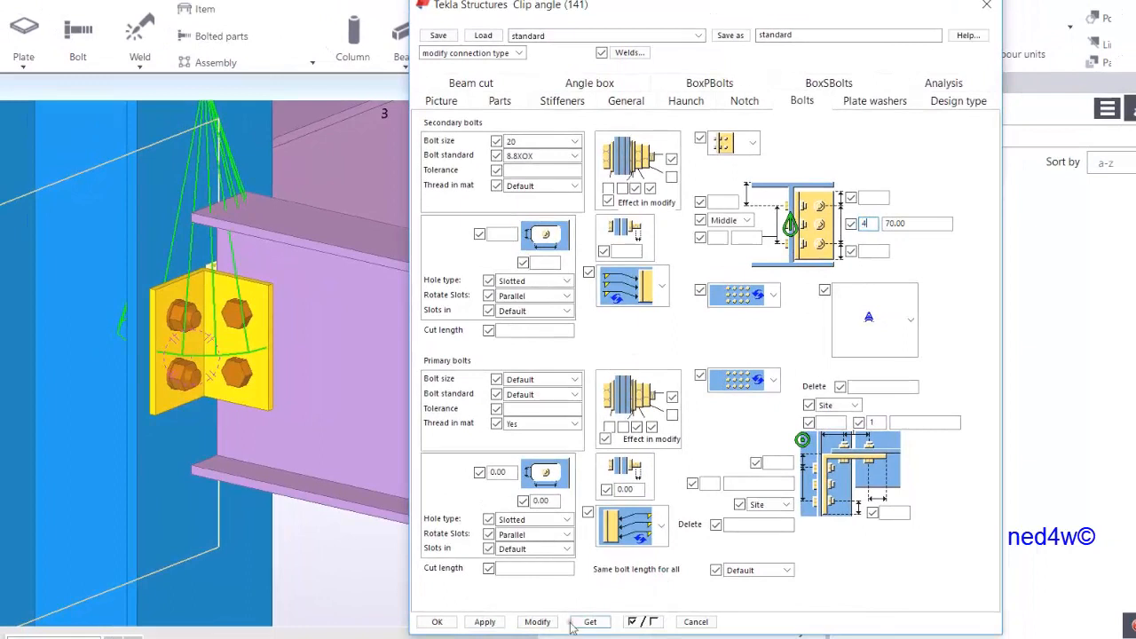
pyautogui.click(538, 627)
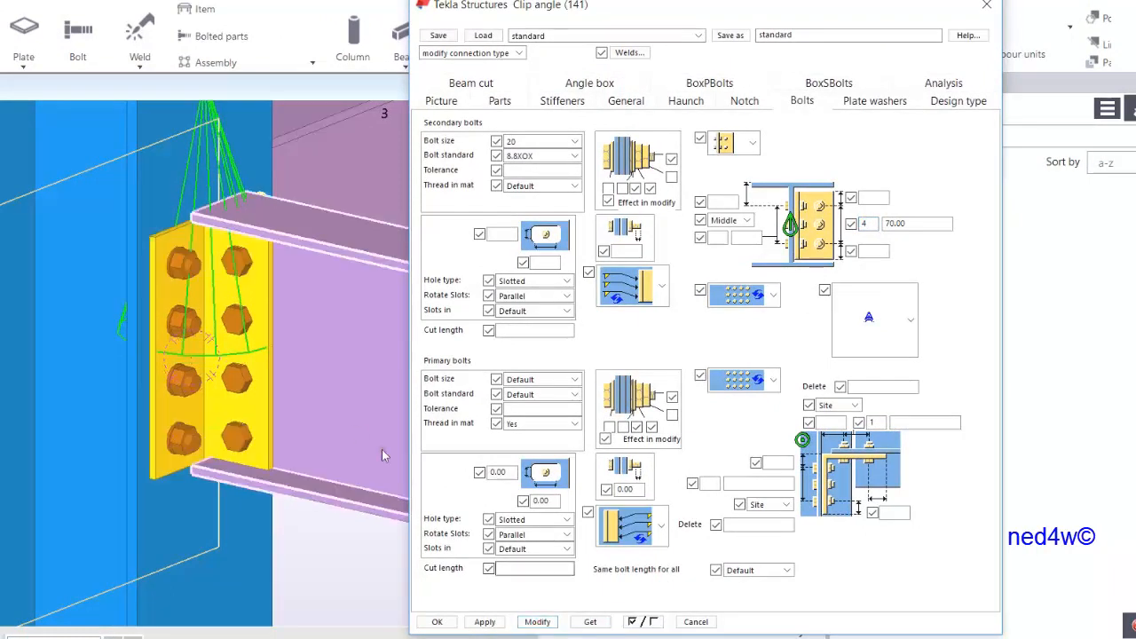
# Set the number of secondary bolt rows to 3 and modify the connection
pyautogui.keyDown('ctrl'); pyautogui.moveTo(292, 376); pyautogui.dragTo(340, 342, button='middle'); pyautogui.keyUp('ctrl')
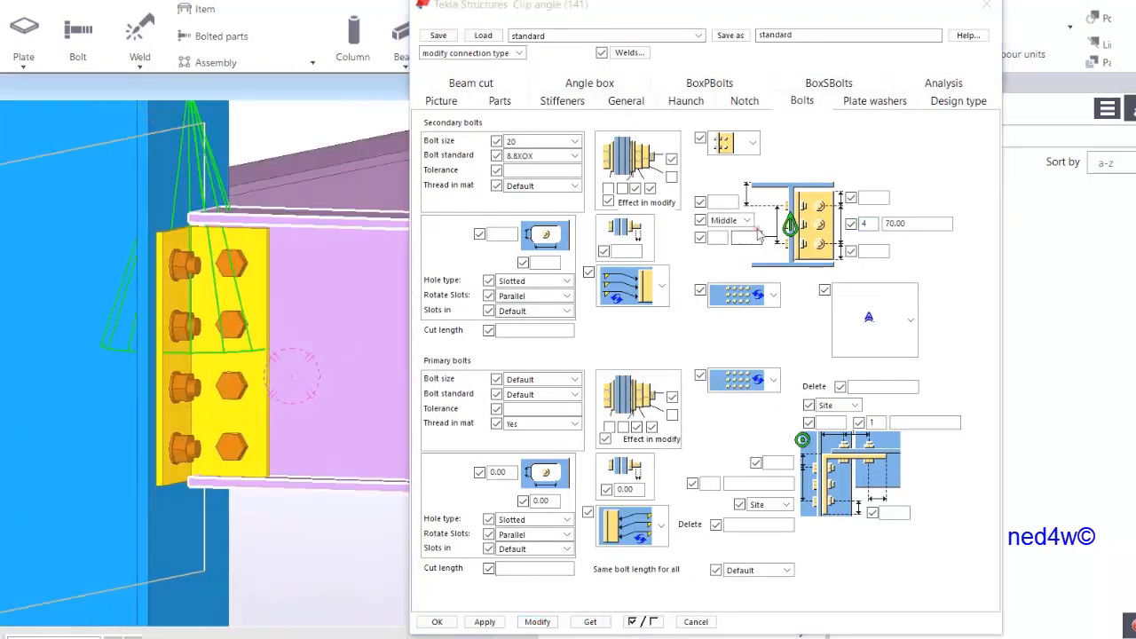
pyautogui.doubleClick(865, 223)
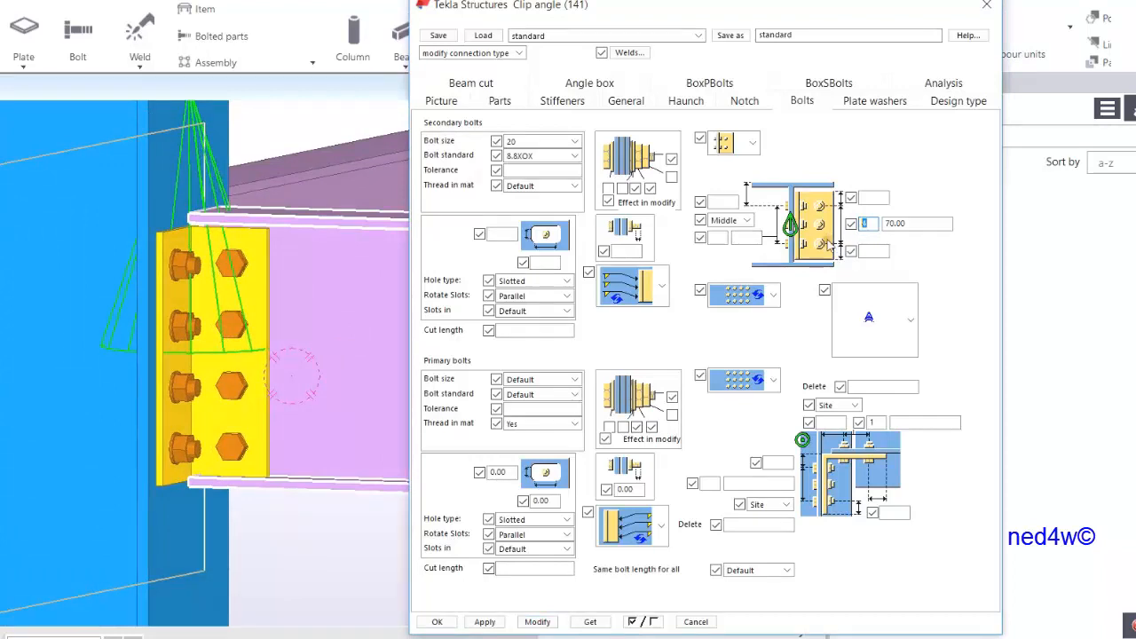
pyautogui.write('3')
pyautogui.click(538, 623)
pyautogui.keyDown('ctrl'); pyautogui.moveTo(299, 370); pyautogui.dragTo(236, 330, button='middle'); pyautogui.keyUp('ctrl')
pyautogui.scroll(-2, 236, 329)
# Save the clip angle settings as YT_CLIPANGLE1 and close the dialog
pyautogui.moveTo(844, 36); pyautogui.dragTo(718, 68)
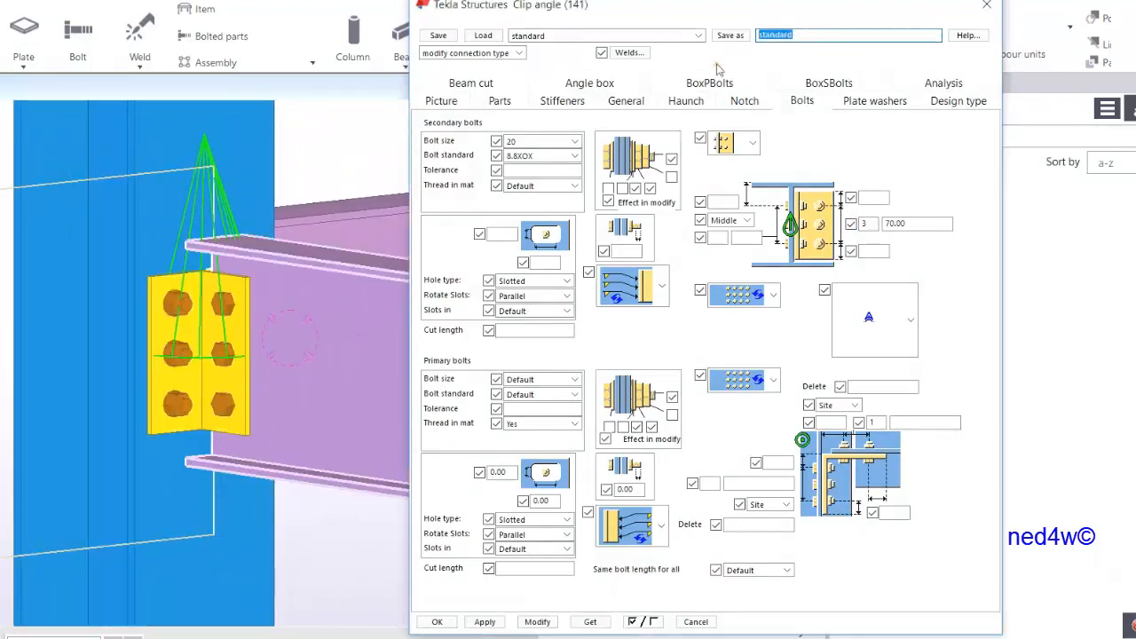
pyautogui.write('YT_CLIPANGLE')
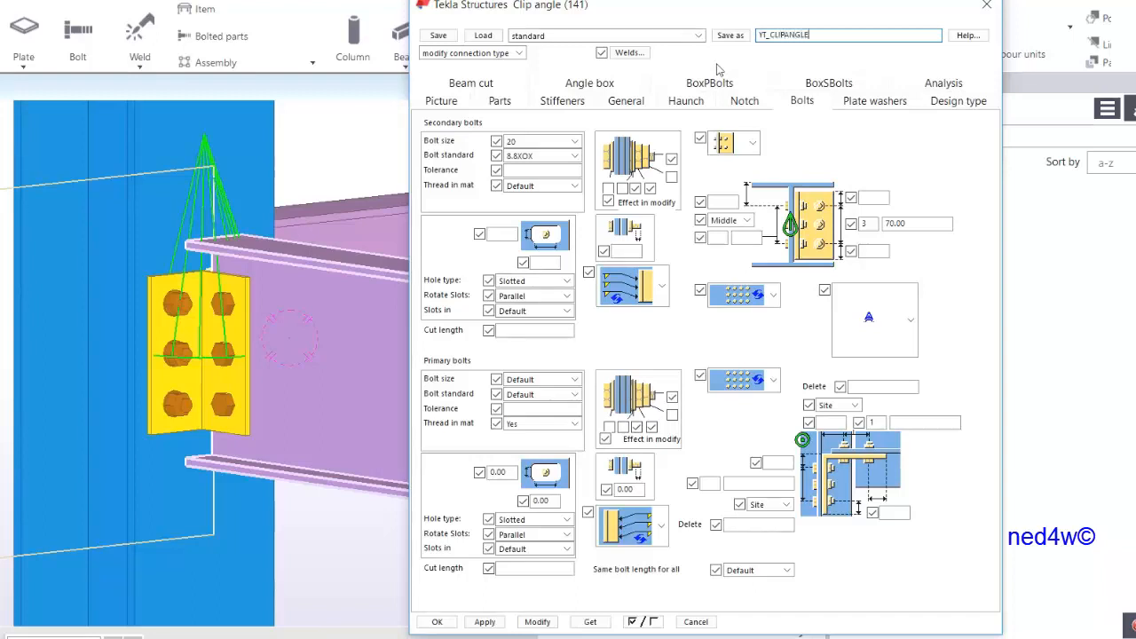
pyautogui.write('1')
pyautogui.click(732, 36)
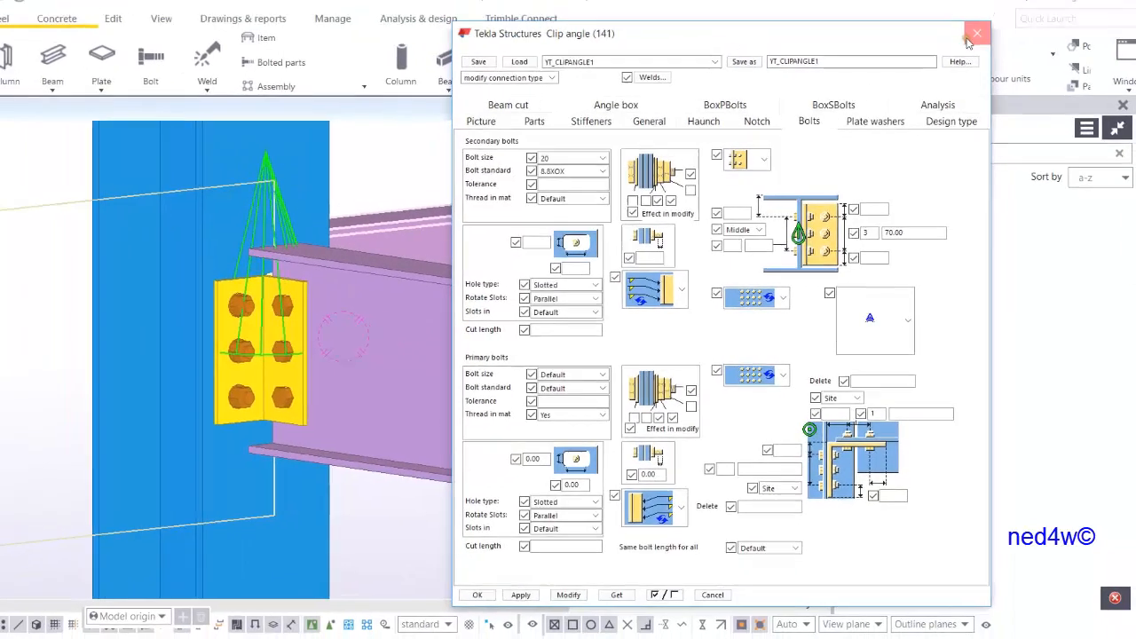
pyautogui.click(973, 37)
pyautogui.scroll(-5, 622, 405)
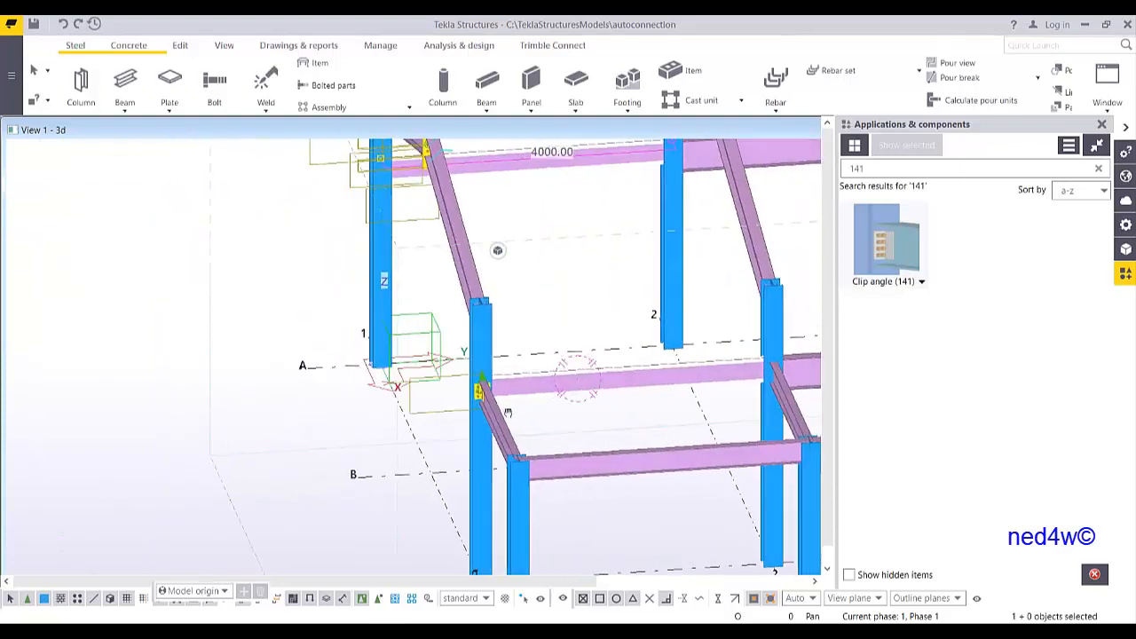
pyautogui.keyDown('ctrl'); pyautogui.moveTo(510, 411); pyautogui.dragTo(441, 370, button='middle'); pyautogui.keyUp('ctrl')
pyautogui.scroll(-3, 441, 370)
pyautogui.scroll(2, 396, 424)
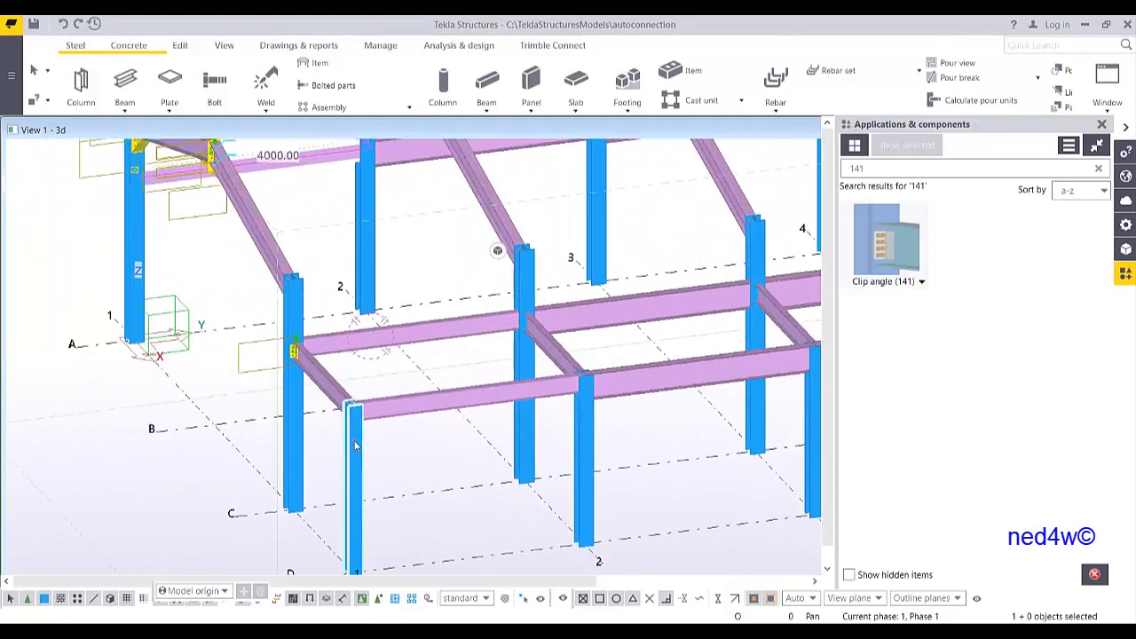
pyautogui.scroll(2, 355, 406)
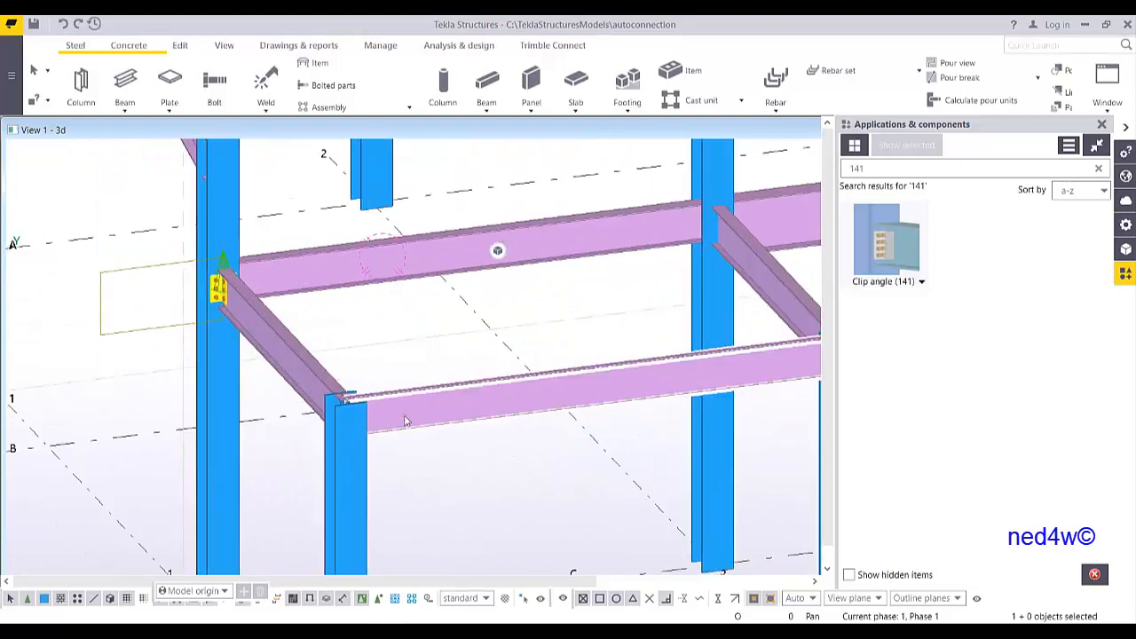
pyautogui.keyDown('ctrl'); pyautogui.moveTo(405, 421); pyautogui.dragTo(269, 431, button='middle'); pyautogui.keyUp('ctrl')
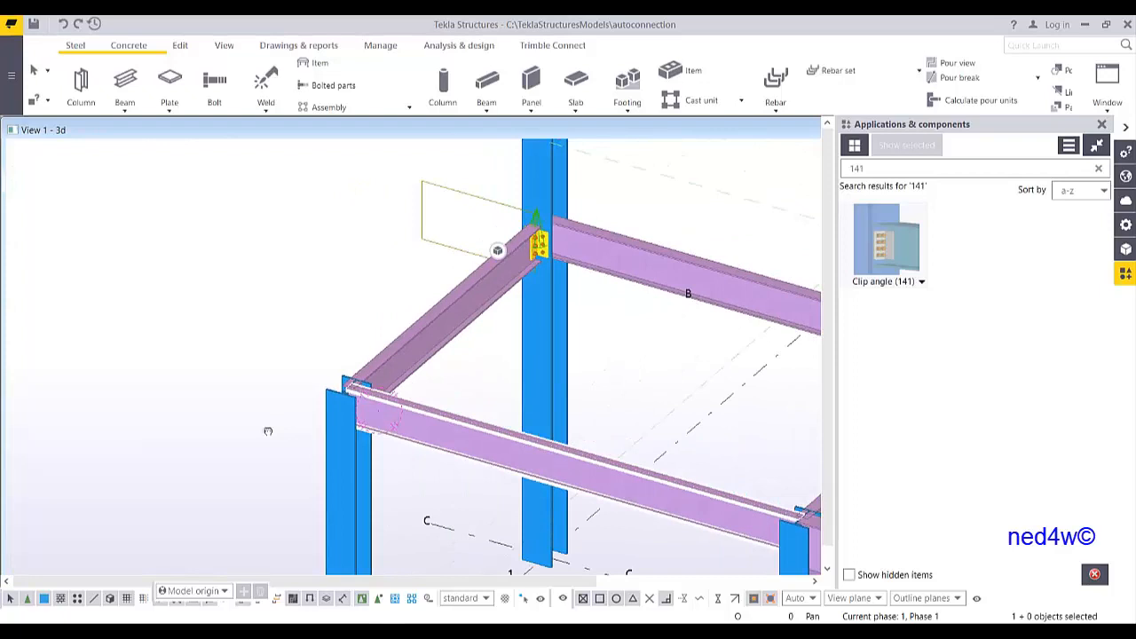
pyautogui.scroll(-3, 268, 431)
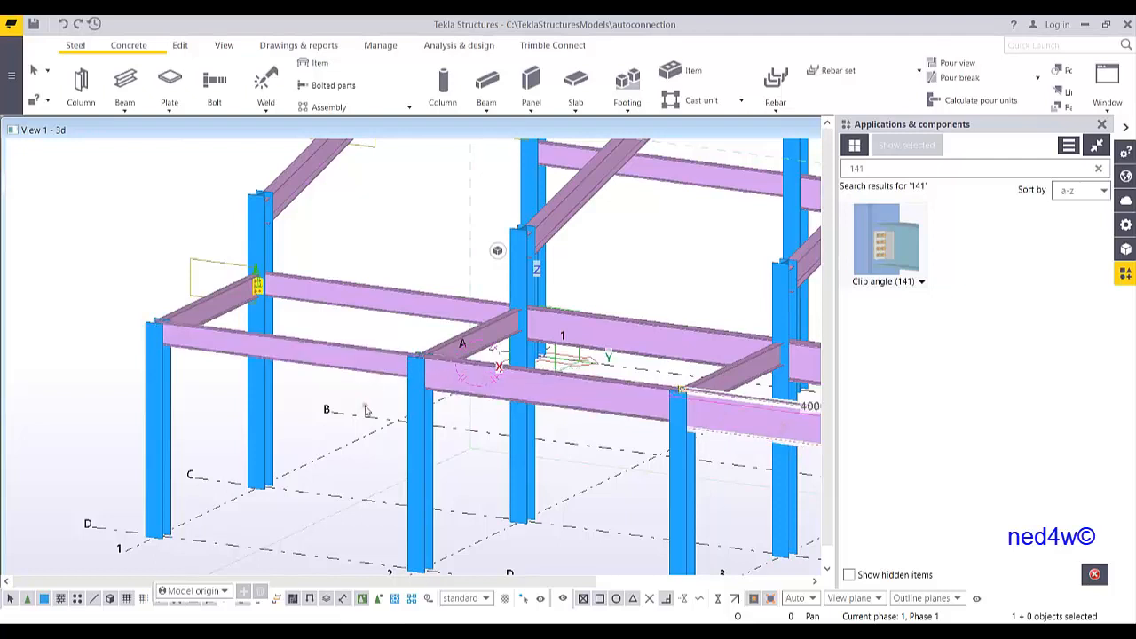
# Search the component catalog for 187 and open the Column with stiffeners S (187) connection
pyautogui.moveTo(190, 355); pyautogui.dragTo(410, 394, button='middle')
pyautogui.scroll(5, 410, 394)
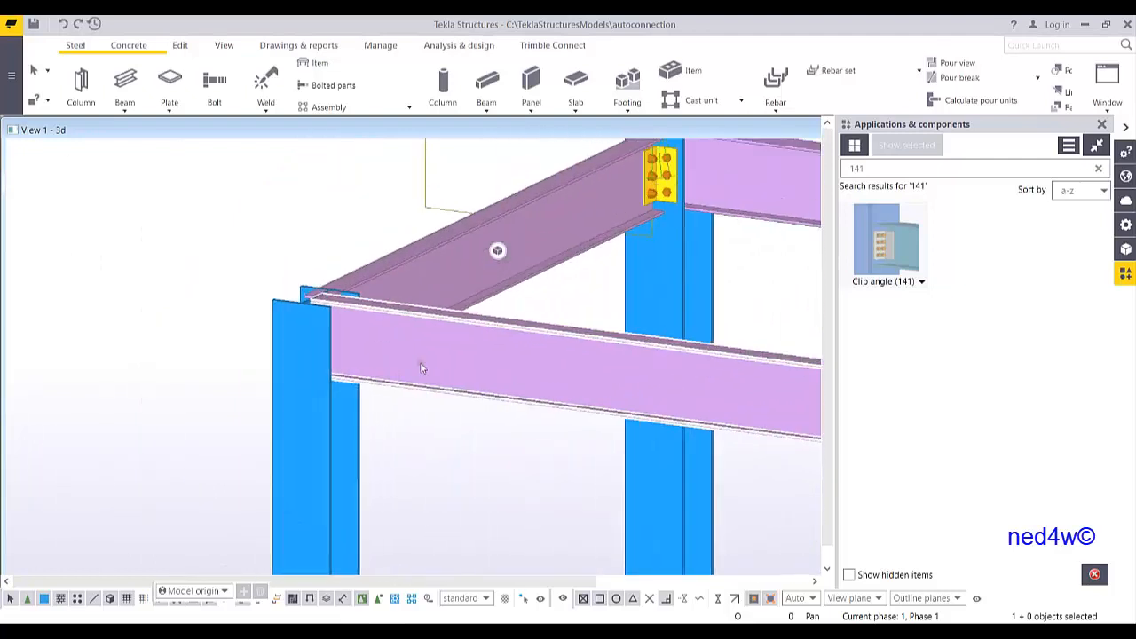
pyautogui.scroll(-4, 421, 368)
pyautogui.moveTo(511, 365); pyautogui.dragTo(421, 388, button='middle')
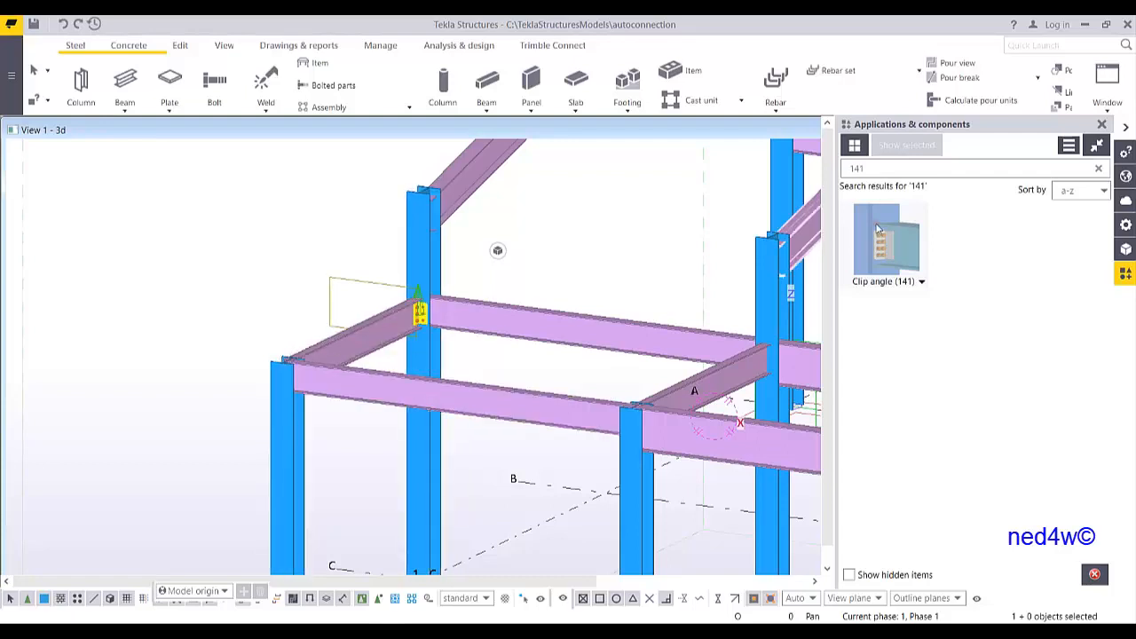
pyautogui.click(895, 174)
pyautogui.write('1')
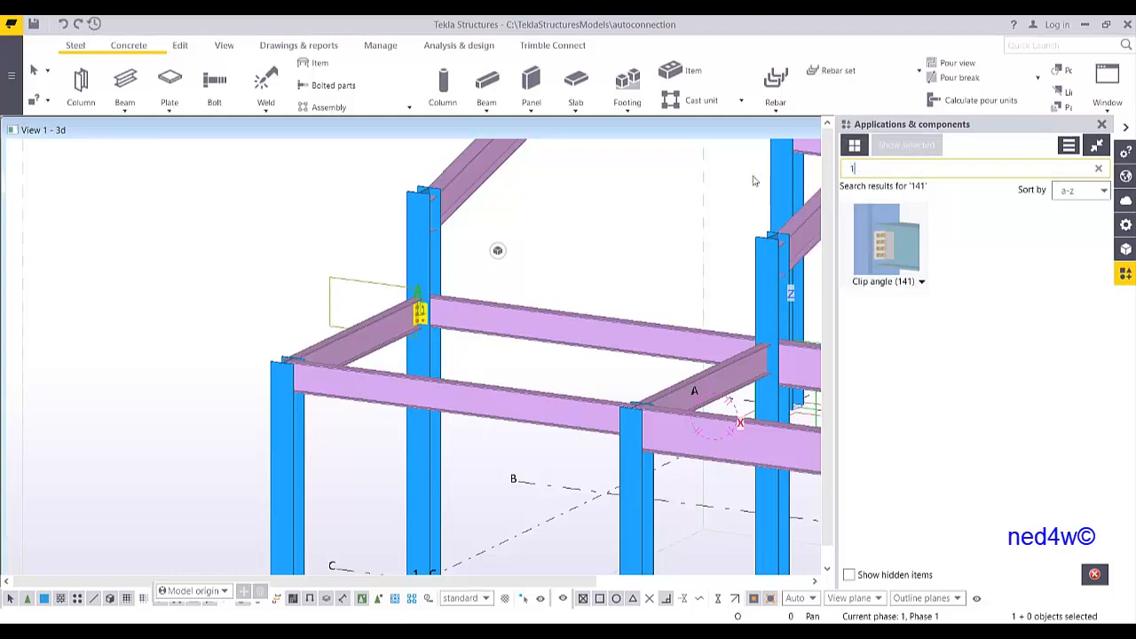
pyautogui.write('87')
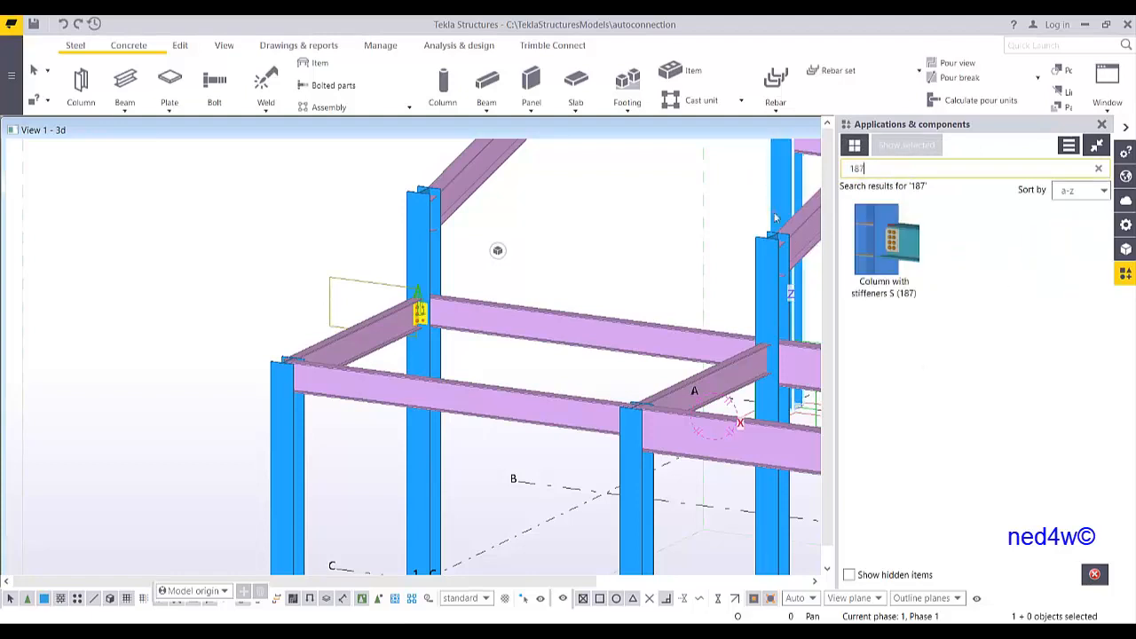
pyautogui.click(885, 255)
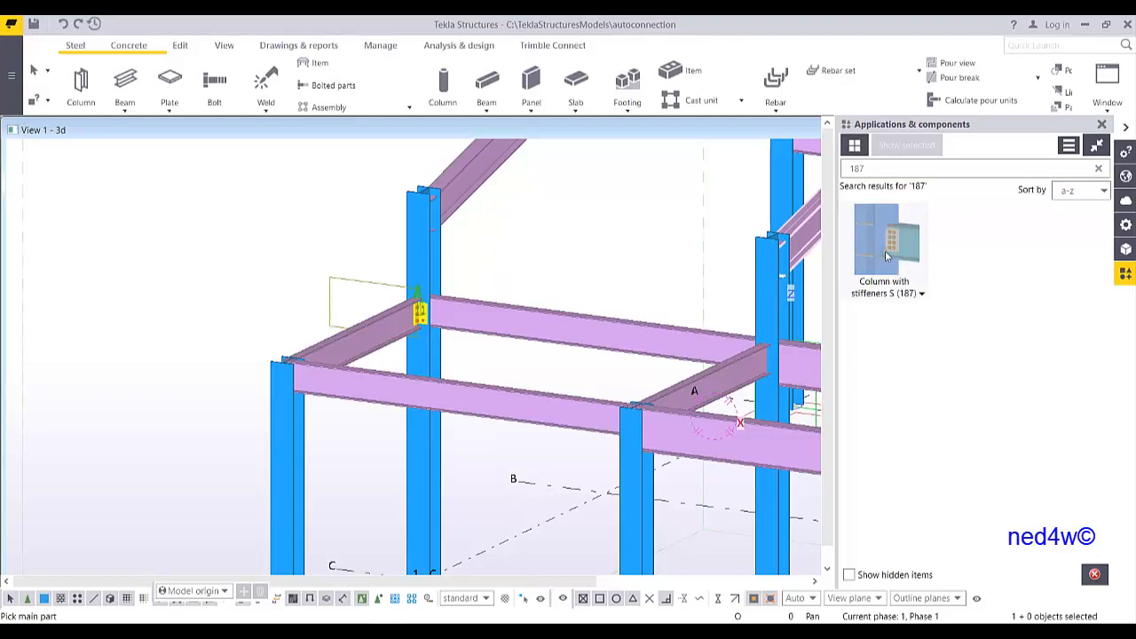
pyautogui.doubleClick(885, 256)
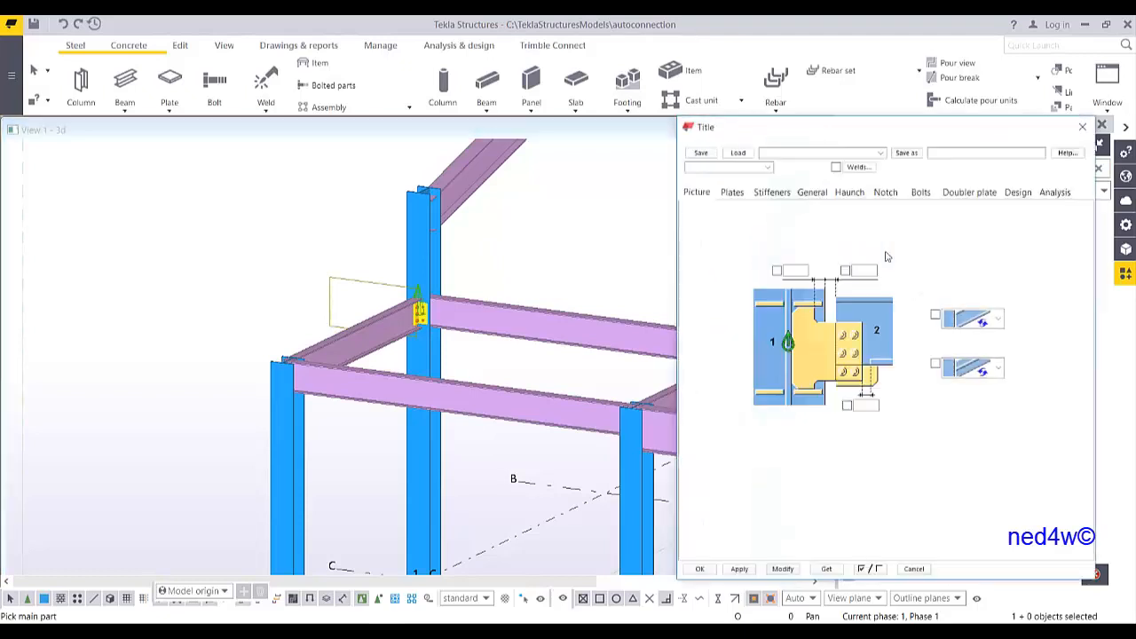
# Apply the connection with the column as main part and the edge beam as secondary part
pyautogui.scroll(3, 199, 391)
pyautogui.scroll(3, 274, 373)
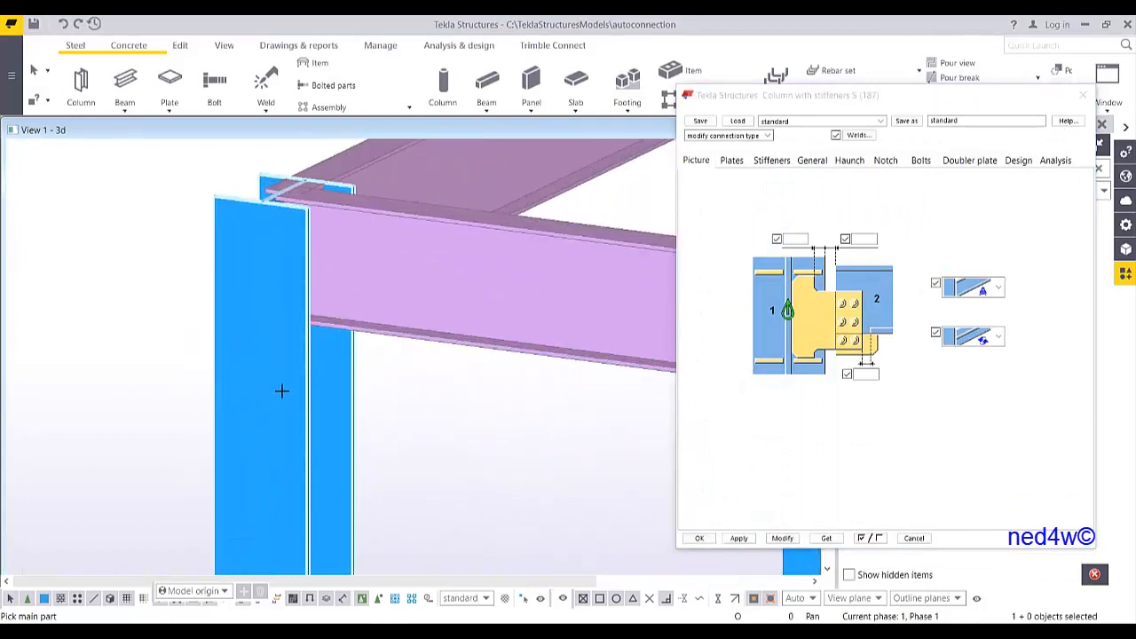
pyautogui.click(282, 391)
pyautogui.click(488, 335)
pyautogui.rightClick(499, 201)
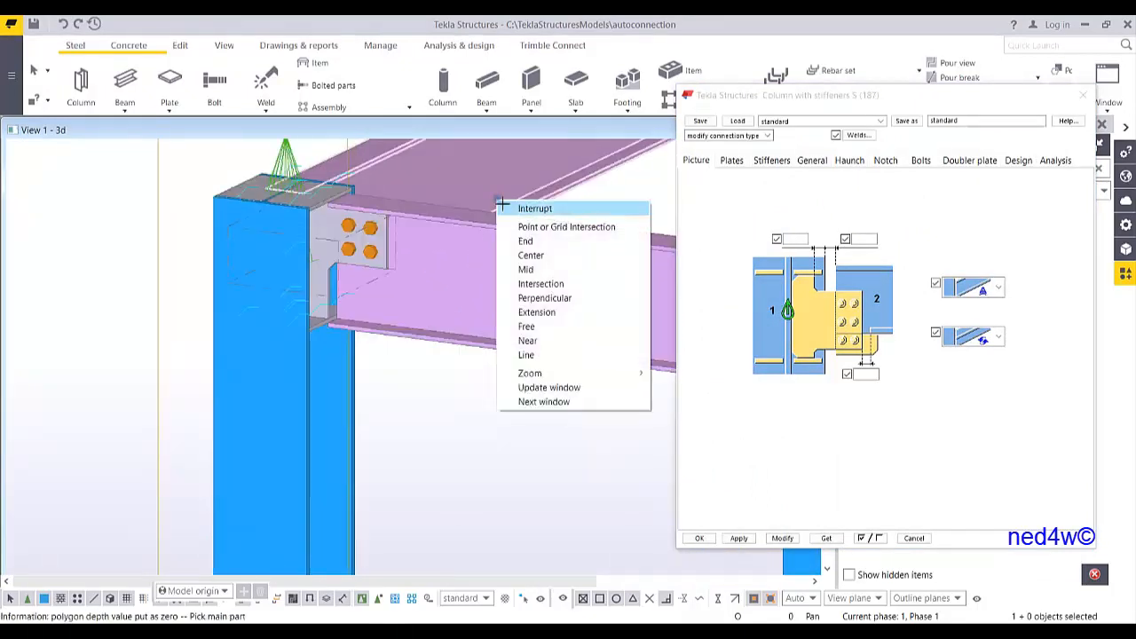
pyautogui.click(503, 207)
# Set the top and bottom far-side stiffener thicknesses to 0 and modify the connection
pyautogui.scroll(5, 241, 245)
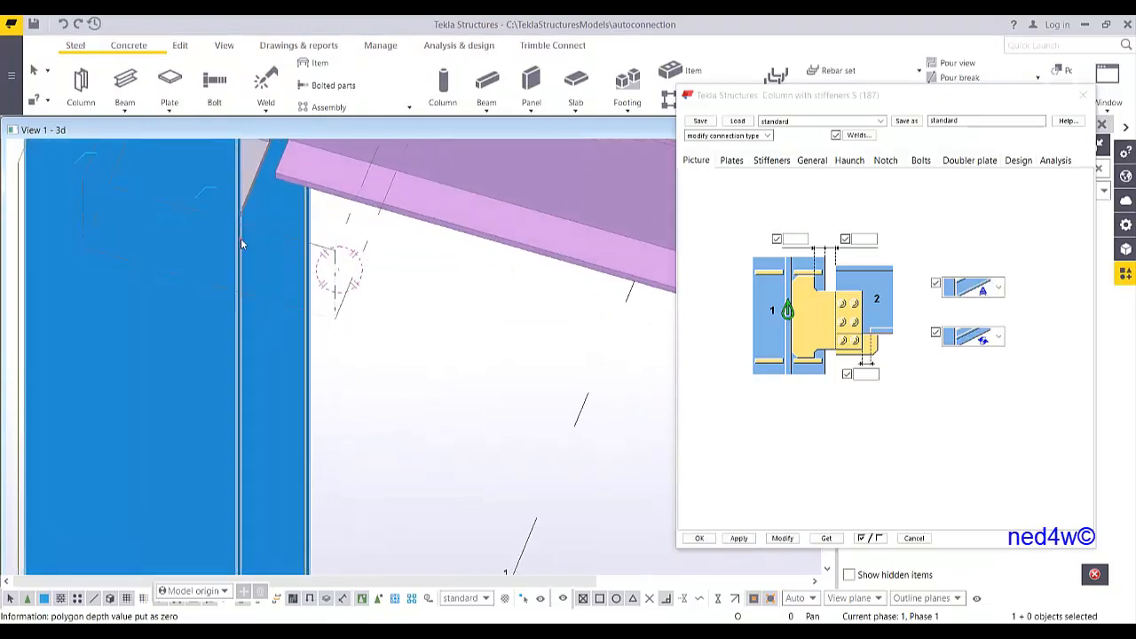
pyautogui.moveTo(242, 244); pyautogui.dragTo(309, 341, button='middle')
pyautogui.scroll(-3, 371, 357)
pyautogui.scroll(2, 320, 346)
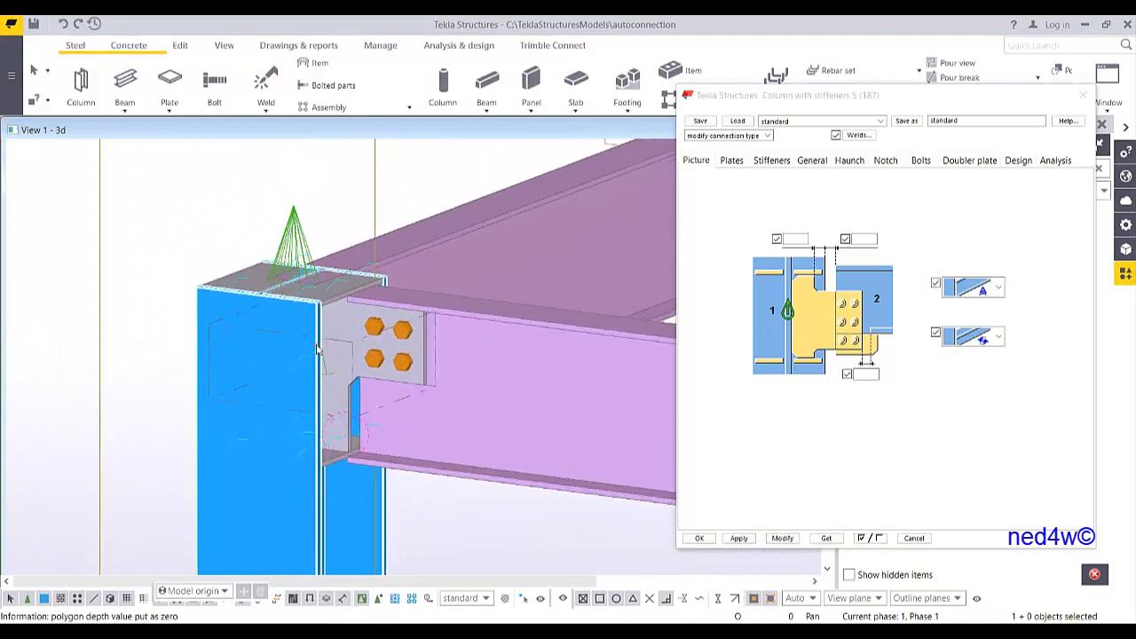
pyautogui.scroll(1, 318, 347)
pyautogui.click(294, 218)
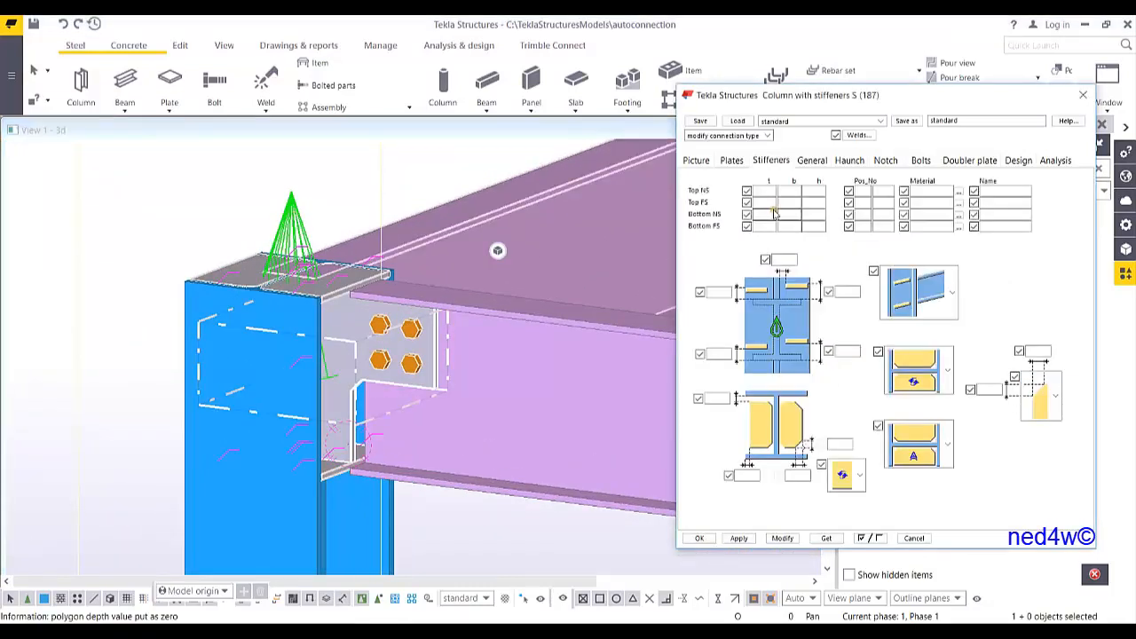
pyautogui.click(768, 202)
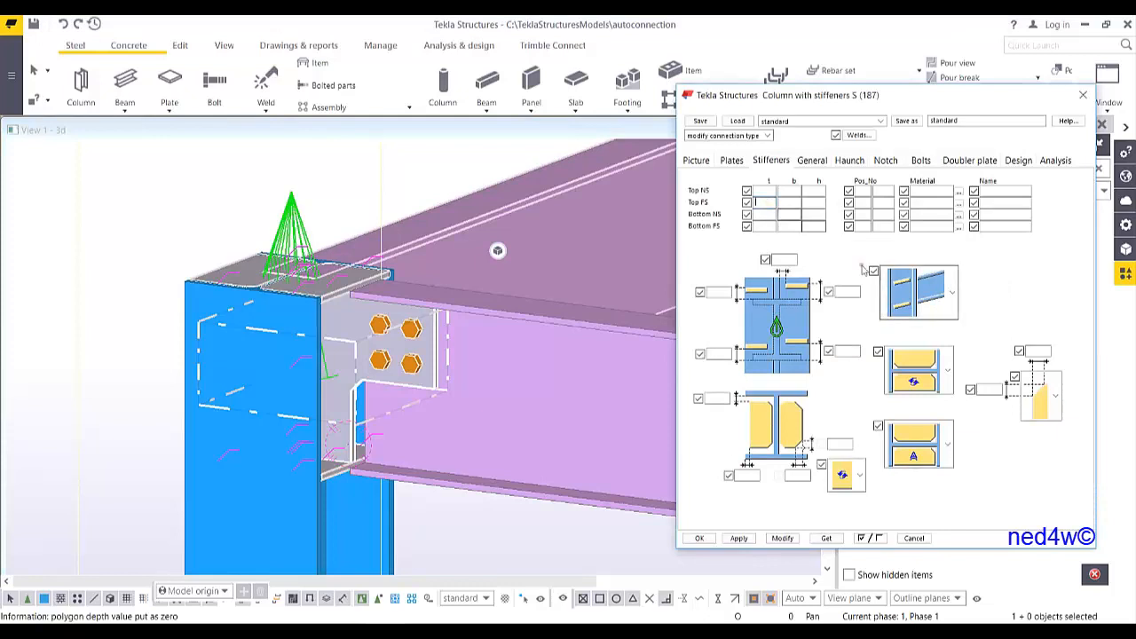
pyautogui.write('8')
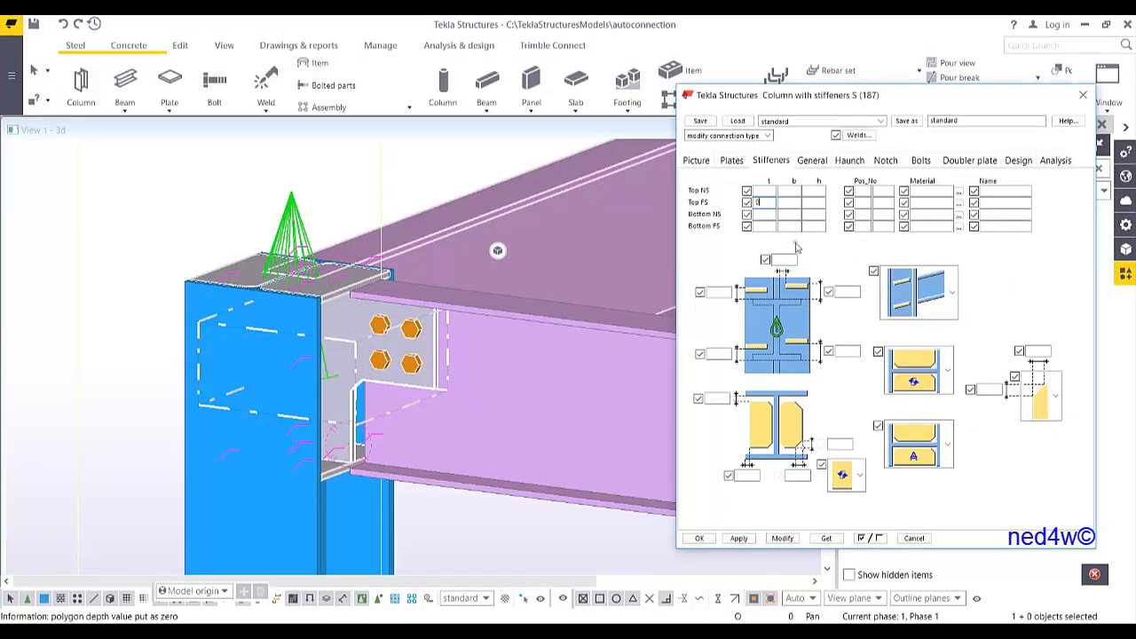
pyautogui.click(761, 225)
pyautogui.write('0')
pyautogui.click(781, 537)
# Set the tab plate thickness to 12 and modify the connection
pyautogui.scroll(5, 270, 316)
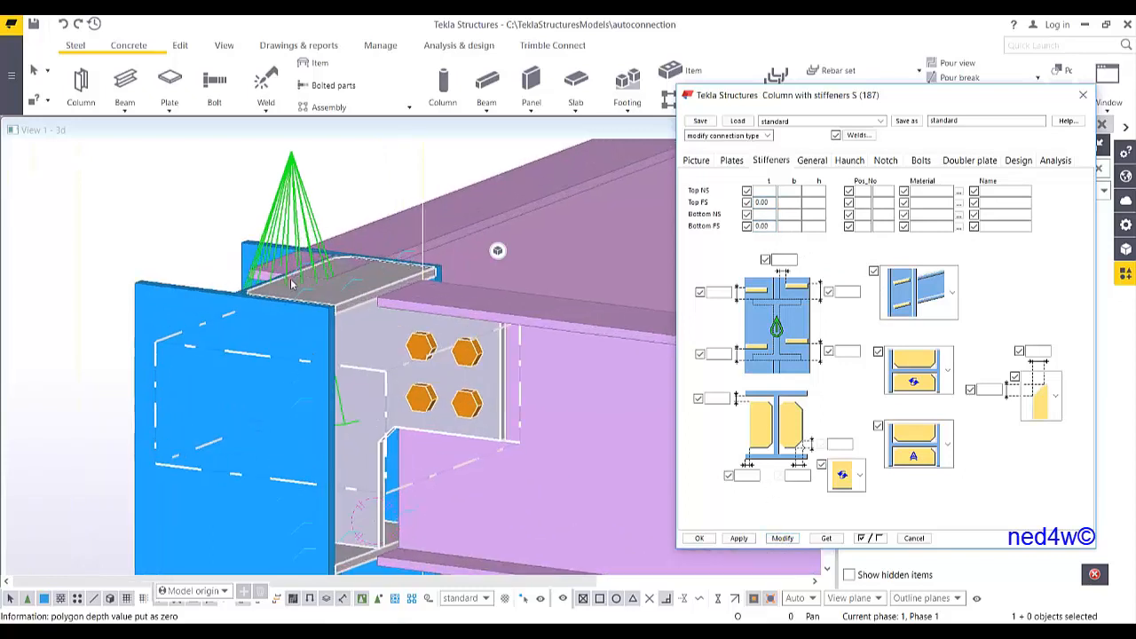
pyautogui.keyDown('ctrl'); pyautogui.moveTo(269, 317); pyautogui.dragTo(252, 297, button='middle'); pyautogui.keyUp('ctrl')
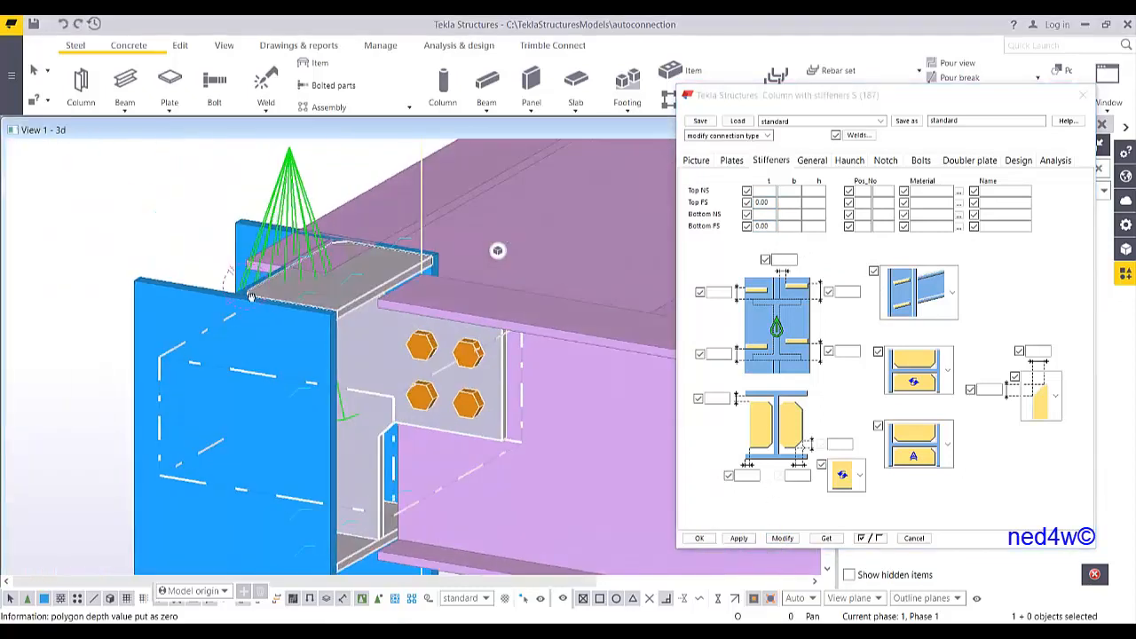
pyautogui.keyDown('ctrl'); pyautogui.moveTo(393, 360); pyautogui.dragTo(446, 400, button='middle'); pyautogui.keyUp('ctrl')
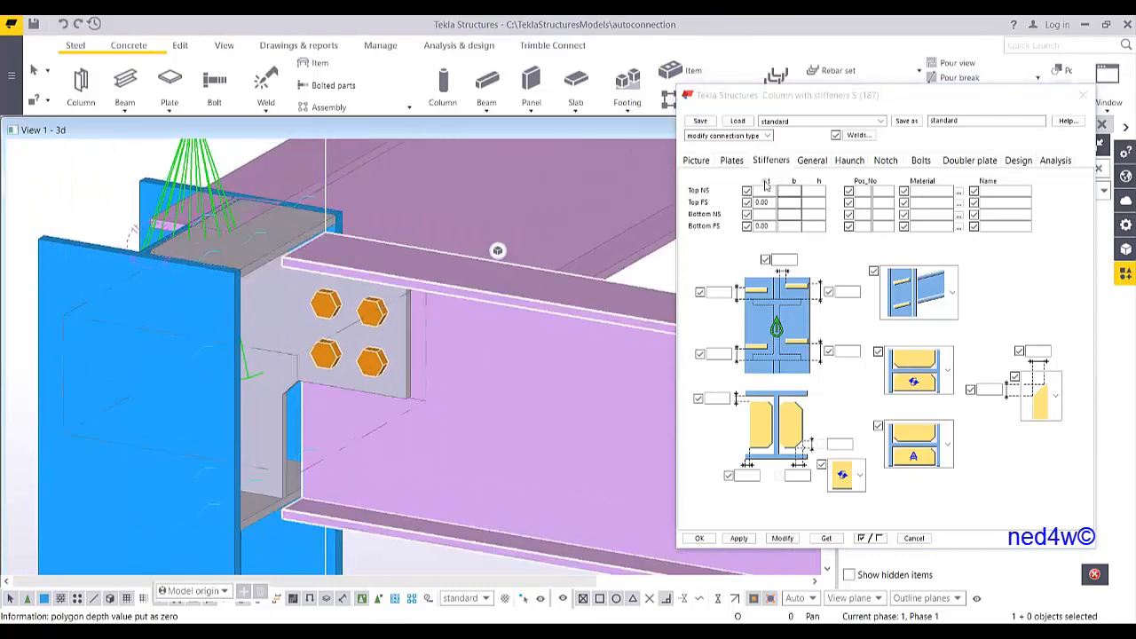
pyautogui.click(732, 160)
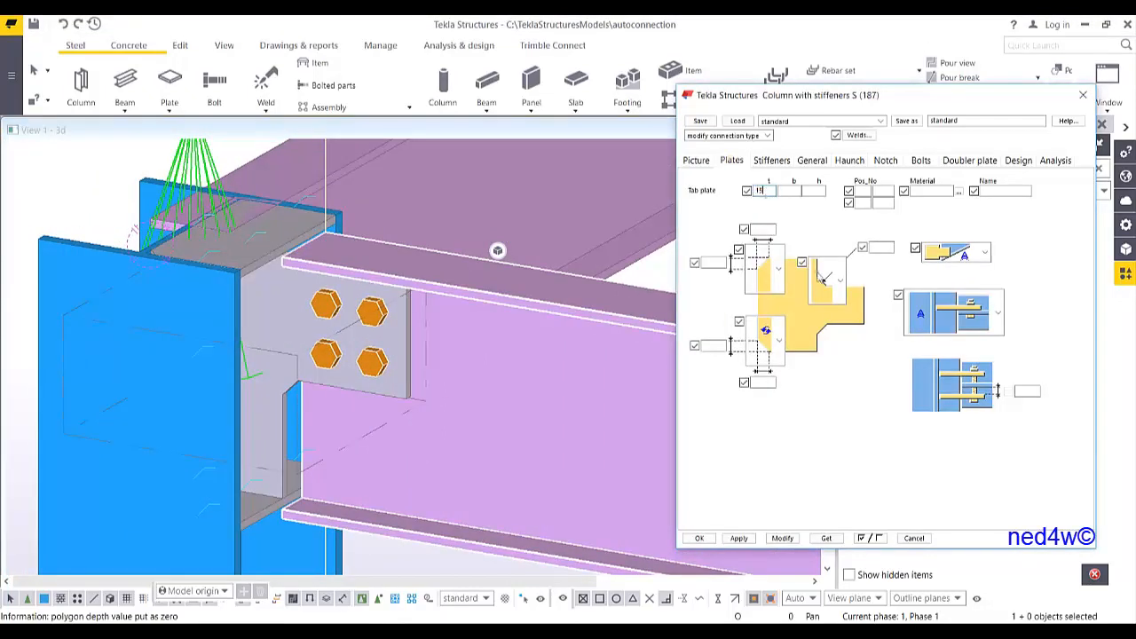
pyautogui.doubleClick(762, 190)
pyautogui.write('12')
pyautogui.click(782, 538)
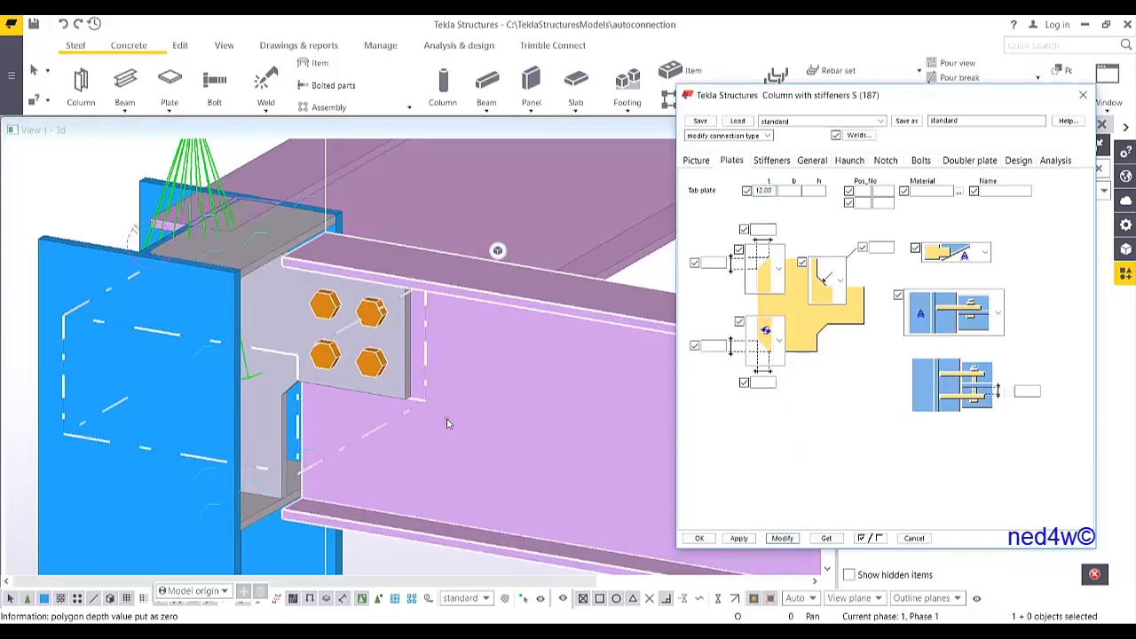
pyautogui.click(839, 282)
pyautogui.click(834, 486)
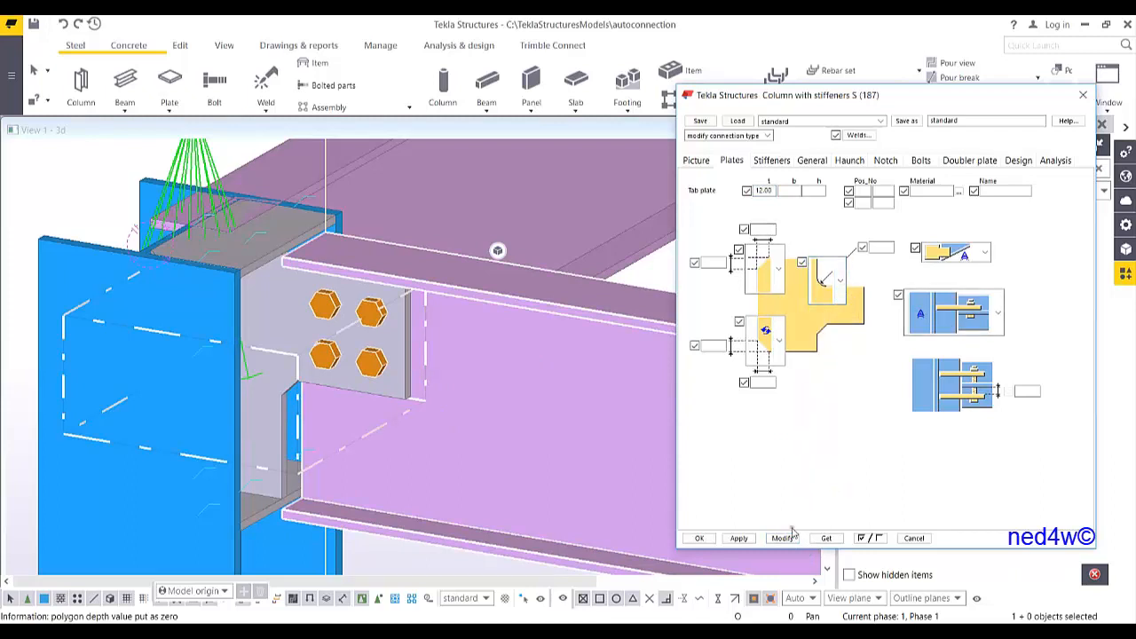
pyautogui.click(782, 538)
# Set the tab plate's corner dimension to 10 and modify the connection
pyautogui.scroll(2, 280, 386)
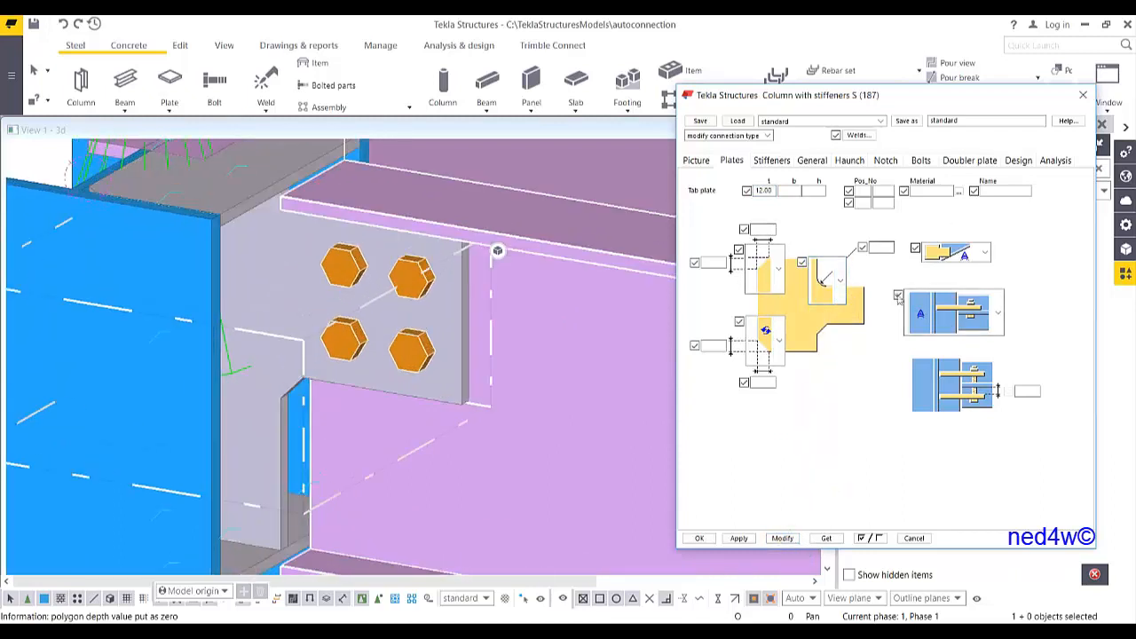
pyautogui.keyDown('ctrl'); pyautogui.moveTo(441, 373); pyautogui.dragTo(470, 336, button='middle'); pyautogui.keyUp('ctrl')
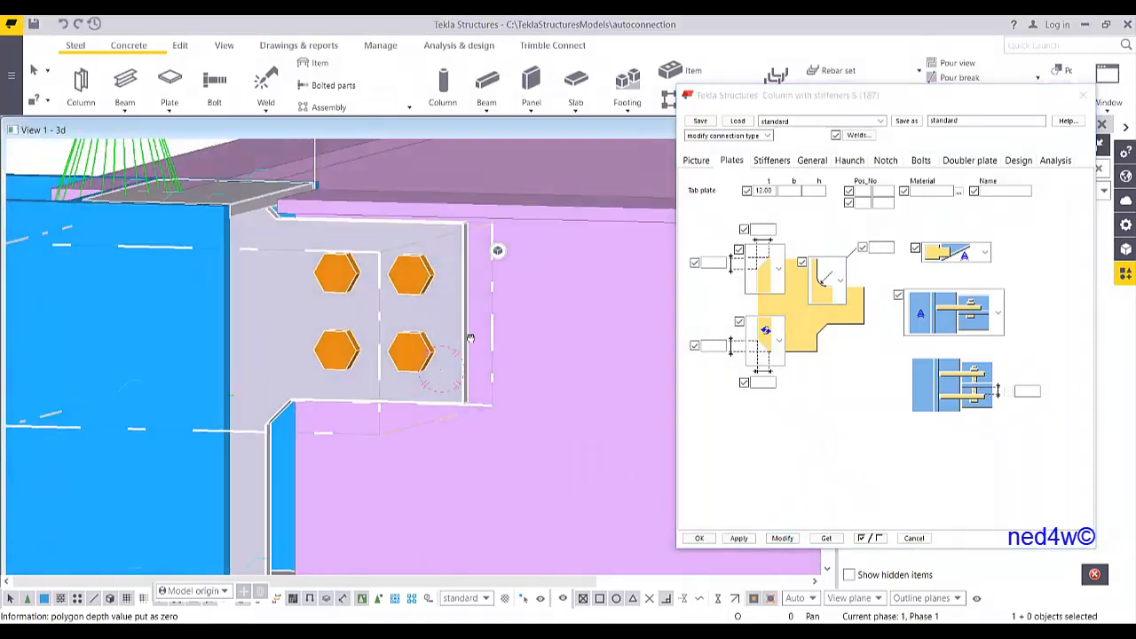
pyautogui.click(881, 248)
pyautogui.write('10')
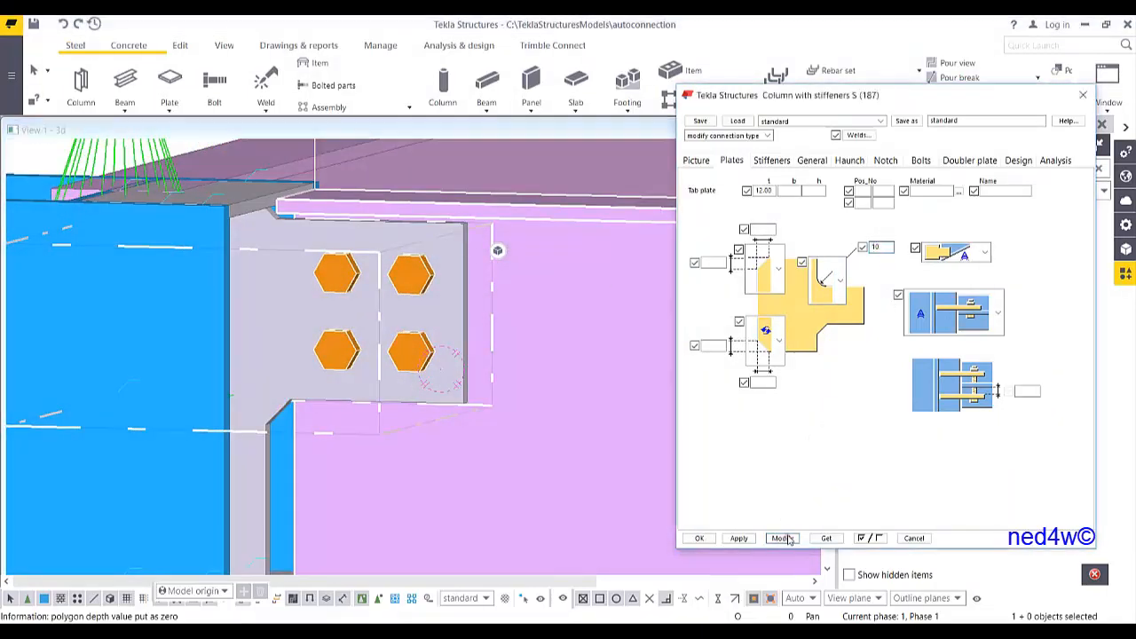
pyautogui.click(782, 538)
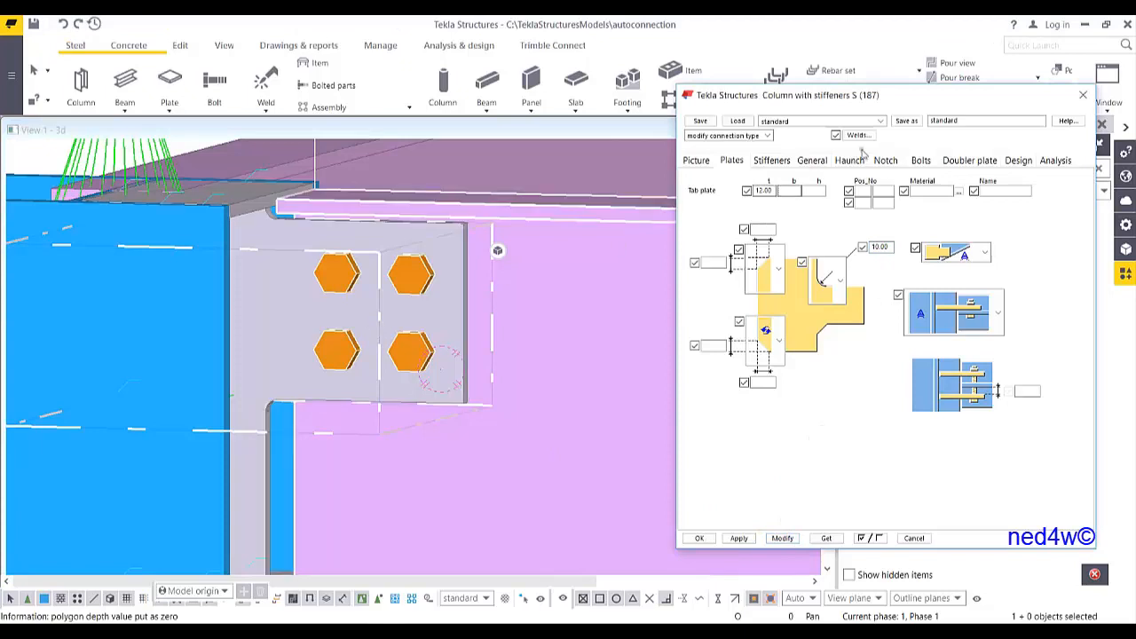
# Set the bolts to size 20 with bolt standard 8.8XOX and modify the connection
pyautogui.click(922, 161)
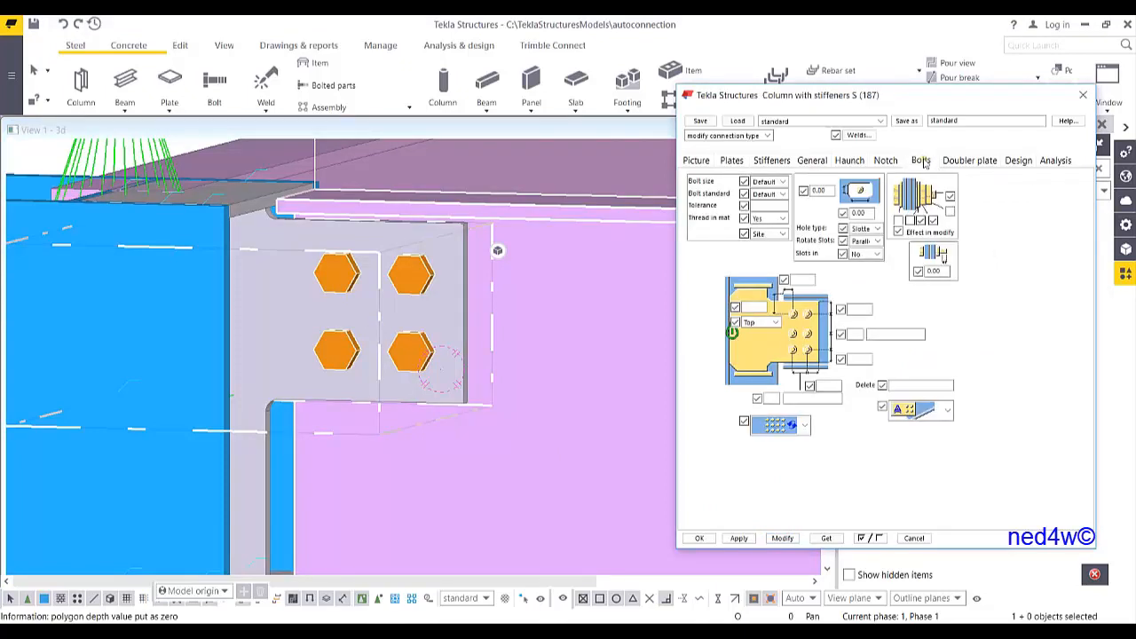
pyautogui.click(781, 194)
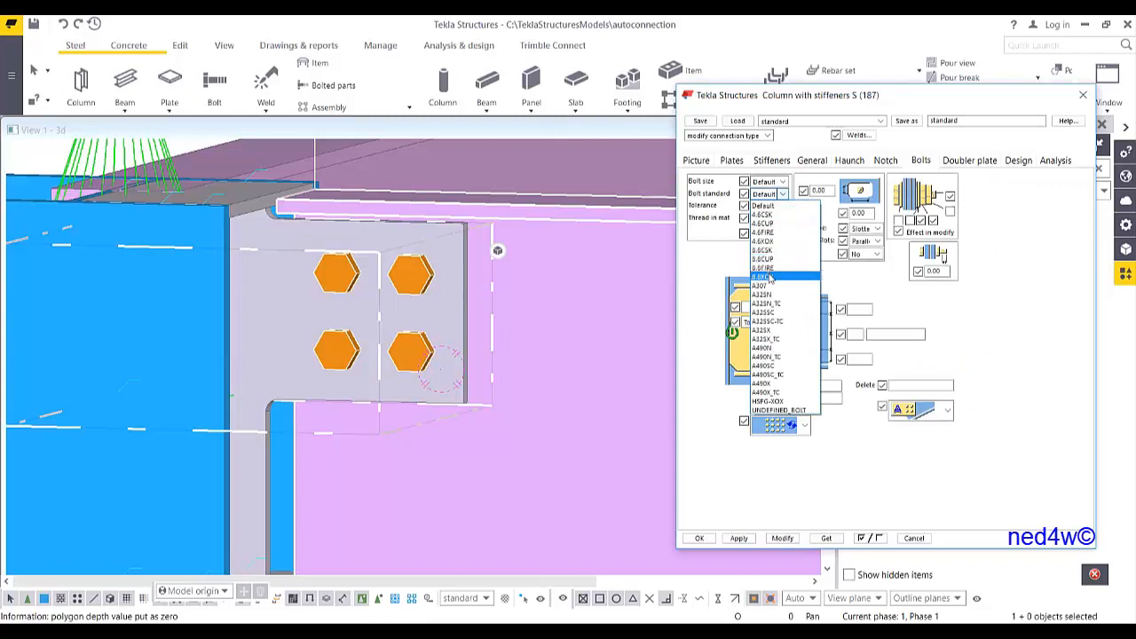
pyautogui.click(768, 277)
pyautogui.click(772, 181)
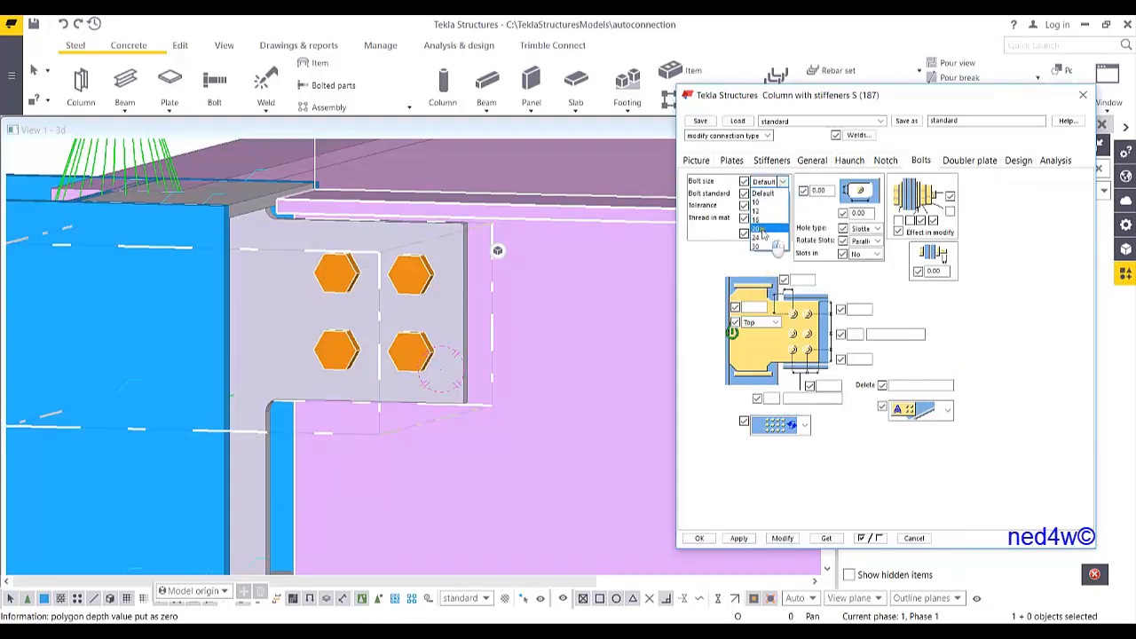
pyautogui.click(761, 234)
pyautogui.click(782, 538)
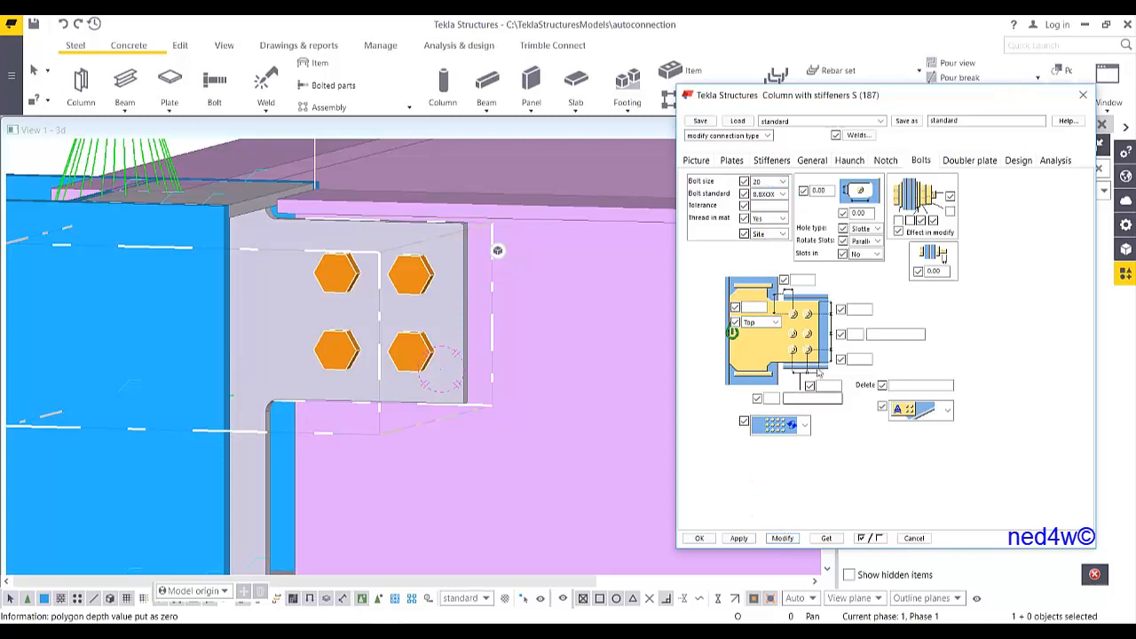
# Set the number of bolt columns to 1 and modify the connection
pyautogui.click(771, 399)
pyautogui.write('1')
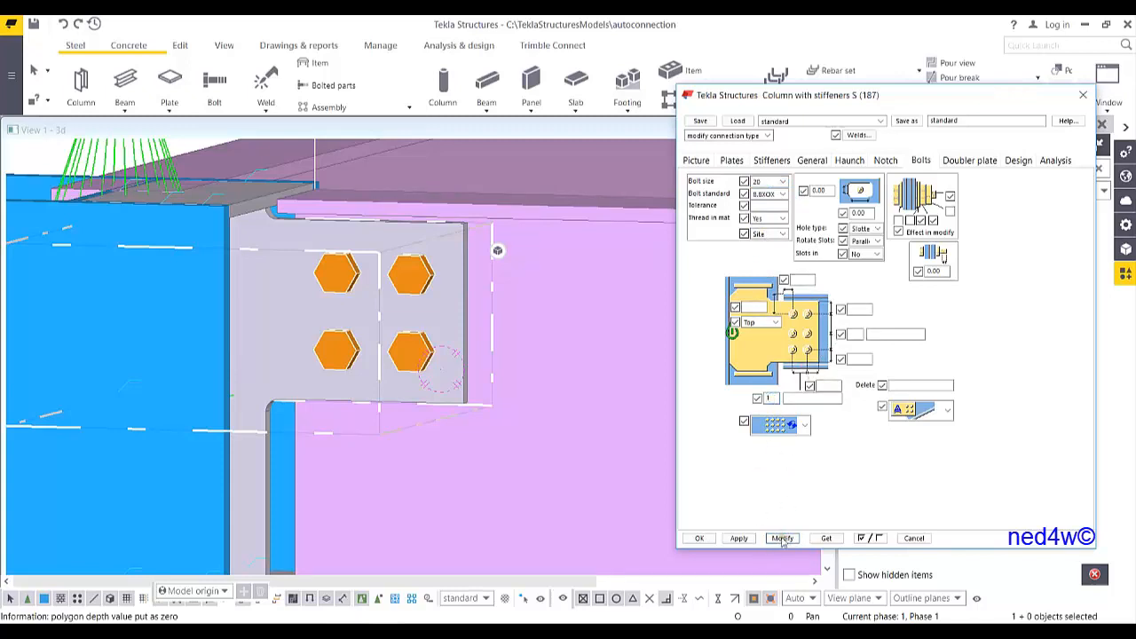
pyautogui.click(782, 538)
# Set the top bolt edge distance to 80 and modify the connection
pyautogui.moveTo(433, 479); pyautogui.dragTo(406, 389, button='middle')
pyautogui.scroll(-3, 400, 380)
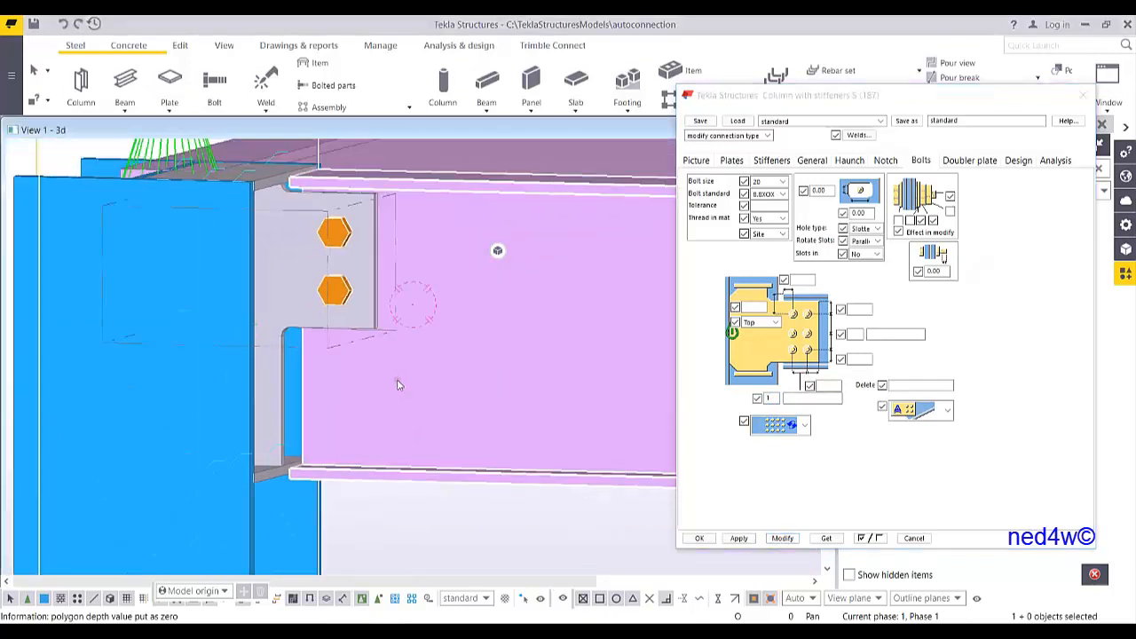
pyautogui.moveTo(443, 348); pyautogui.dragTo(315, 401, button='middle')
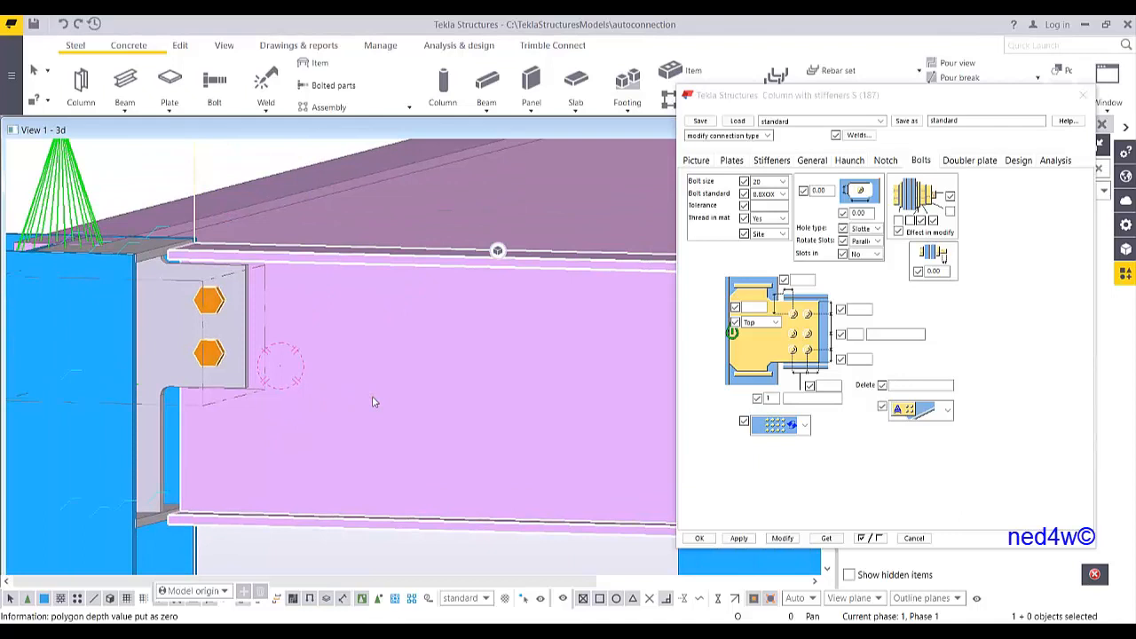
pyautogui.click(758, 308)
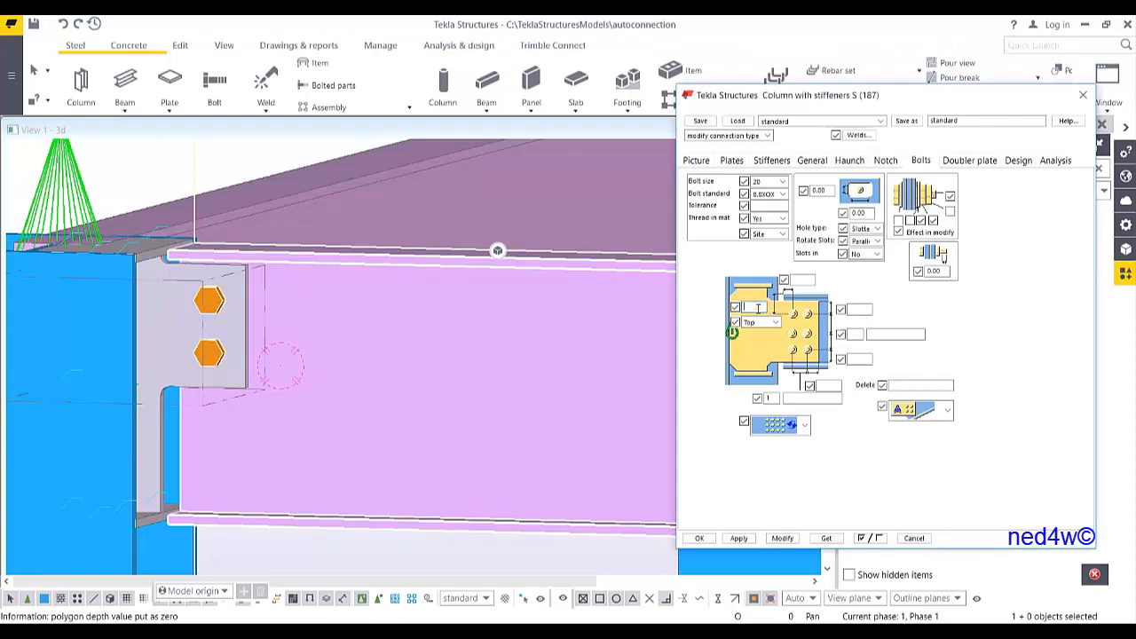
pyautogui.write('80')
pyautogui.click(781, 538)
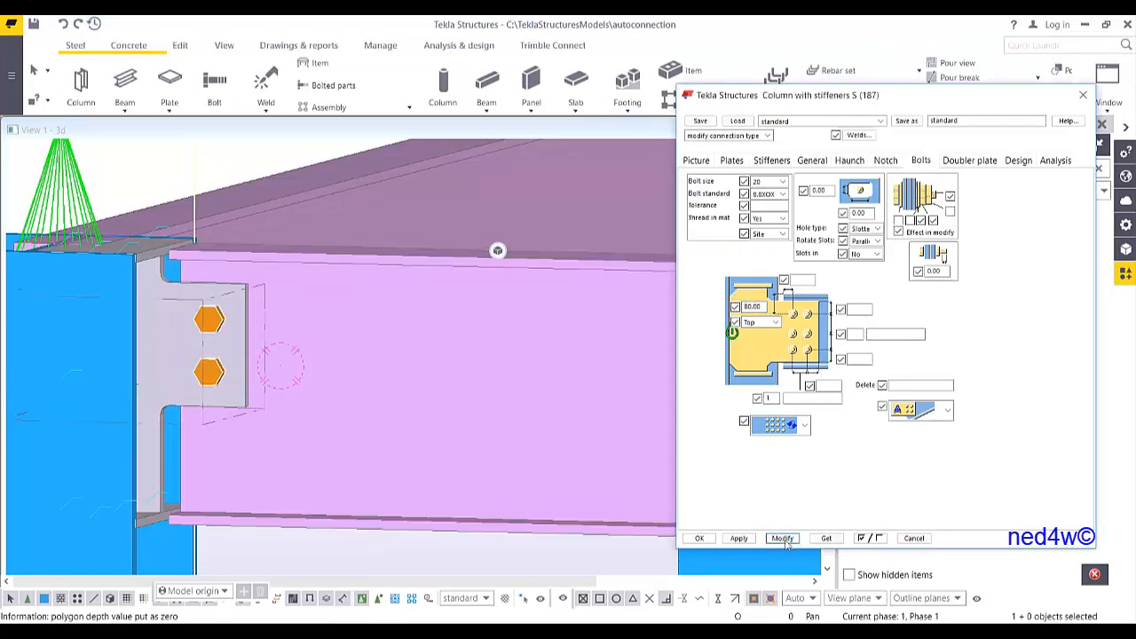
# Set three bolt rows at 70 spacing and modify the connection
pyautogui.click(855, 334)
pyautogui.write('3')
pyautogui.click(904, 335)
pyautogui.write('70')
pyautogui.click(782, 538)
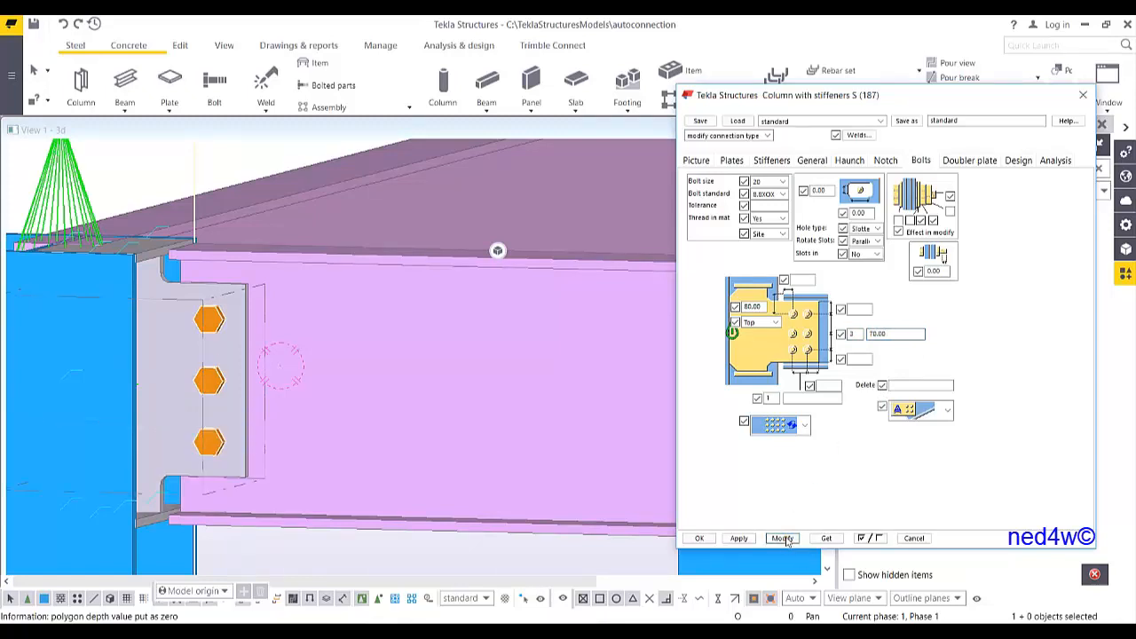
# Set the connection class to 6 and modify the connection
pyautogui.moveTo(258, 364)
pyautogui.keyDown('ctrl'); pyautogui.mouseDown(button='middle')
pyautogui.moveTo(12, 391)
pyautogui.moveTo(244, 366)
pyautogui.mouseUp(button='middle'); pyautogui.keyUp('ctrl')
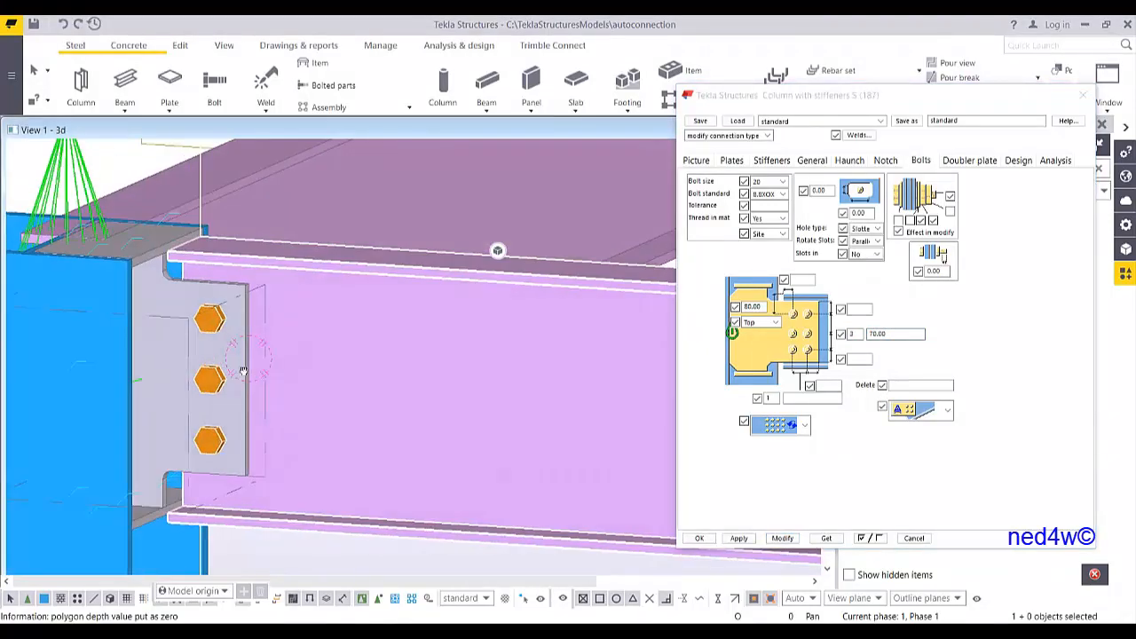
pyautogui.click(813, 163)
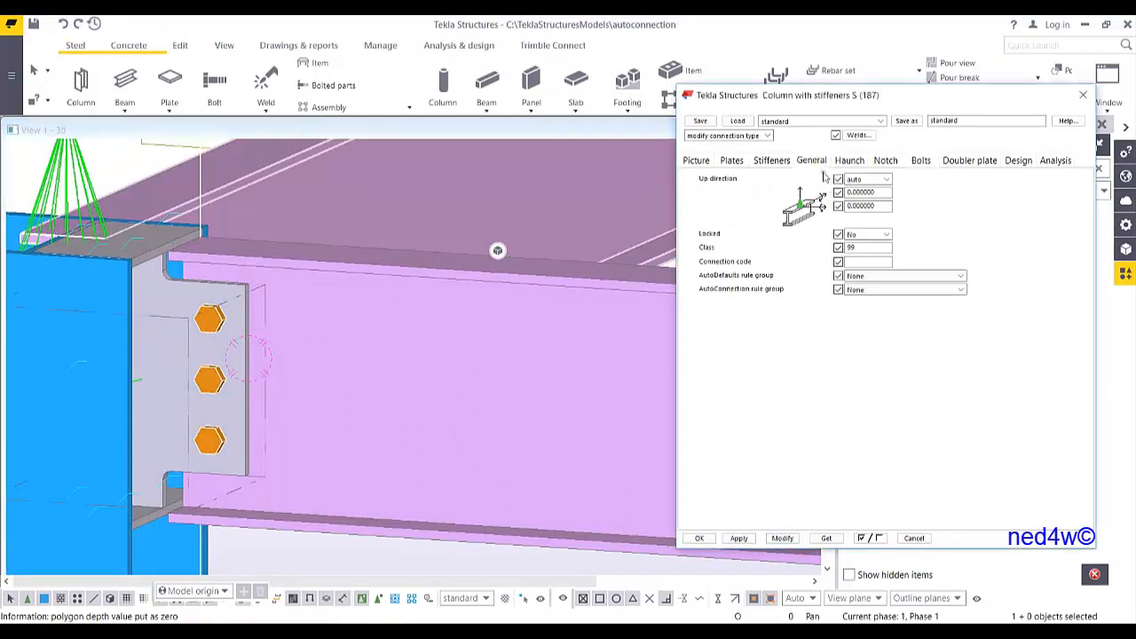
pyautogui.doubleClick(866, 251)
pyautogui.write('6')
pyautogui.click(782, 538)
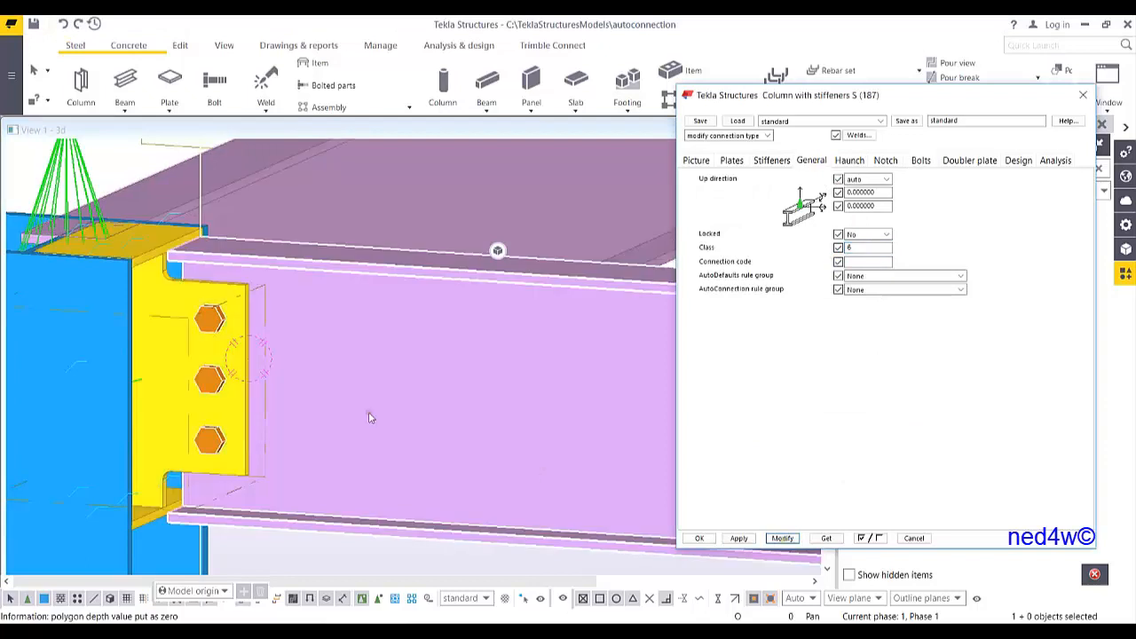
# Save the current connection settings under the name YT_SHEAR_300
pyautogui.moveTo(289, 400); pyautogui.dragTo(374, 346, button='middle')
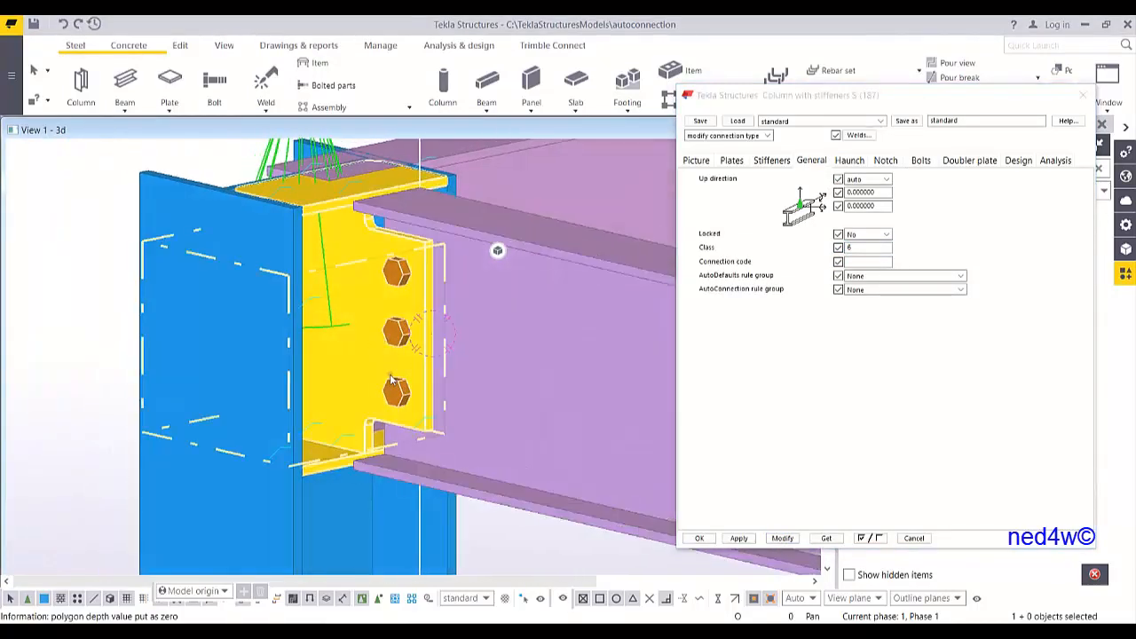
pyautogui.keyDown('ctrl'); pyautogui.moveTo(396, 383); pyautogui.dragTo(384, 392, button='middle'); pyautogui.keyUp('ctrl')
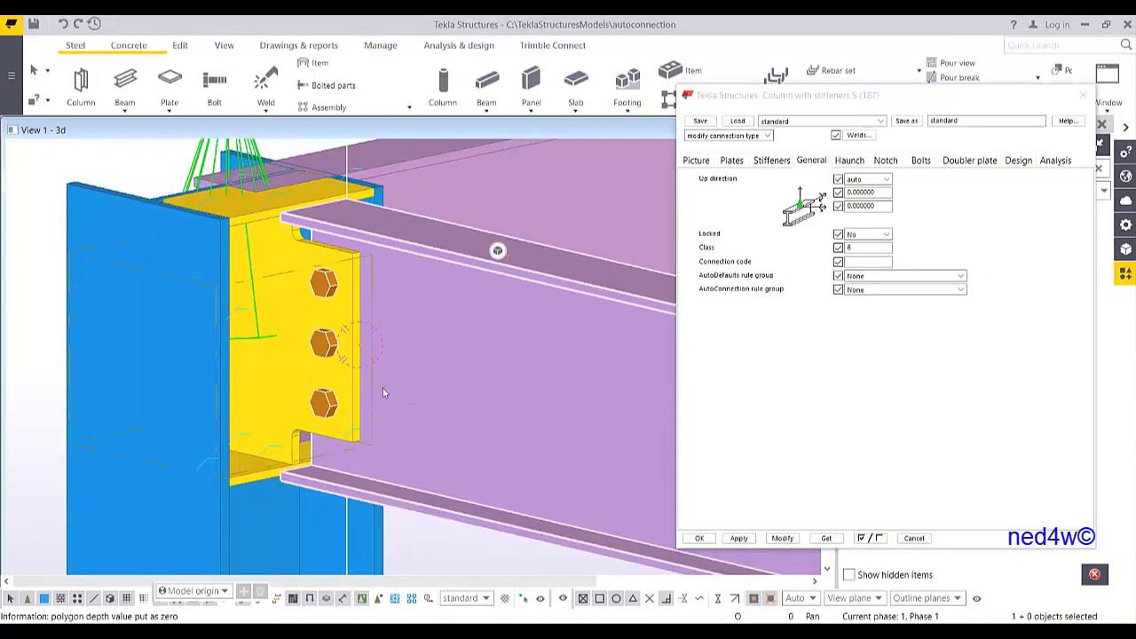
pyautogui.keyDown('ctrl'); pyautogui.moveTo(423, 355); pyautogui.dragTo(486, 333, button='middle'); pyautogui.keyUp('ctrl')
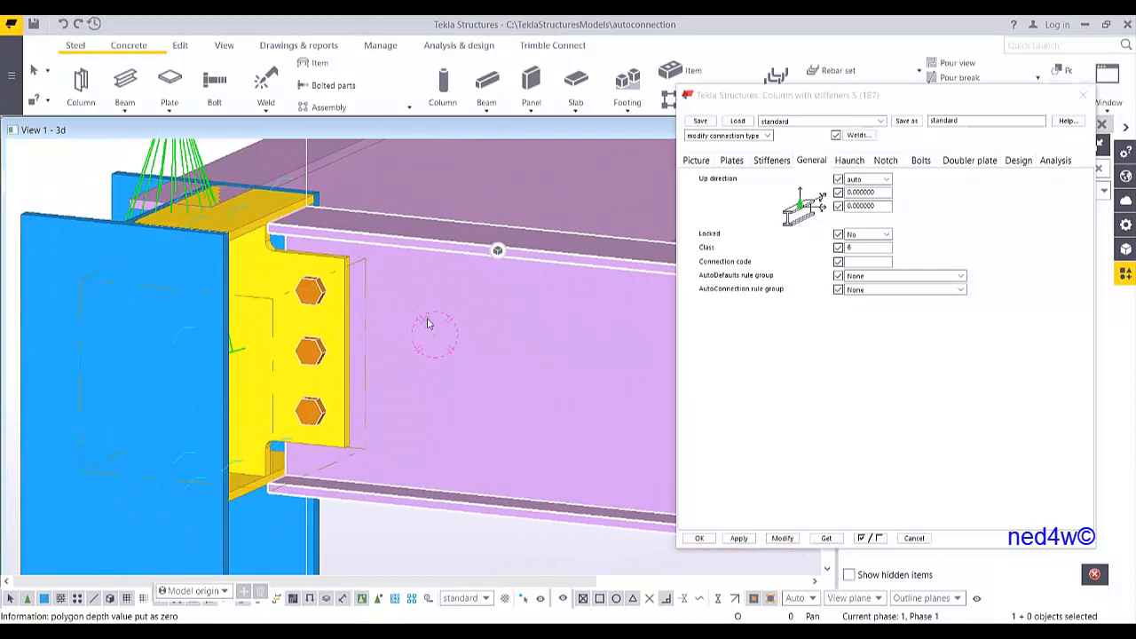
pyautogui.click(878, 137)
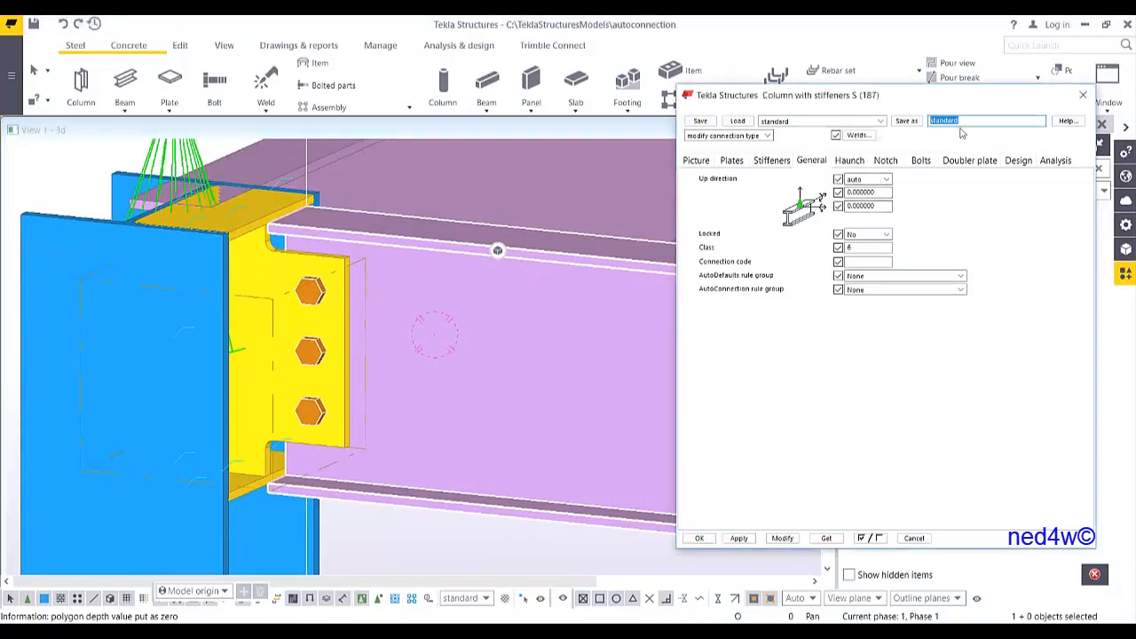
pyautogui.write('YT_SH')
pyautogui.write('EAR_300')
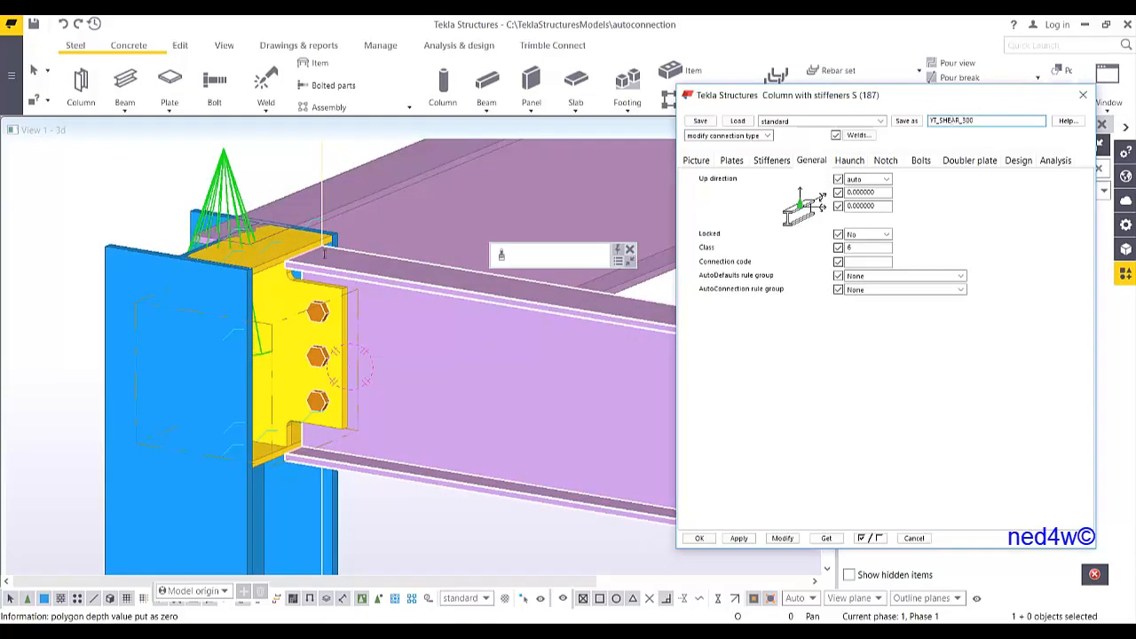
pyautogui.click(906, 121)
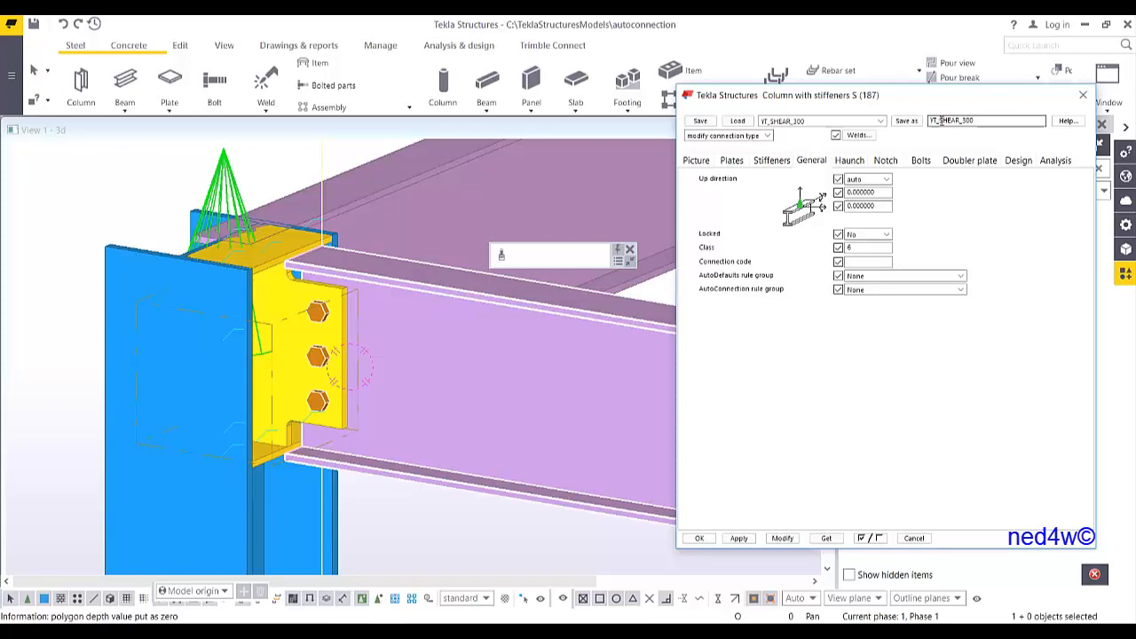
# Apply the YT_SHEAR_300 settings and create the column-with-stiffeners connection between the next column and beam
pyautogui.scroll(-5, 426, 375)
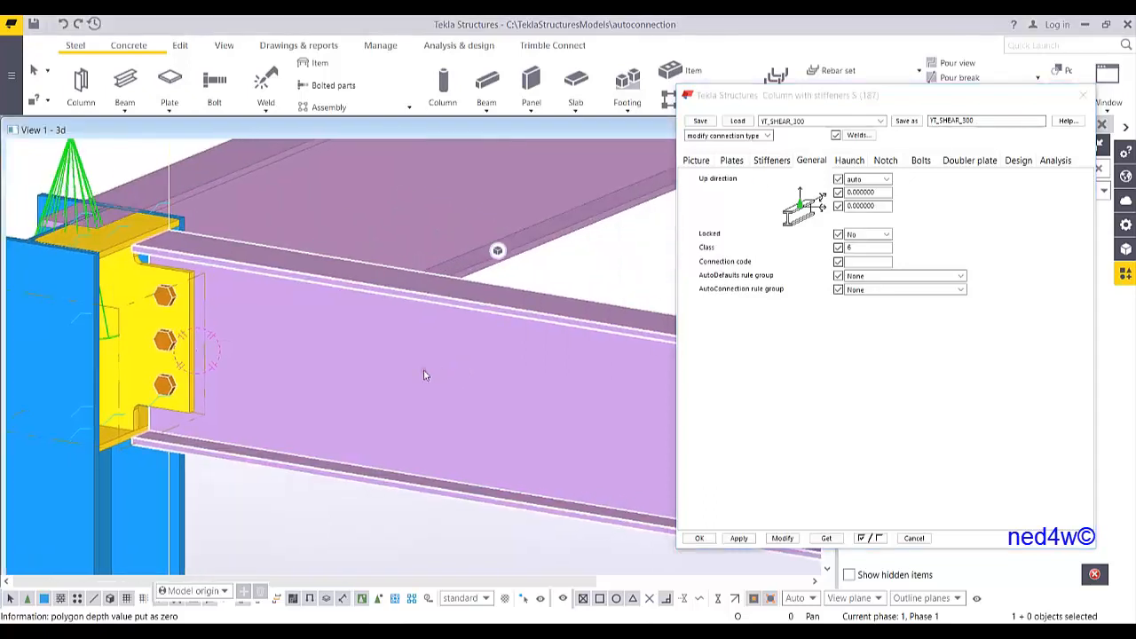
pyautogui.click(746, 540)
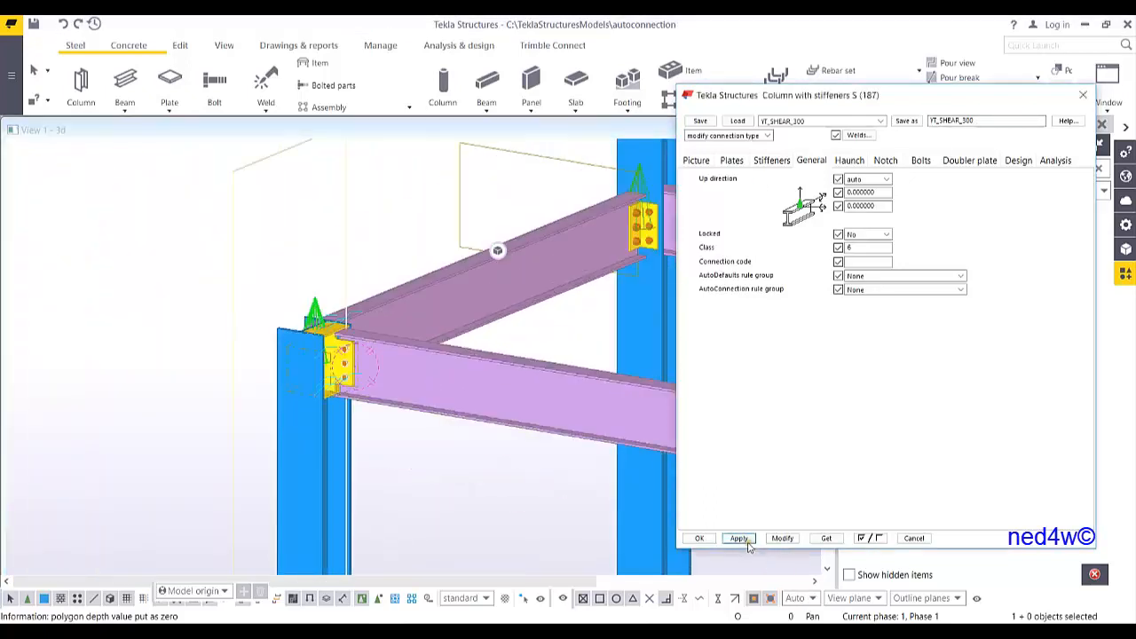
pyautogui.moveTo(573, 433); pyautogui.dragTo(29, 309, button='middle')
pyautogui.moveTo(332, 357); pyautogui.dragTo(173, 340, button='middle')
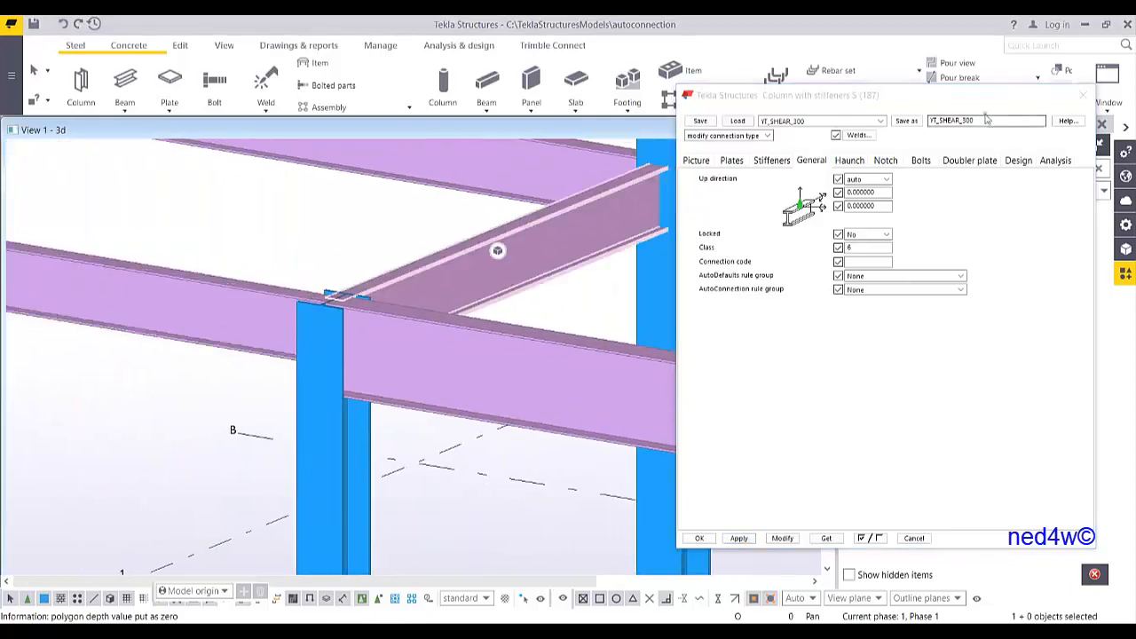
pyautogui.moveTo(980, 101); pyautogui.dragTo(924, 301)
pyautogui.scroll(4, 349, 406)
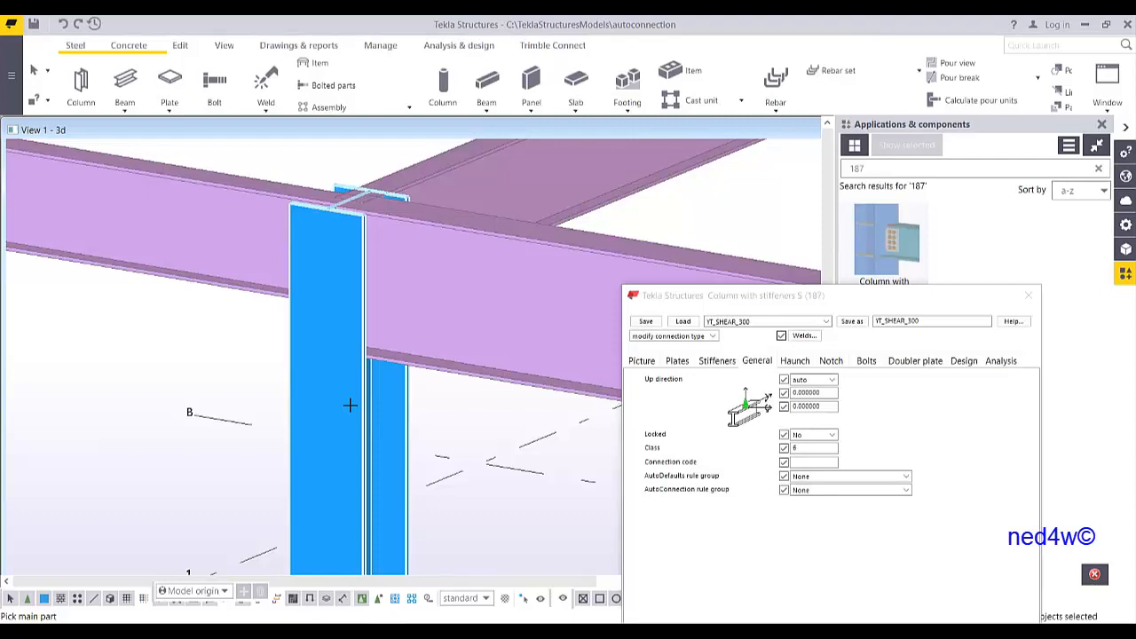
pyautogui.click(350, 406)
pyautogui.click(511, 371)
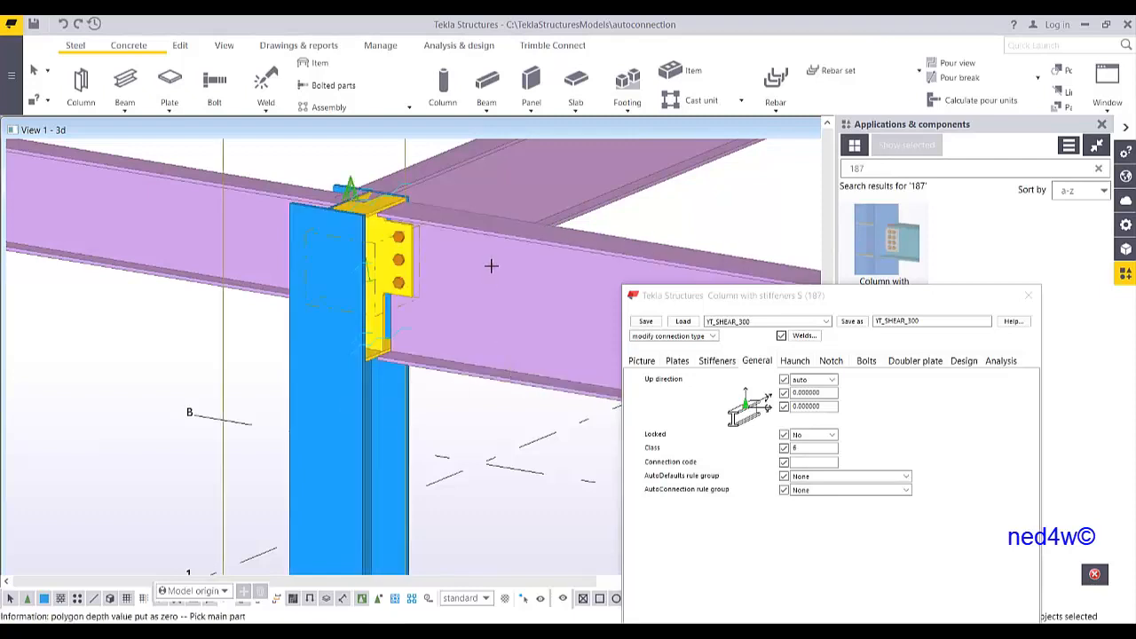
pyautogui.scroll(2, 502, 271)
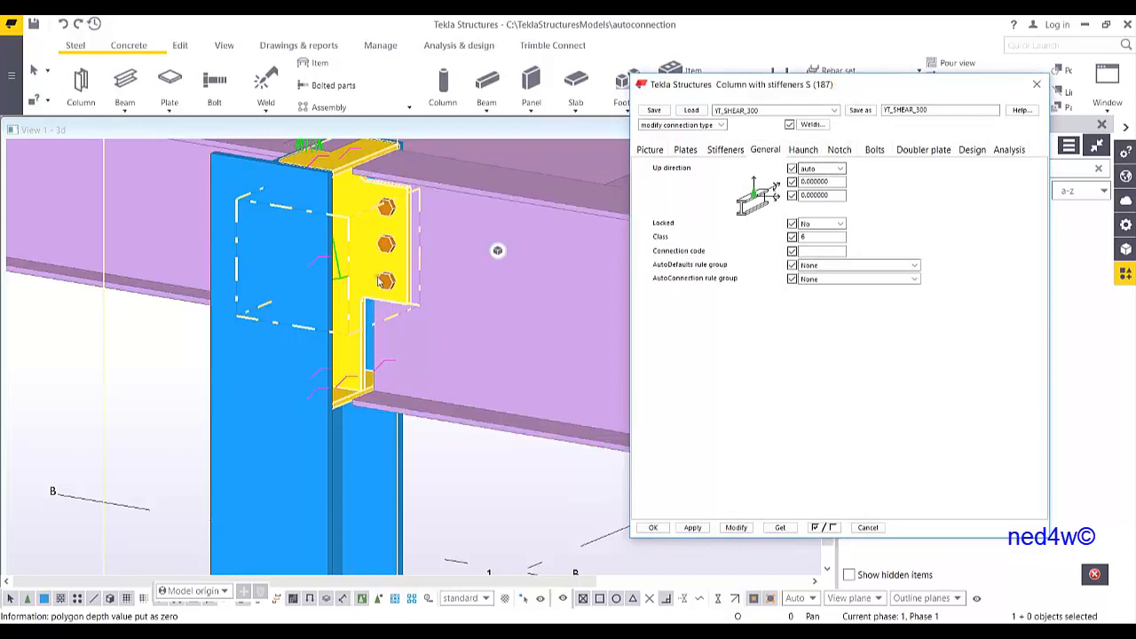
# Set the number of bolt rows to 5 and modify the connection
pyautogui.click(875, 151)
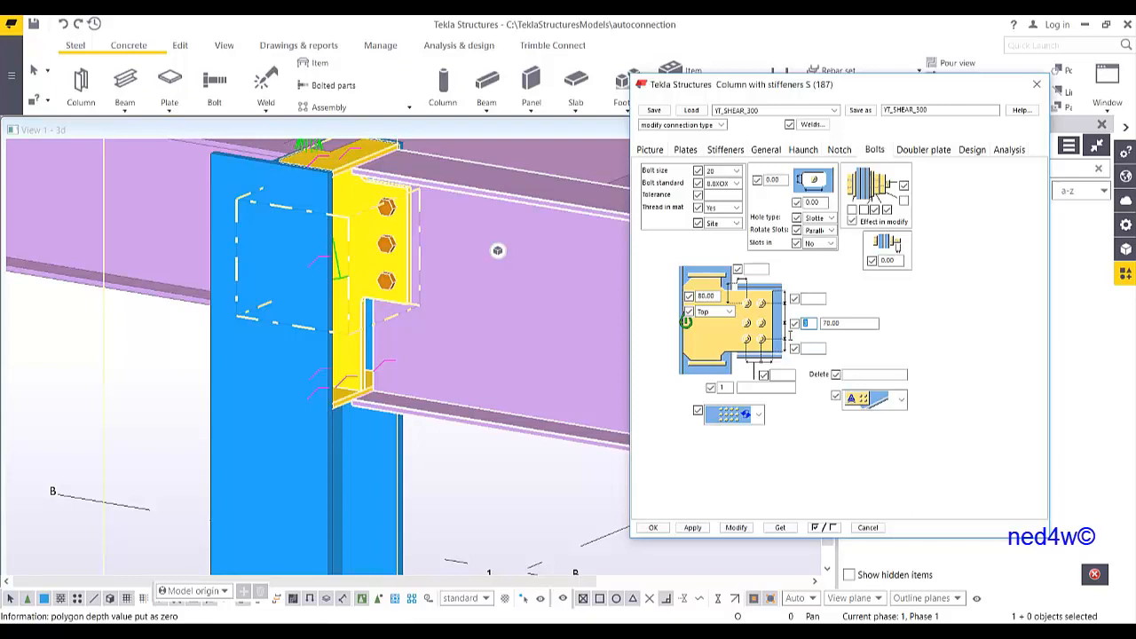
pyautogui.click(736, 527)
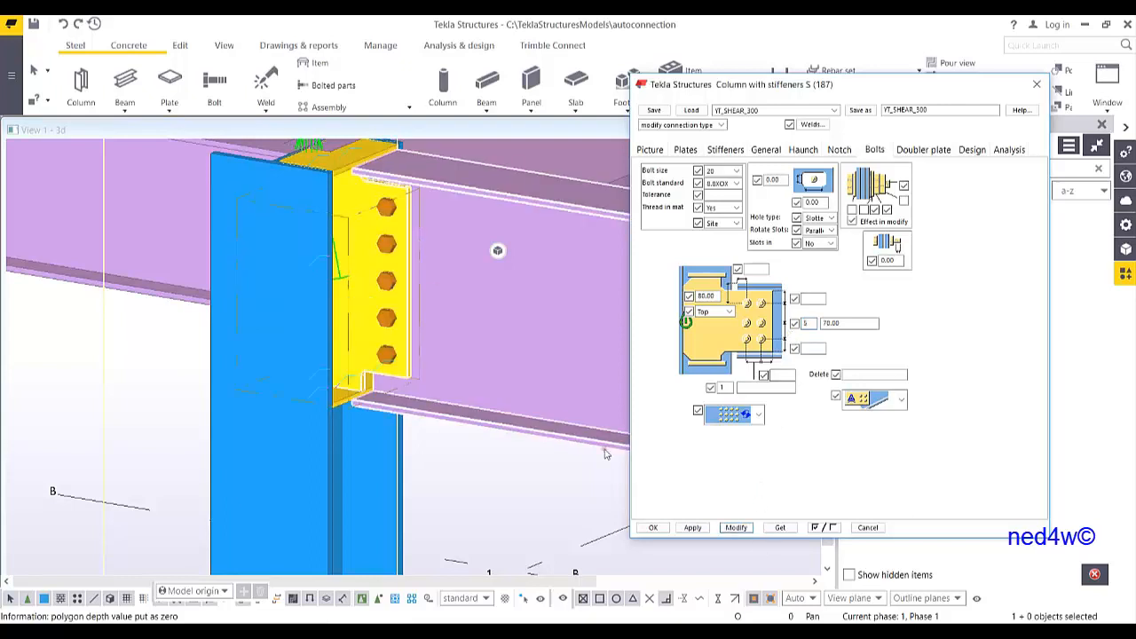
pyautogui.moveTo(444, 280); pyautogui.dragTo(444, 346, button='middle')
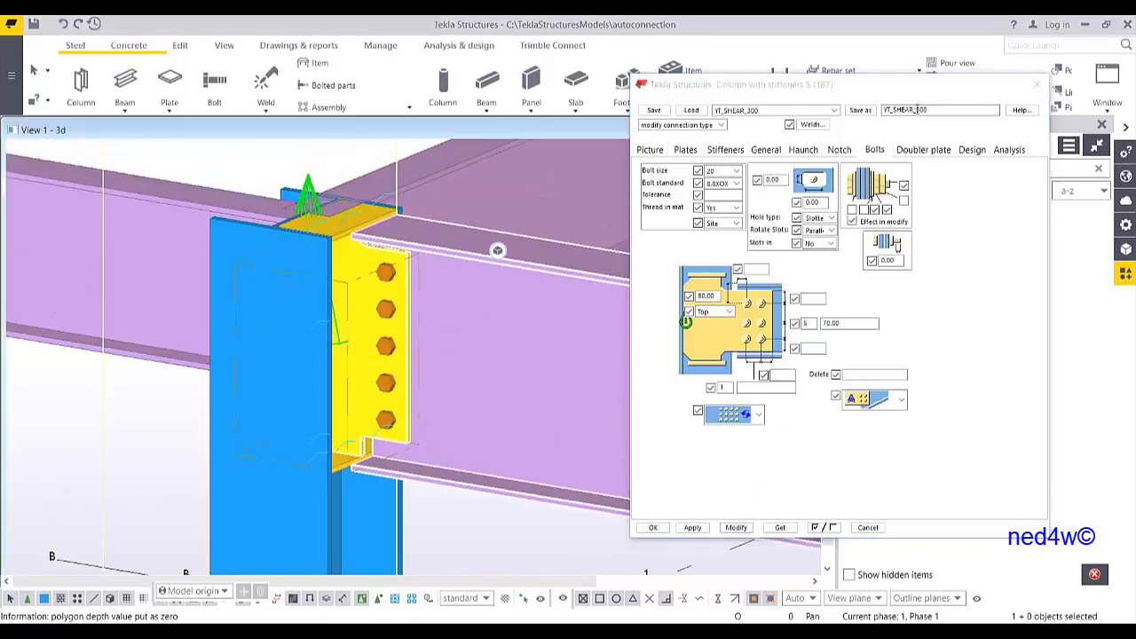
# Save the connection settings under the name YT_SHEAR_400
pyautogui.moveTo(916, 110); pyautogui.dragTo(949, 125)
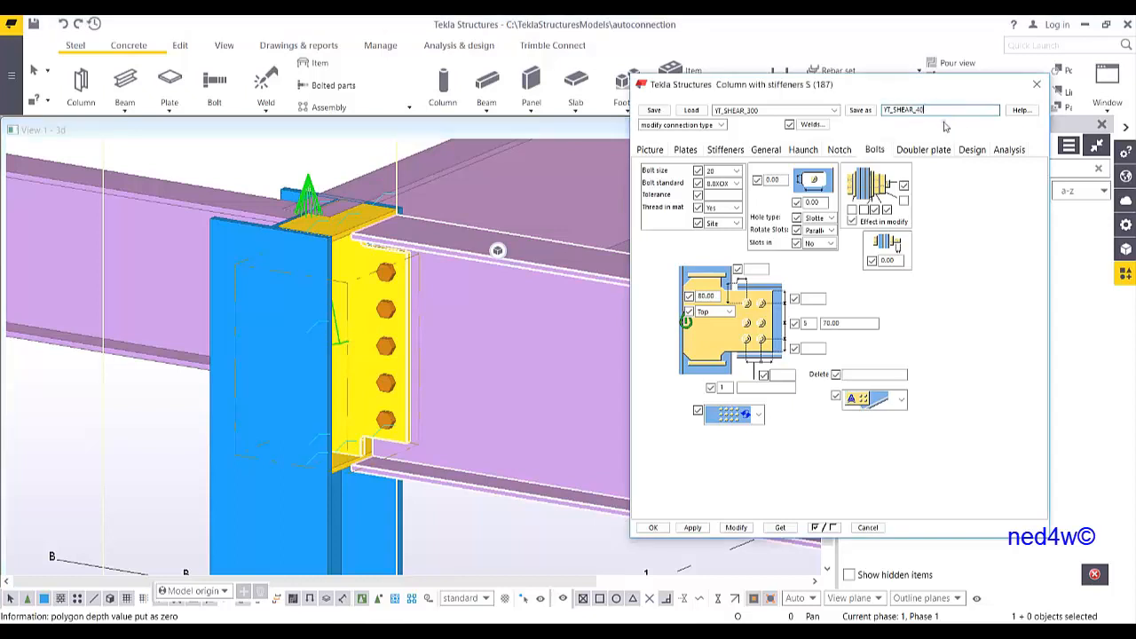
pyautogui.write('400')
pyautogui.click(860, 110)
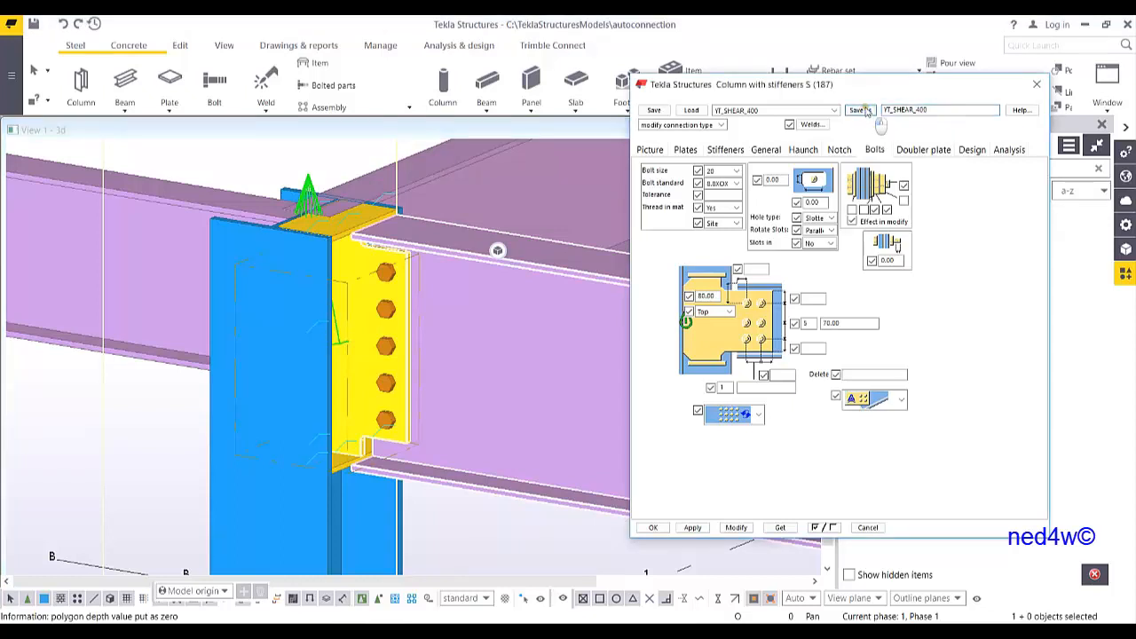
# Create the column-with-stiffeners connection with the YT_SHEAR_400 settings between another column and beam
pyautogui.scroll(-5, 291, 287)
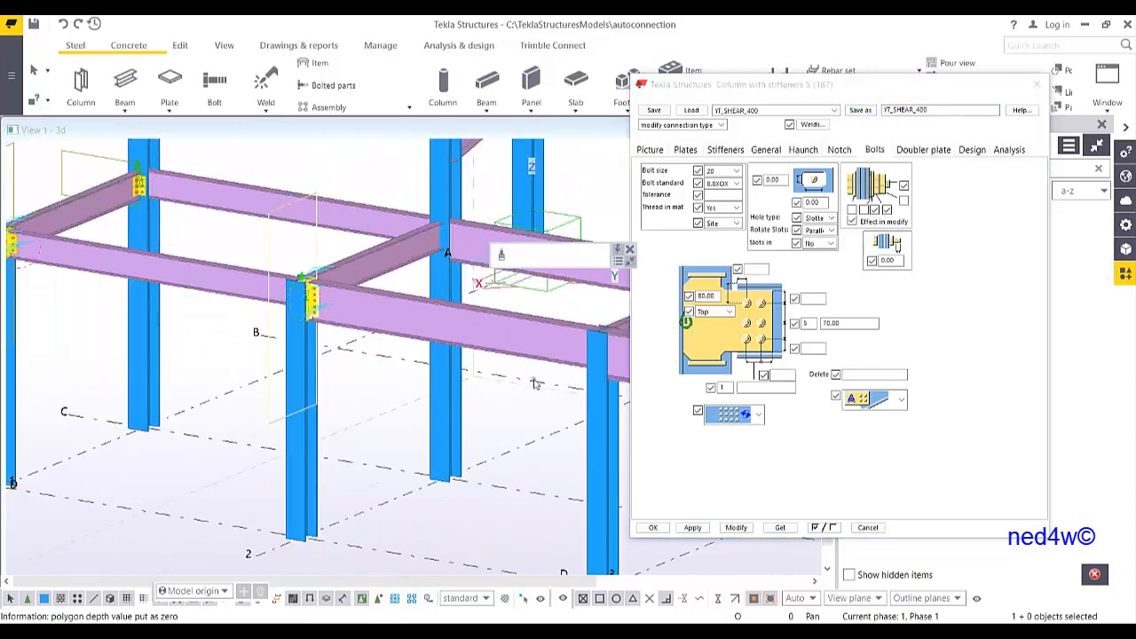
pyautogui.scroll(4, 280, 367)
pyautogui.scroll(1, 280, 367)
pyautogui.moveTo(834, 90); pyautogui.dragTo(841, 297)
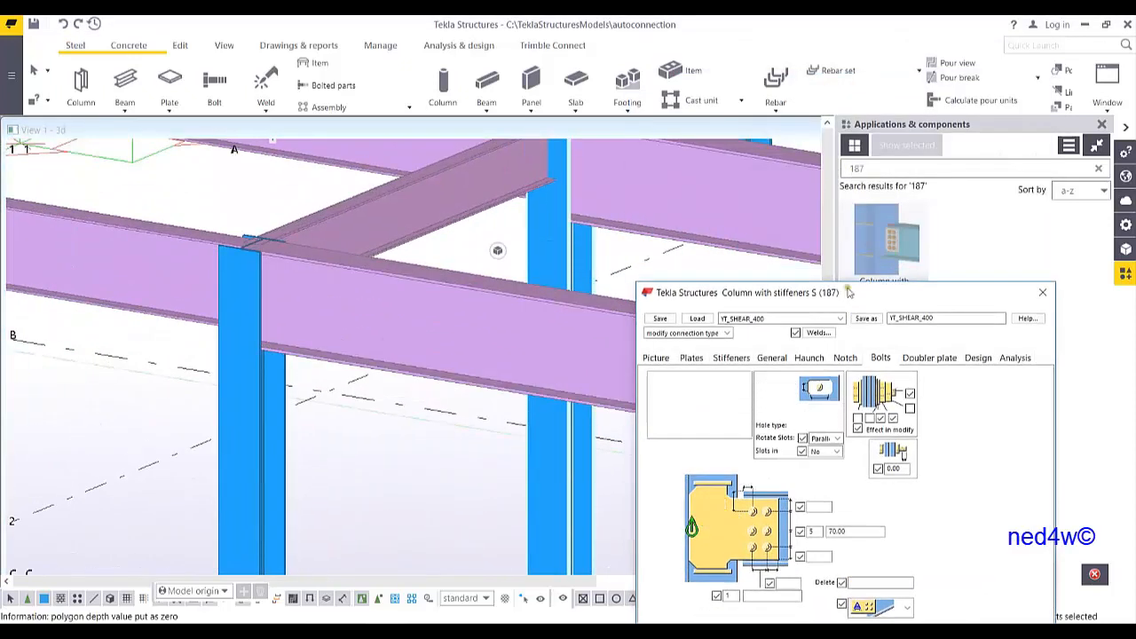
pyautogui.click(874, 256)
pyautogui.click(254, 391)
pyautogui.click(321, 357)
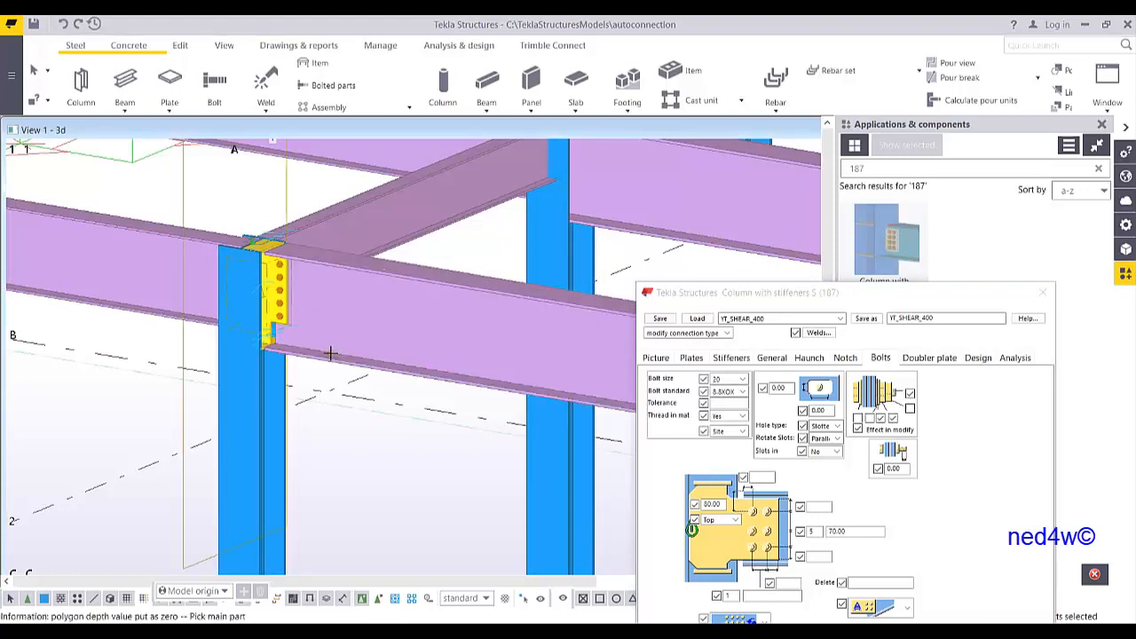
pyautogui.scroll(5, 374, 244)
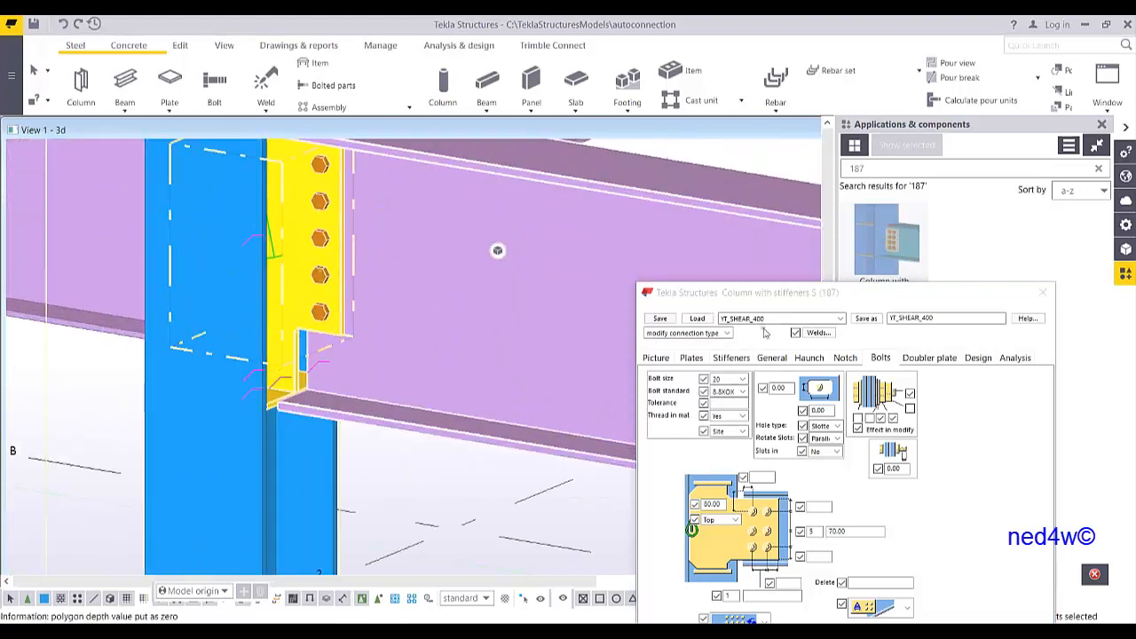
# Set the number of bolt rows to 6 and modify the connection
pyautogui.moveTo(819, 298); pyautogui.dragTo(785, 144)
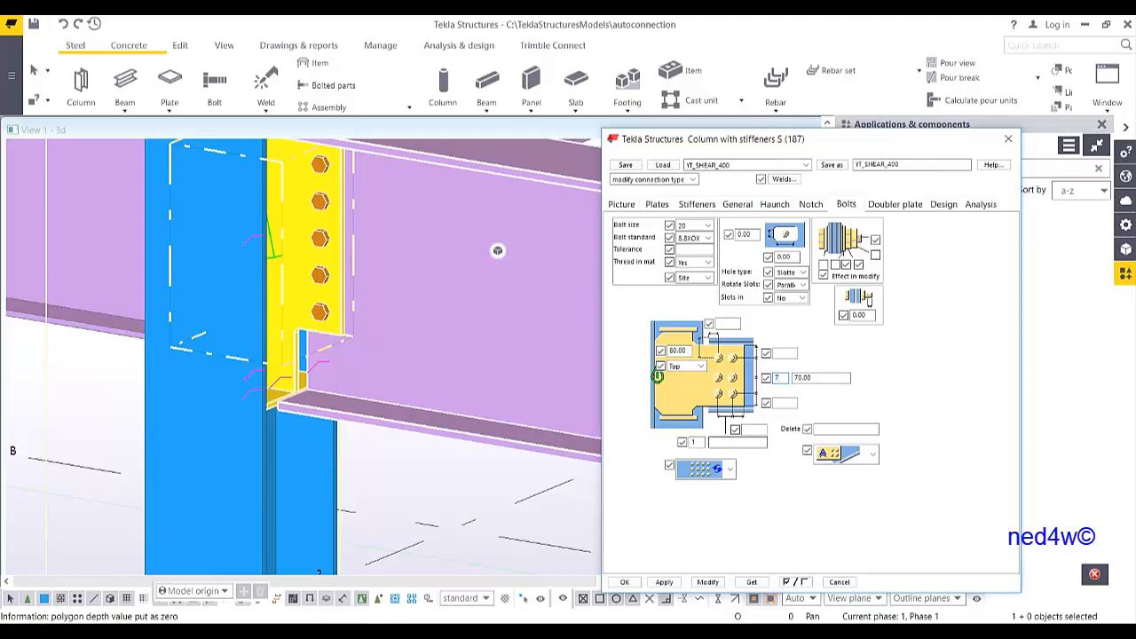
pyautogui.click(707, 581)
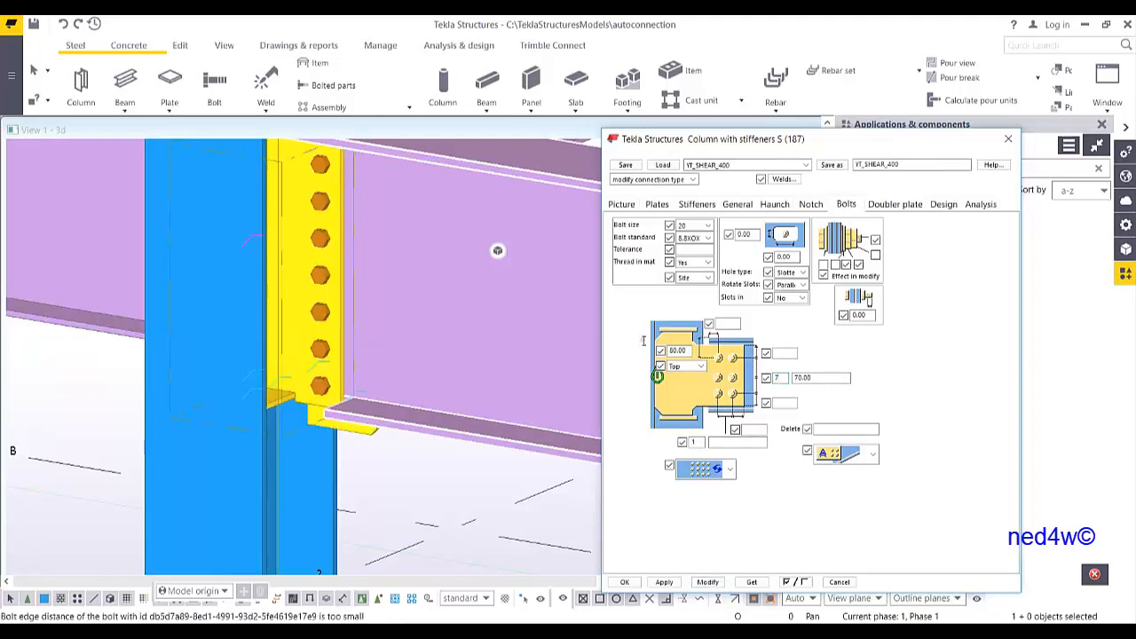
pyautogui.doubleClick(784, 379)
pyautogui.write('6')
pyautogui.click(708, 581)
pyautogui.moveTo(405, 319); pyautogui.dragTo(409, 392, button='middle')
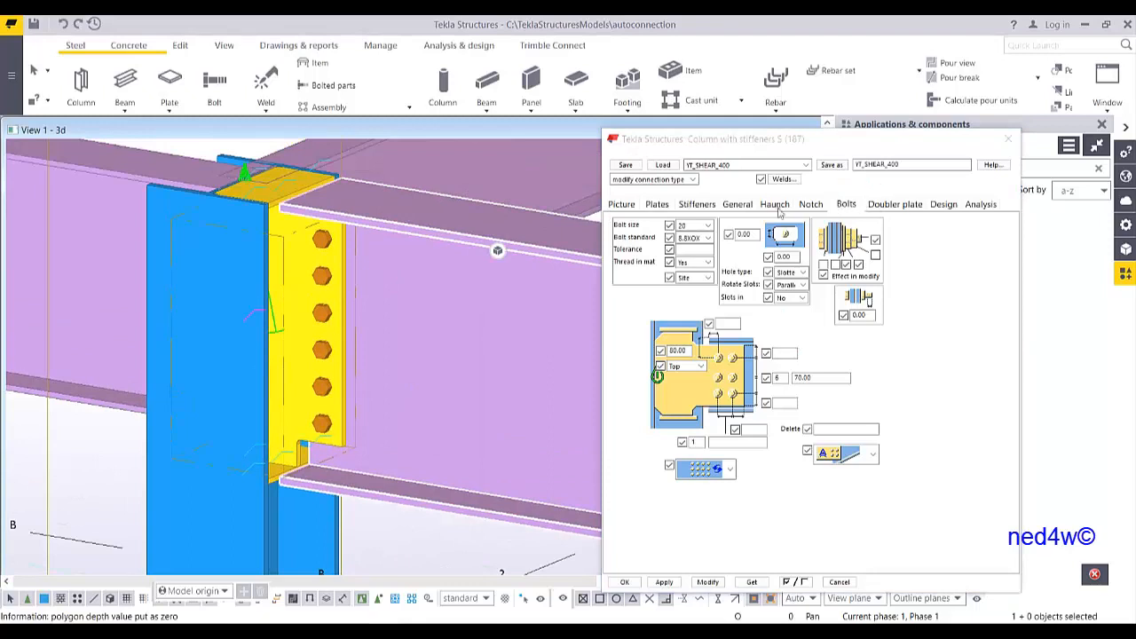
# Set the connection class to 2, save the settings as YT_SHEAR_500 and modify the connection
pyautogui.click(744, 205)
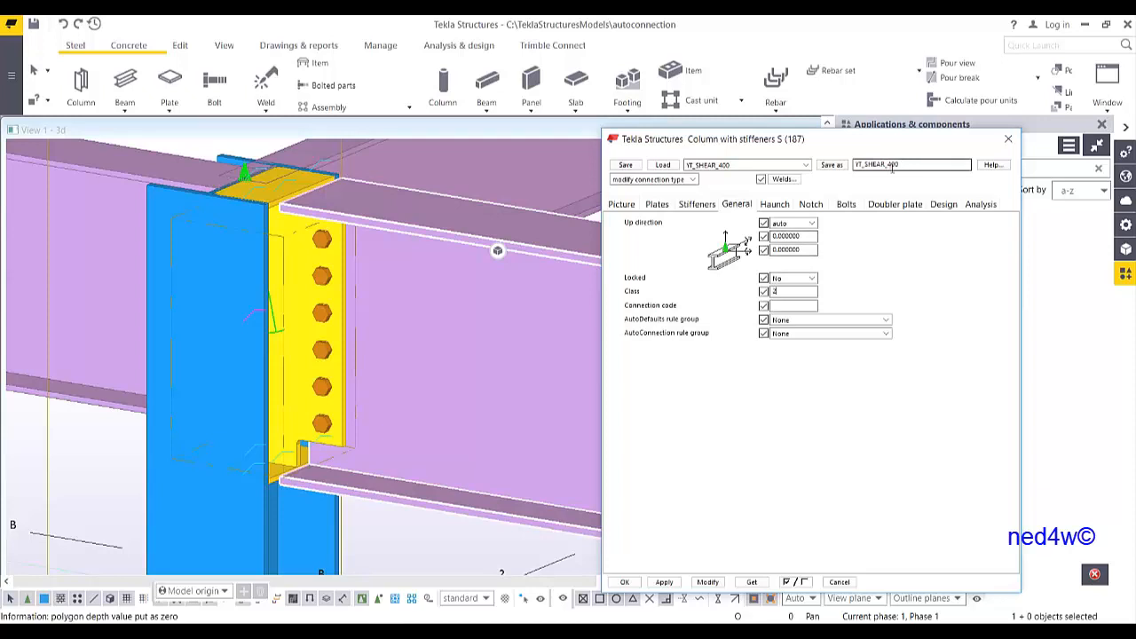
pyautogui.moveTo(888, 165); pyautogui.dragTo(947, 181)
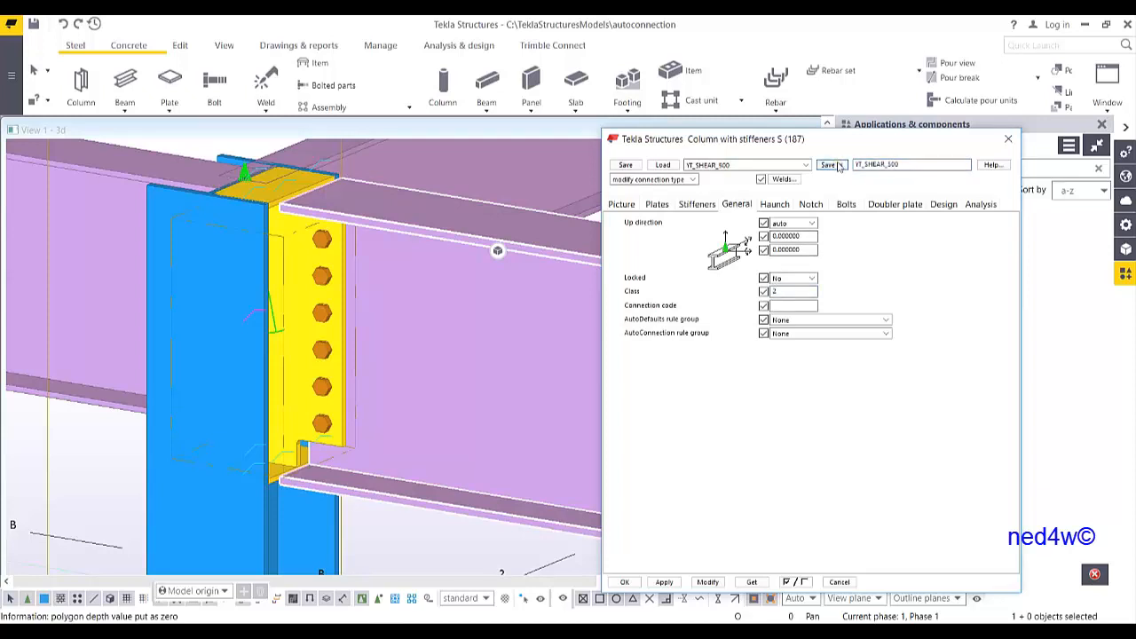
pyautogui.click(708, 582)
pyautogui.scroll(-10, 344, 401)
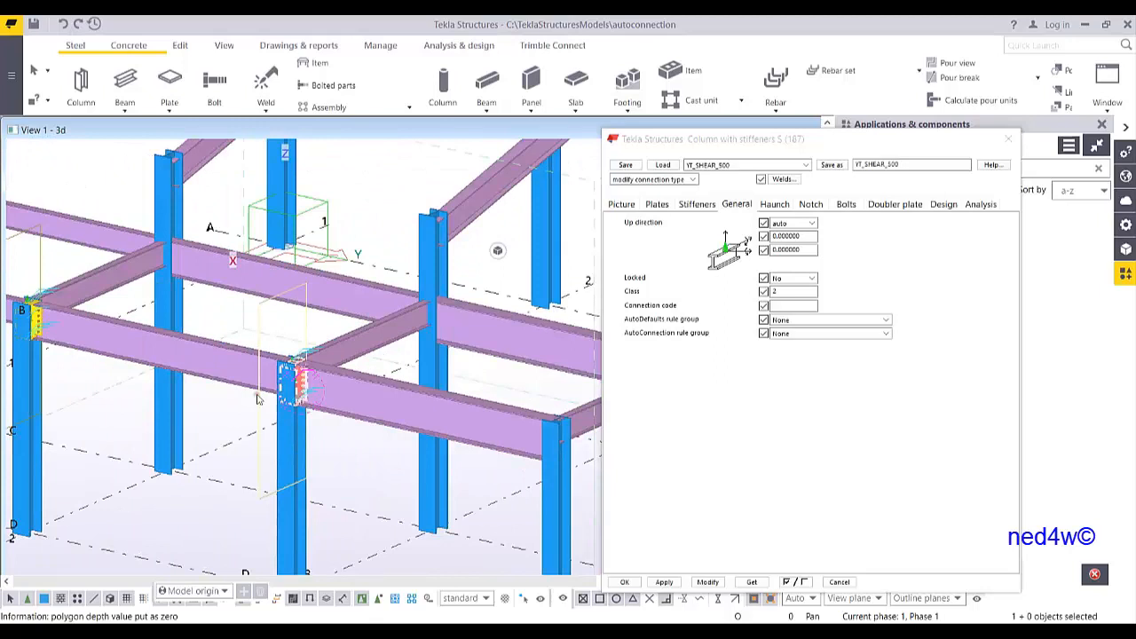
pyautogui.scroll(-3, 471, 348)
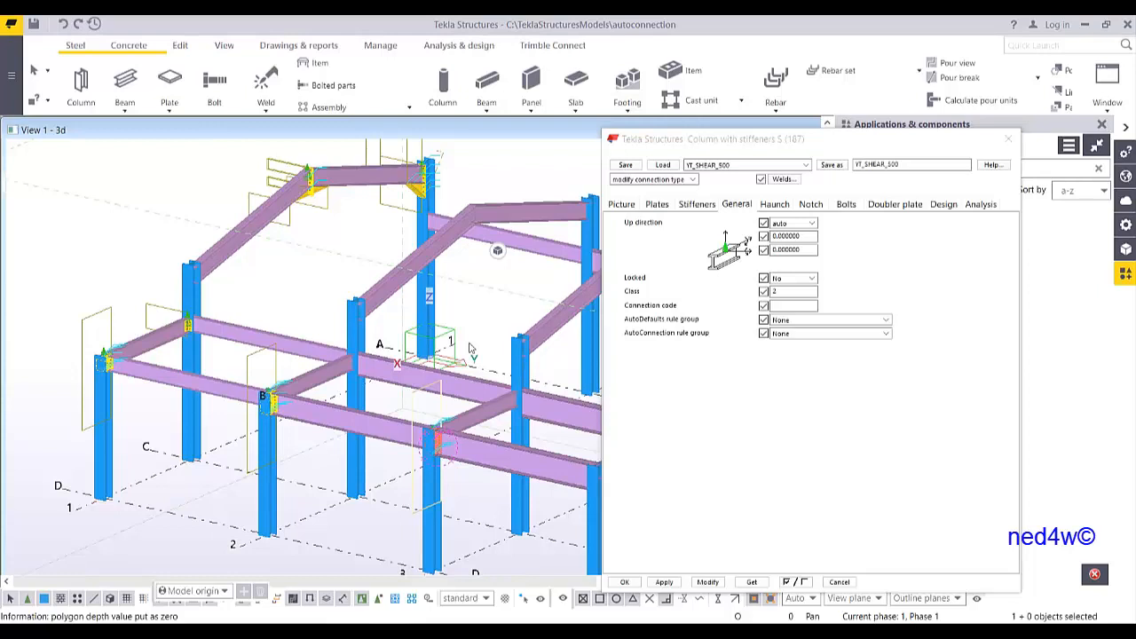
# Close the connection dialog and delete the test connections from the model
pyautogui.click(1008, 142)
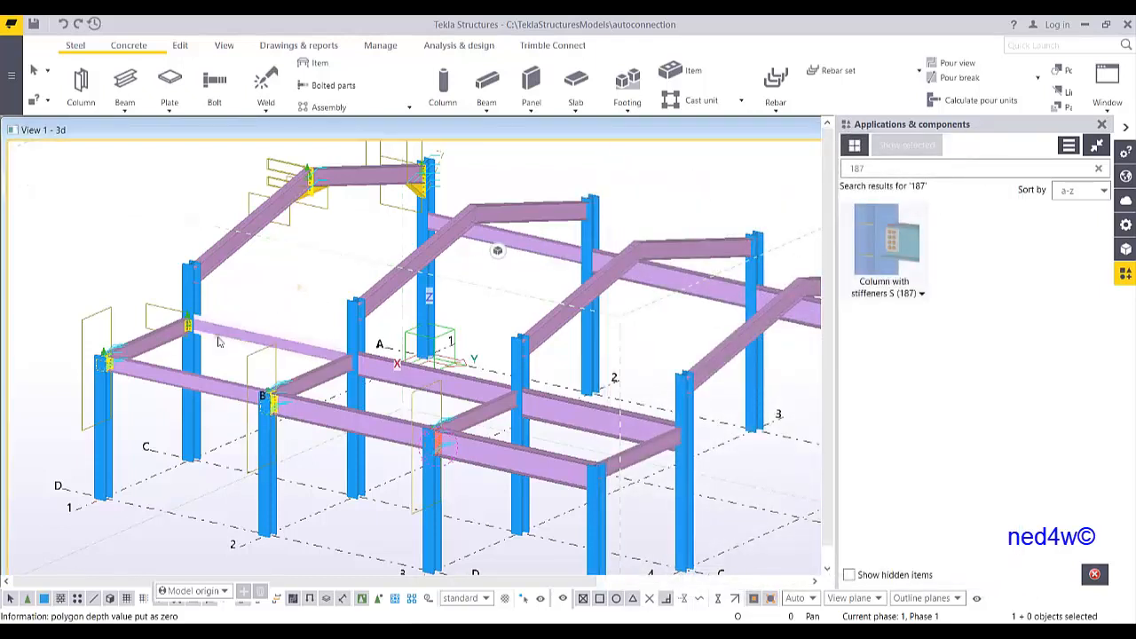
pyautogui.moveTo(46, 324); pyautogui.dragTo(129, 394)
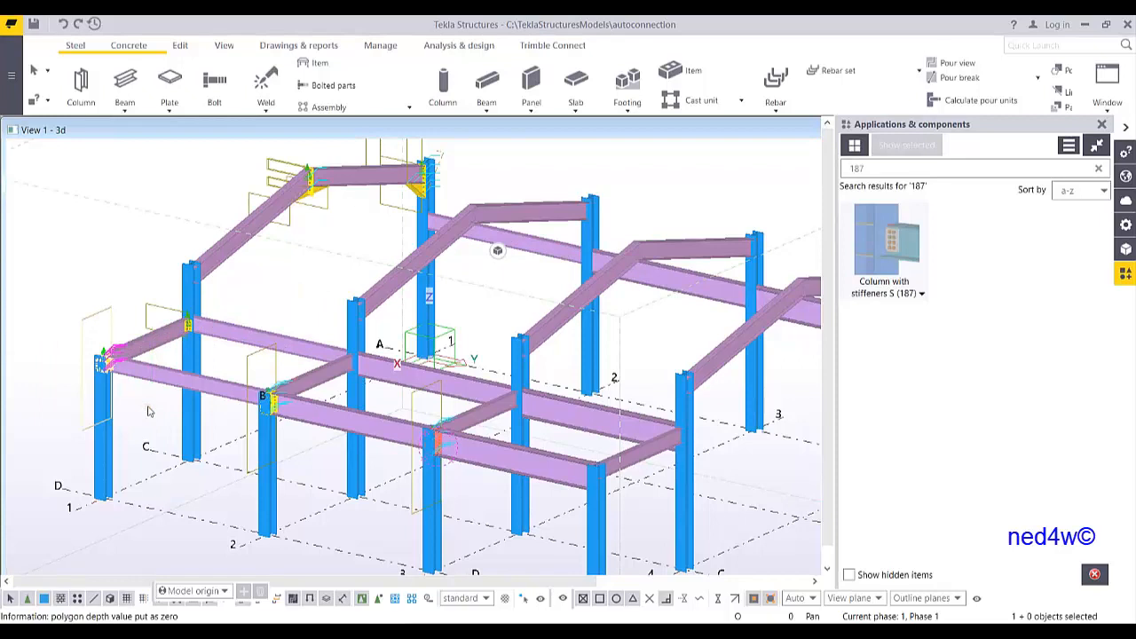
pyautogui.press('Delete')
pyautogui.moveTo(216, 367)
pyautogui.mouseDown()
pyautogui.moveTo(310, 452)
pyautogui.moveTo(451, 471)
pyautogui.mouseUp()
pyautogui.press('Delete')
pyautogui.moveTo(264, 149); pyautogui.dragTo(366, 269)
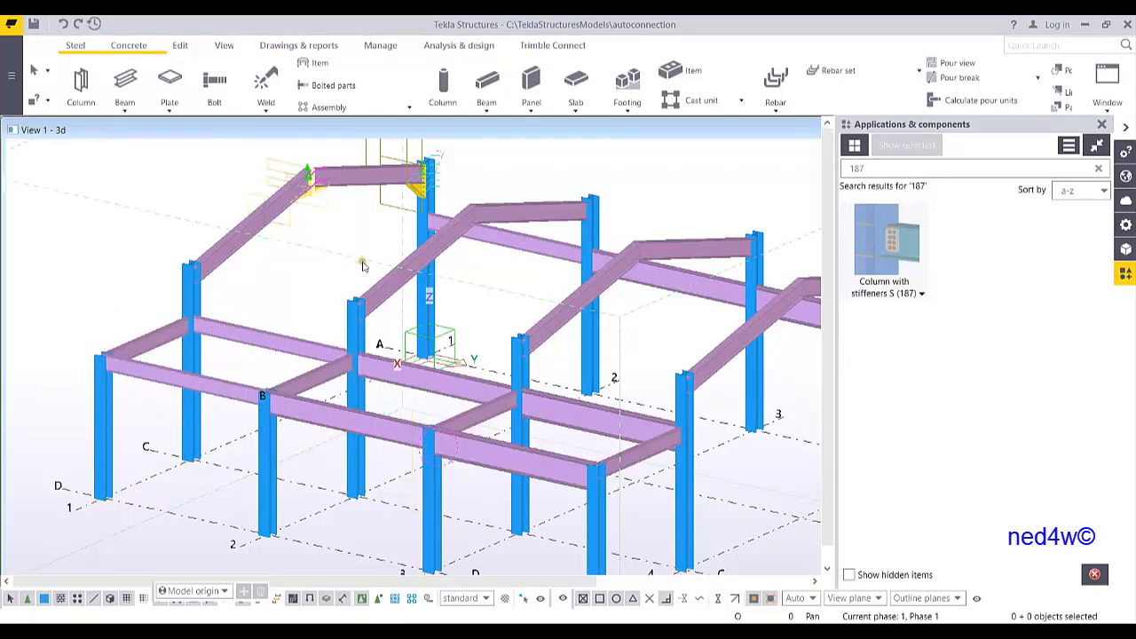
pyautogui.press('Delete')
pyautogui.moveTo(370, 141); pyautogui.dragTo(472, 228)
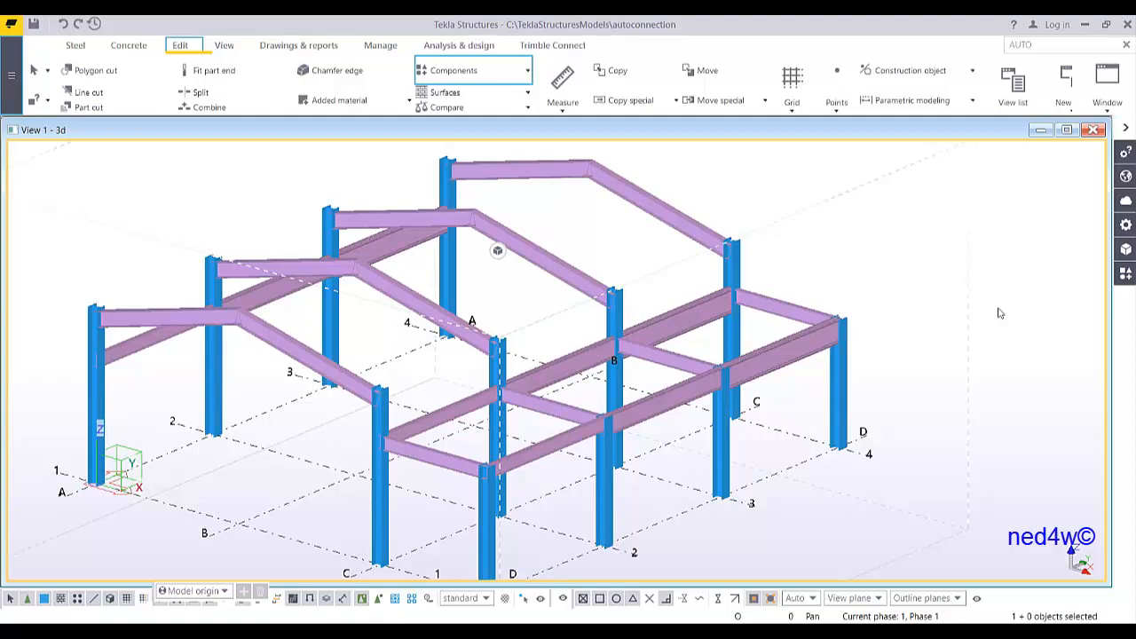
# Open the AutoDefaults settings from the catalogs menu
pyautogui.click(15, 82)
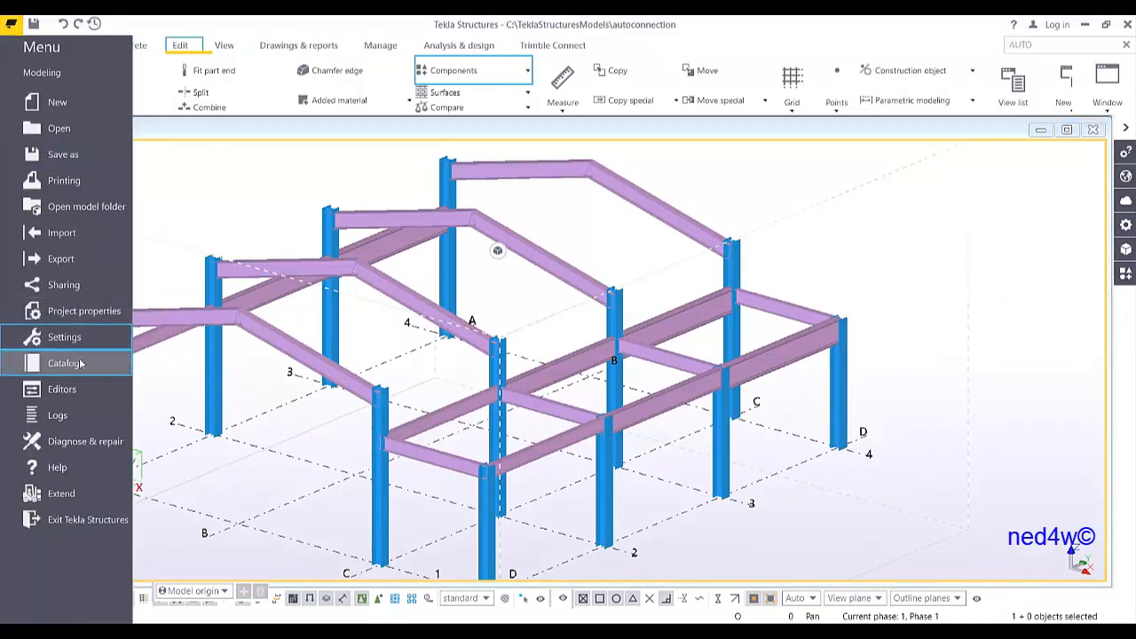
pyautogui.moveTo(86, 368)
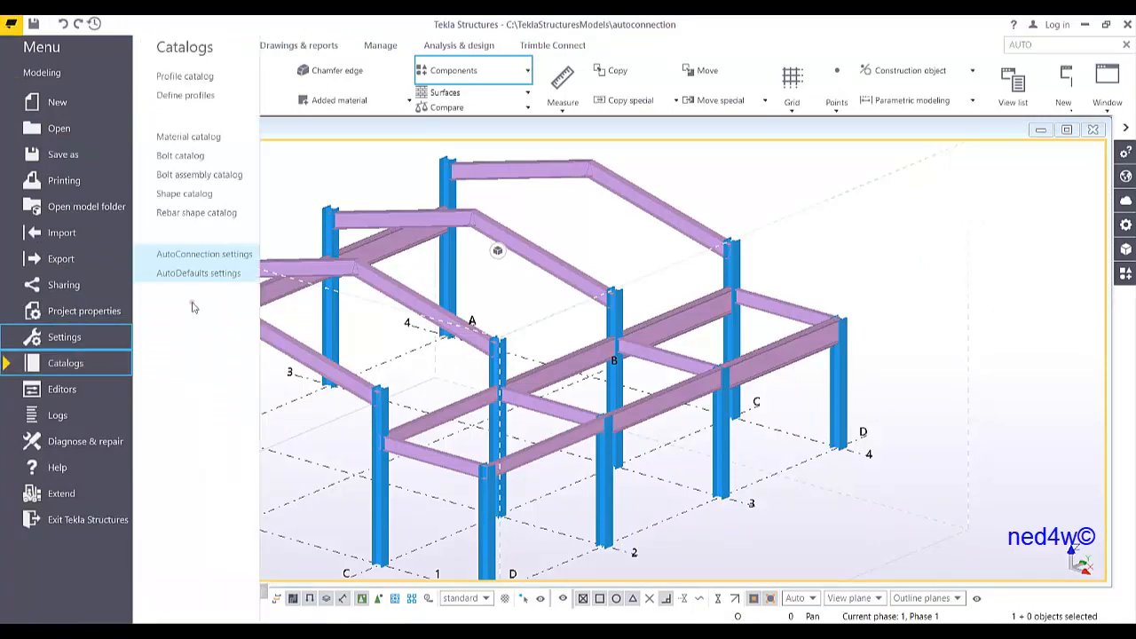
pyautogui.click(209, 275)
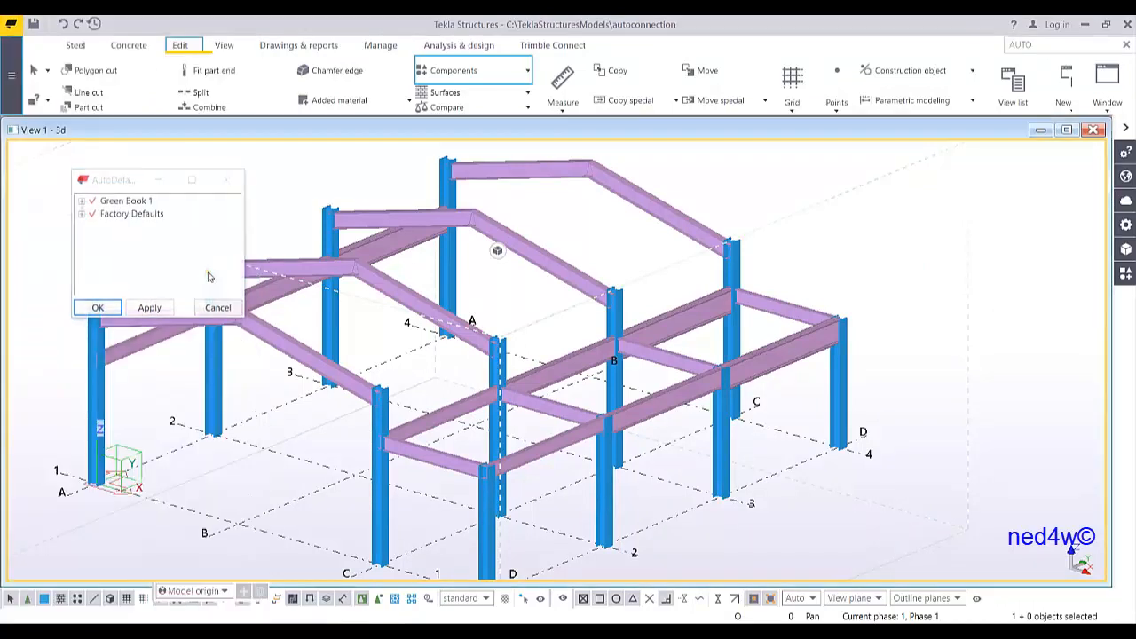
# Create a new AutoDefaults rule group named YOUTUBEDEFAULT
pyautogui.moveTo(135, 188); pyautogui.dragTo(748, 260)
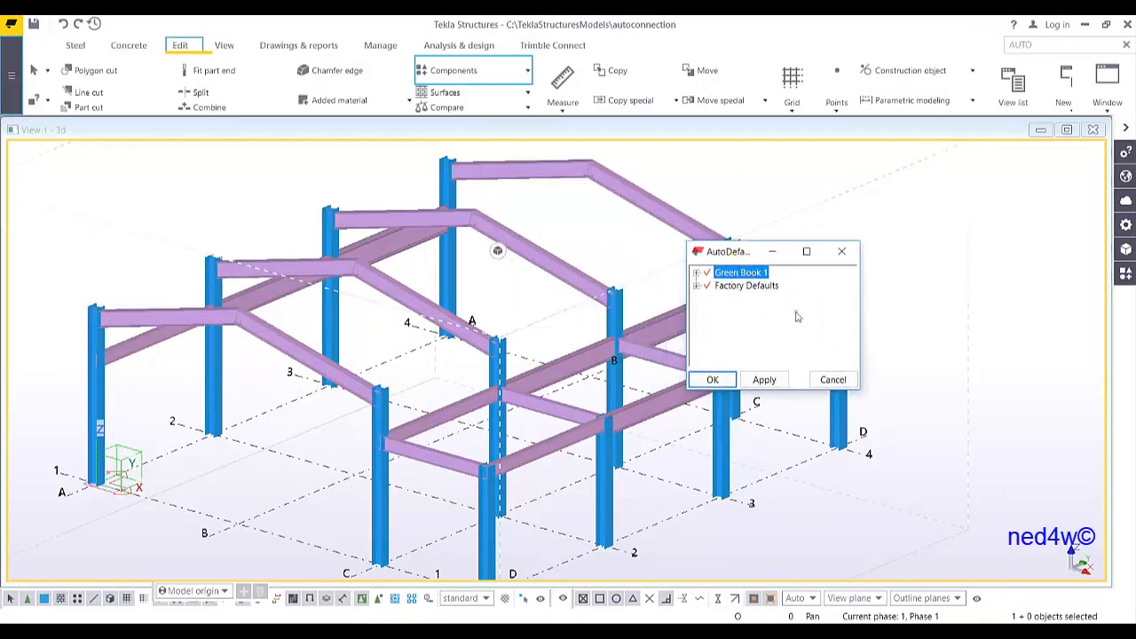
pyautogui.rightClick(768, 316)
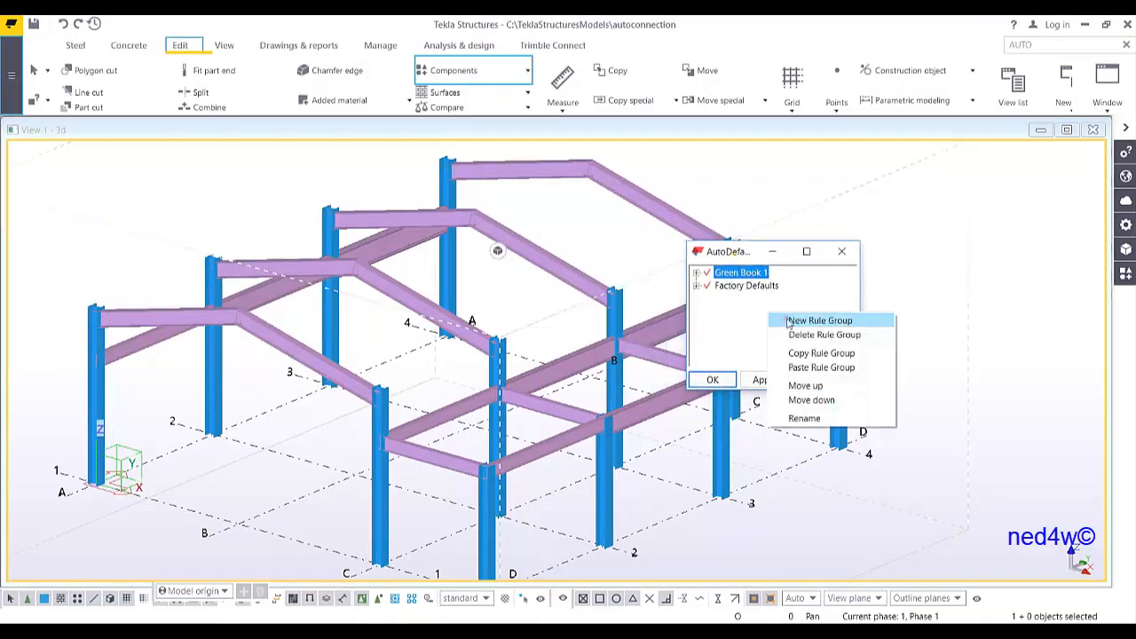
pyautogui.click(790, 321)
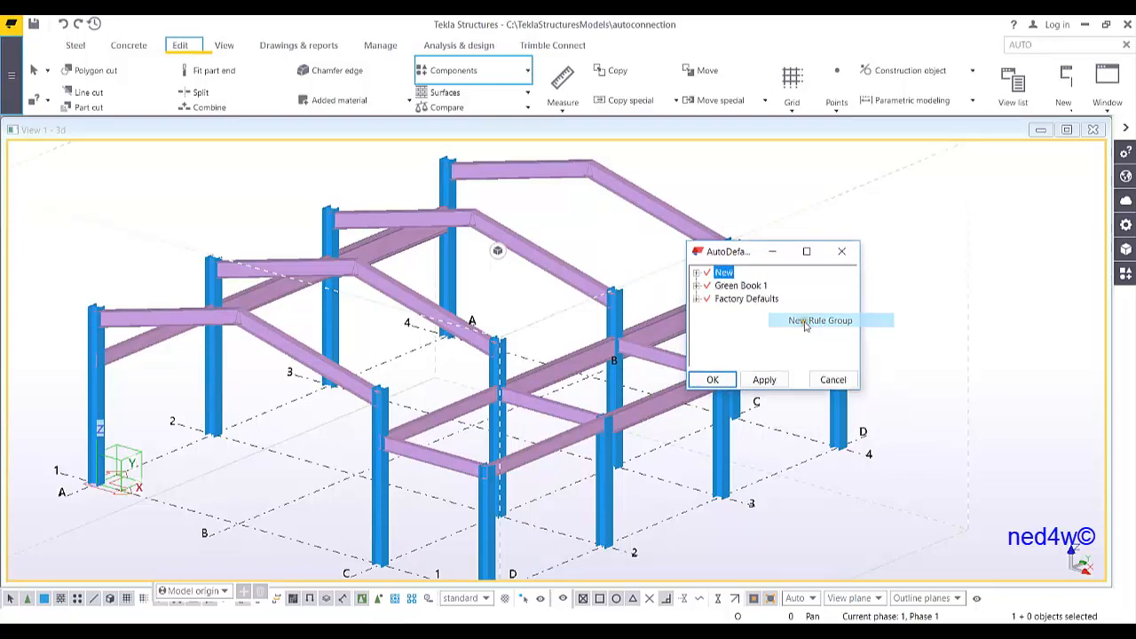
pyautogui.click(728, 273)
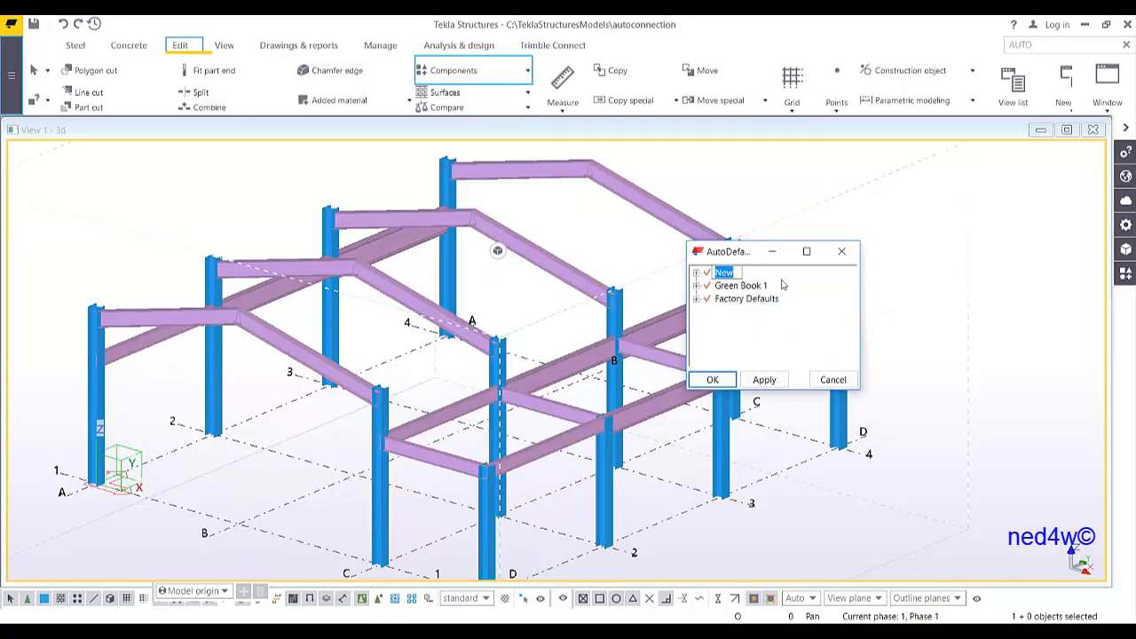
pyautogui.write('YOUTUBEDEFAULT')
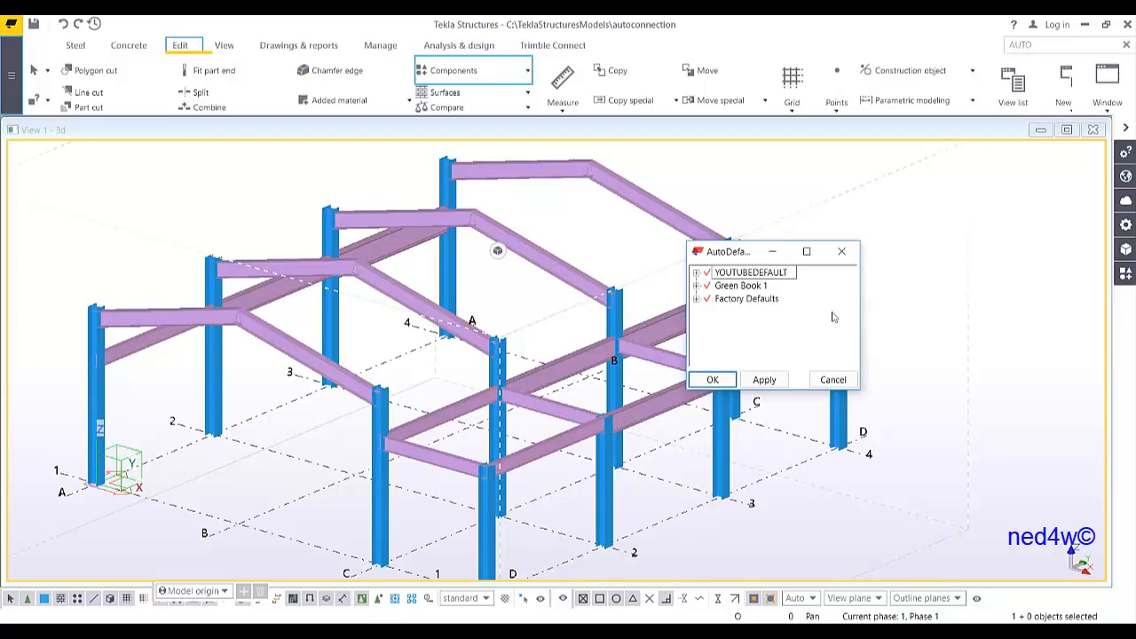
pyautogui.press('Return')
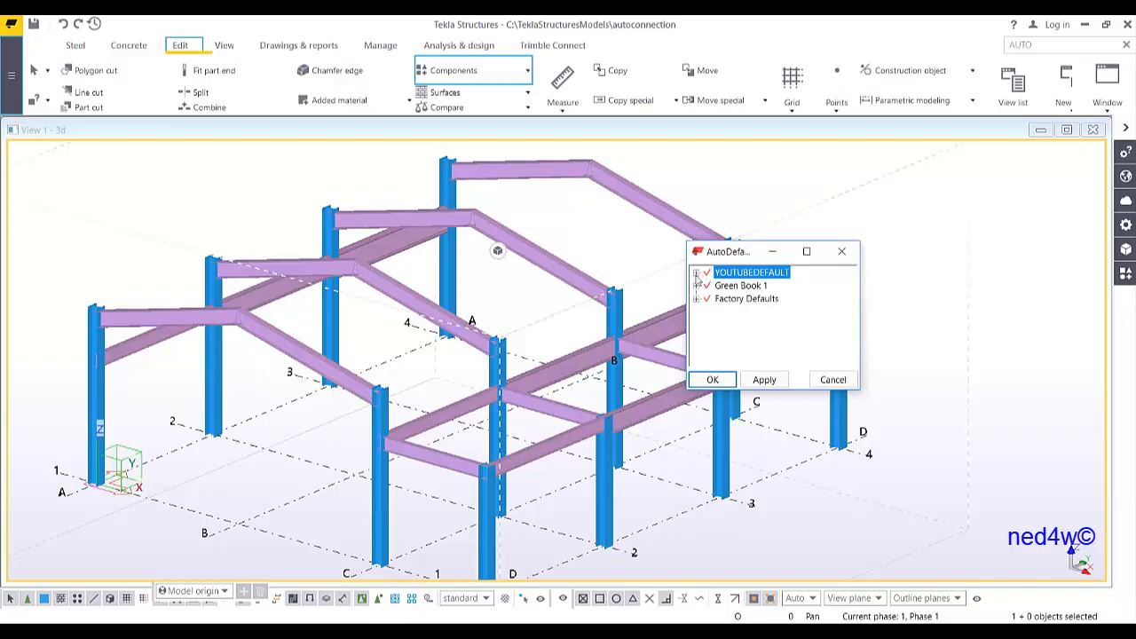
# Create an additional rule set under Column with stiffeners S (187) in Components 1 of the YOUTUBEDEFAULT group
pyautogui.click(695, 273)
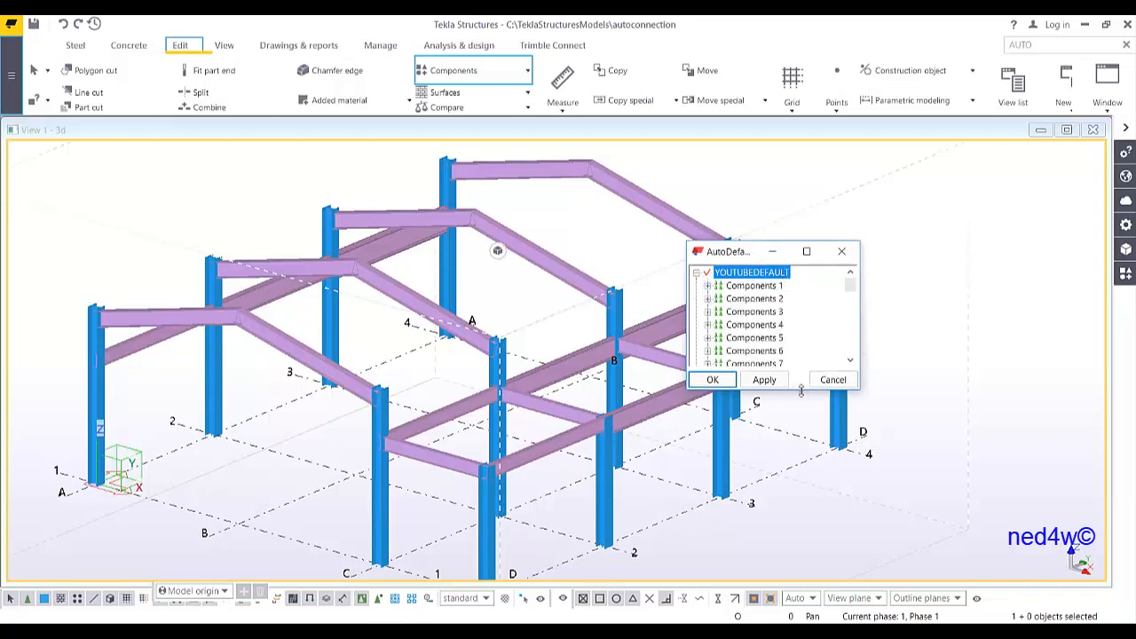
pyautogui.moveTo(801, 391); pyautogui.dragTo(836, 555)
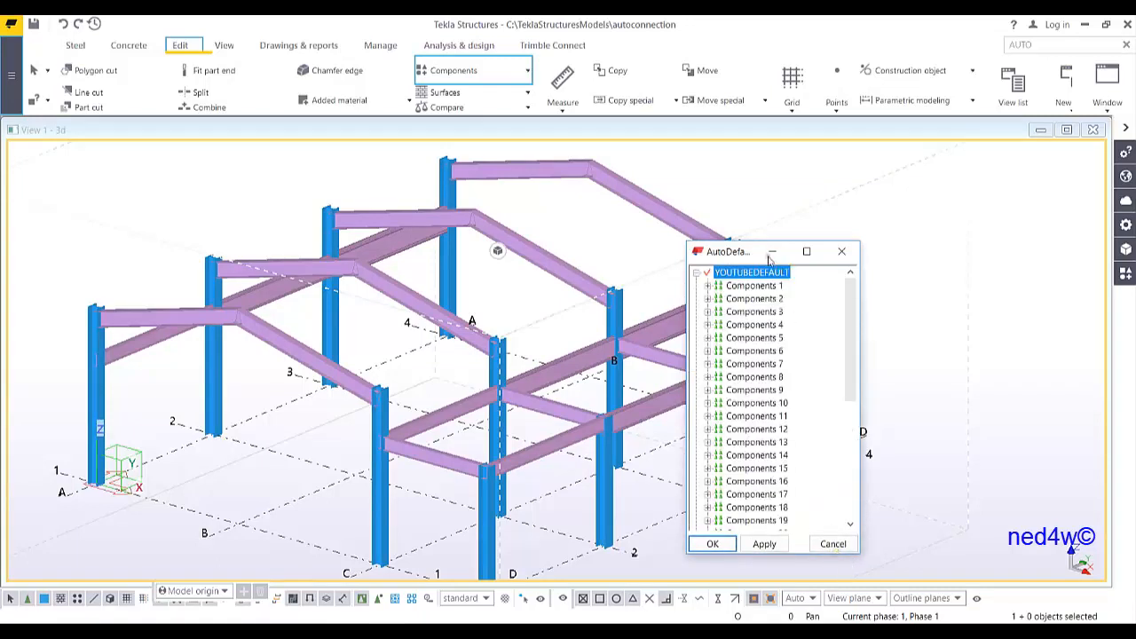
pyautogui.moveTo(750, 255); pyautogui.dragTo(856, 175)
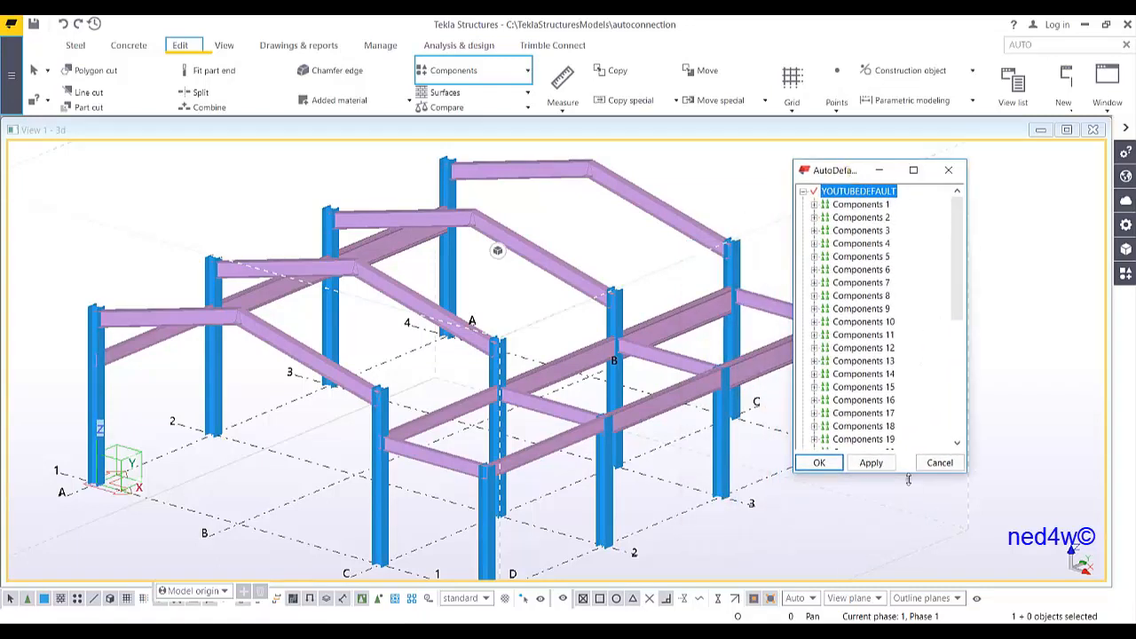
pyautogui.moveTo(908, 473); pyautogui.dragTo(923, 566)
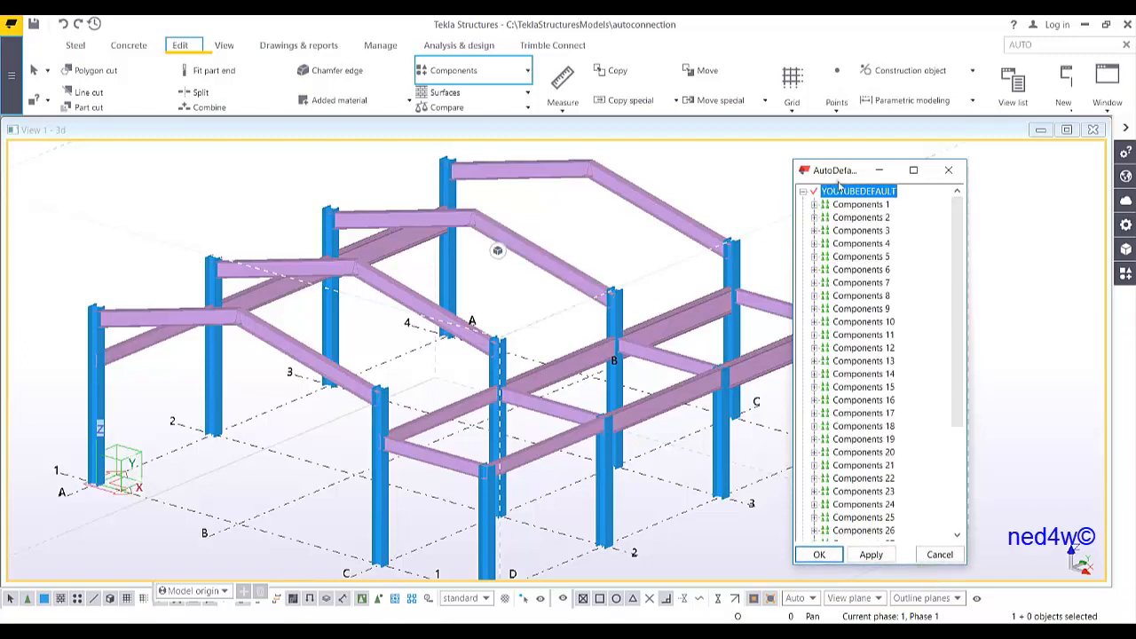
pyautogui.moveTo(846, 176); pyautogui.dragTo(803, 163)
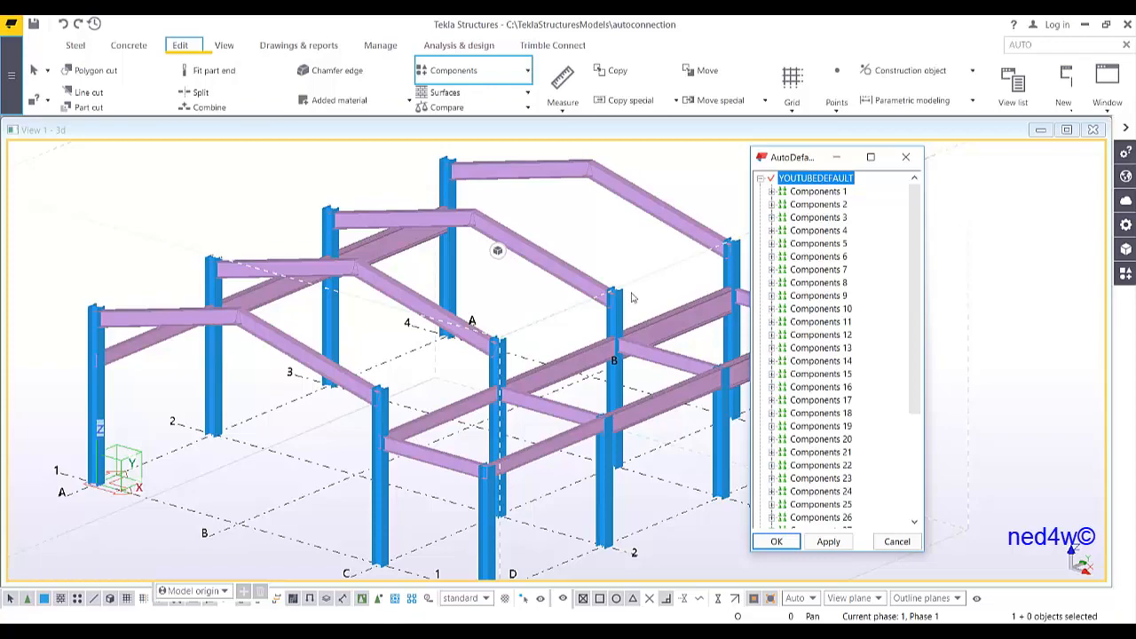
pyautogui.click(772, 191)
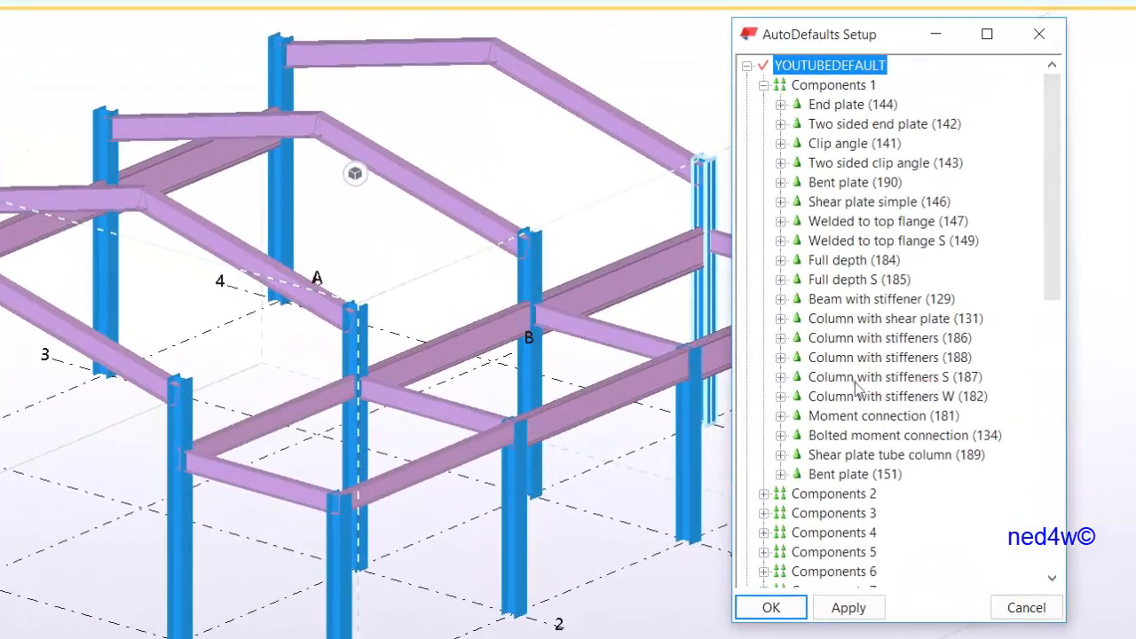
pyautogui.click(780, 377)
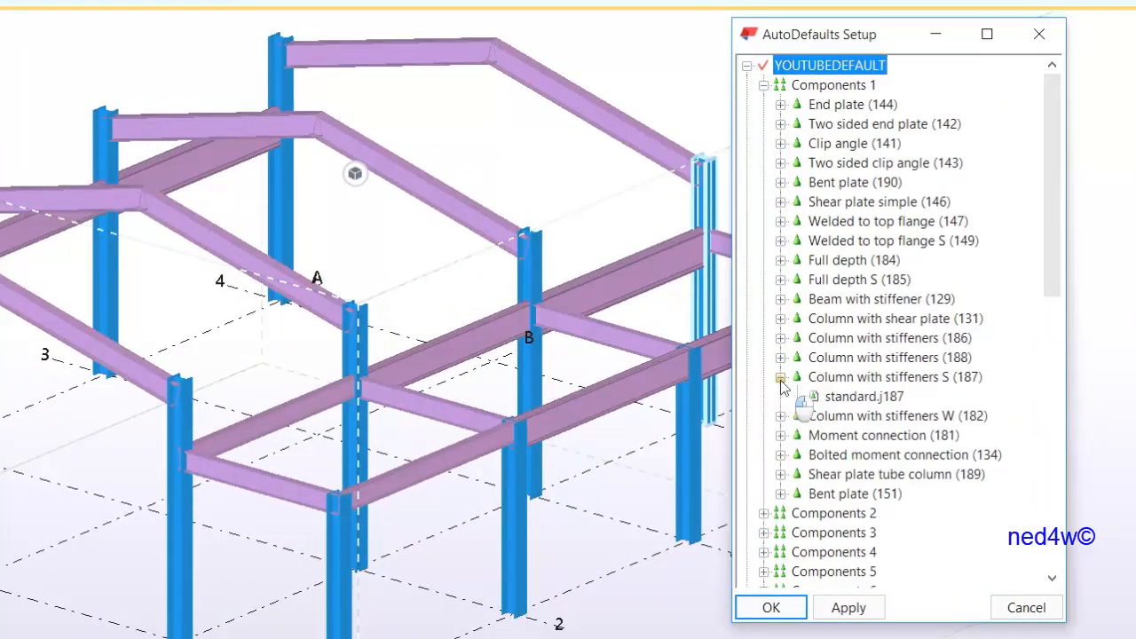
pyautogui.click(849, 383)
pyautogui.rightClick(849, 382)
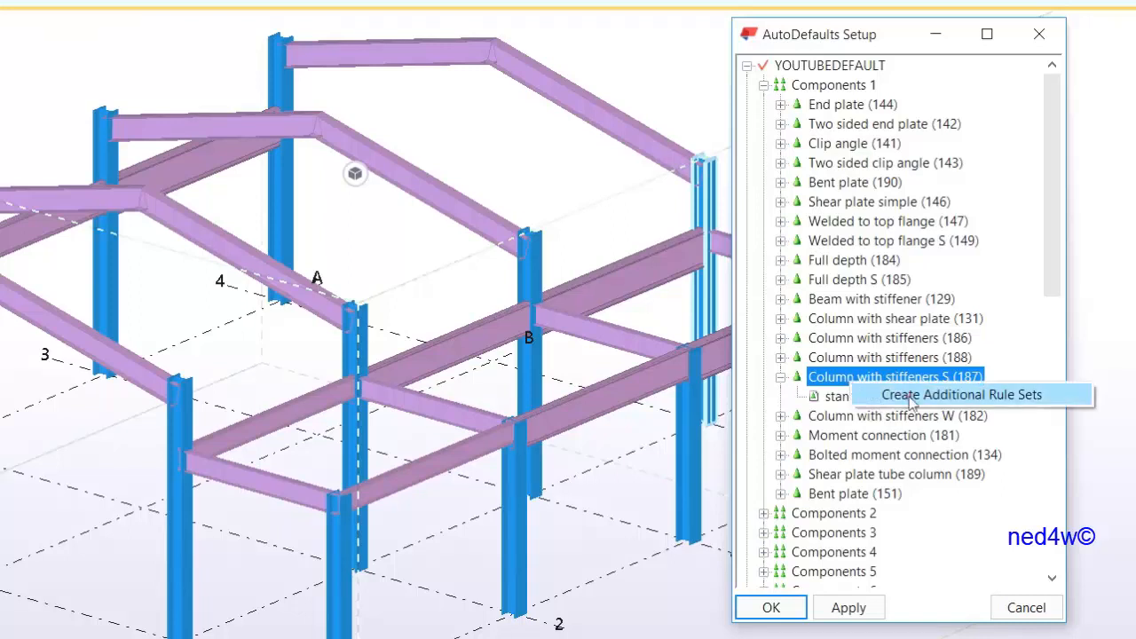
pyautogui.click(911, 396)
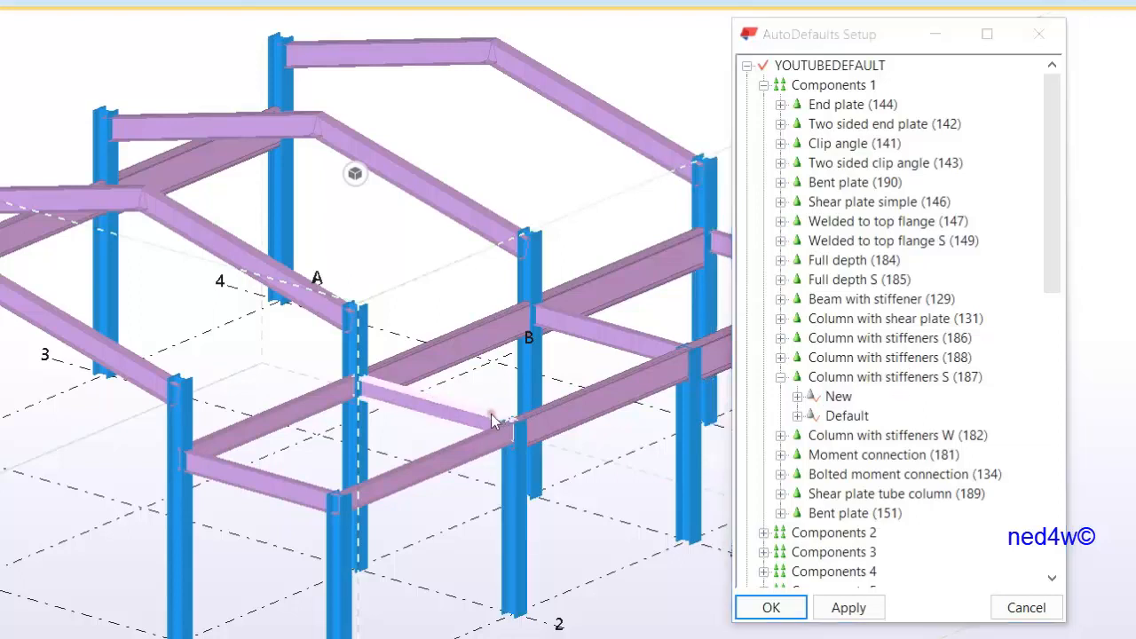
# Measure the length of the beam between the columns at gridline B
pyautogui.moveTo(494, 421); pyautogui.dragTo(378, 426, button='middle')
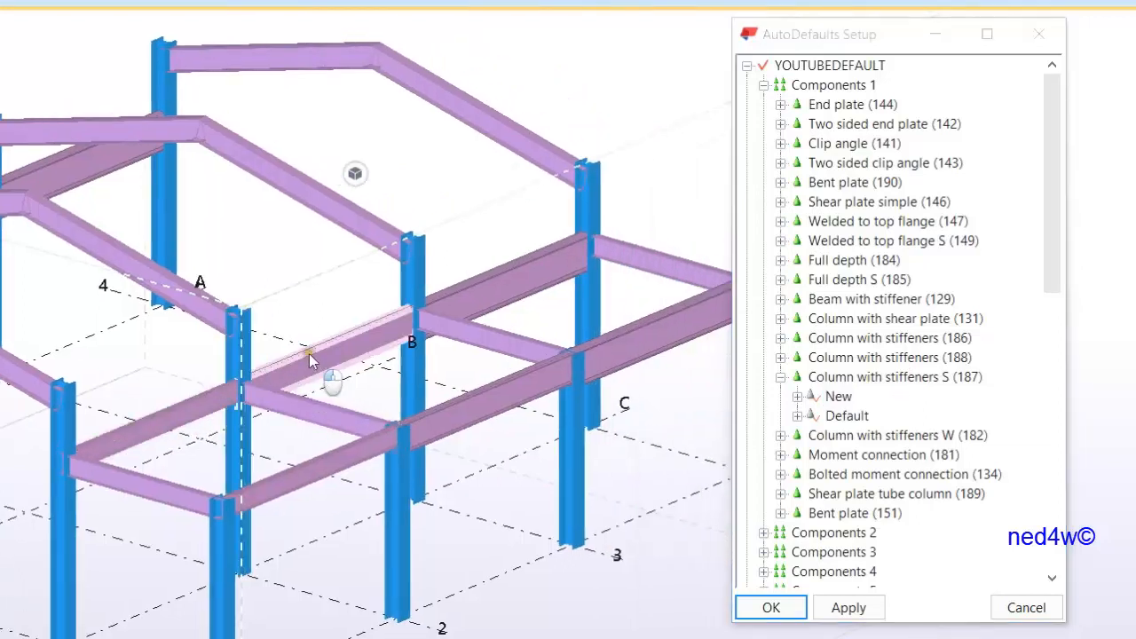
pyautogui.click(139, 439)
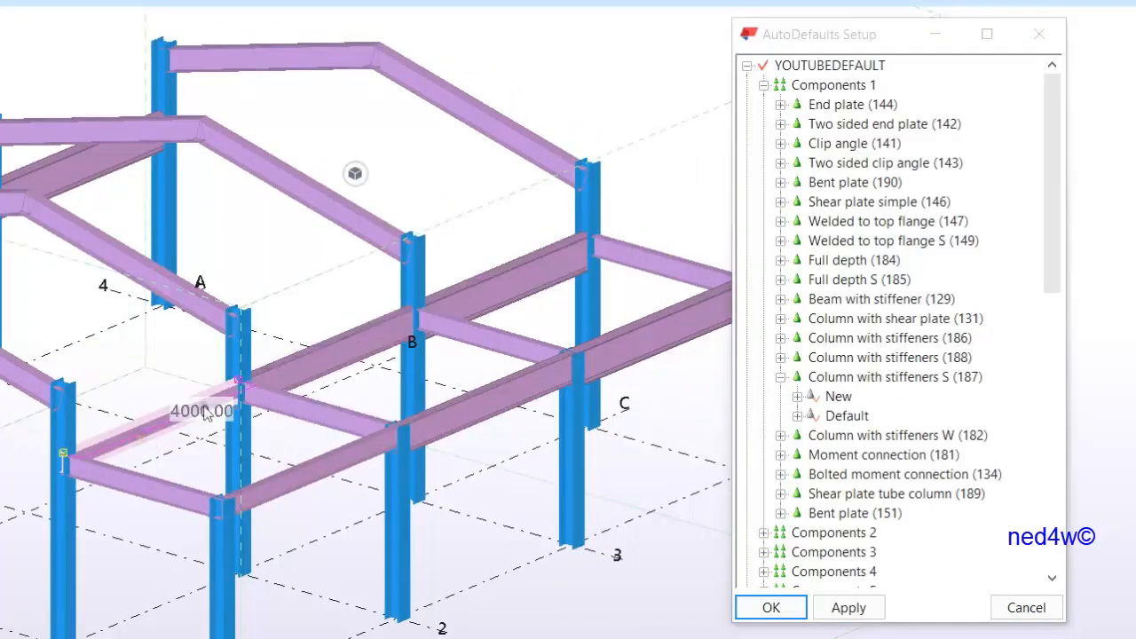
pyautogui.click(313, 365)
pyautogui.click(466, 305)
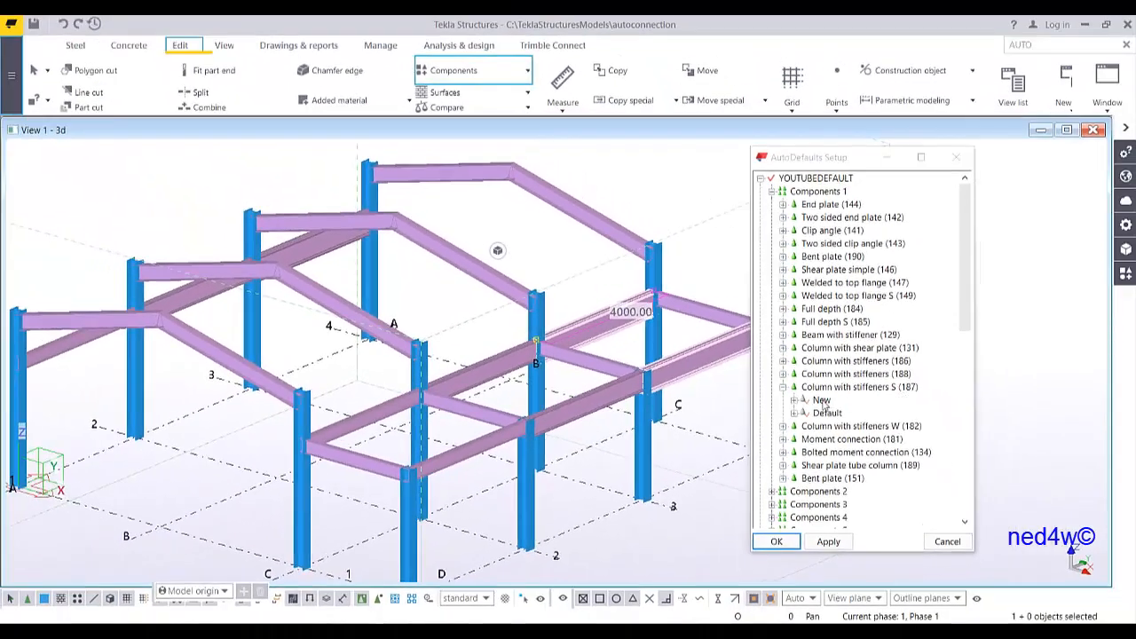
# Open the new rule set for editing and name it 300D
pyautogui.rightClick(834, 402)
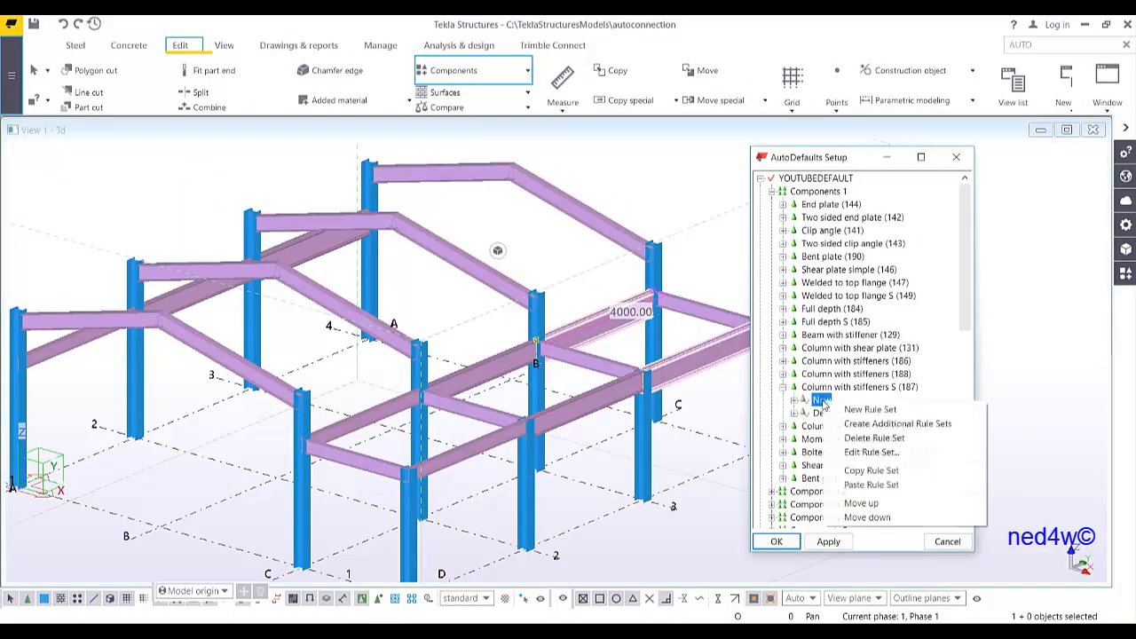
pyautogui.click(872, 452)
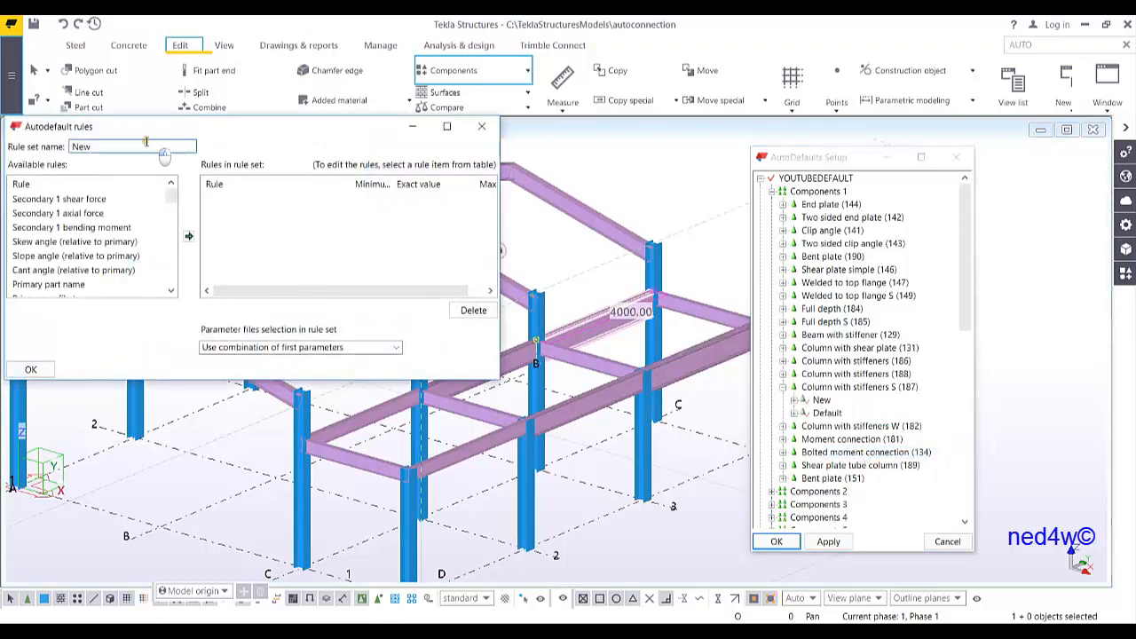
pyautogui.moveTo(135, 150); pyautogui.dragTo(40, 166)
pyautogui.write('300D')
pyautogui.moveTo(155, 128); pyautogui.dragTo(341, 149)
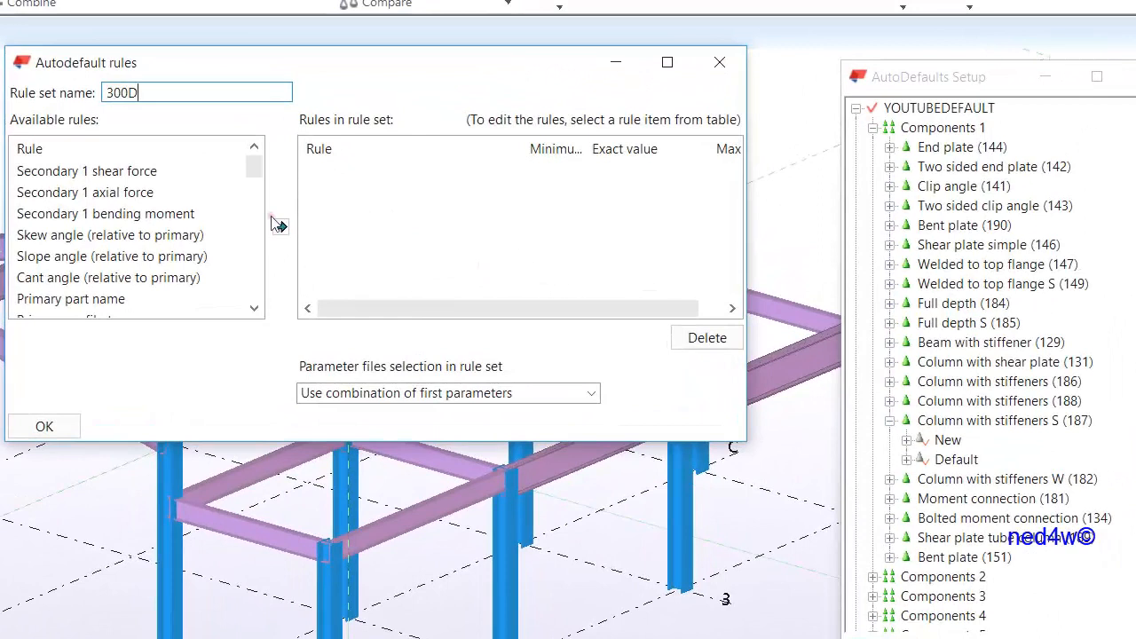
# Add a Primary part name rule to the rule set with the exact value COLUMN
pyautogui.click(113, 302)
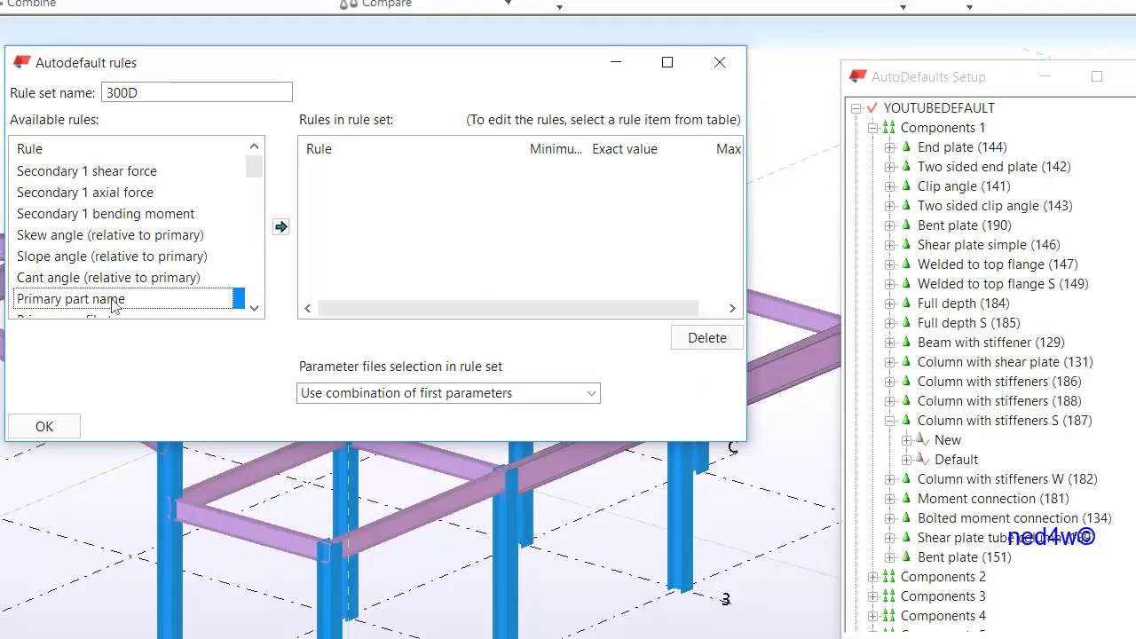
pyautogui.click(280, 227)
pyautogui.doubleClick(647, 172)
pyautogui.moveTo(649, 167); pyautogui.dragTo(540, 201)
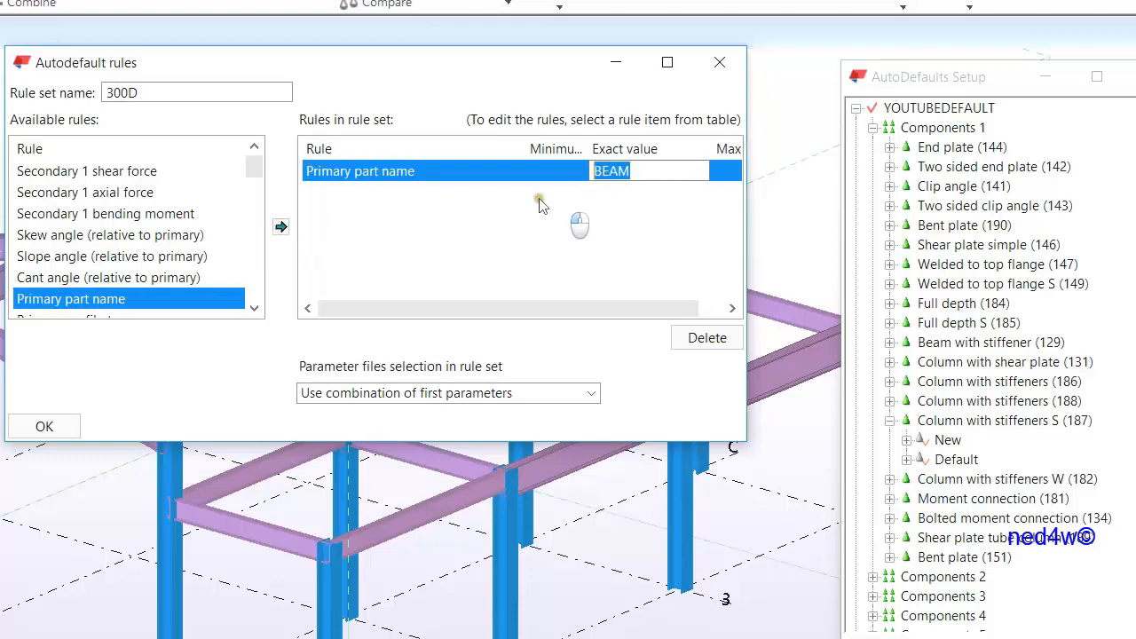
pyautogui.write('COLUMN')
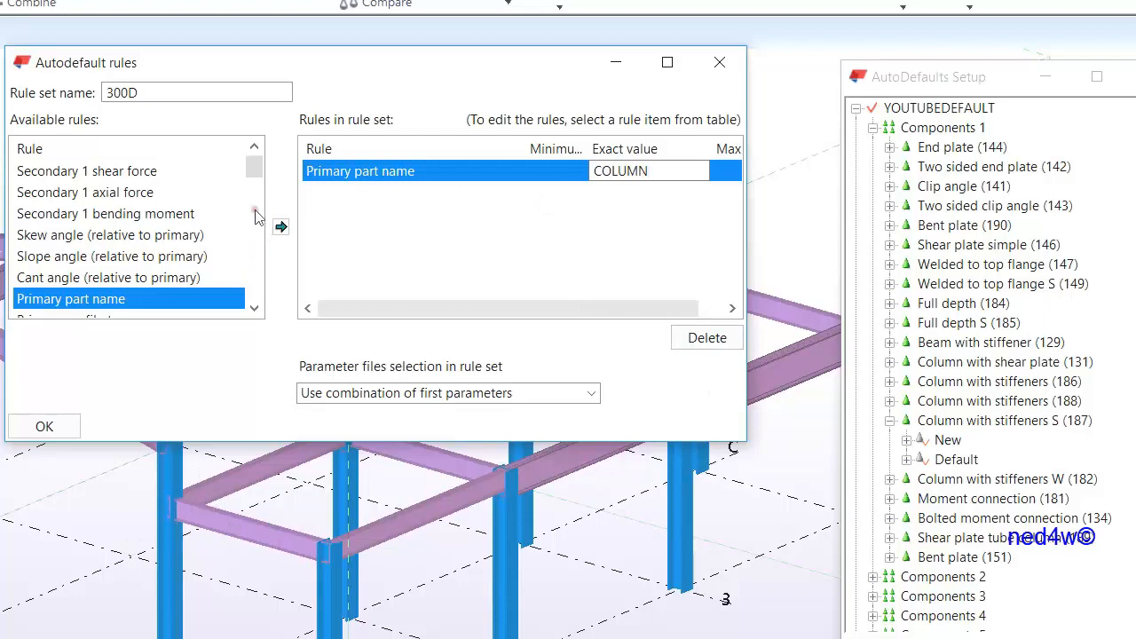
# Add a Secondary 1 depth rule with a minimum of 300 and a maximum of 399
pyautogui.moveTo(256, 168); pyautogui.dragTo(265, 215)
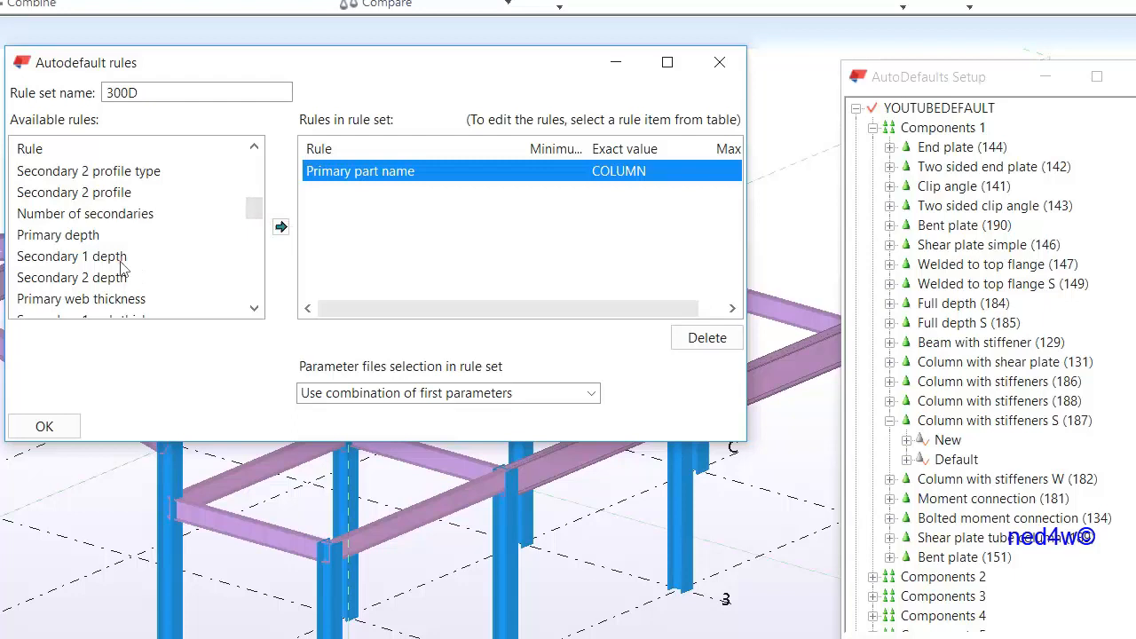
pyautogui.click(121, 261)
pyautogui.click(280, 227)
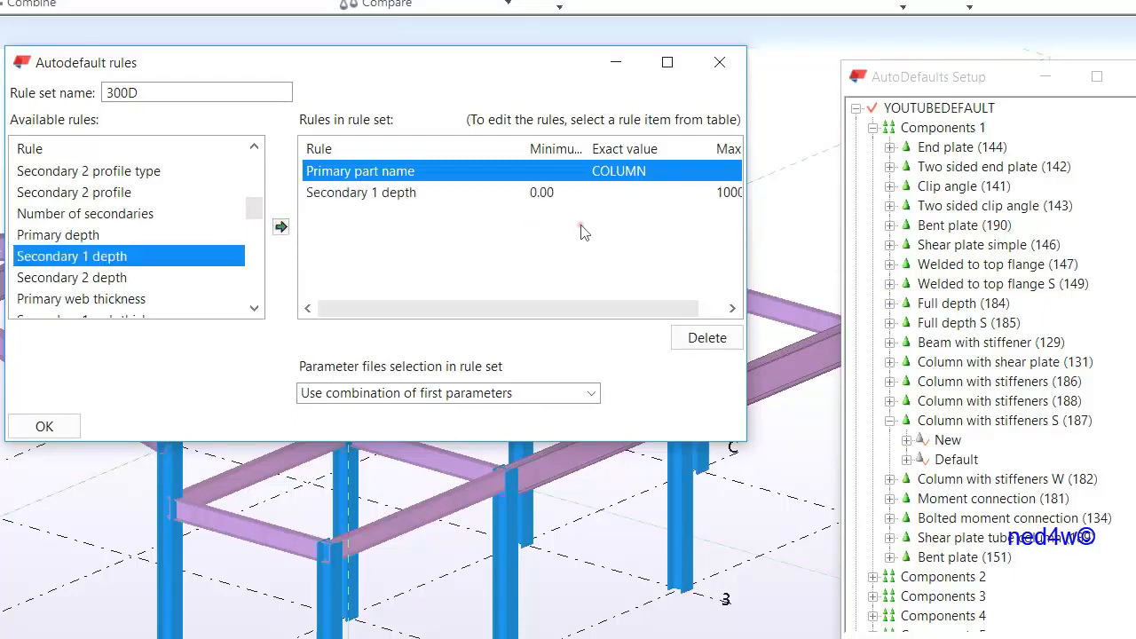
pyautogui.moveTo(746, 265); pyautogui.dragTo(842, 270)
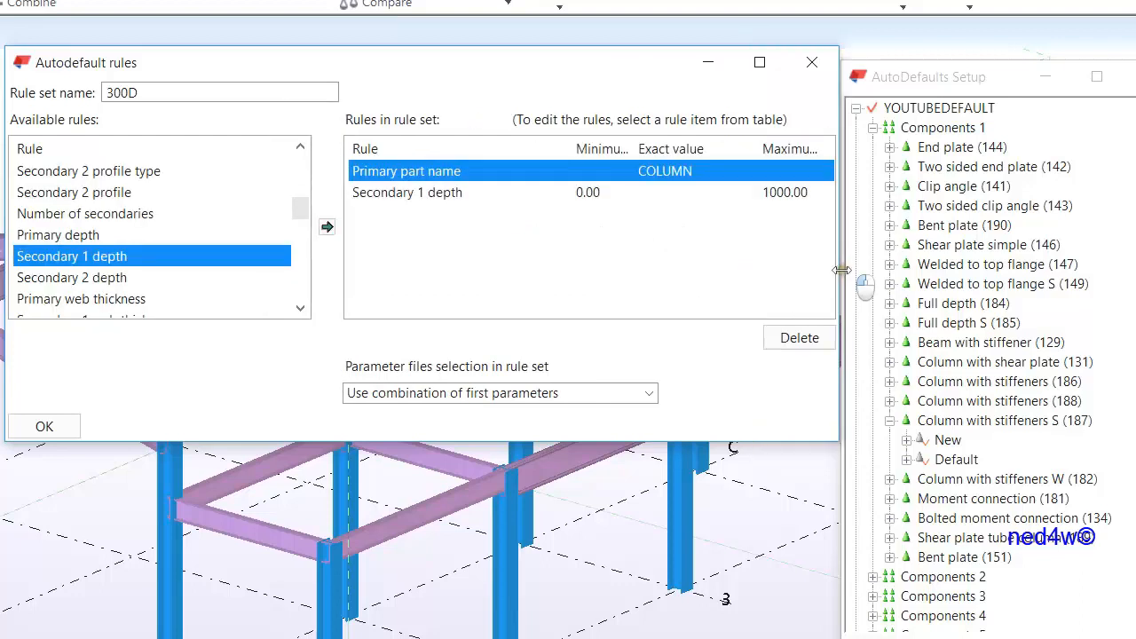
pyautogui.click(593, 194)
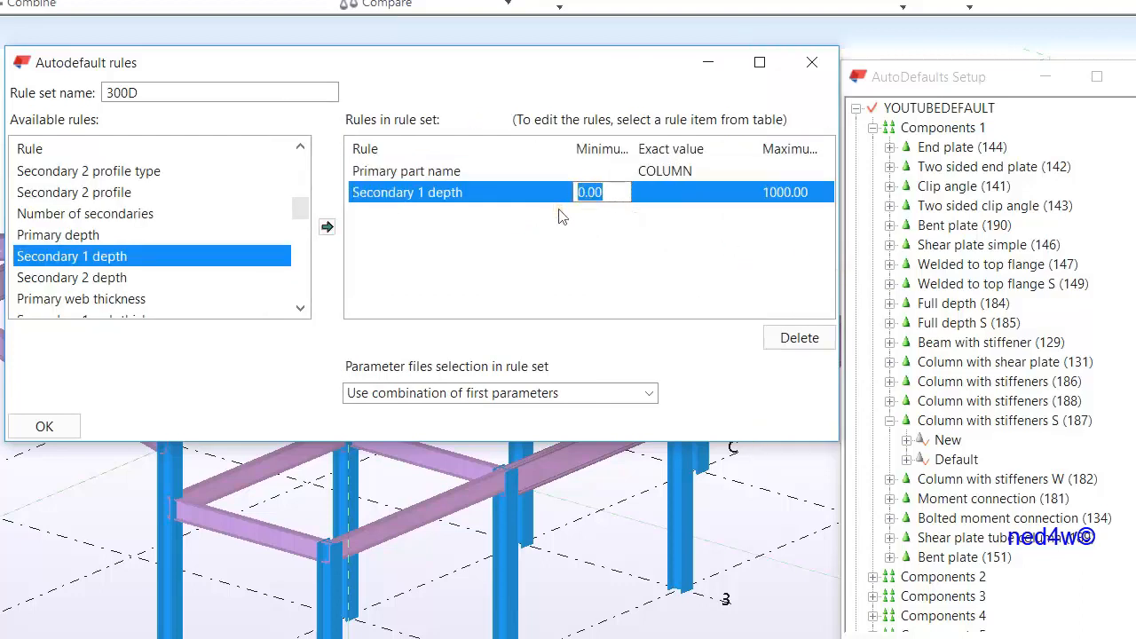
pyautogui.write('300')
pyautogui.click(818, 197)
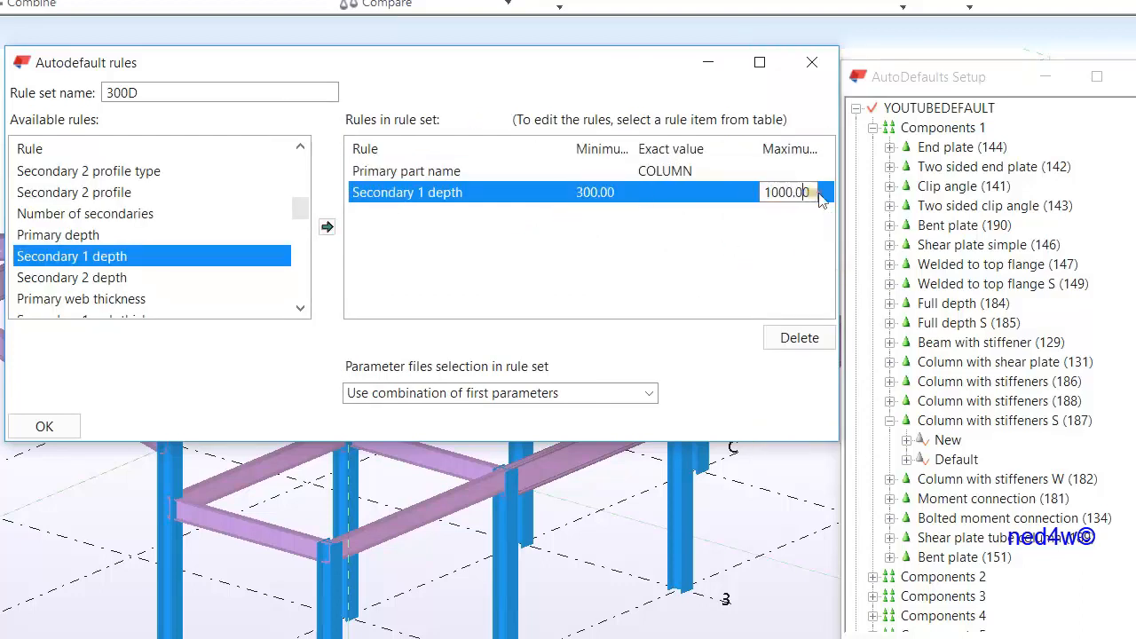
pyautogui.click(720, 216)
pyautogui.click(817, 194)
pyautogui.doubleClick(815, 194)
pyautogui.write('399')
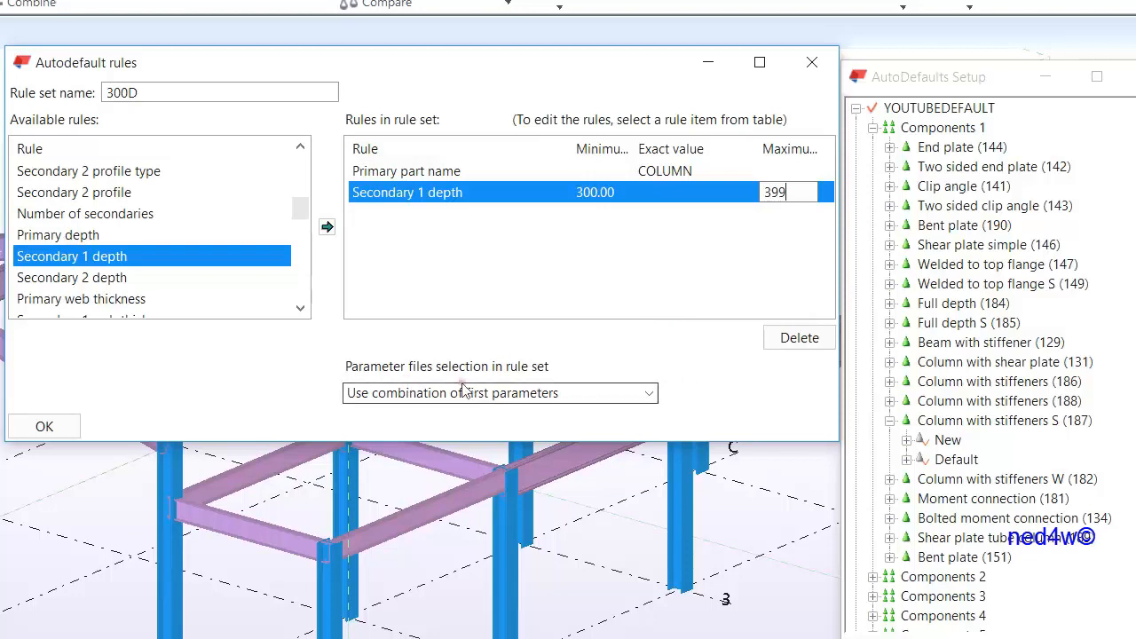
# Set parameter file selection to iterate until the connection symbol is green and confirm the rule set
pyautogui.click(653, 398)
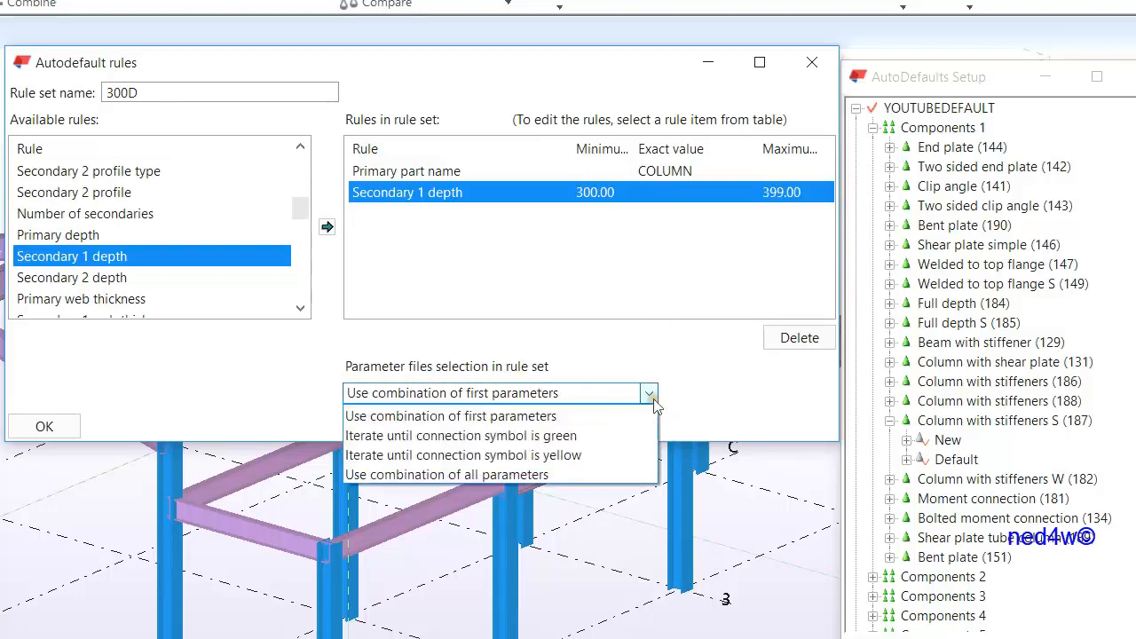
pyautogui.click(451, 439)
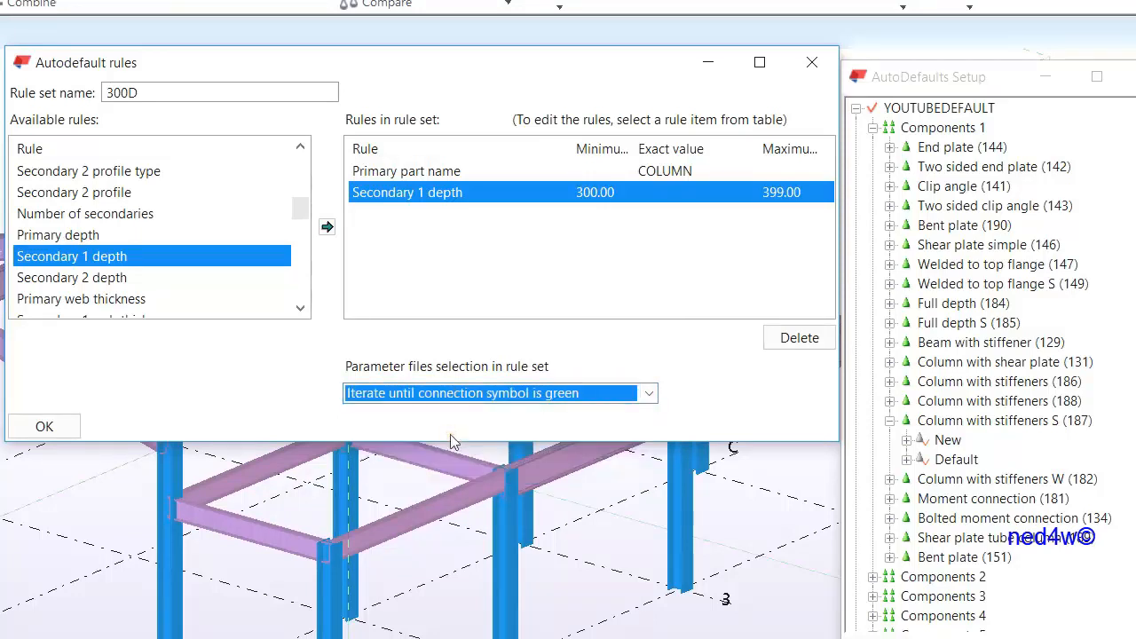
pyautogui.click(45, 427)
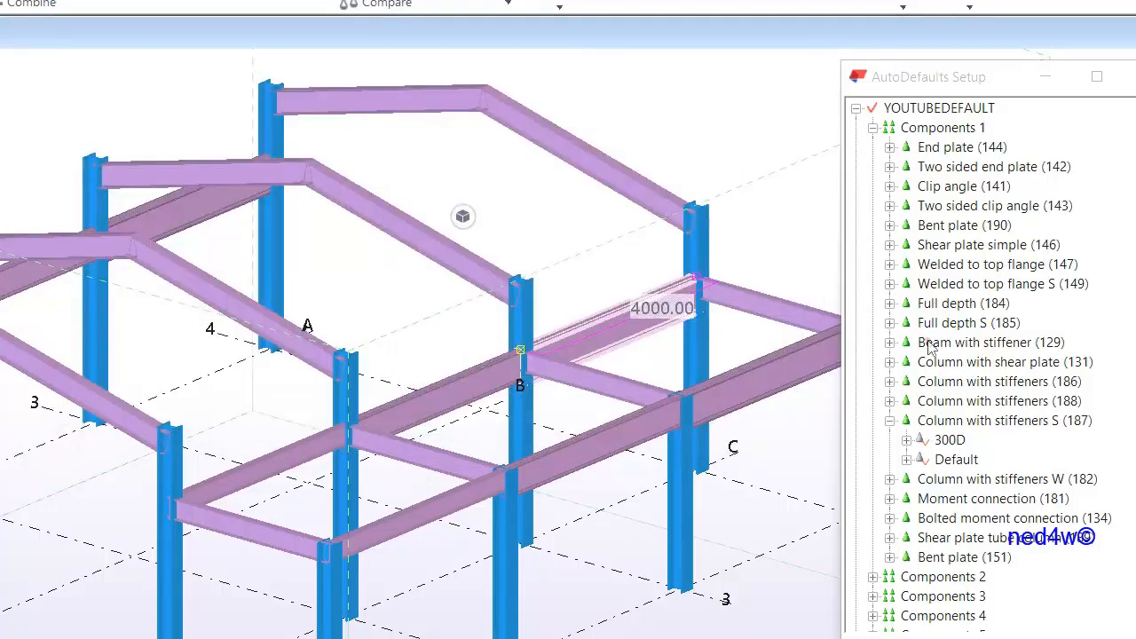
# Assign the YT_SHEAR_300.j187 parameter file to the 300D rule set
pyautogui.click(906, 441)
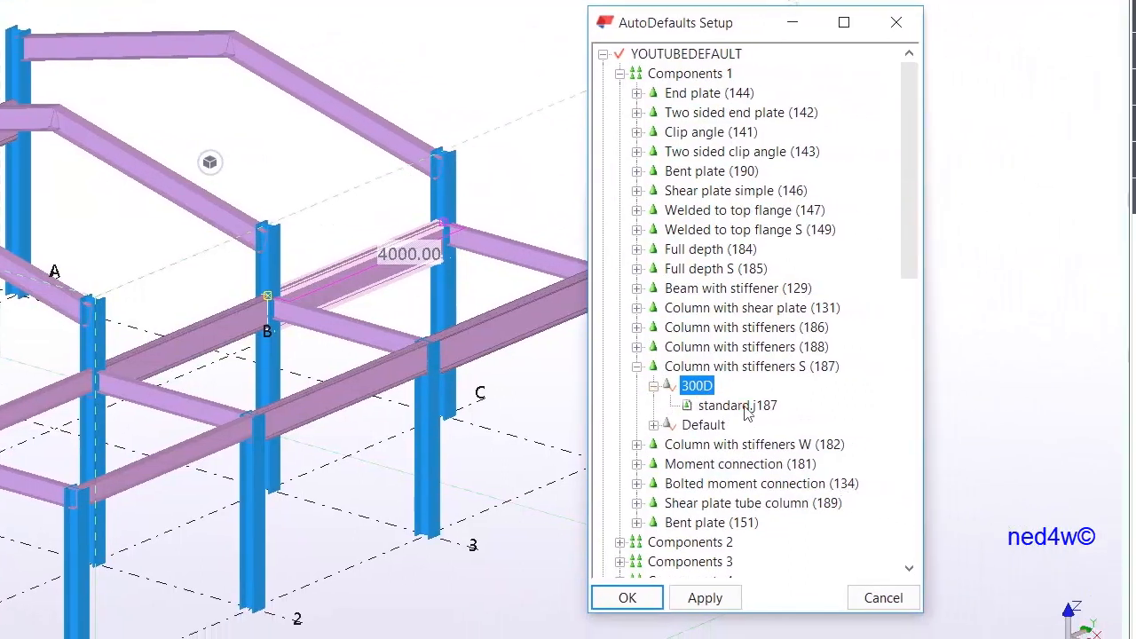
pyautogui.click(746, 412)
pyautogui.rightClick(747, 411)
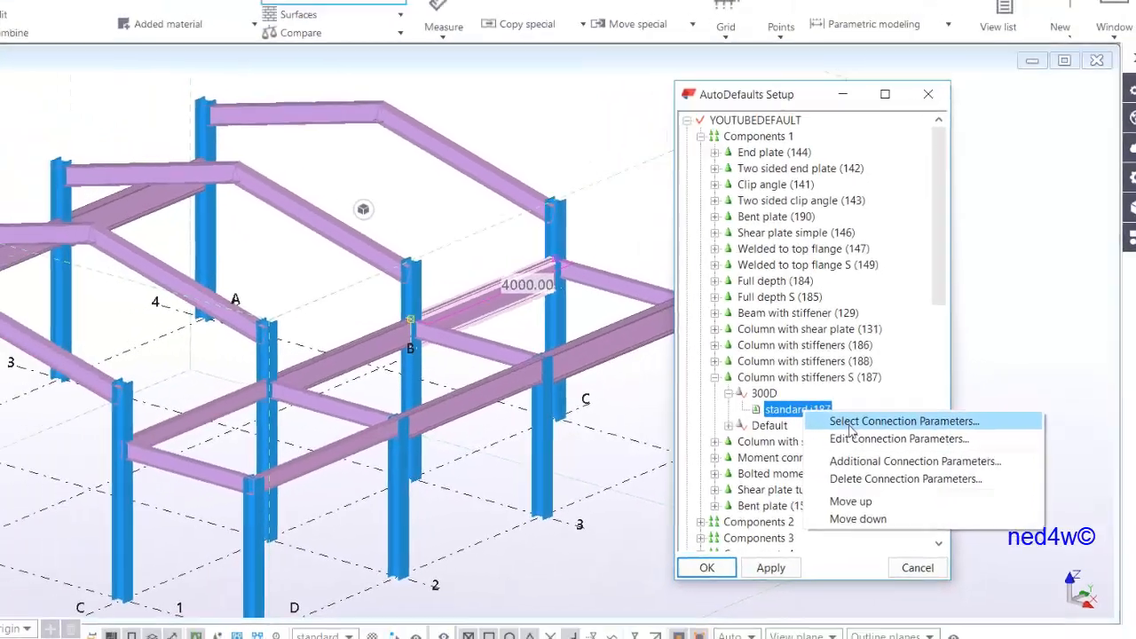
pyautogui.click(797, 422)
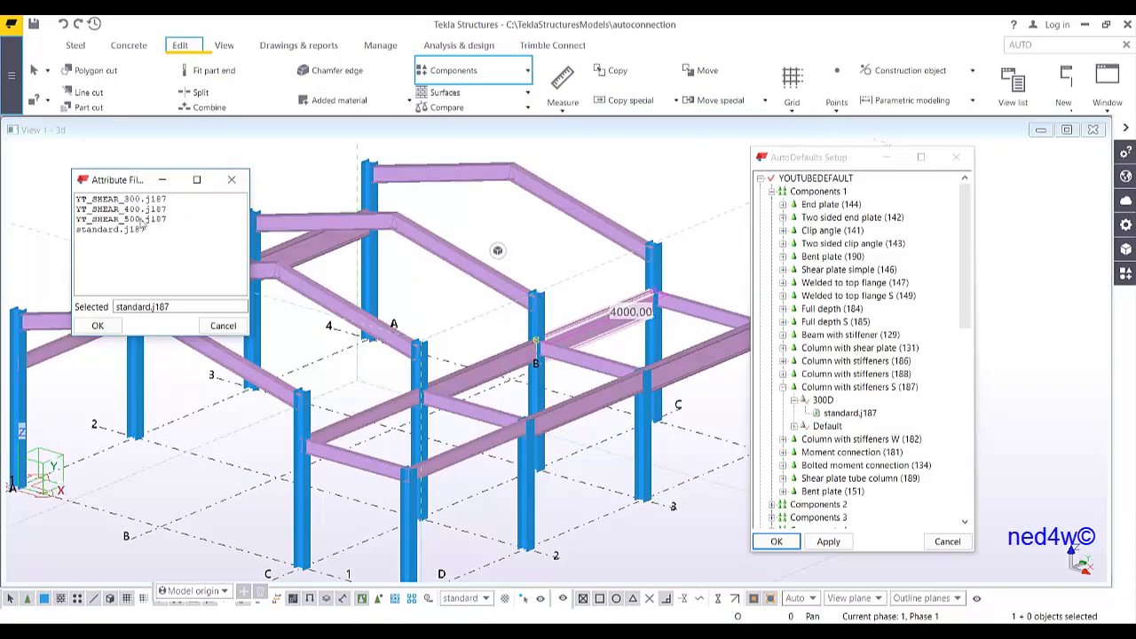
pyautogui.click(120, 200)
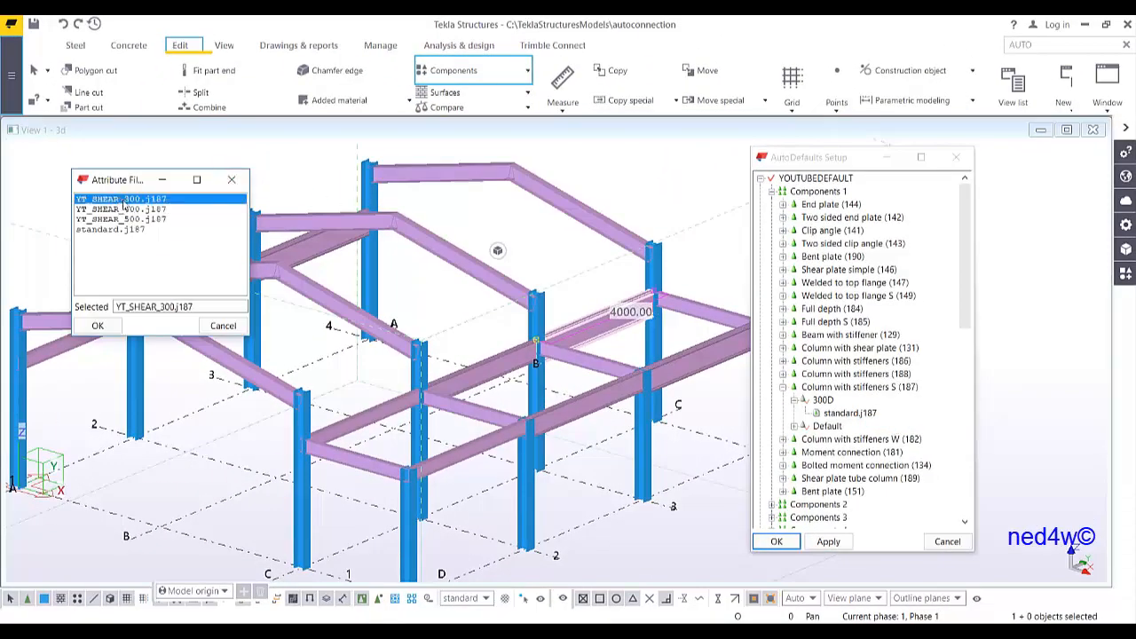
pyautogui.click(98, 326)
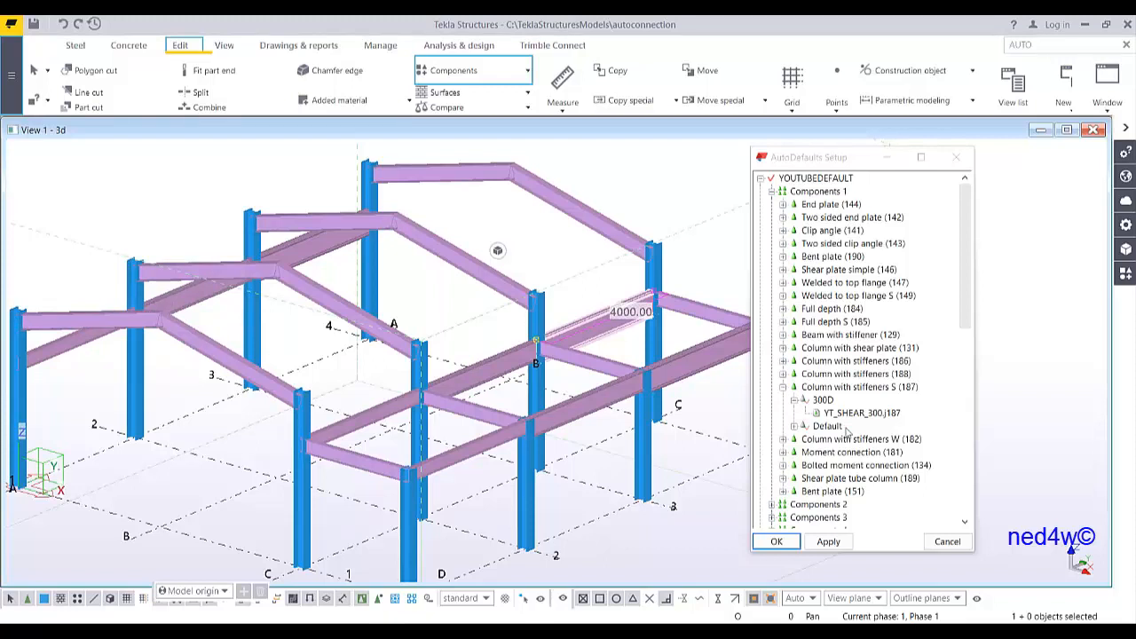
# Create an additional rule set under Column with stiffeners S, open it for editing and name it 400D
pyautogui.rightClick(865, 388)
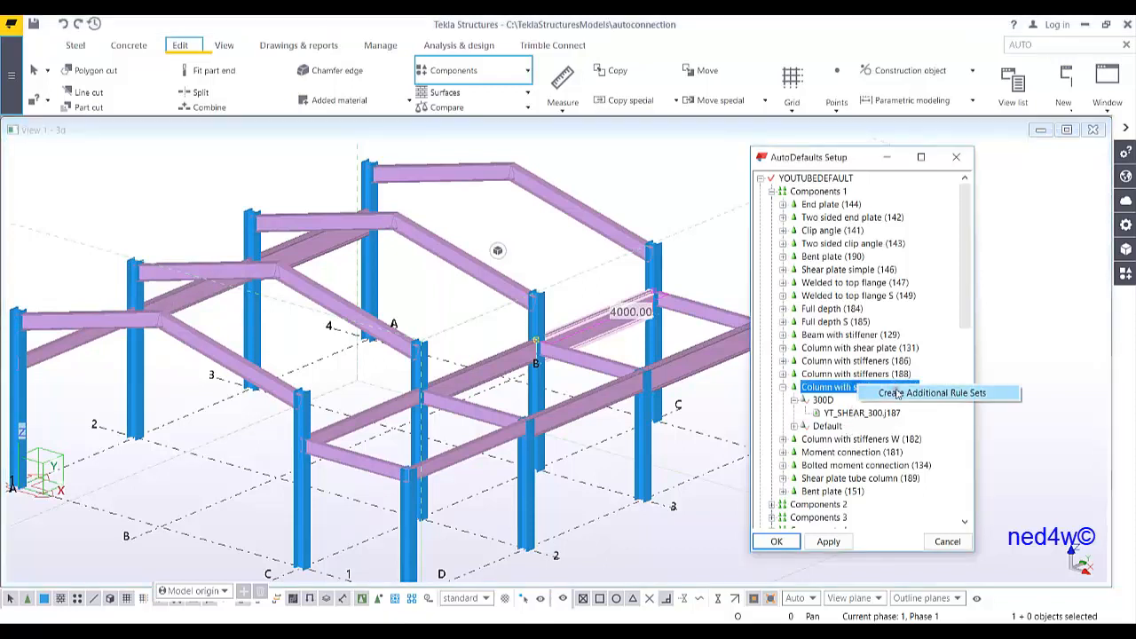
pyautogui.click(898, 393)
pyautogui.rightClick(824, 401)
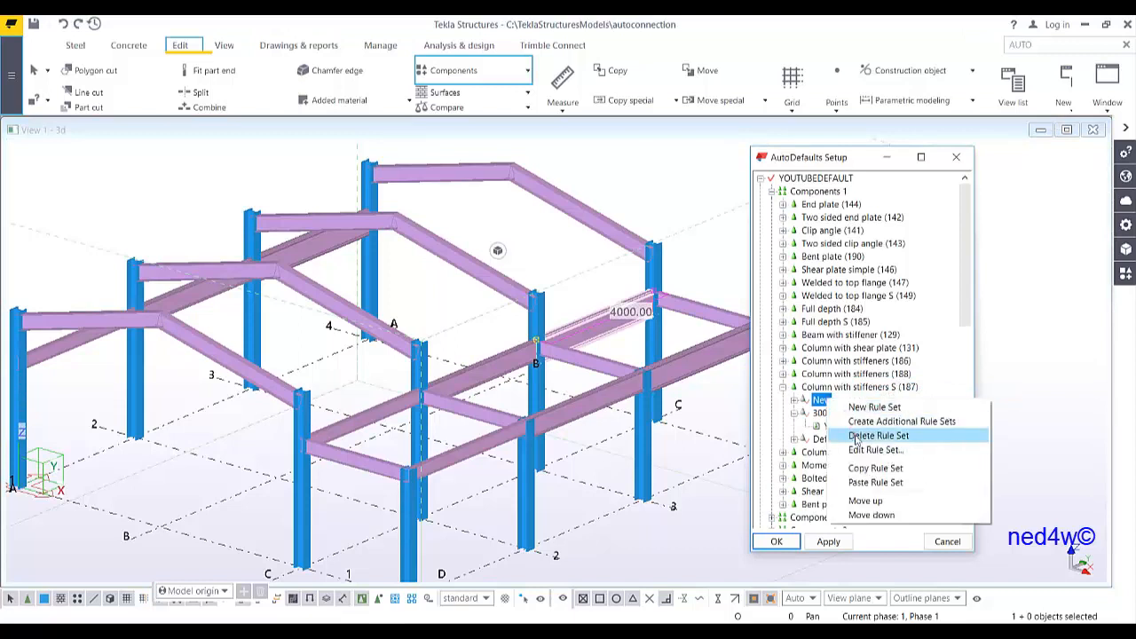
pyautogui.click(863, 451)
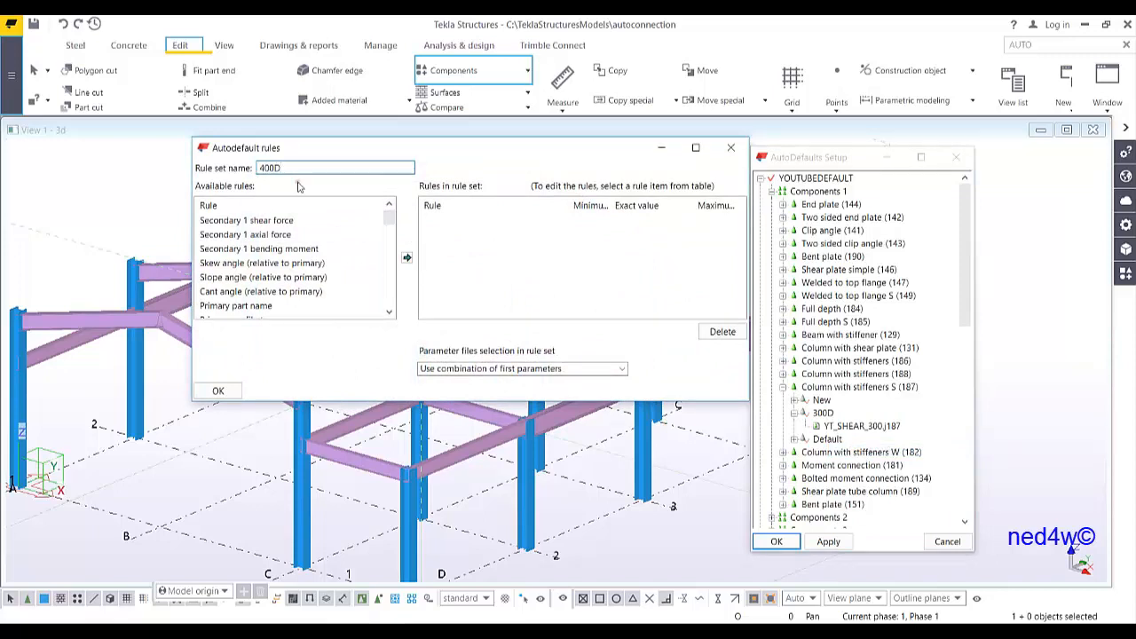
# Add a Primary part name rule to the 400D rule set with the exact value COLUMN
pyautogui.doubleClick(251, 306)
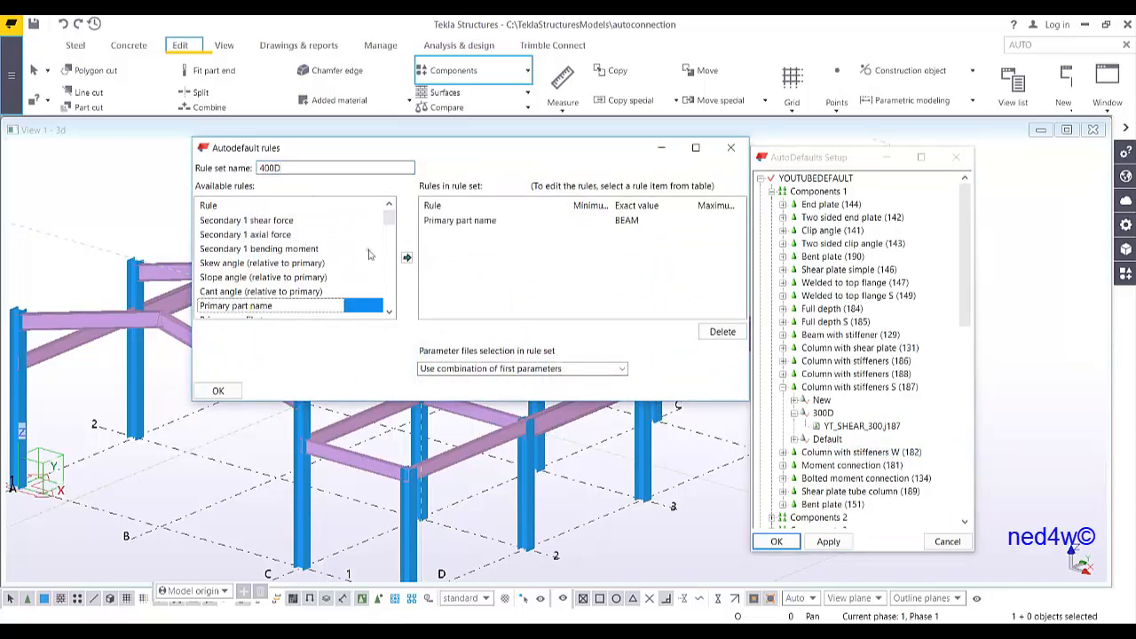
pyautogui.click(632, 220)
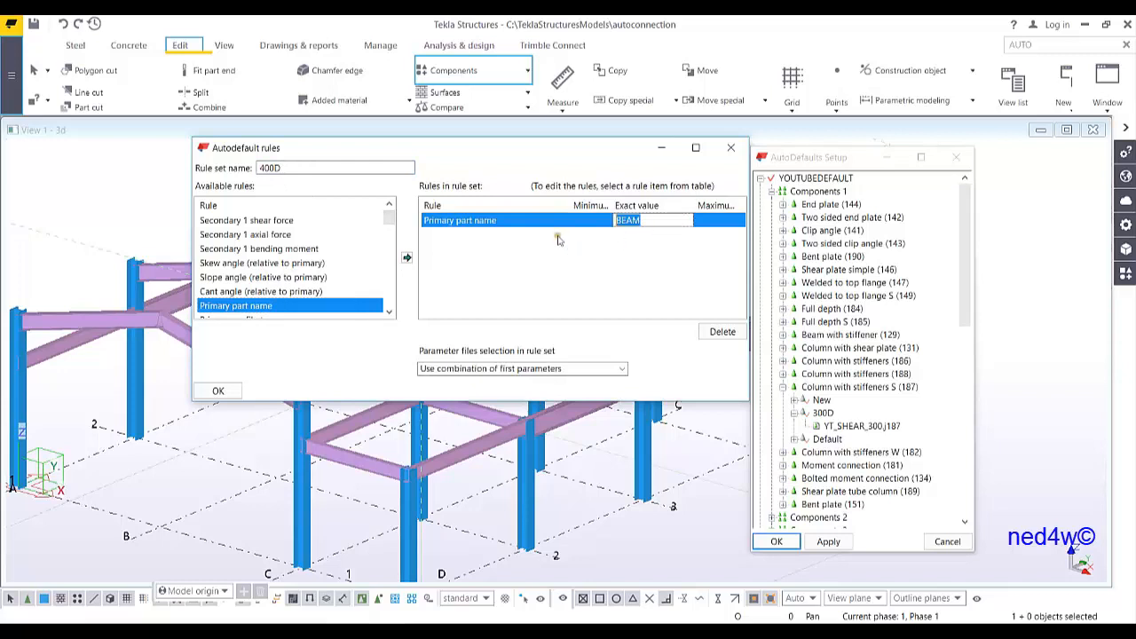
pyautogui.write('COLUMN')
# Add a Secondary 1 depth rule with a minimum of 400 and a maximum of 499
pyautogui.moveTo(388, 222); pyautogui.dragTo(388, 242)
pyautogui.click(261, 291)
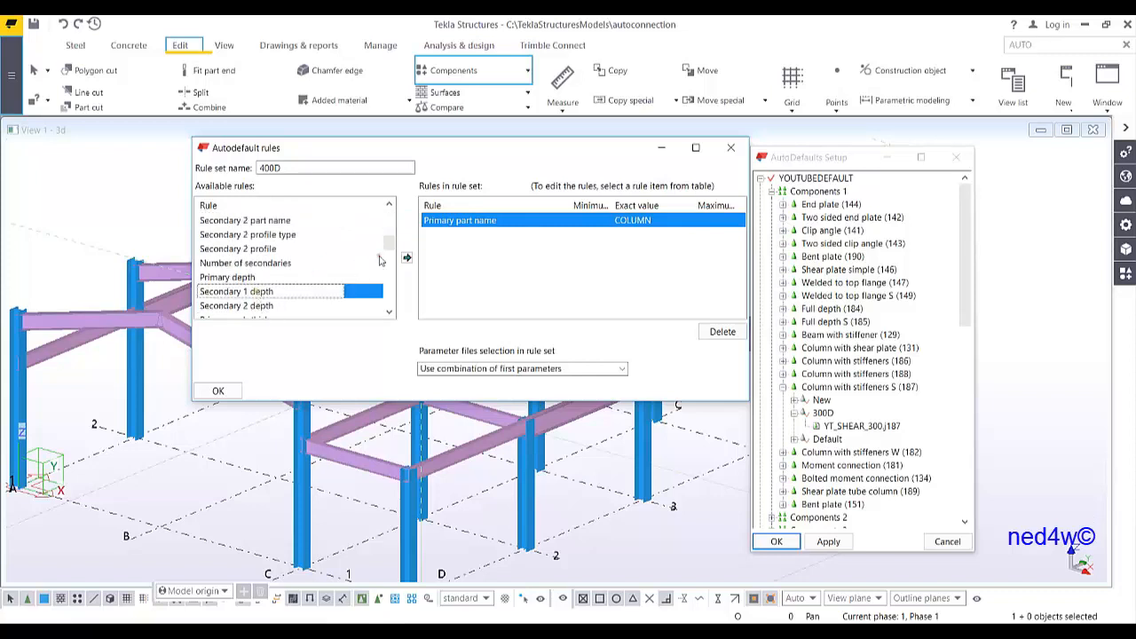
pyautogui.click(406, 257)
pyautogui.click(592, 234)
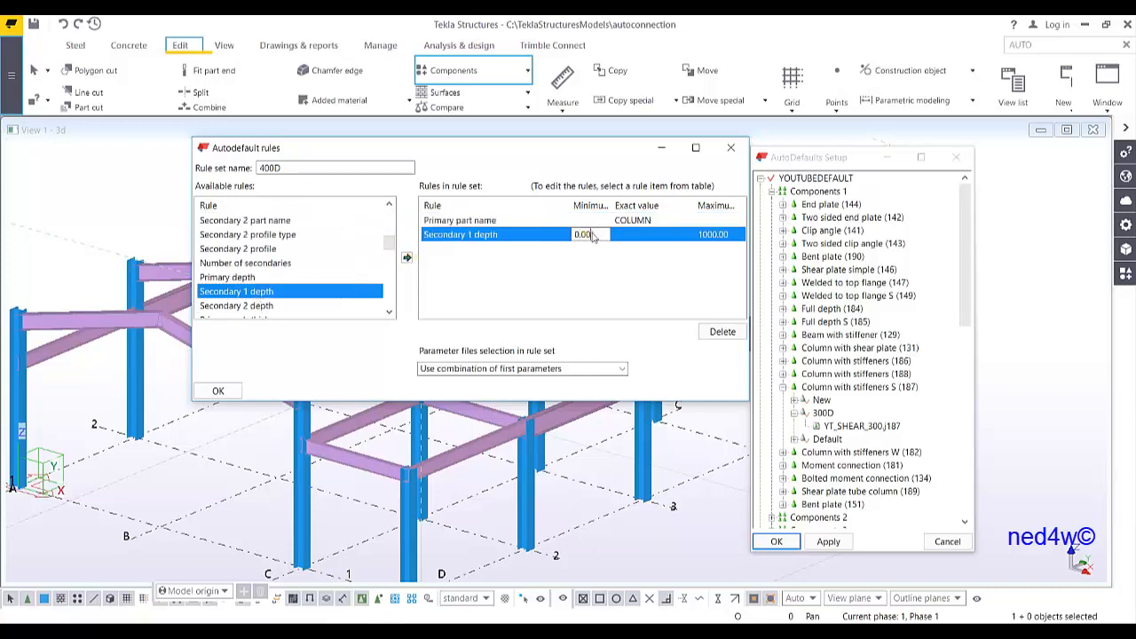
pyautogui.moveTo(592, 232); pyautogui.dragTo(558, 243)
pyautogui.write('400')
pyautogui.click(732, 236)
pyautogui.moveTo(732, 236); pyautogui.dragTo(662, 247)
pyautogui.write('4')
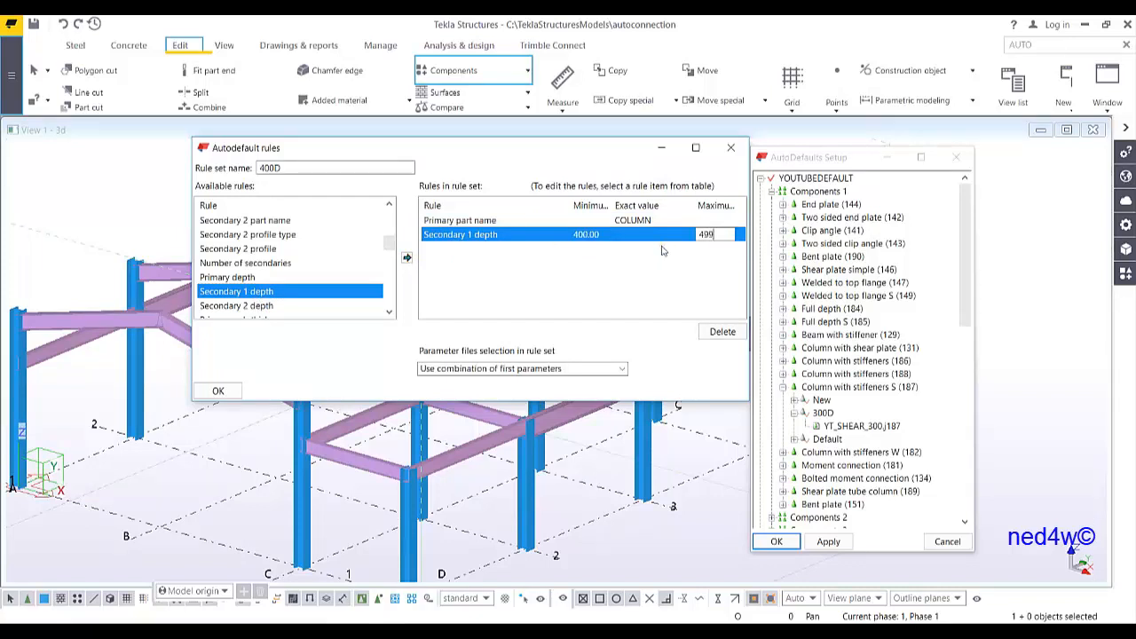
pyautogui.write('99')
# Set parameter file selection to iterate until the connection symbol is green and confirm the rule set
pyautogui.click(502, 369)
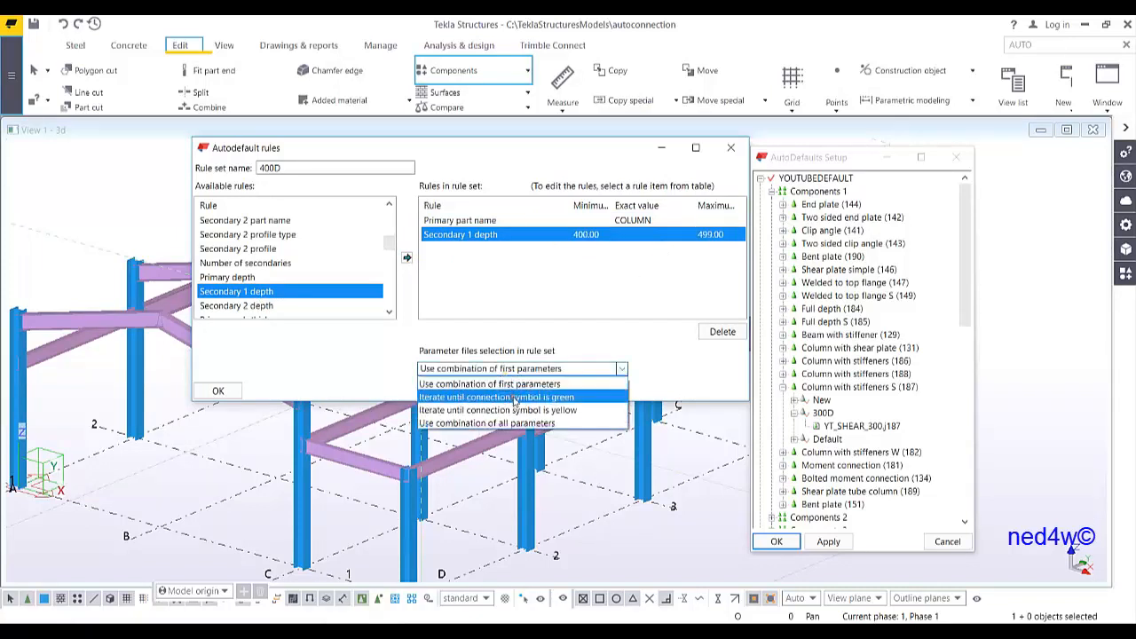
pyautogui.click(515, 398)
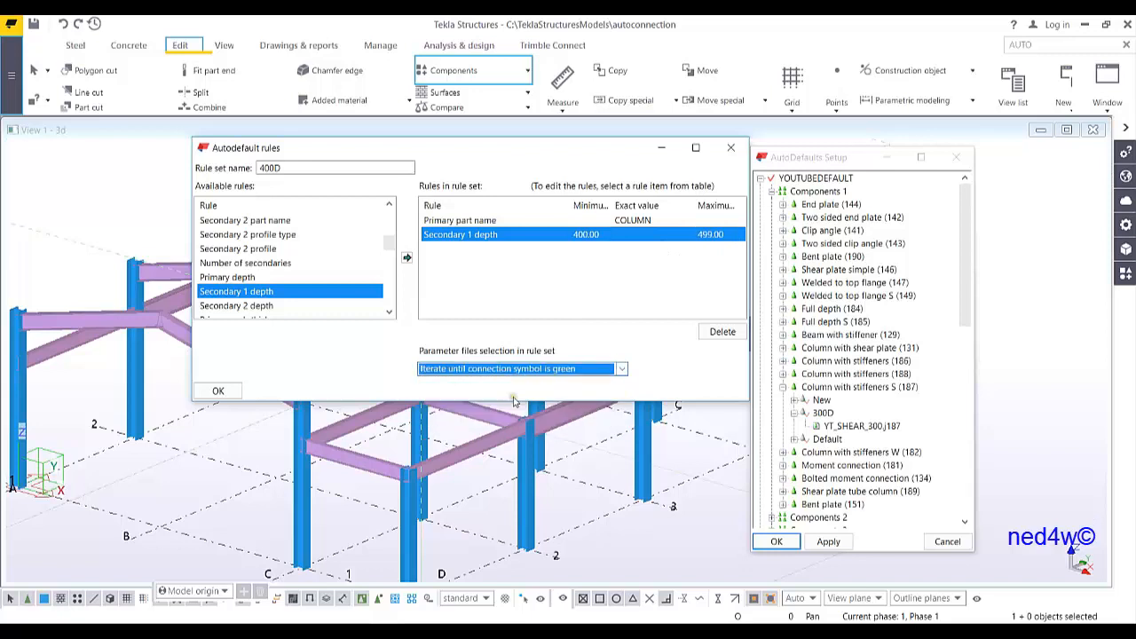
pyautogui.click(217, 392)
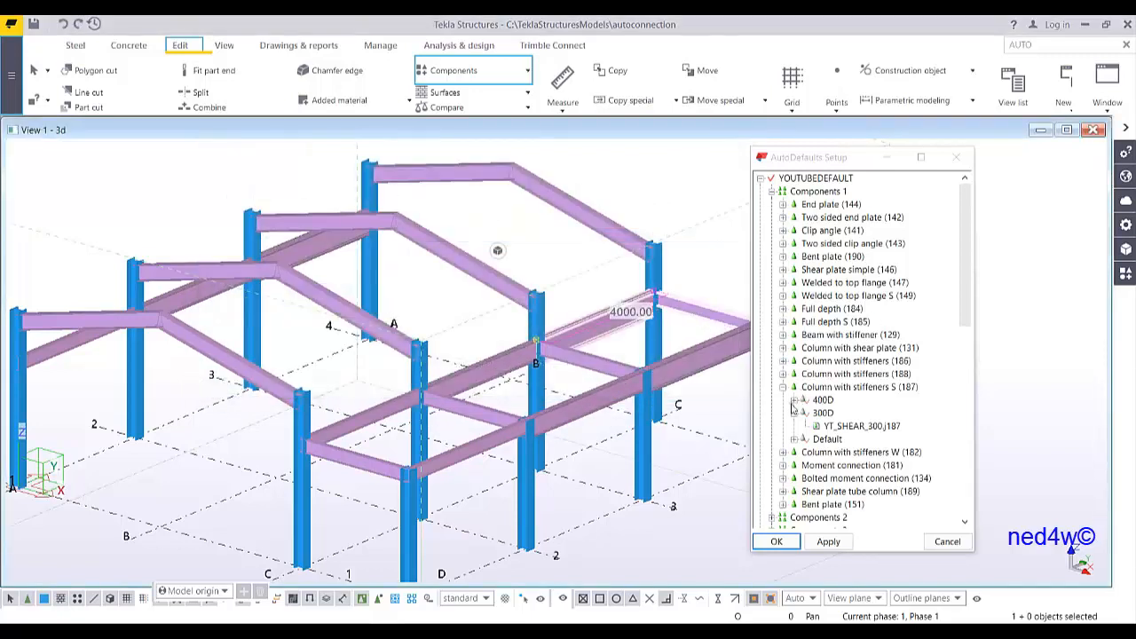
# Assign the YT_SHEAR_400.j187 parameter file to the 400D rule set
pyautogui.doubleClick(848, 414)
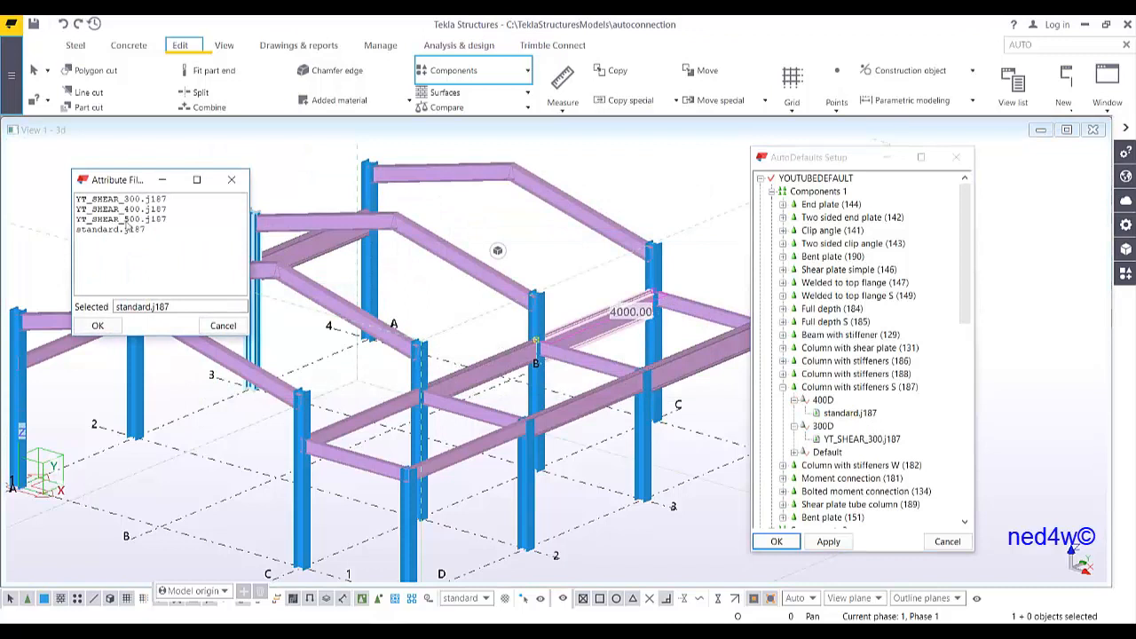
pyautogui.click(133, 209)
pyautogui.doubleClick(135, 210)
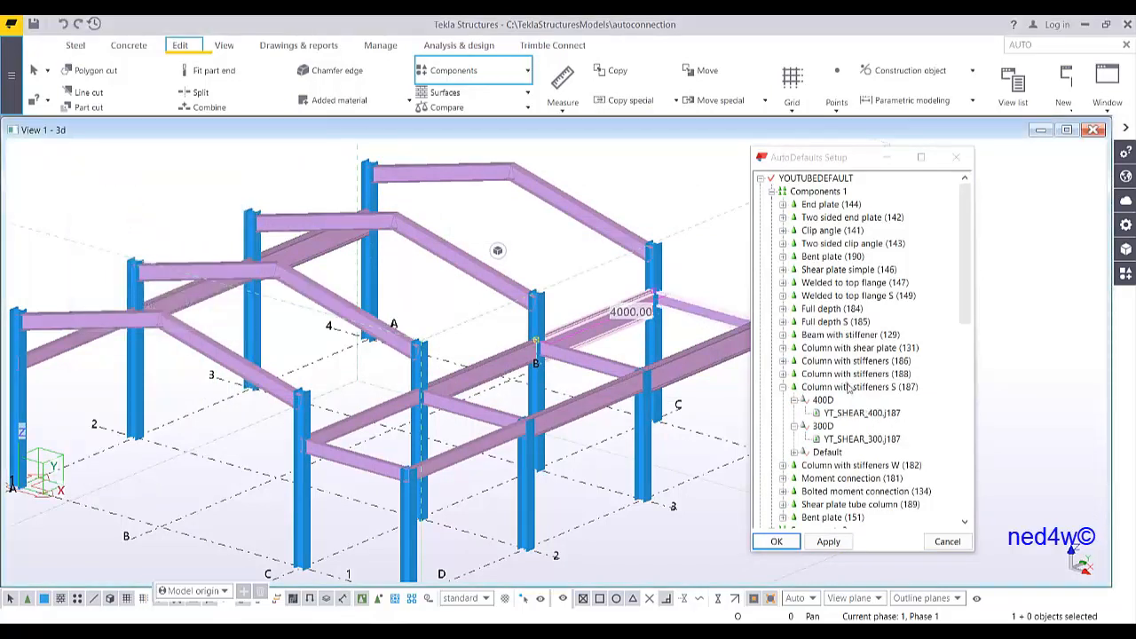
# Create another additional rule set under Column with stiffeners S, open it for editing and name it 500D
pyautogui.click(850, 388)
pyautogui.rightClick(849, 388)
pyautogui.click(888, 398)
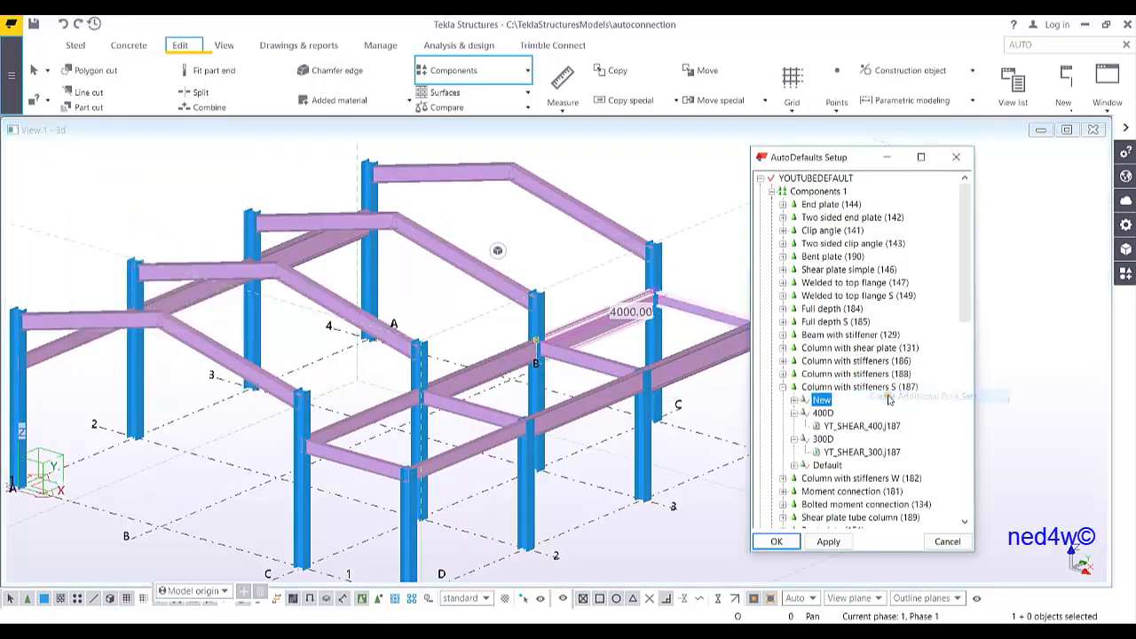
pyautogui.rightClick(822, 401)
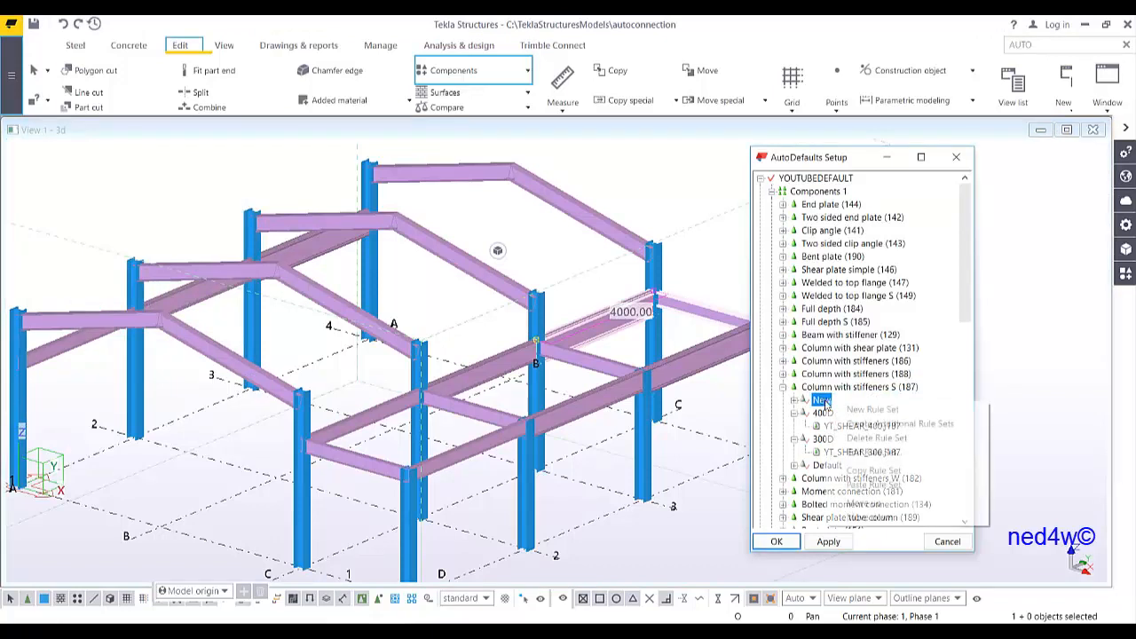
pyautogui.click(862, 456)
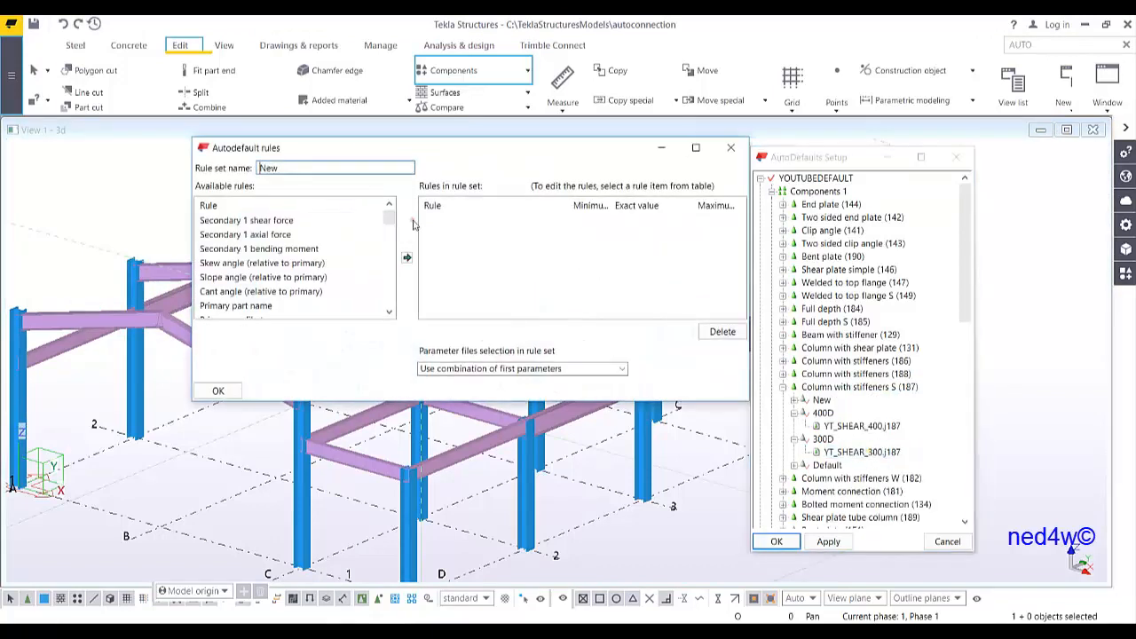
pyautogui.doubleClick(317, 169)
pyautogui.write('500D')
# Add a Primary part name rule to the 500D rule set with the exact value COLUMN
pyautogui.doubleClick(270, 305)
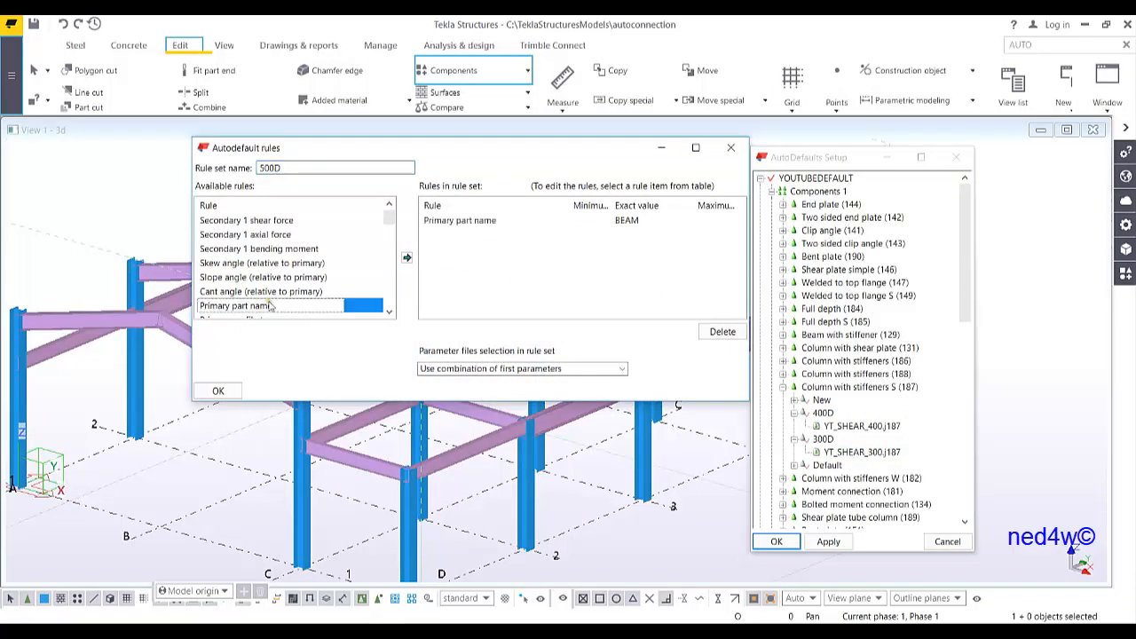
pyautogui.click(621, 220)
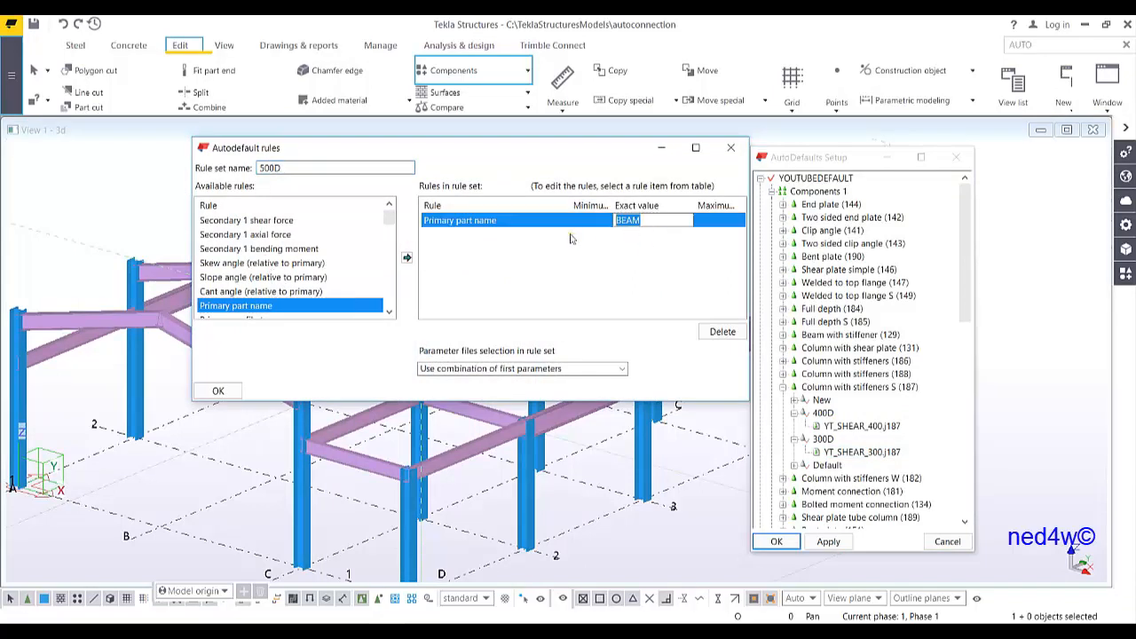
pyautogui.write('COLUMN')
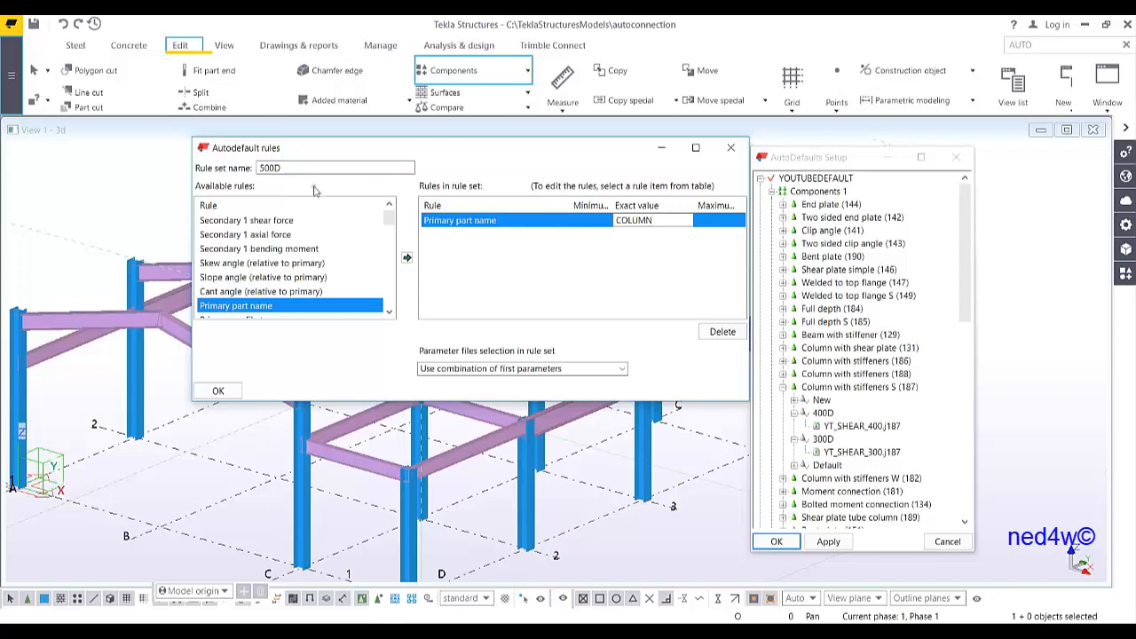
# Add a Secondary 1 depth rule with a minimum of 500 and a maximum of 599
pyautogui.scroll(3, 293, 257)
pyautogui.doubleClick(270, 250)
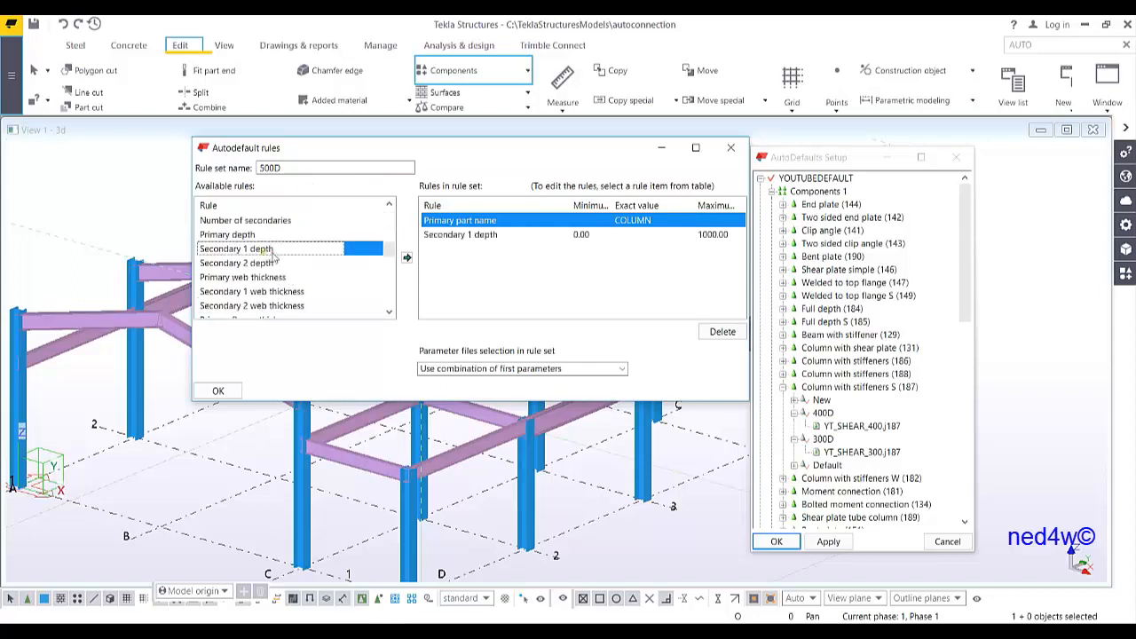
pyautogui.click(582, 235)
pyautogui.write('4')
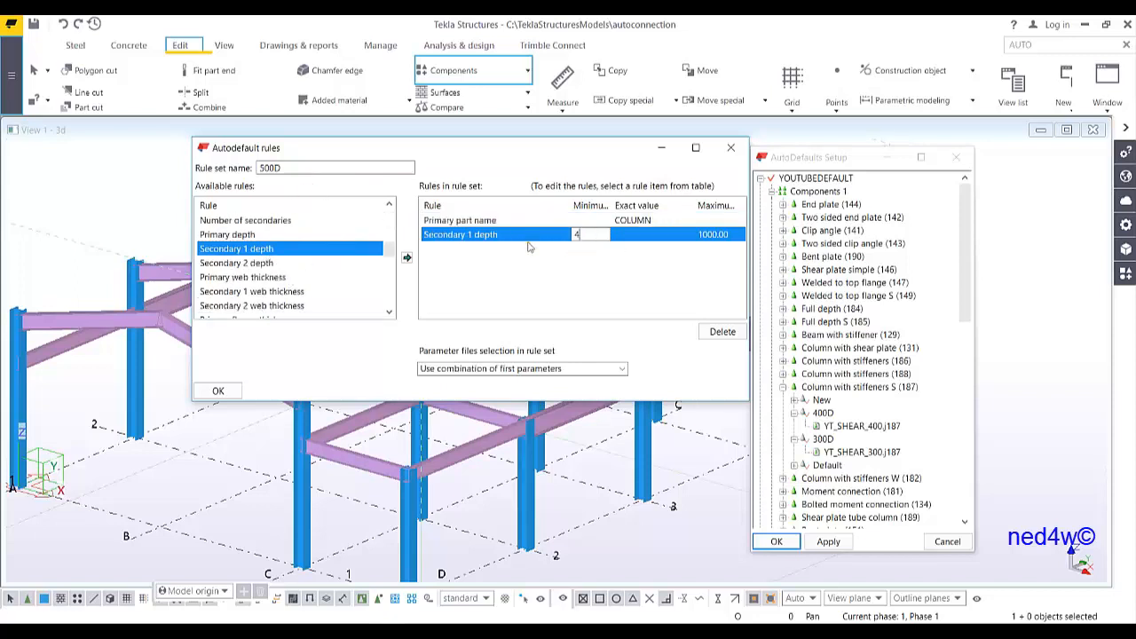
pyautogui.click(733, 235)
pyautogui.write('599')
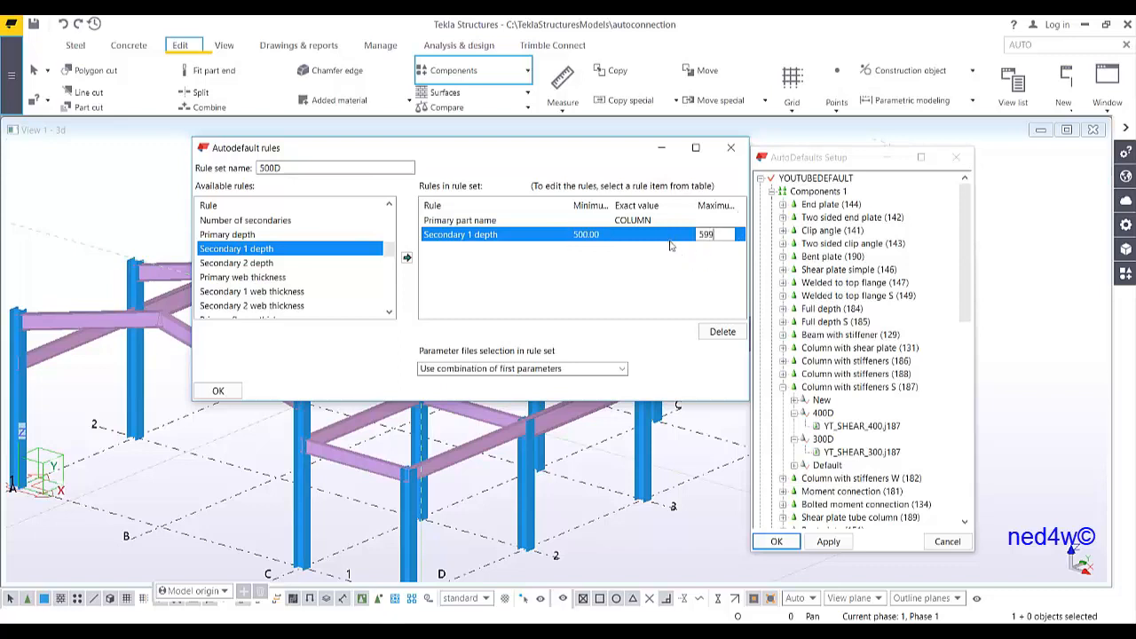
# Set parameter file selection to iterate until the connection symbol is green and confirm the 500D rule set
pyautogui.click(559, 368)
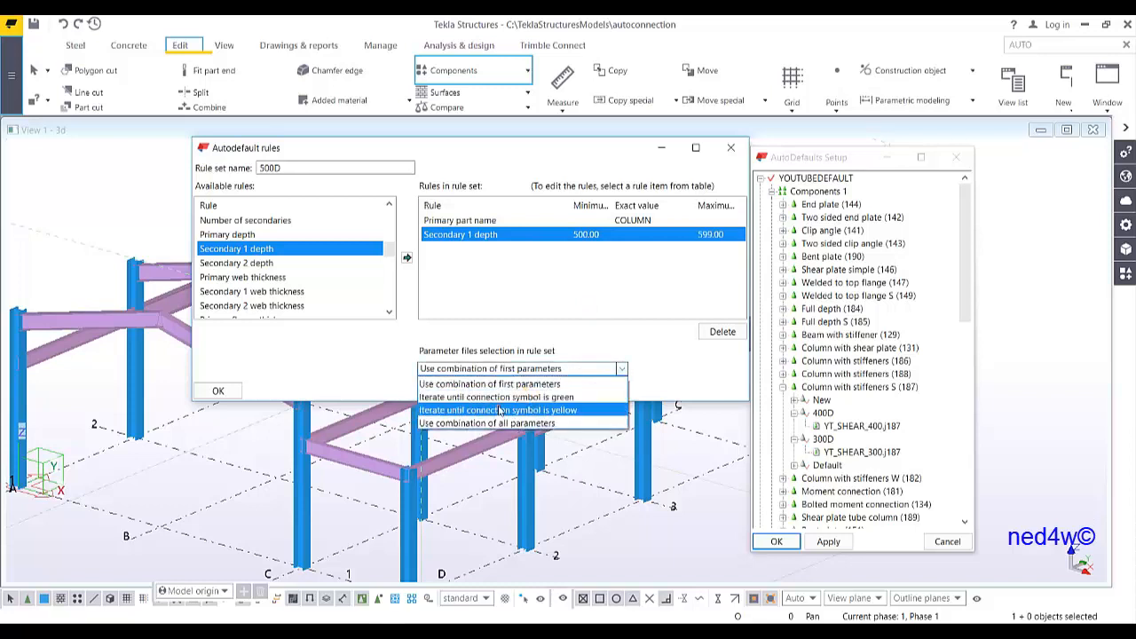
pyautogui.click(509, 398)
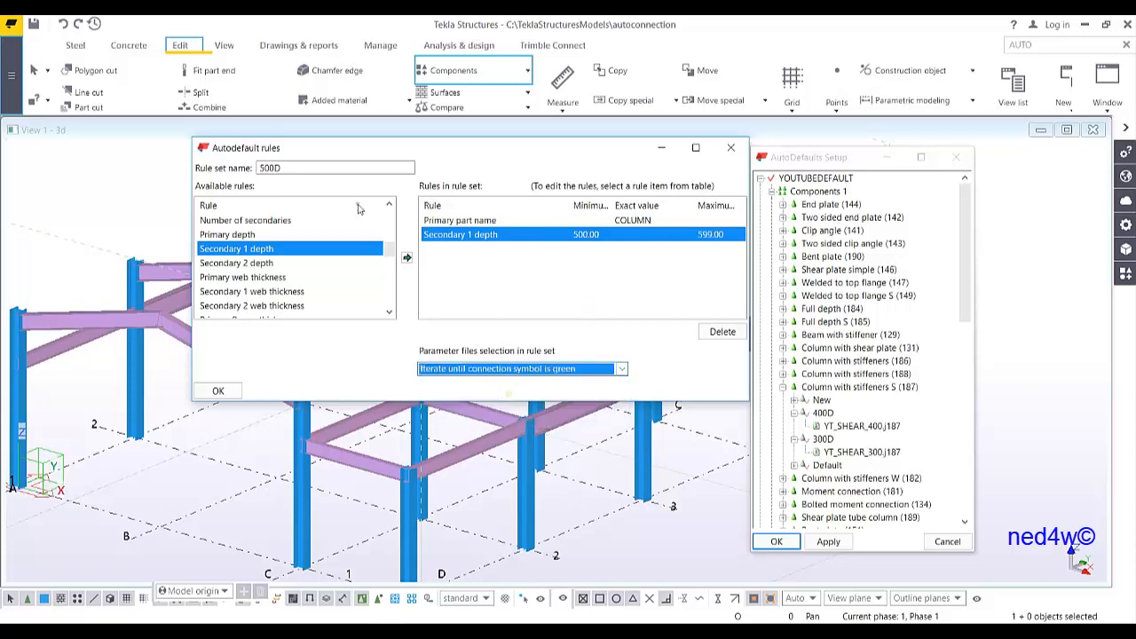
pyautogui.click(217, 392)
# Assign the YT_SHEAR_500.j187 parameter file to the 500D rule set
pyautogui.click(796, 400)
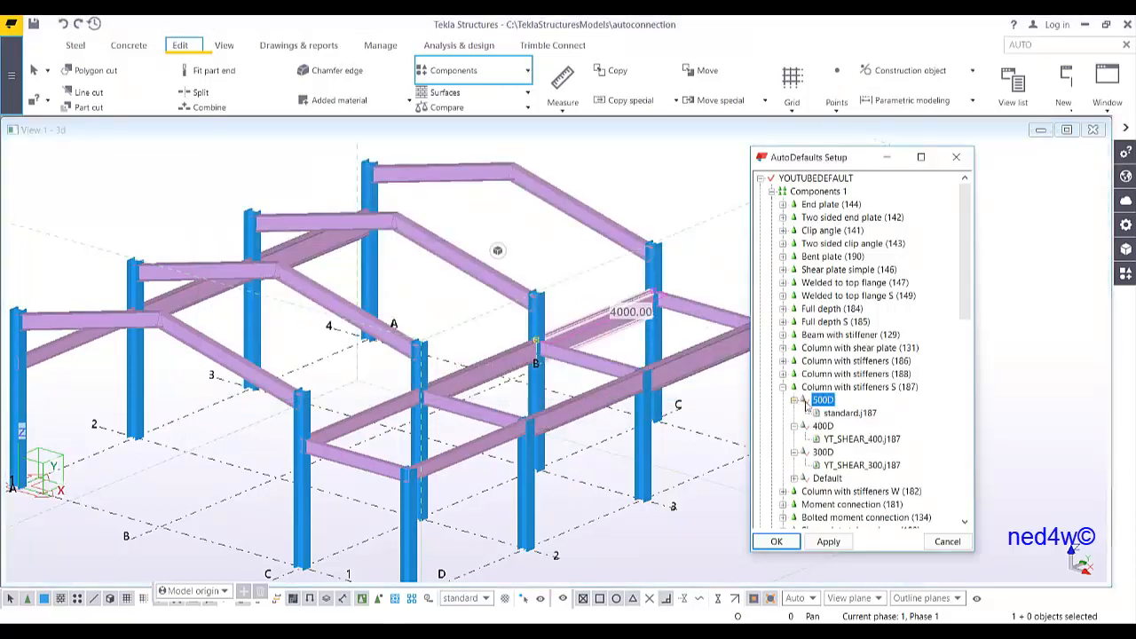
pyautogui.click(834, 414)
pyautogui.click(835, 413)
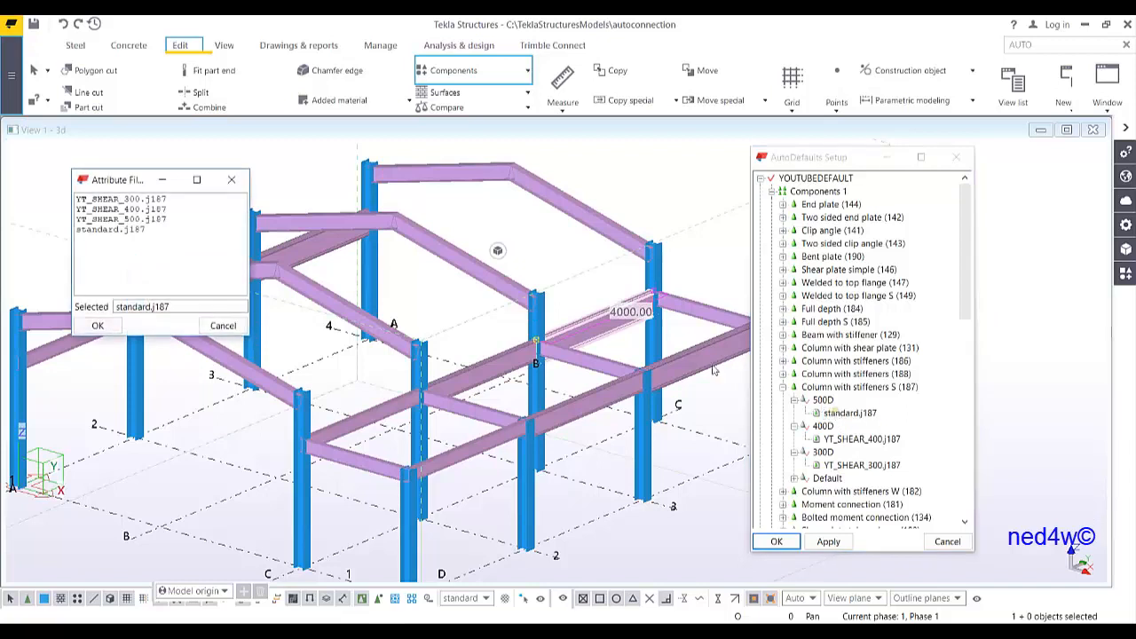
pyautogui.doubleClick(144, 225)
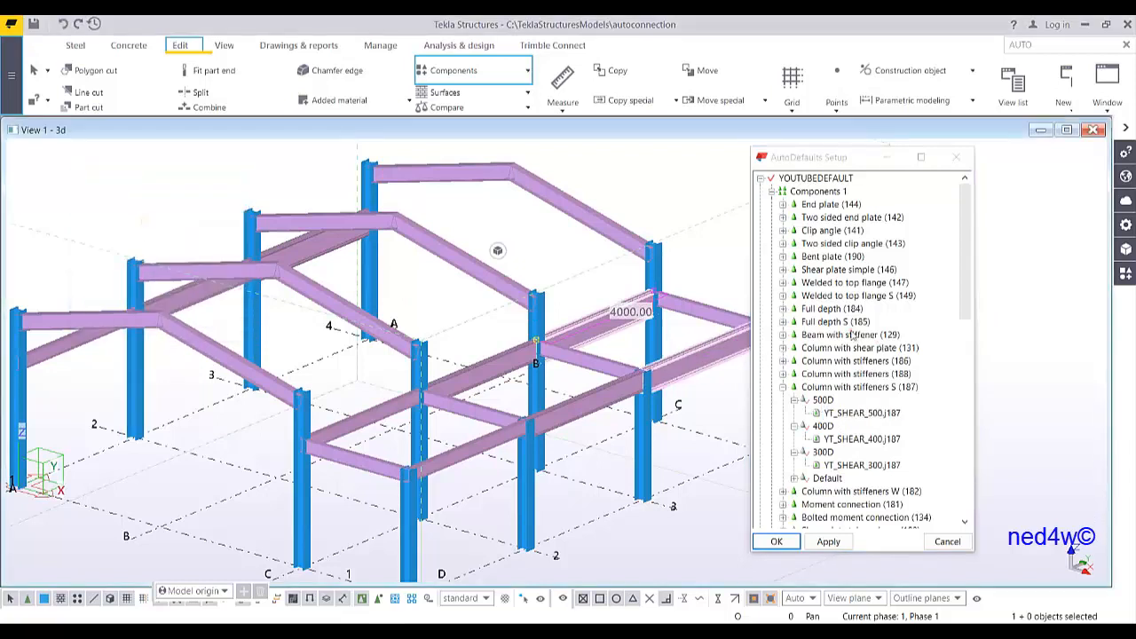
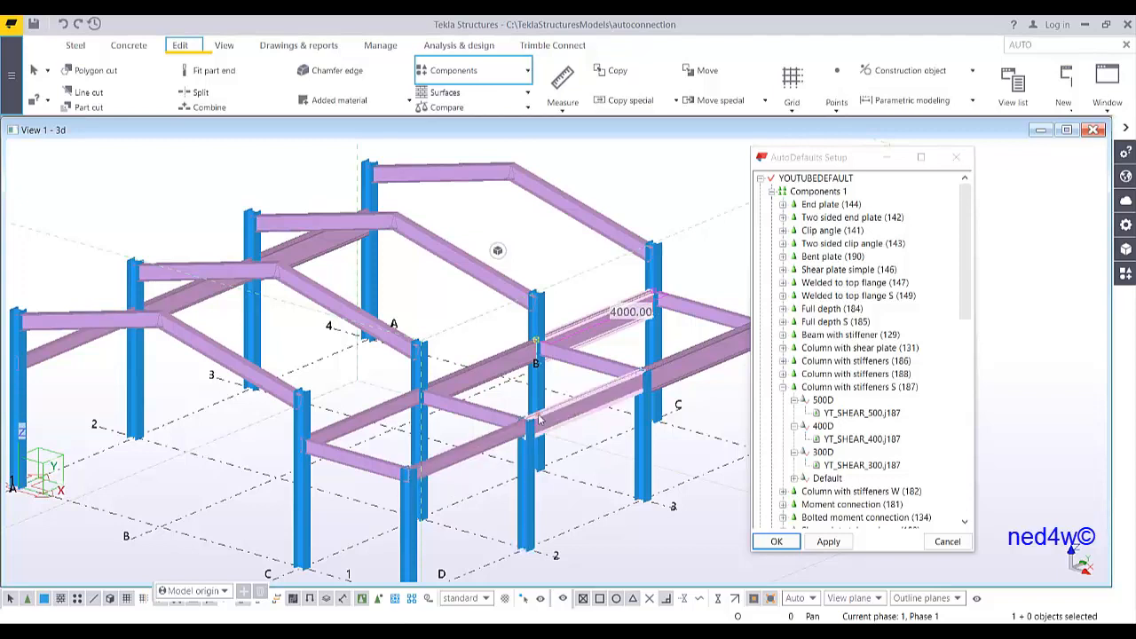
# Create an additional rule set under the Clip angle (141) component
pyautogui.click(783, 230)
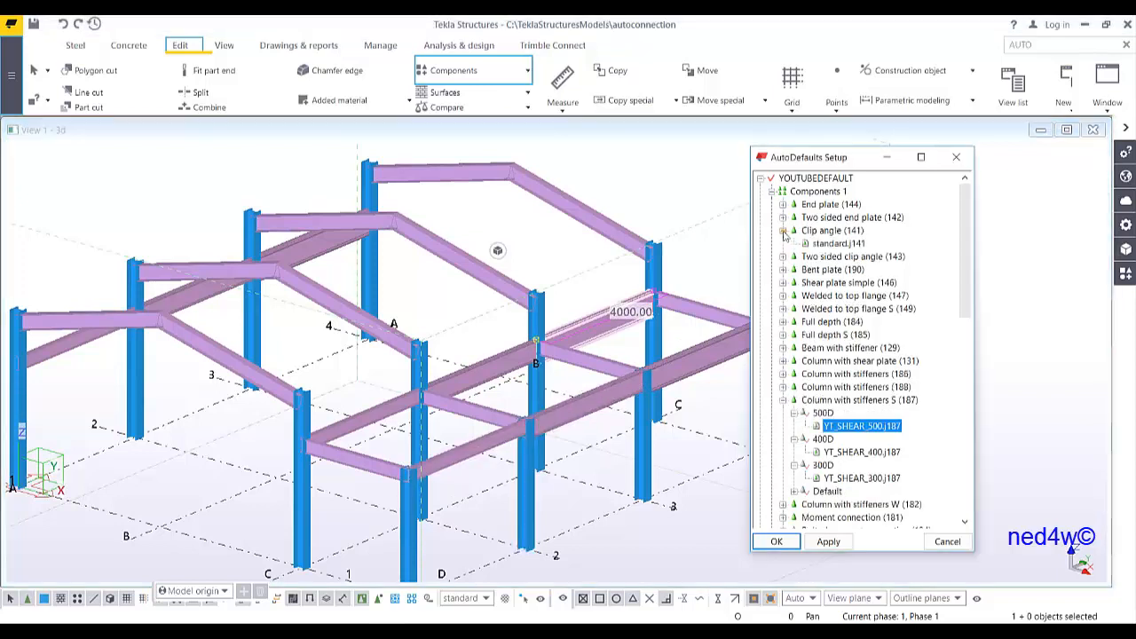
pyautogui.rightClick(827, 241)
pyautogui.click(870, 244)
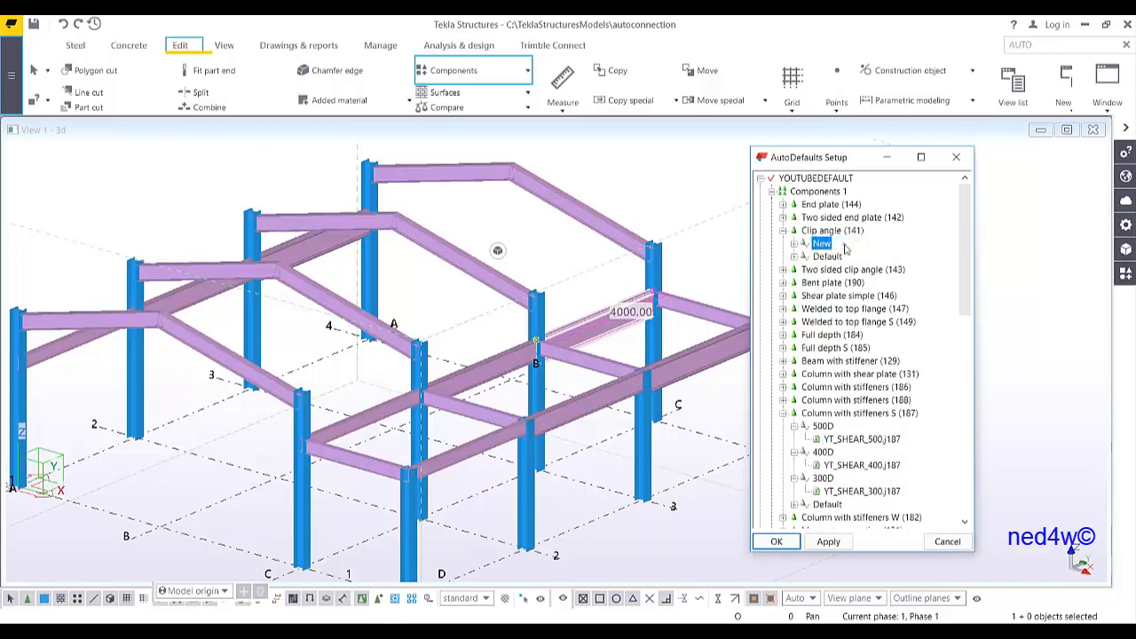
# Open the new Clip angle rule set for editing and name it BEAMCLIP
pyautogui.rightClick(823, 244)
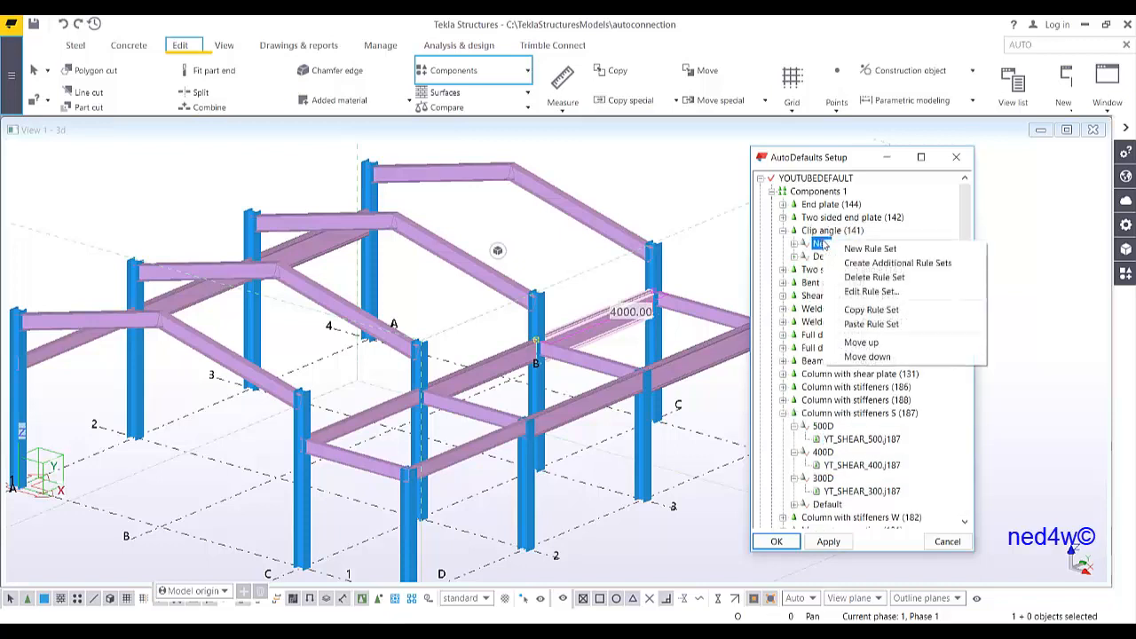
pyautogui.click(862, 296)
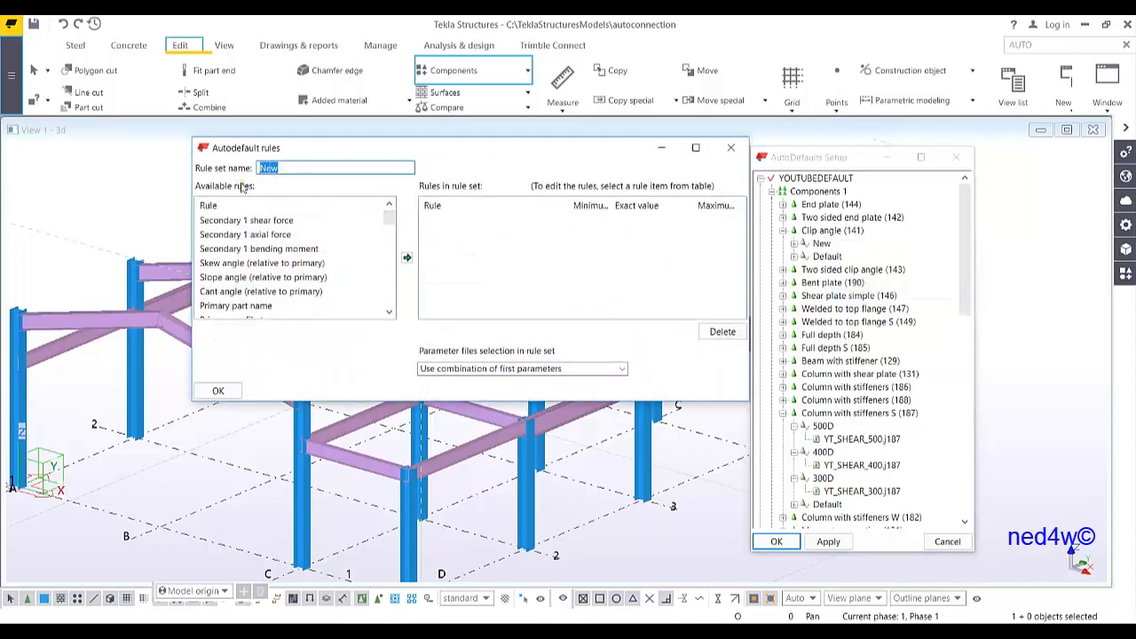
pyautogui.write('BEAMCLIP')
# Add a Primary part name rule with exact value COLUMN and a Secondary 1 part name rule with BEAM
pyautogui.doubleClick(266, 306)
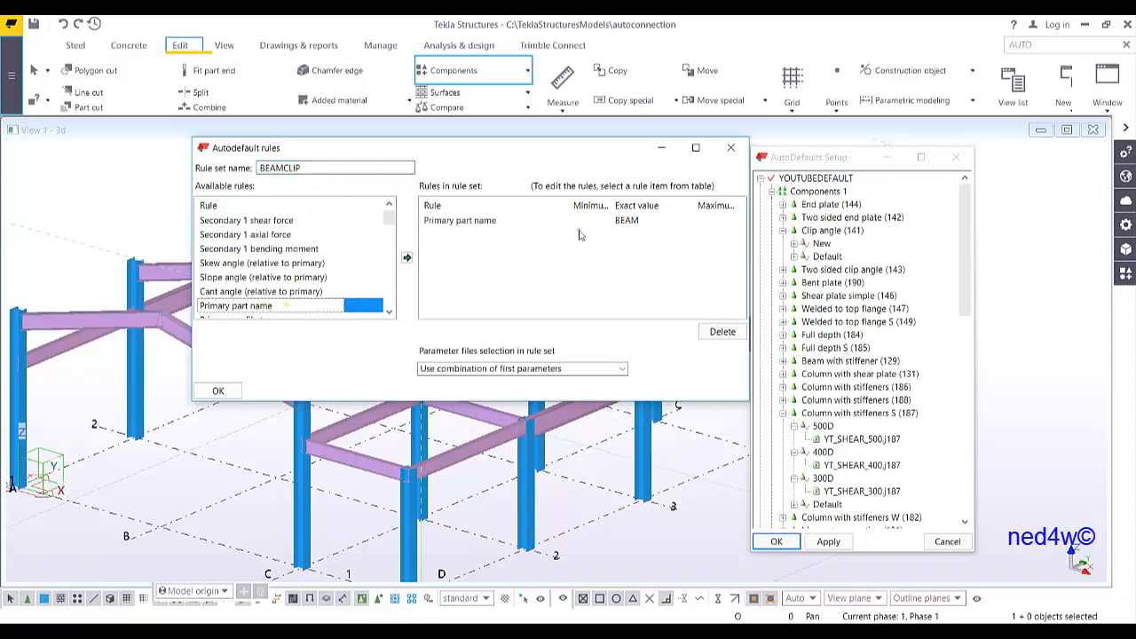
pyautogui.click(636, 226)
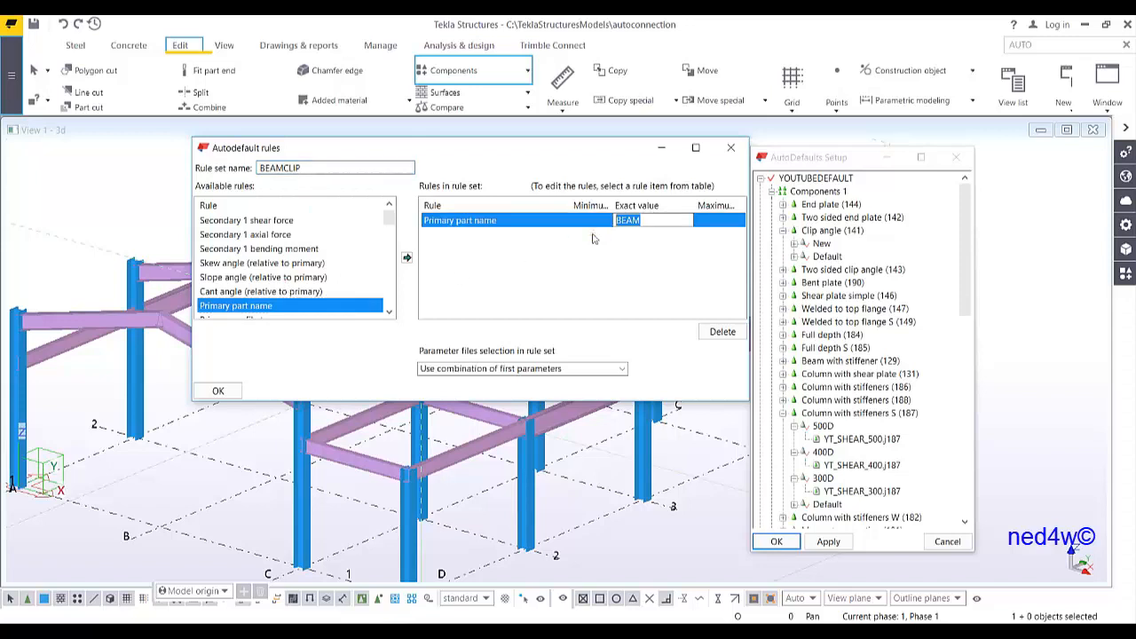
pyautogui.write('COLUMN')
pyautogui.moveTo(392, 218); pyautogui.dragTo(393, 229)
pyautogui.doubleClick(293, 297)
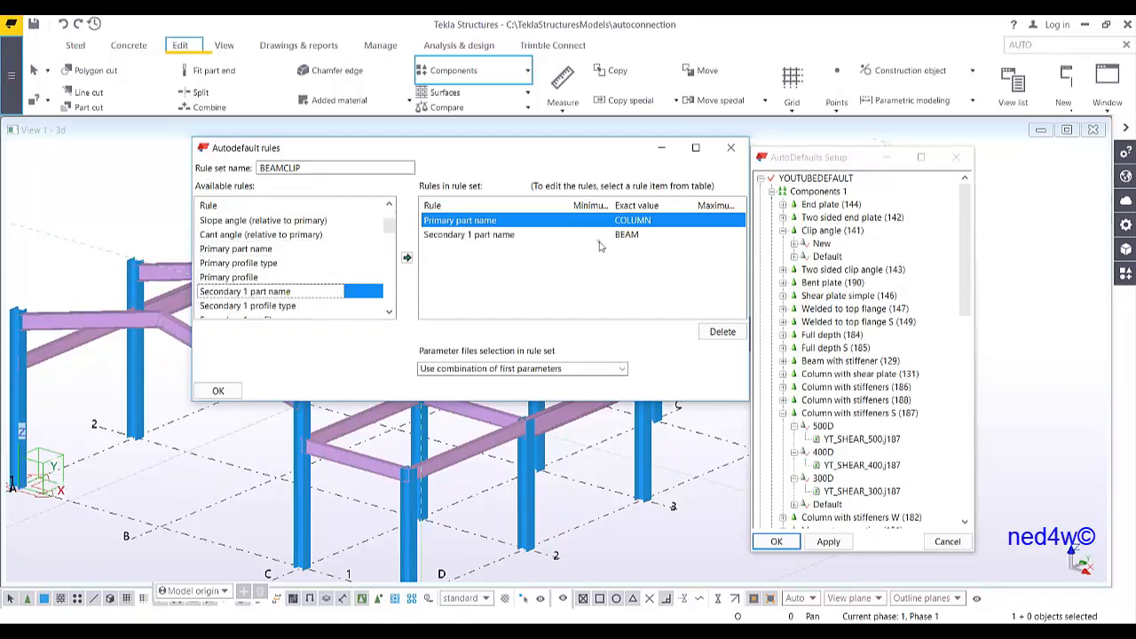
# Set parameter file selection to iterate until the connection symbol is green and confirm the BEAMCLIP rule set
pyautogui.click(545, 369)
pyautogui.click(523, 401)
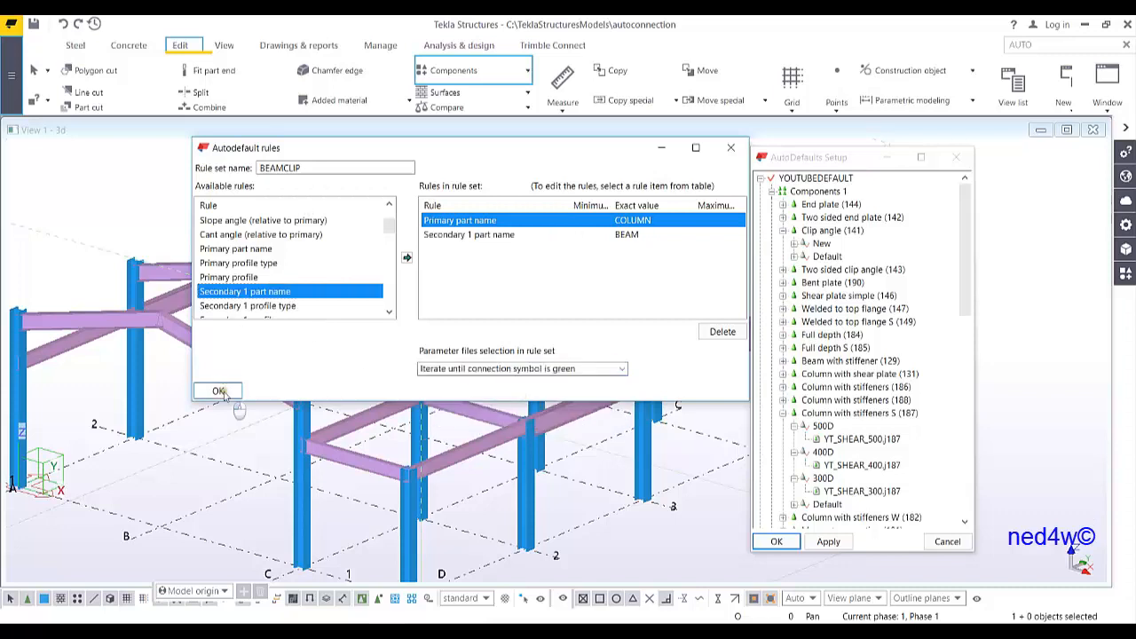
pyautogui.click(217, 391)
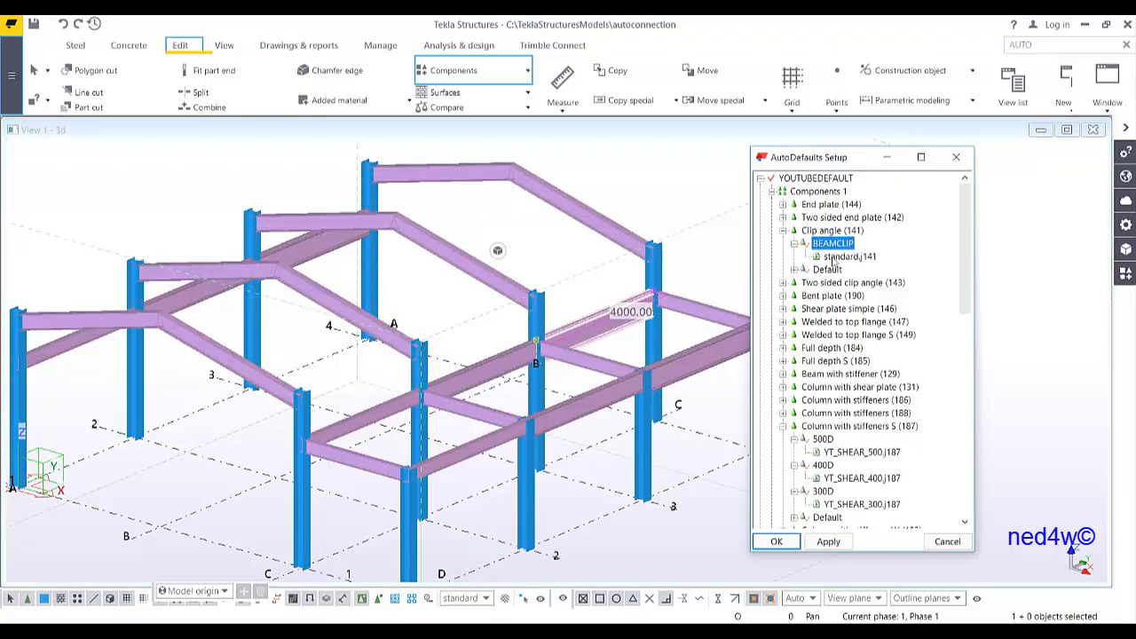
# Assign the YT_CLIPANGLE1.j141 parameter file to the BEAMCLIP rule set
pyautogui.doubleClick(837, 257)
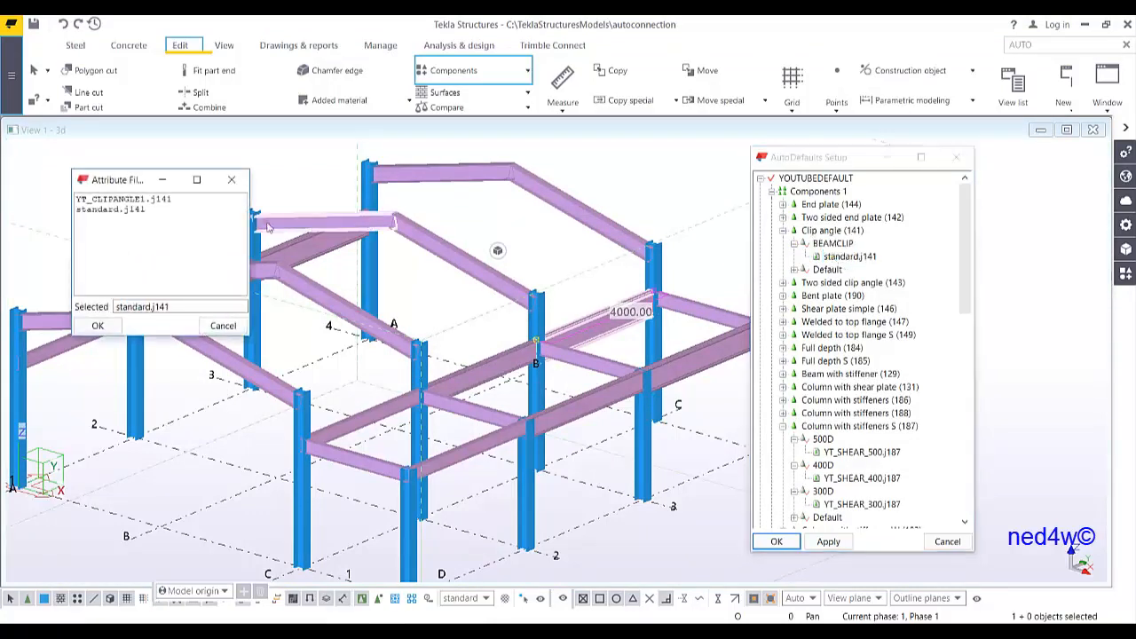
pyautogui.click(116, 200)
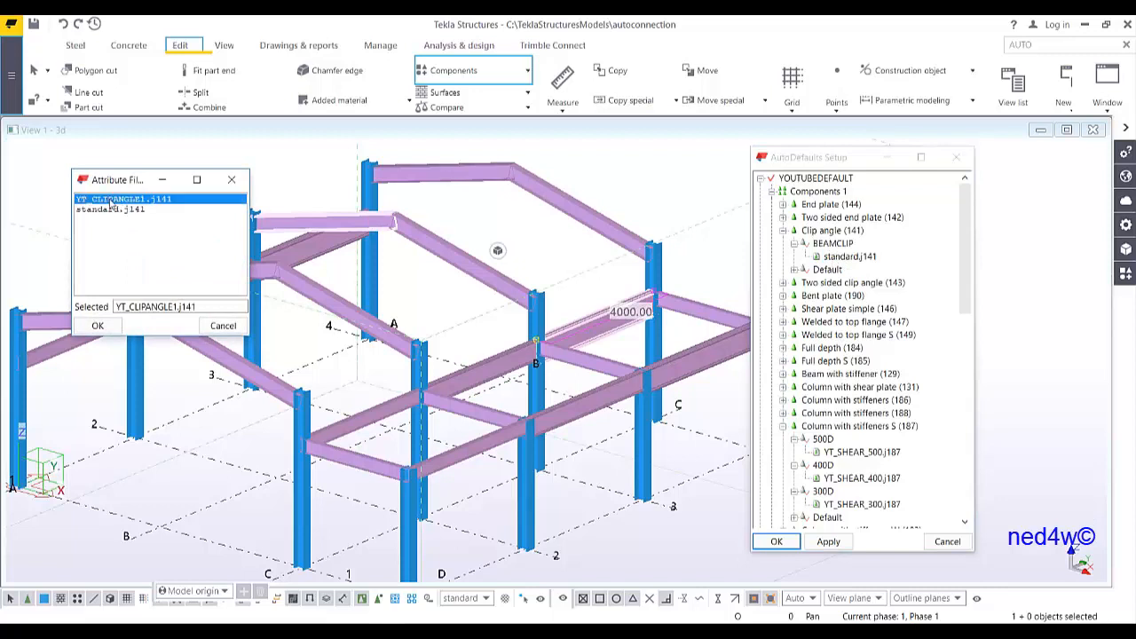
pyautogui.click(96, 325)
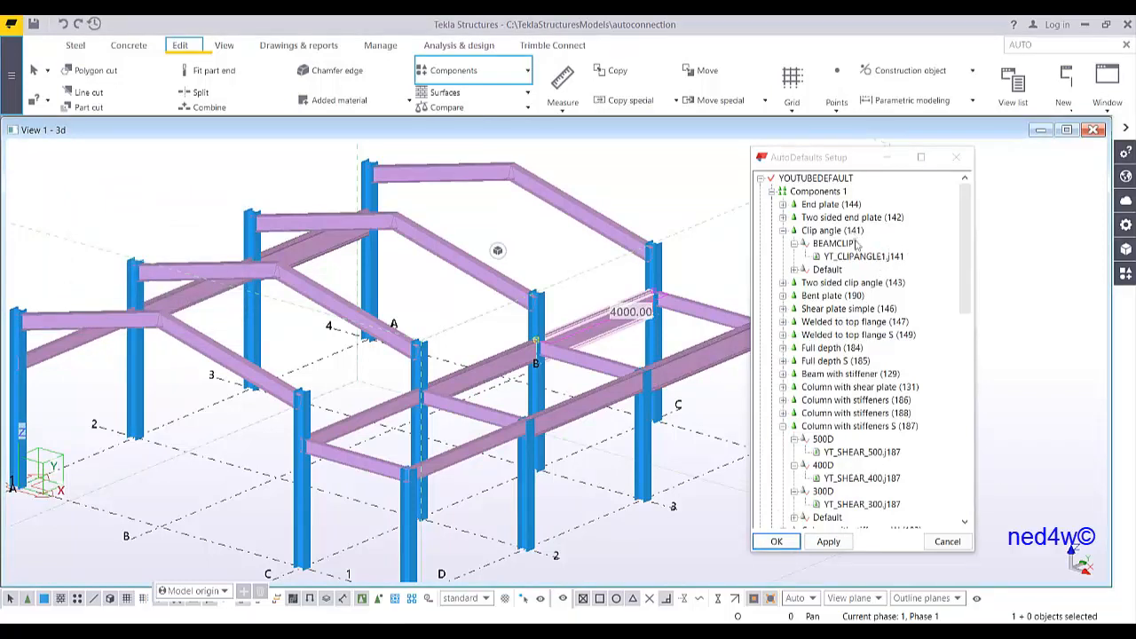
pyautogui.scroll(-1, 799, 417)
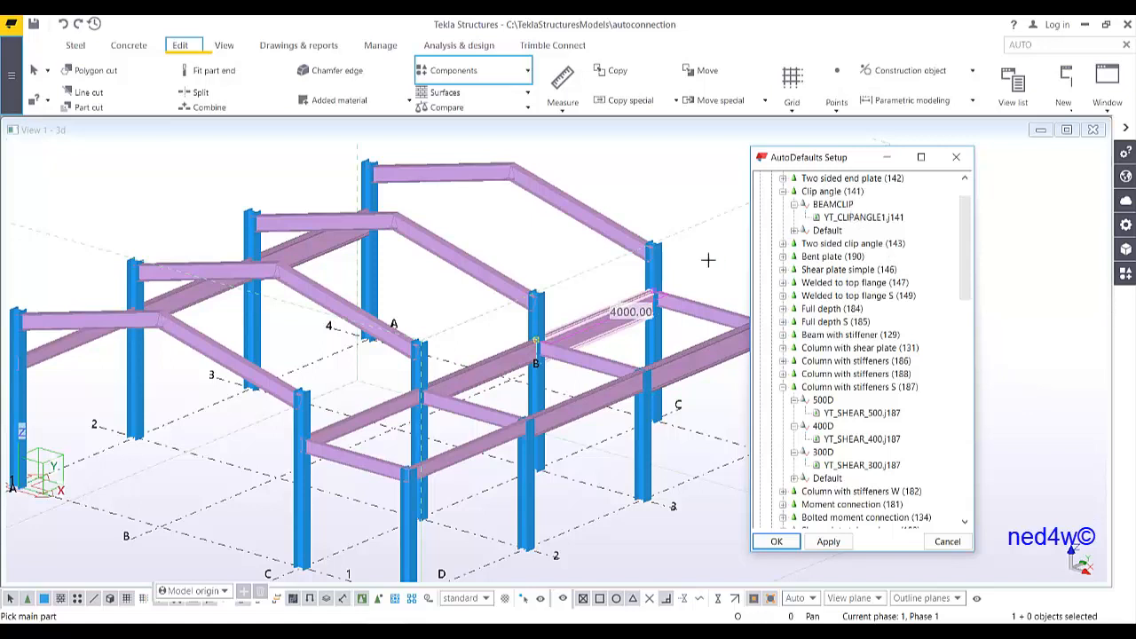
pyautogui.rightClick(628, 185)
pyautogui.click(659, 190)
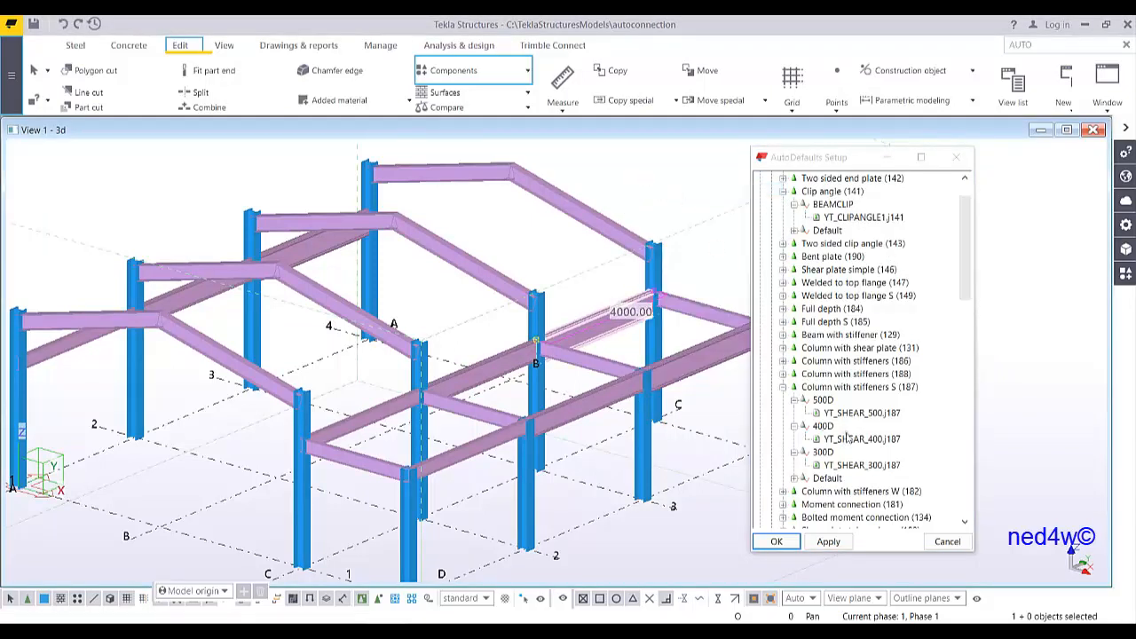
pyautogui.moveTo(325, 397); pyautogui.dragTo(349, 375, button='middle')
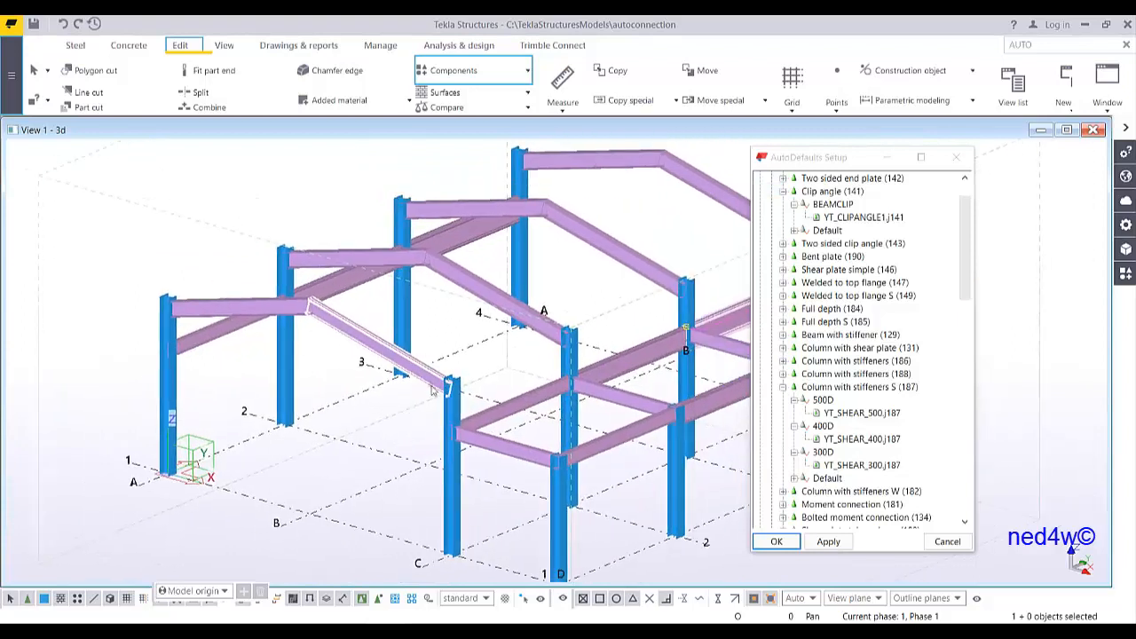
# Create an additional rule set under the Haunch (40) component in Components 7
pyautogui.scroll(-3, 818, 310)
pyautogui.scroll(-2, 828, 391)
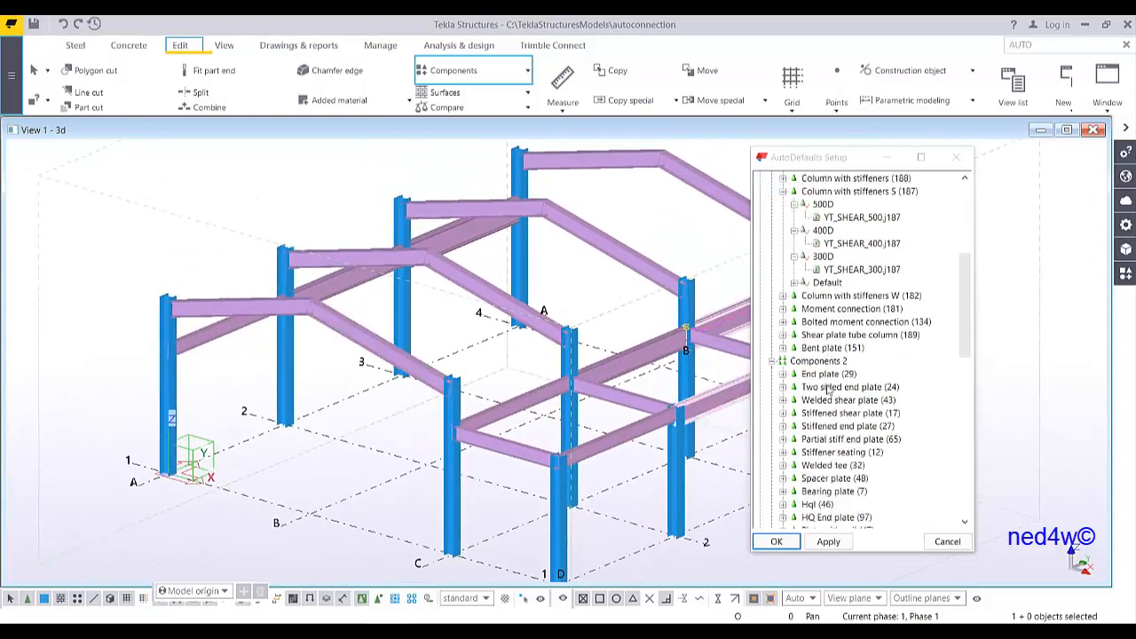
pyautogui.scroll(-1, 810, 401)
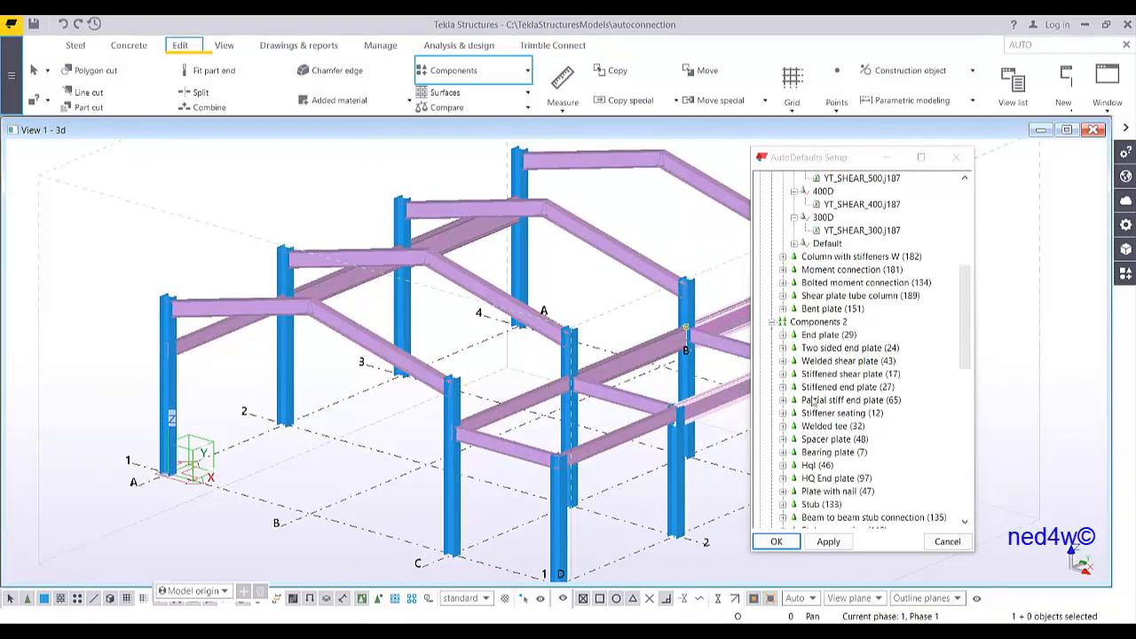
pyautogui.scroll(-6, 813, 401)
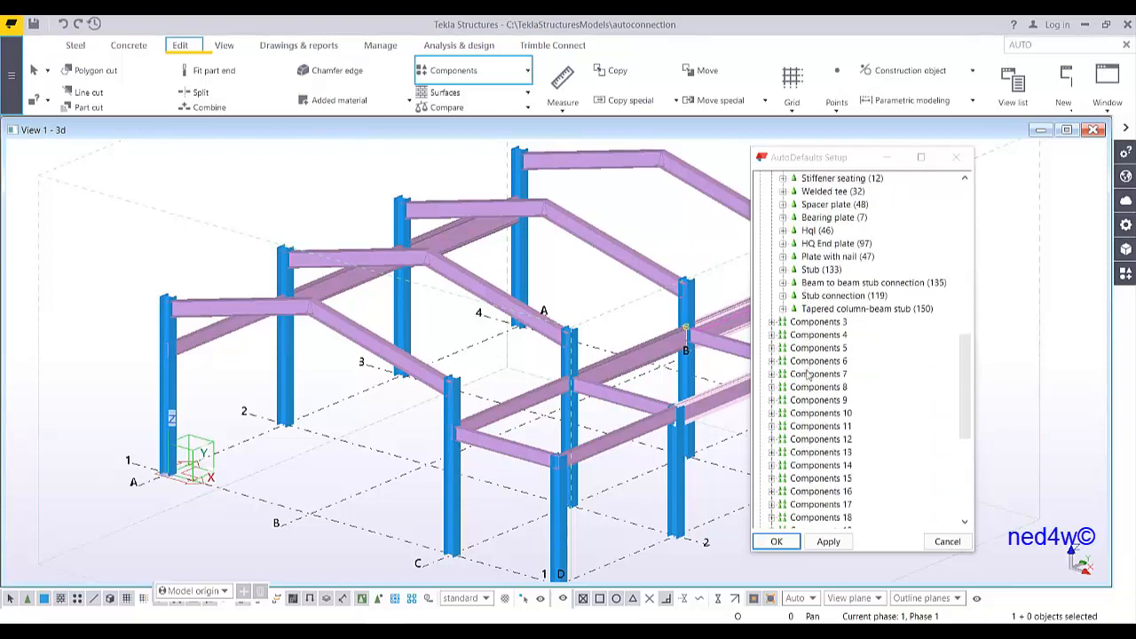
pyautogui.click(773, 374)
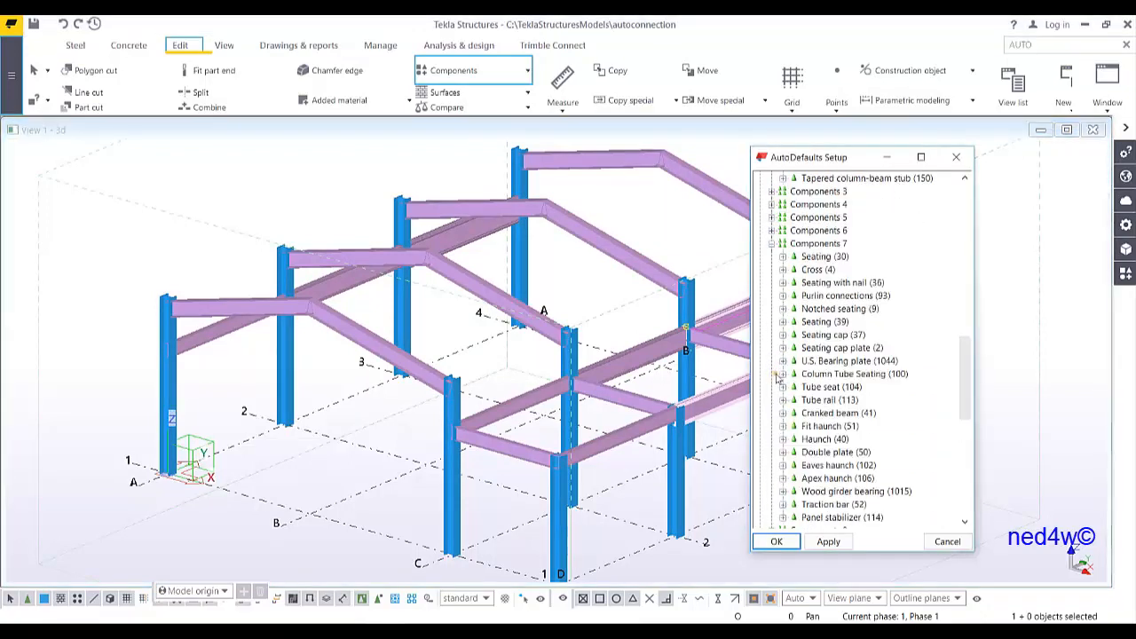
pyautogui.scroll(-1, 823, 427)
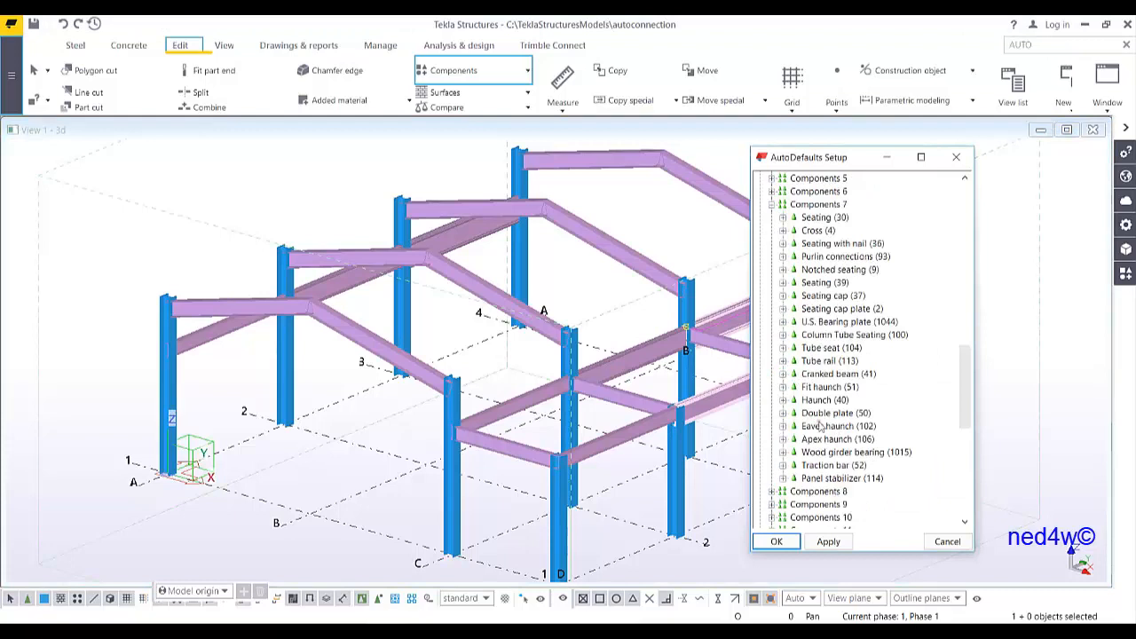
pyautogui.click(782, 401)
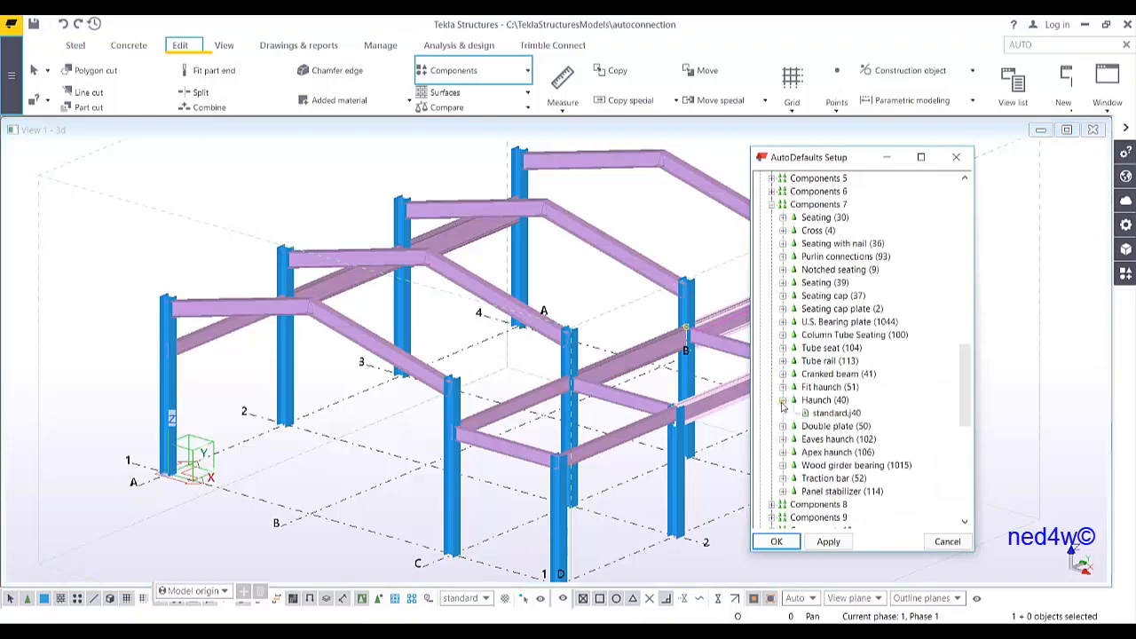
pyautogui.rightClick(828, 404)
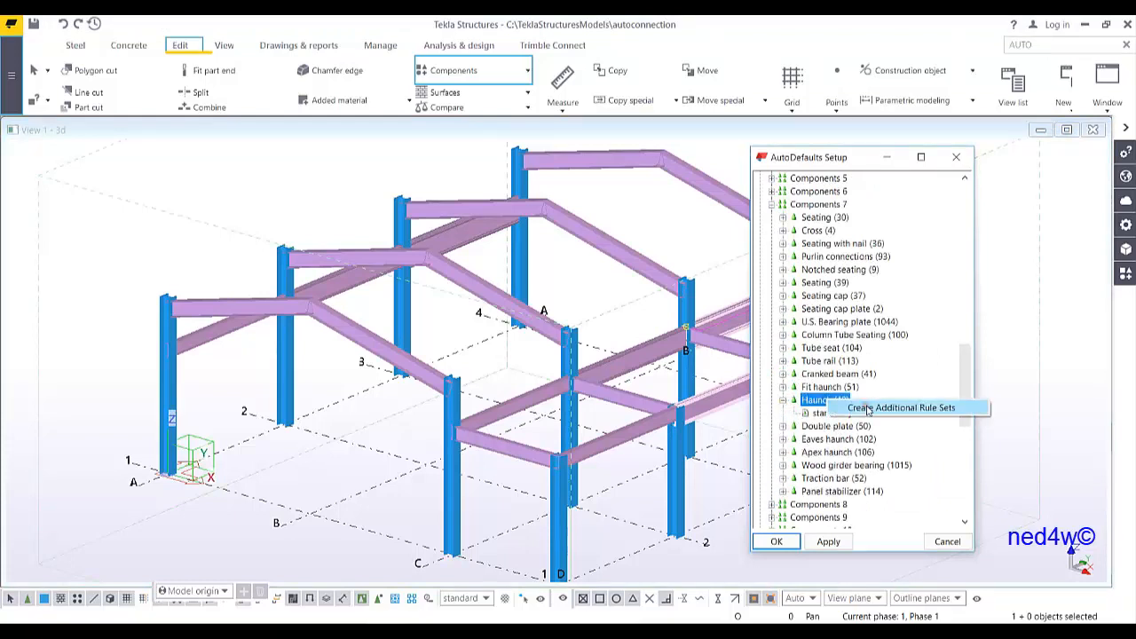
pyautogui.click(865, 408)
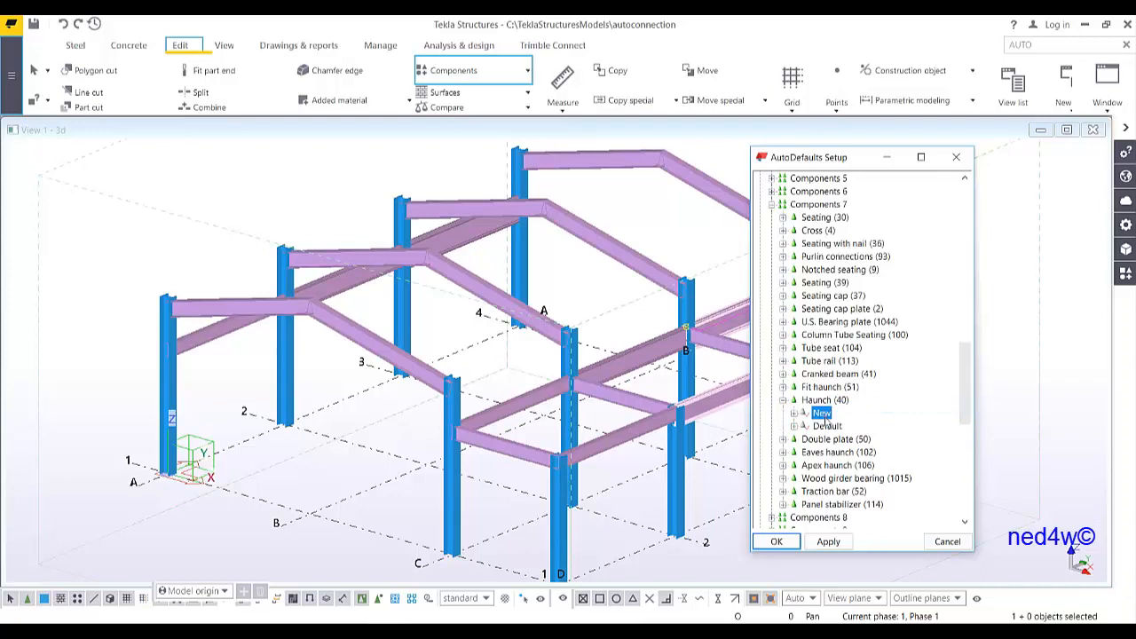
# Open the new Haunch rule set for editing and add Primary part name and Secondary 1 part name rules
pyautogui.rightClick(823, 416)
pyautogui.click(876, 467)
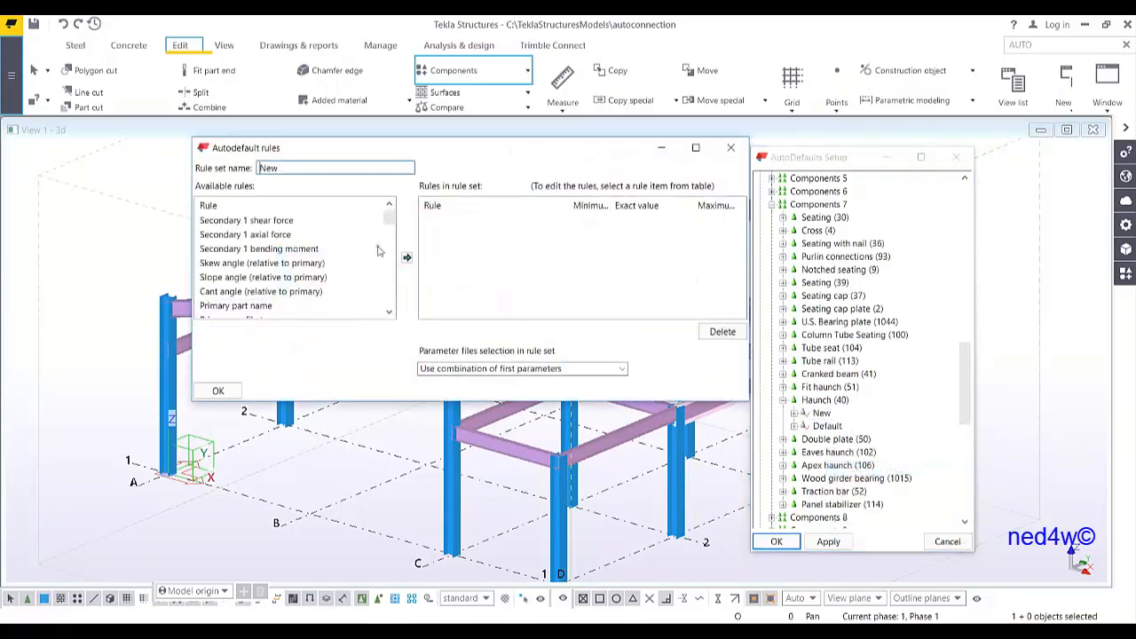
pyautogui.doubleClick(257, 306)
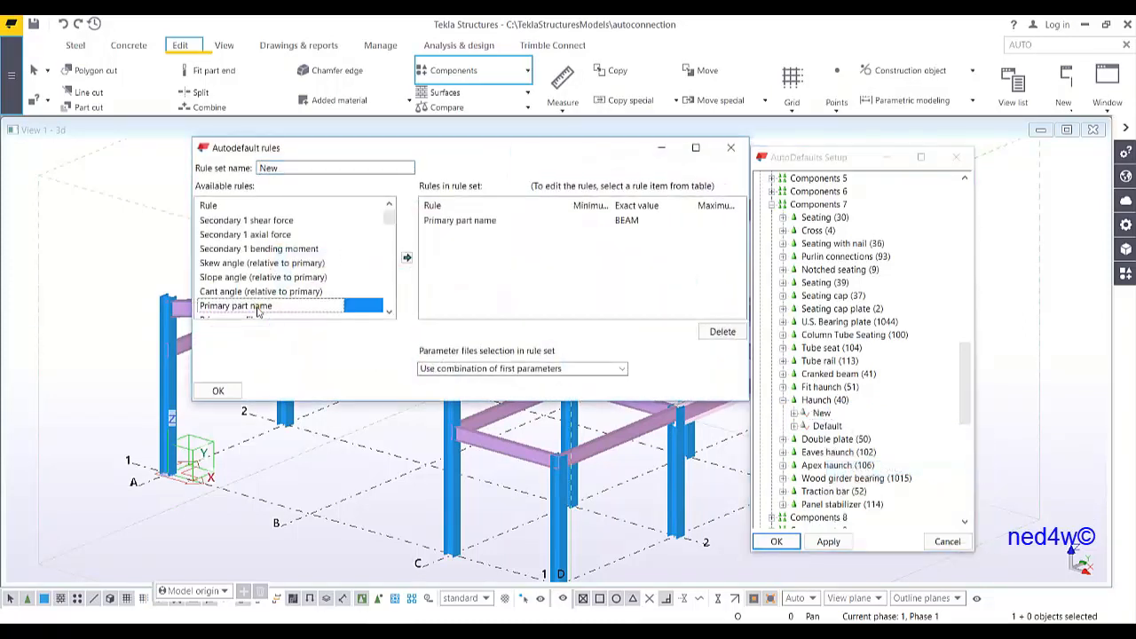
pyautogui.scroll(-3, 257, 311)
pyautogui.doubleClick(275, 221)
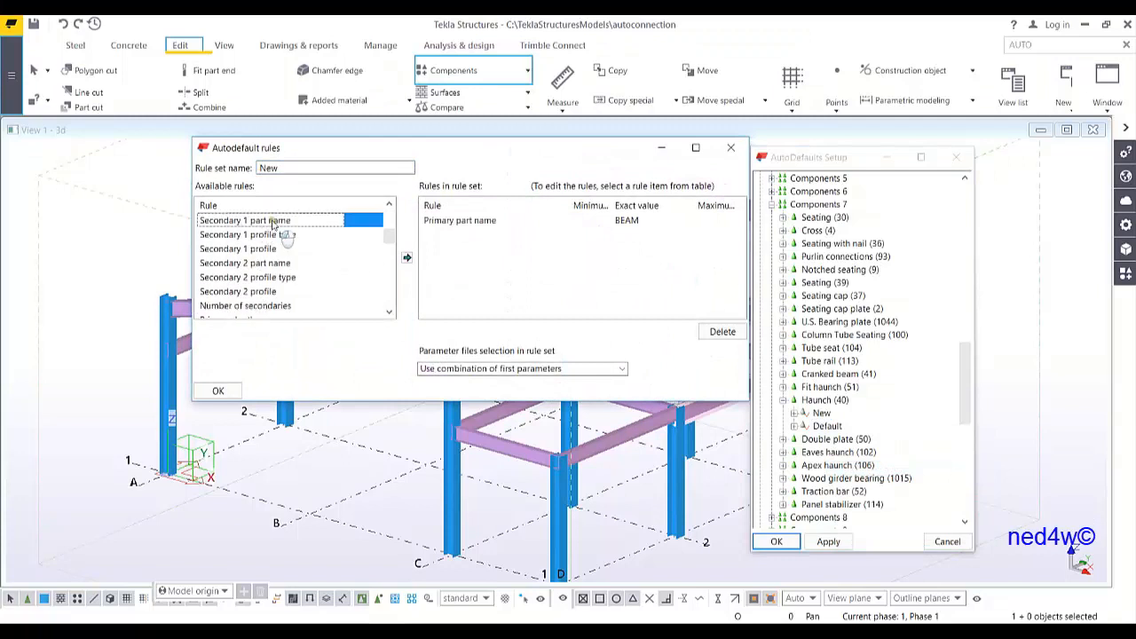
# Set the Primary part name exact value to COLUMN and the Secondary 1 part name to RAFTER
pyautogui.doubleClick(636, 221)
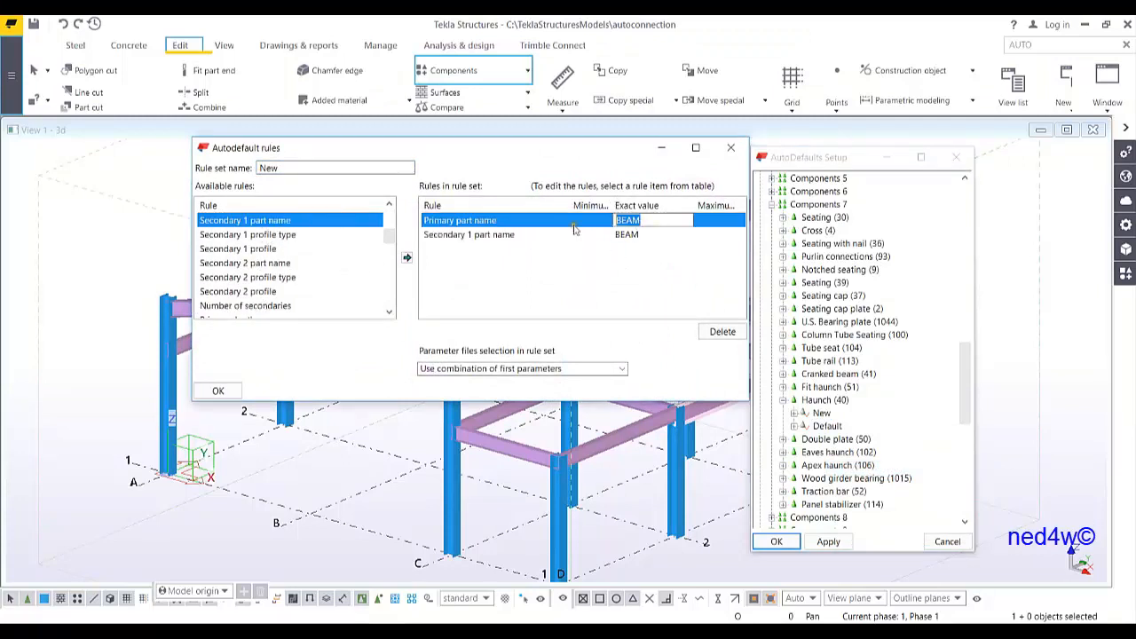
pyautogui.write('co')
pyautogui.click(647, 235)
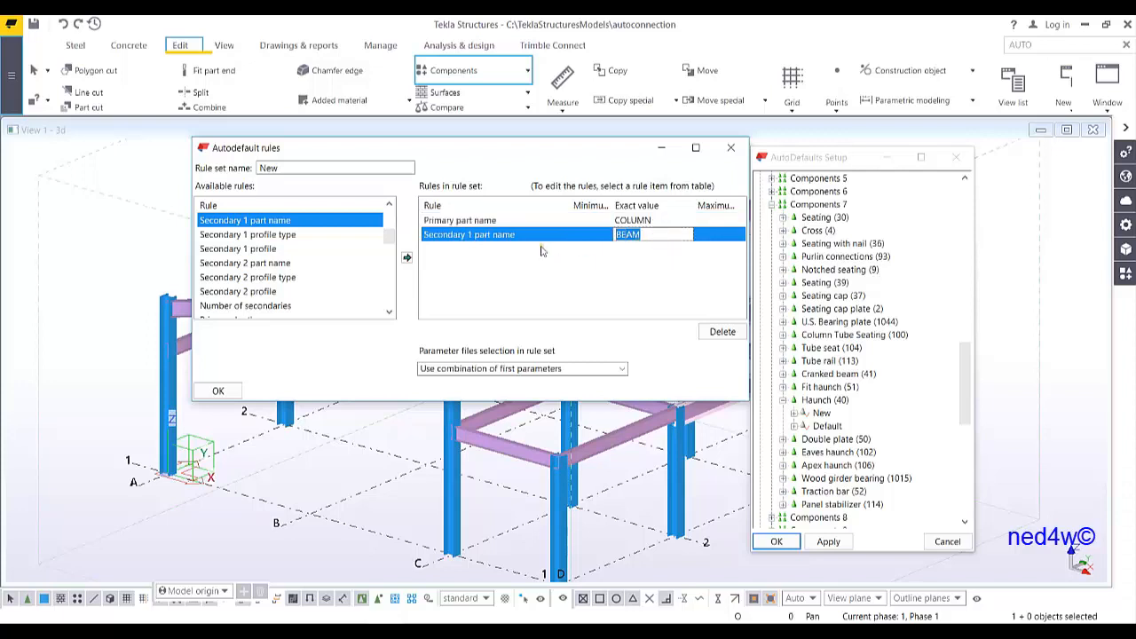
pyautogui.write('RAFTER')
# Set parameter file selection to iterate until the connection symbol is green, name the rule set COLTORAFTER, and confirm
pyautogui.click(523, 369)
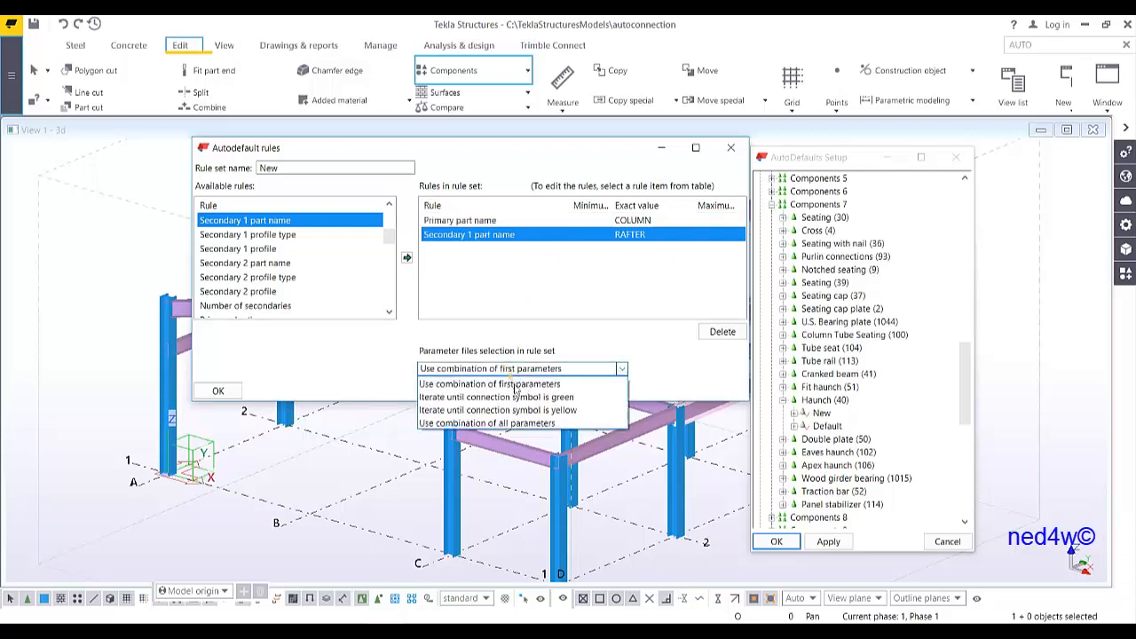
pyautogui.click(522, 398)
pyautogui.doubleClick(286, 168)
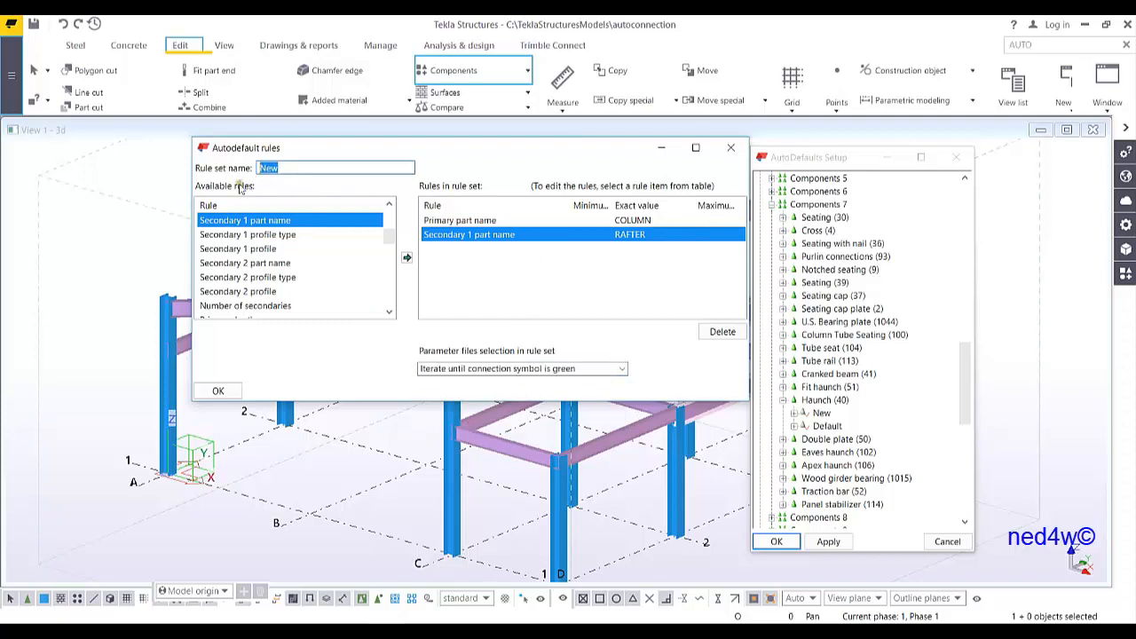
pyautogui.write('COLTORAFTER')
pyautogui.click(218, 391)
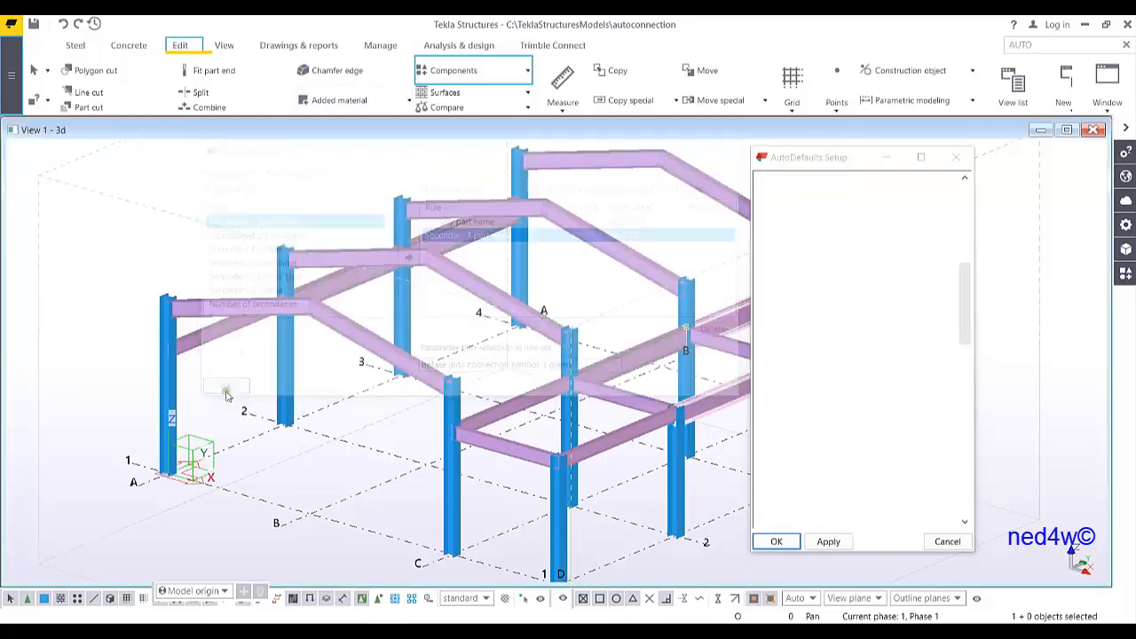
# Assign the YT_HAUNCH1.j40 parameter file to the COLTORAFTER rule set
pyautogui.click(797, 415)
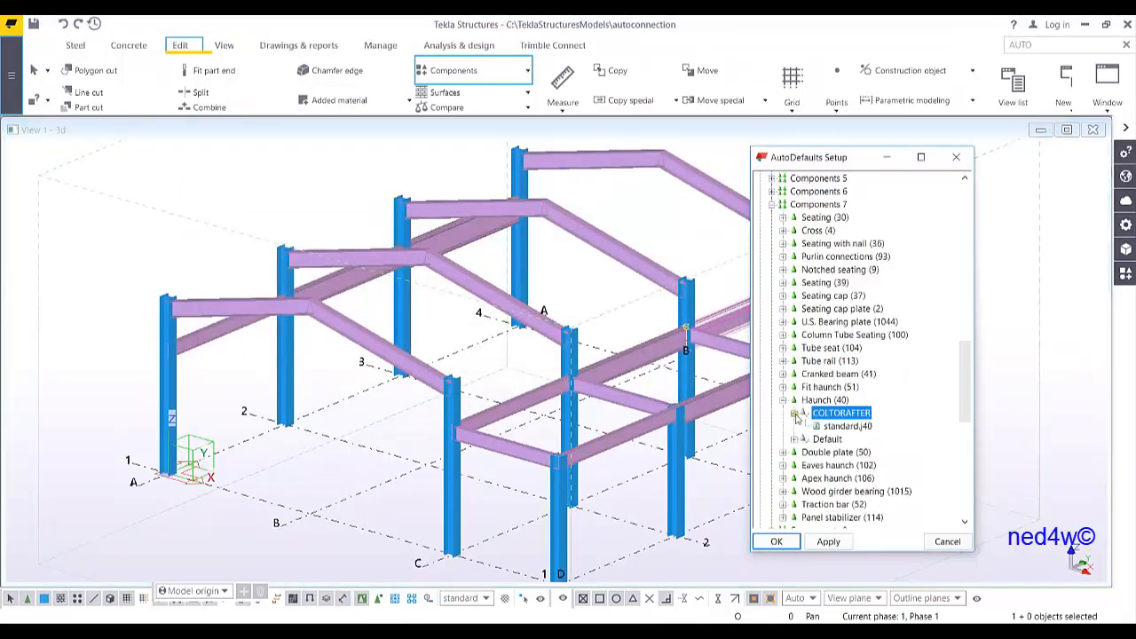
pyautogui.doubleClick(843, 426)
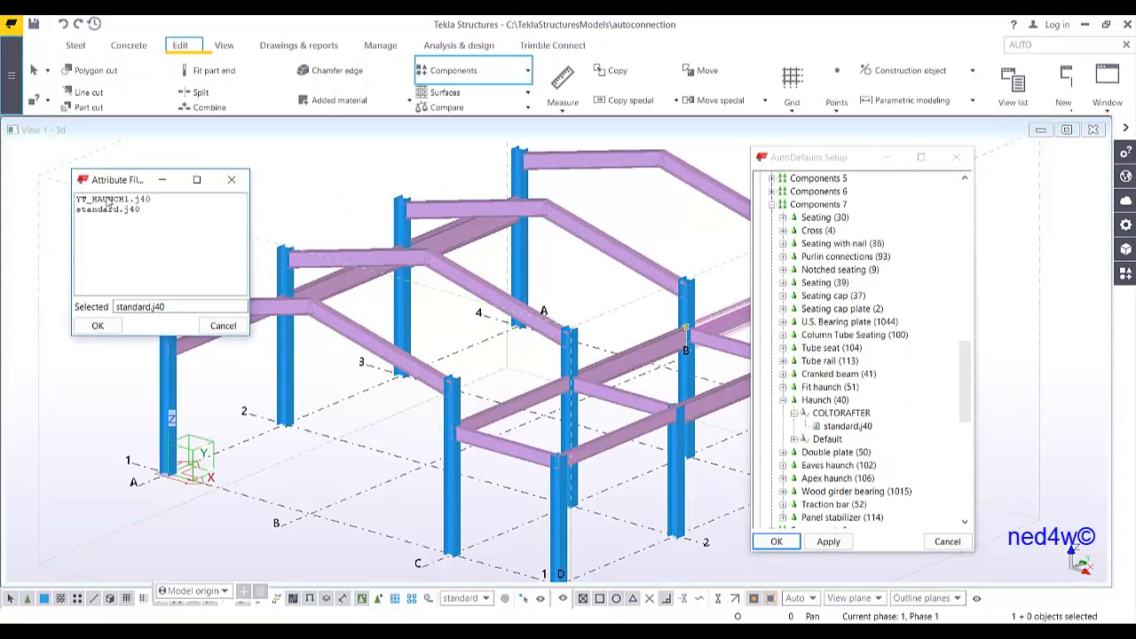
pyautogui.doubleClick(111, 200)
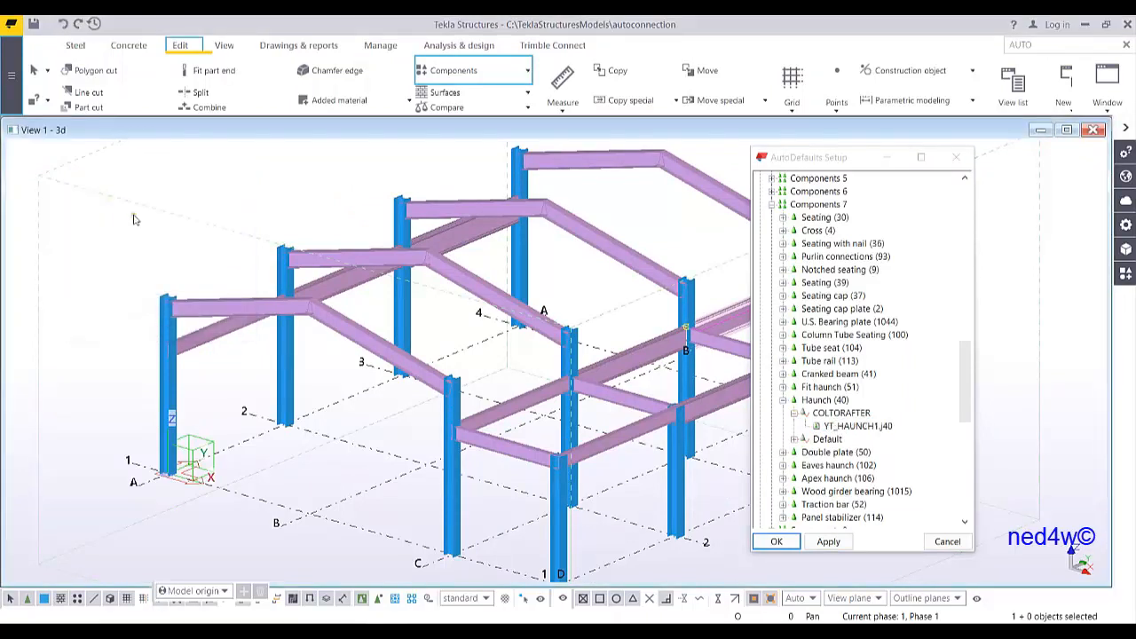
pyautogui.scroll(-1, 806, 451)
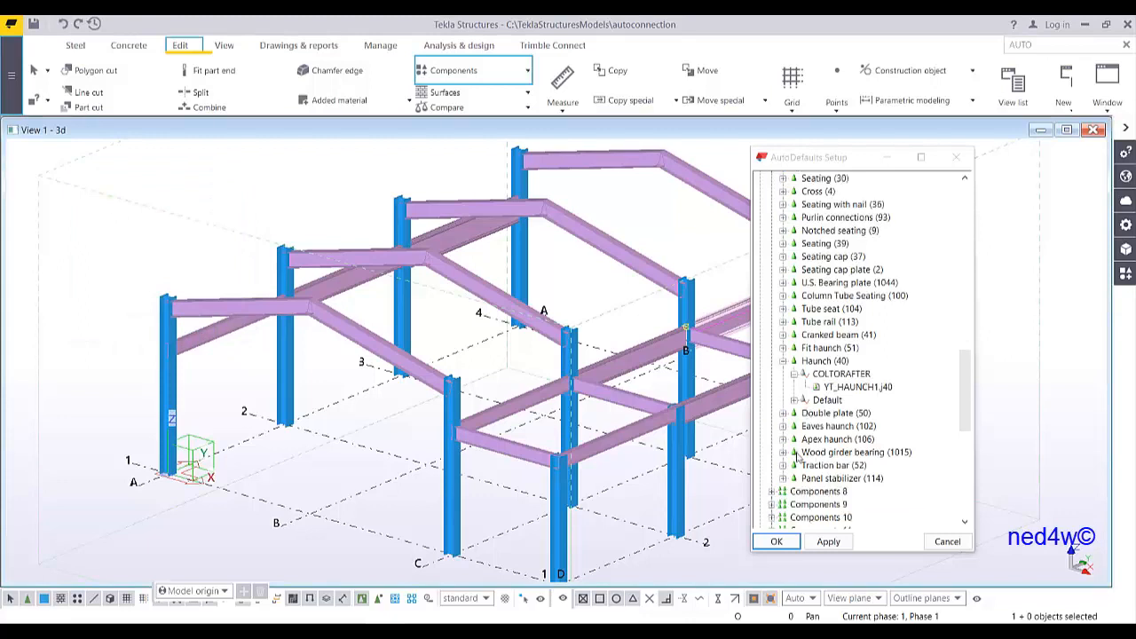
# Create an additional rule set under Apex haunch and open it for editing
pyautogui.click(783, 439)
pyautogui.rightClick(852, 442)
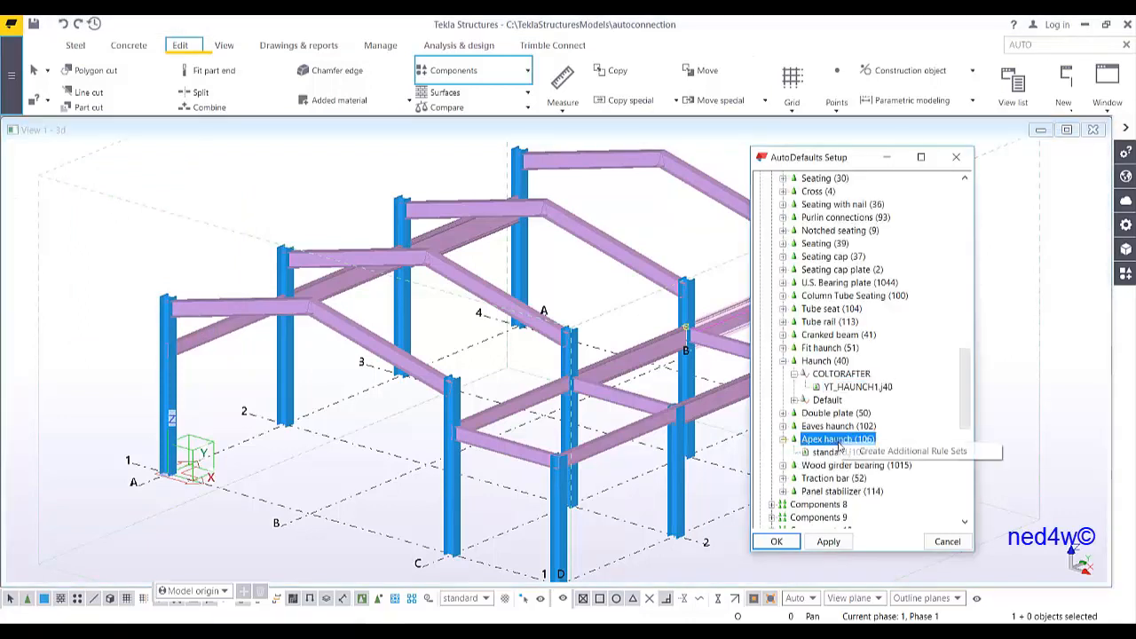
pyautogui.click(862, 453)
pyautogui.rightClick(829, 453)
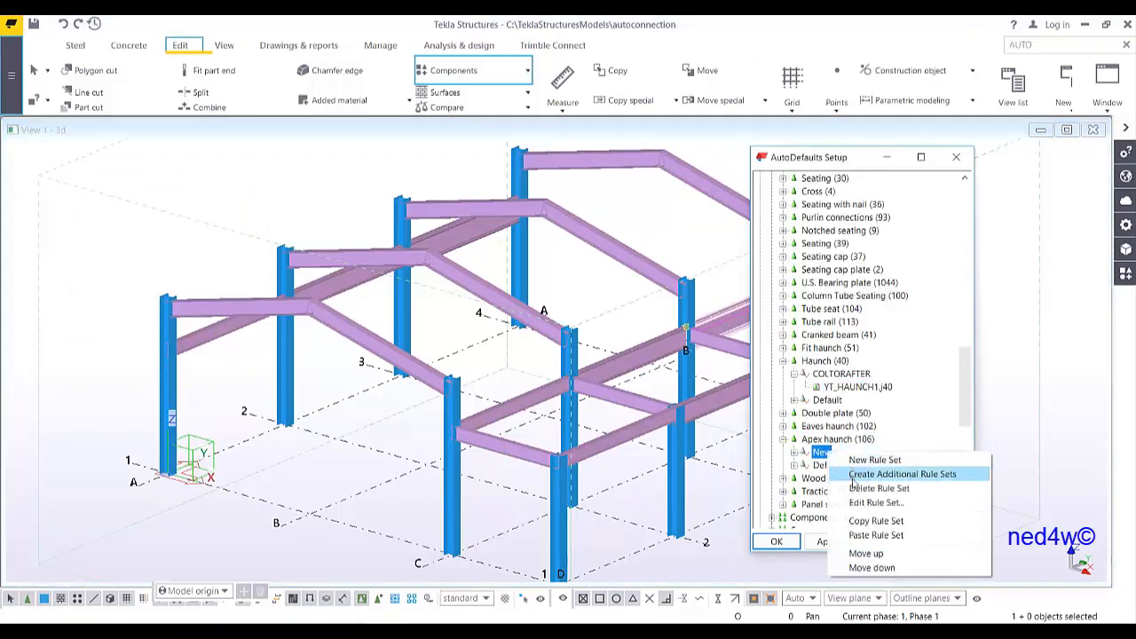
pyautogui.click(874, 502)
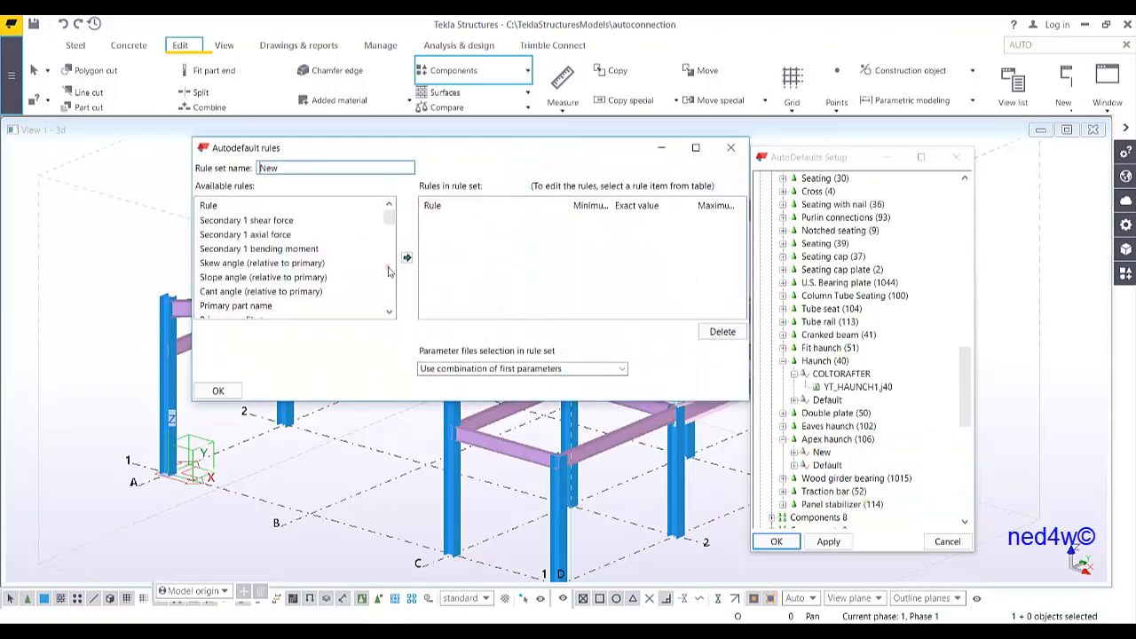
# Name the rule set APEX and add Primary part name and Secondary 1 part name rules
pyautogui.doubleClick(292, 171)
pyautogui.write('APEX')
pyautogui.doubleClick(267, 306)
pyautogui.scroll(-2, 270, 310)
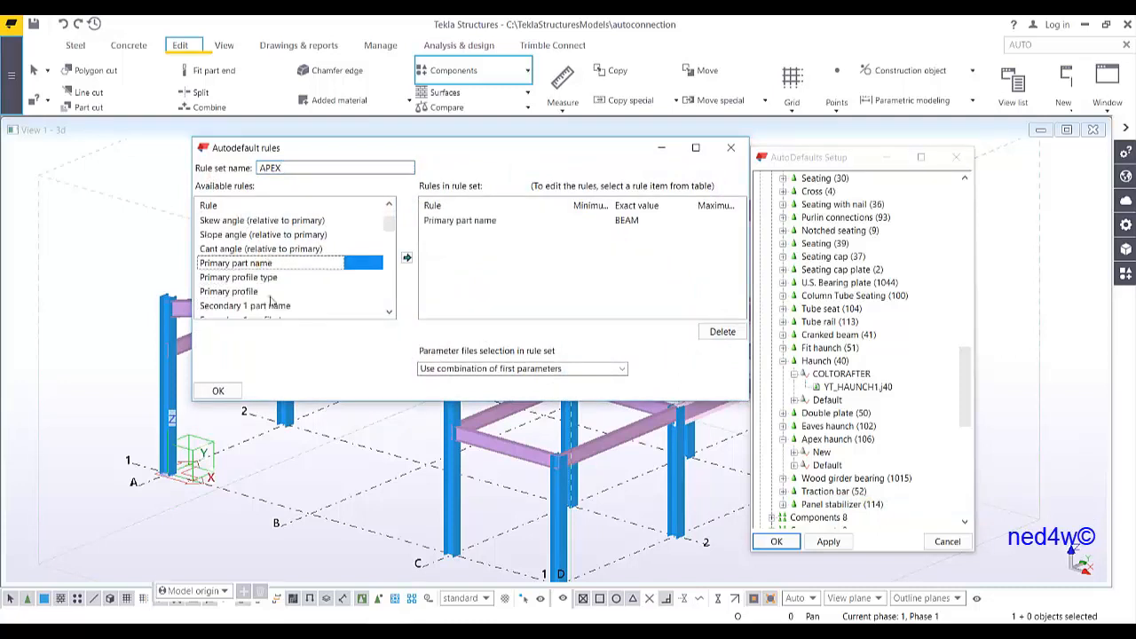
pyautogui.click(260, 263)
pyautogui.doubleClick(261, 263)
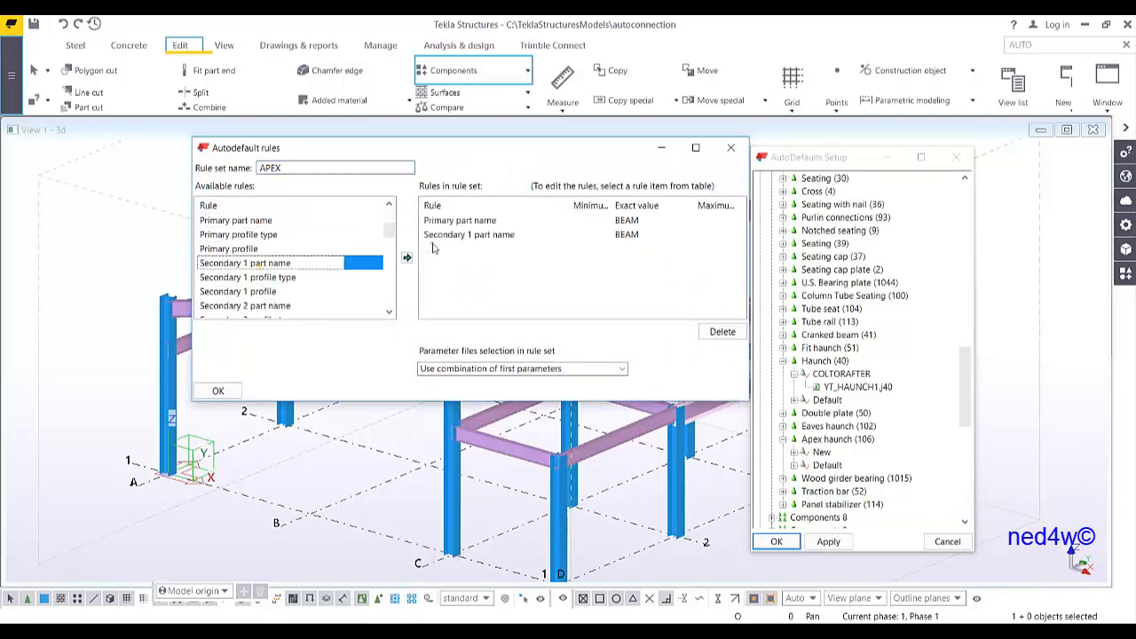
# Set the exact value of both the Primary part name and Secondary 1 part name rules to RAFTER
pyautogui.click(618, 221)
pyautogui.doubleClick(645, 223)
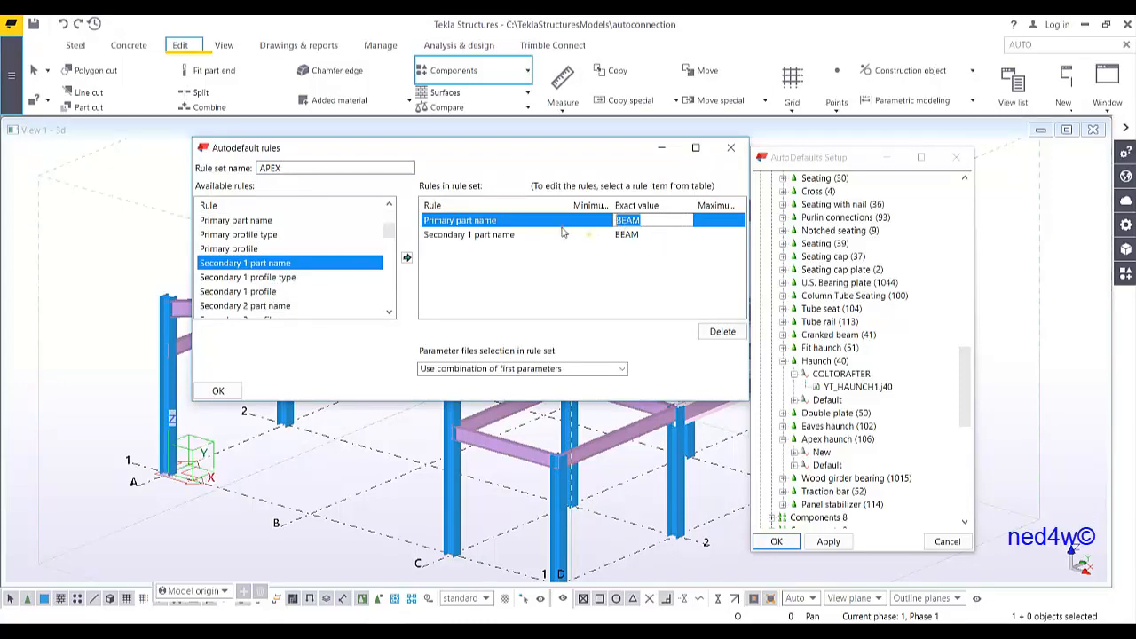
pyautogui.write('RAFTER')
pyautogui.doubleClick(638, 235)
pyautogui.write('RAFT')
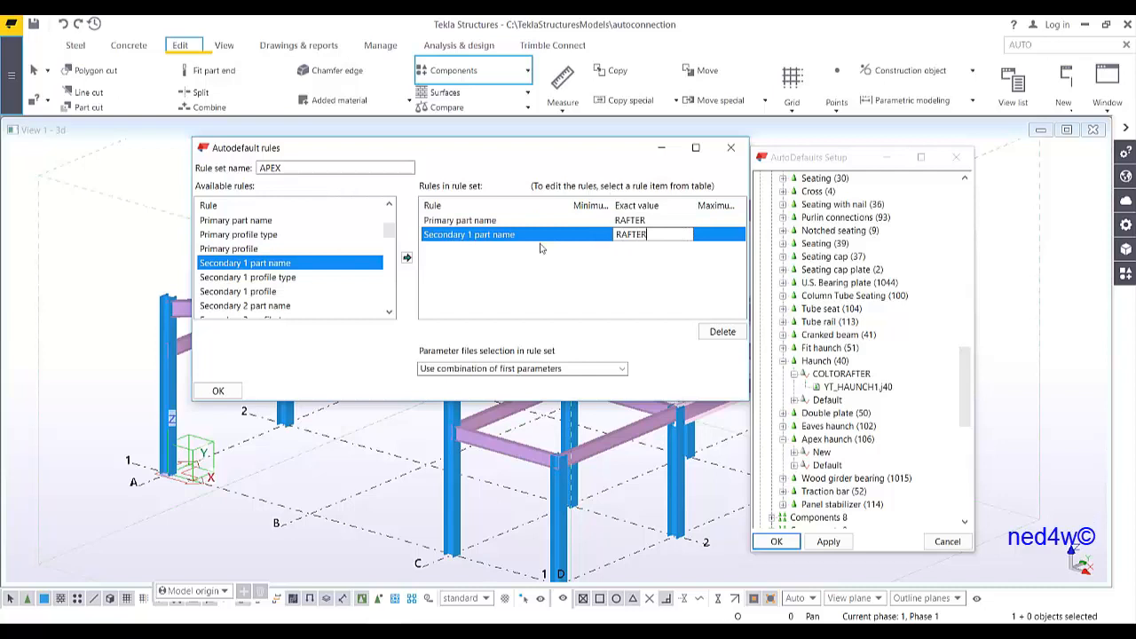
# Set parameter file selection to iterate until the connection symbol is green and confirm the APEX rule set
pyautogui.click(572, 368)
pyautogui.click(499, 398)
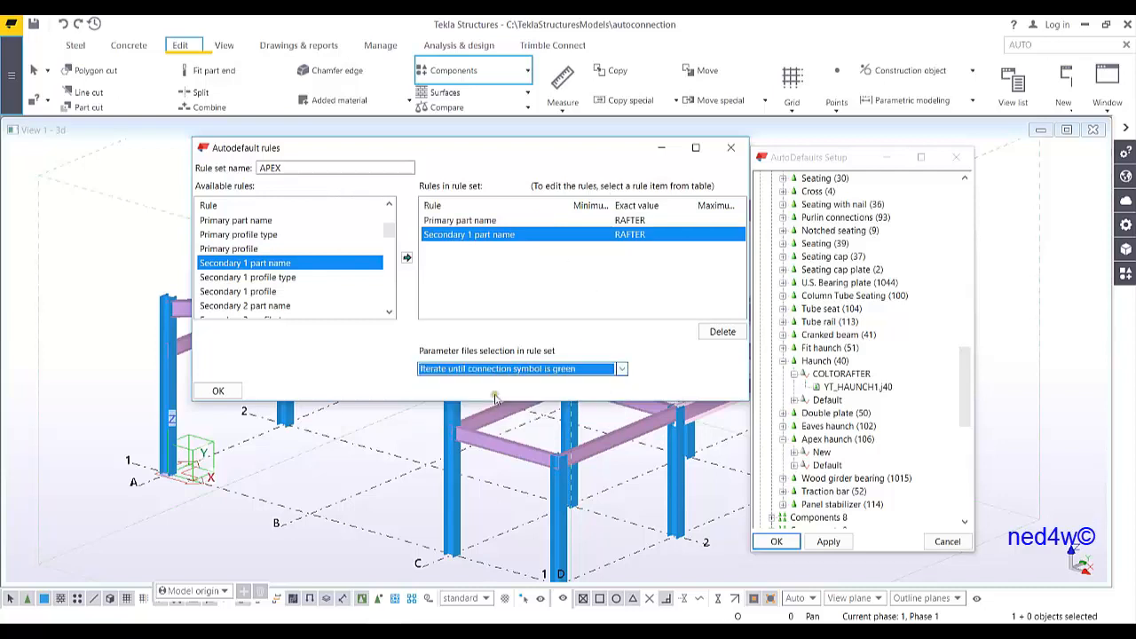
pyautogui.click(230, 392)
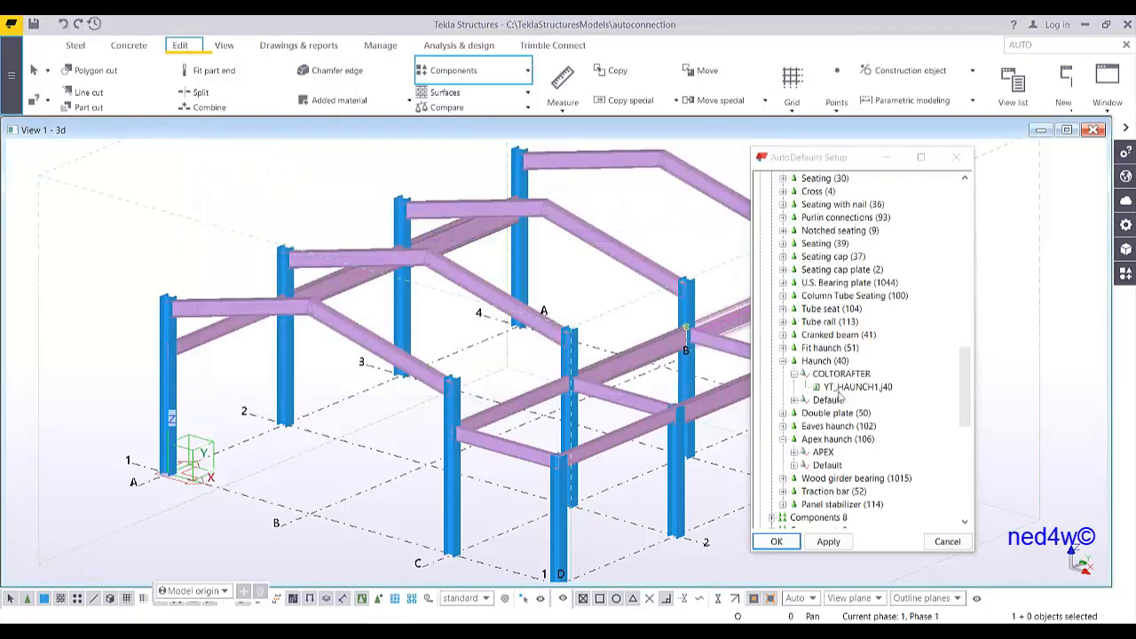
# Assign the YT_APEX1.j106 parameter file to the APEX rule set, apply, and close the AutoDefaults setup
pyautogui.doubleClick(823, 452)
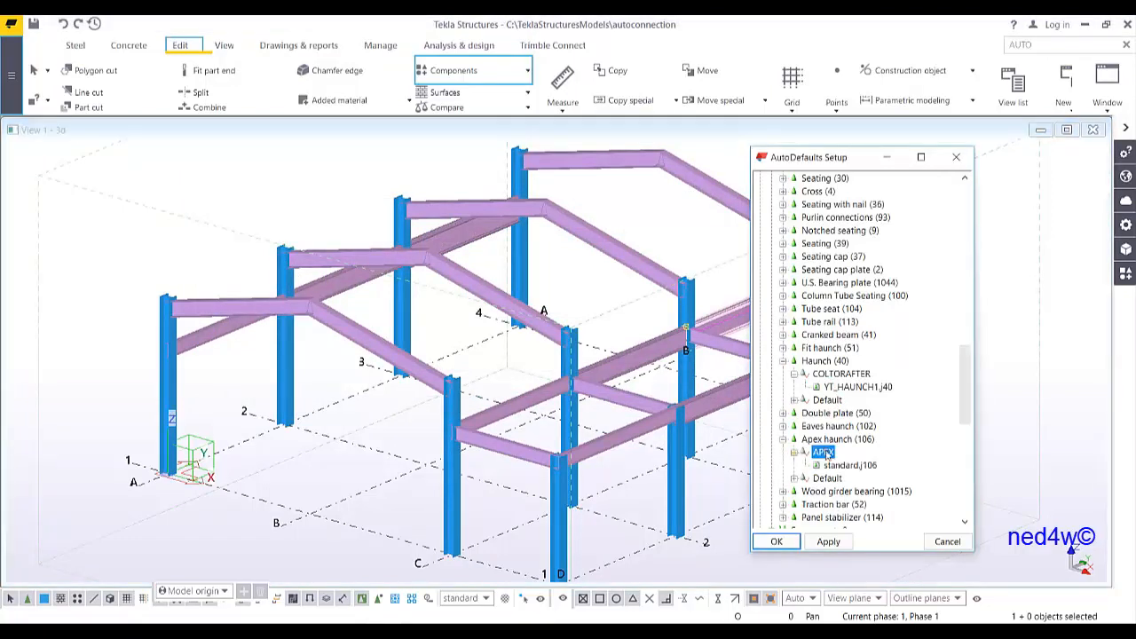
pyautogui.doubleClick(835, 465)
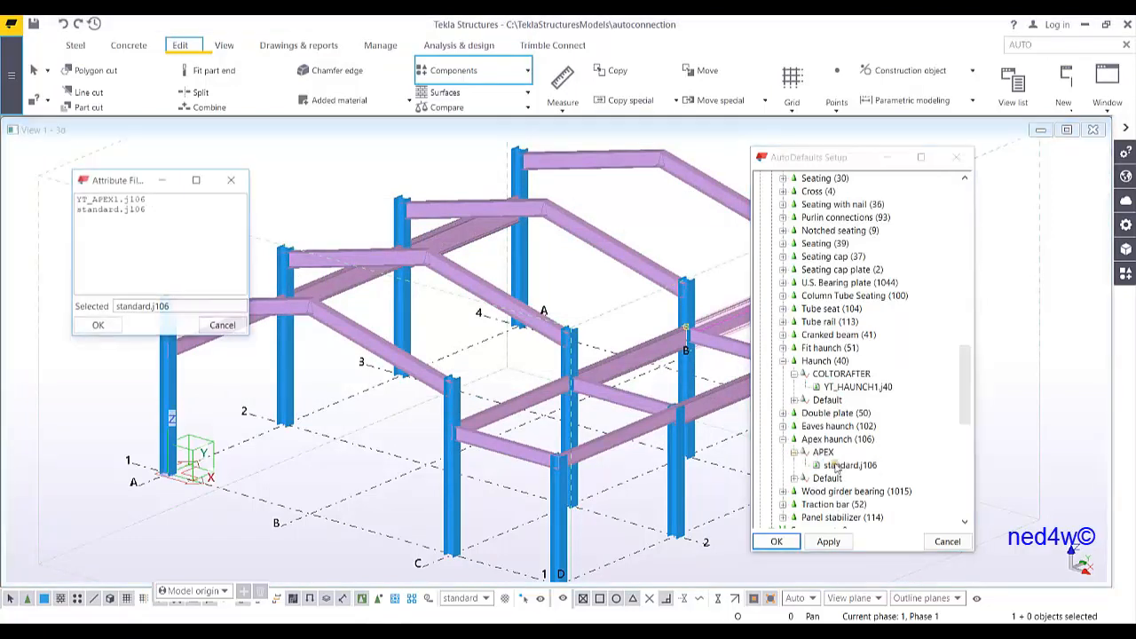
pyautogui.doubleClick(104, 200)
pyautogui.click(828, 542)
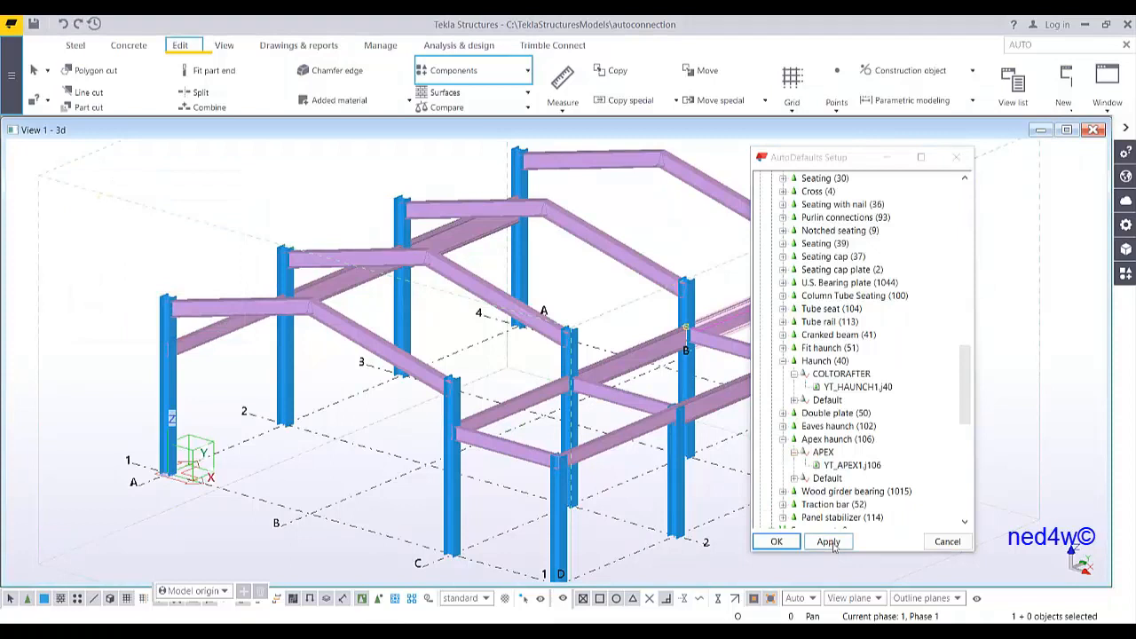
pyautogui.click(782, 541)
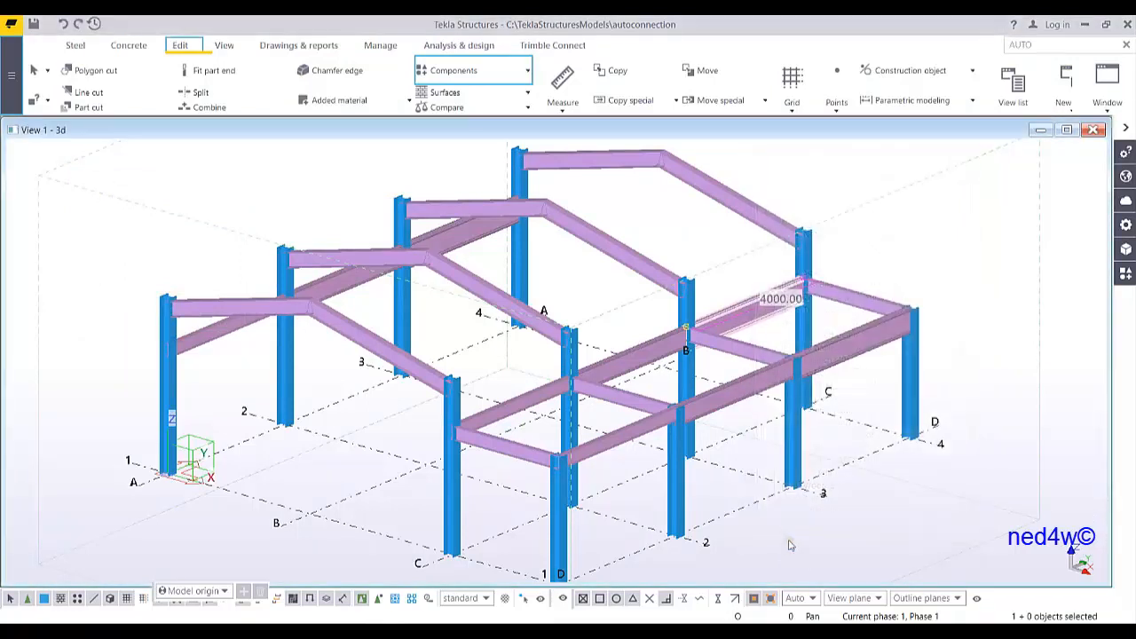
# Select all parts of the model and start Create AutoConnections
pyautogui.rightClick(816, 163)
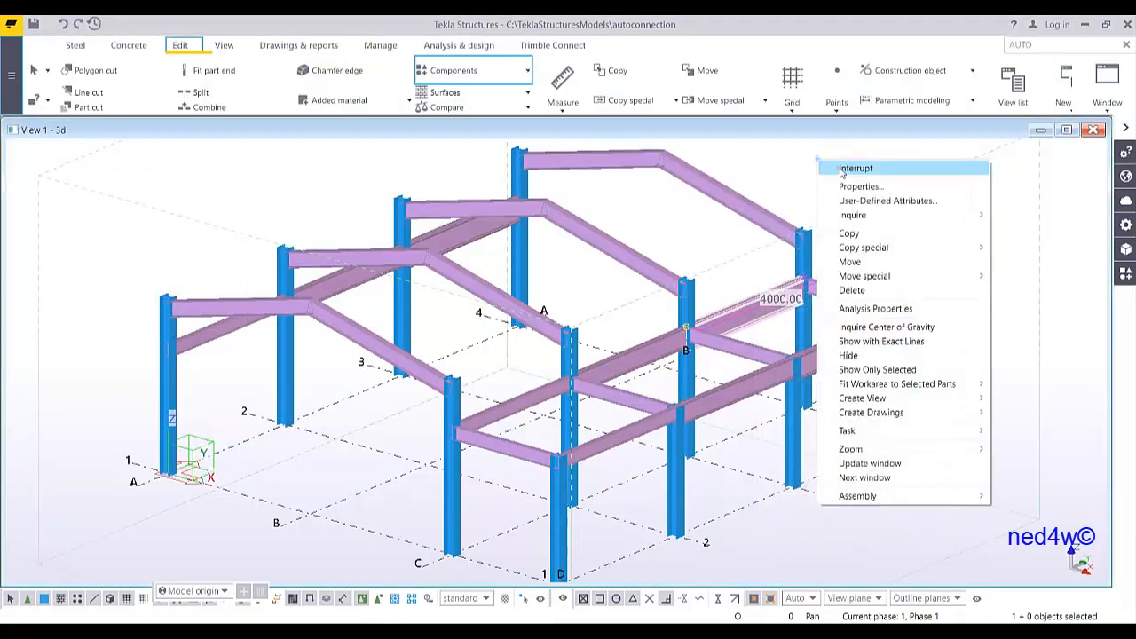
pyautogui.moveTo(731, 250); pyautogui.dragTo(698, 307, button='middle')
pyautogui.scroll(-2, 621, 267)
pyautogui.scroll(1, 607, 276)
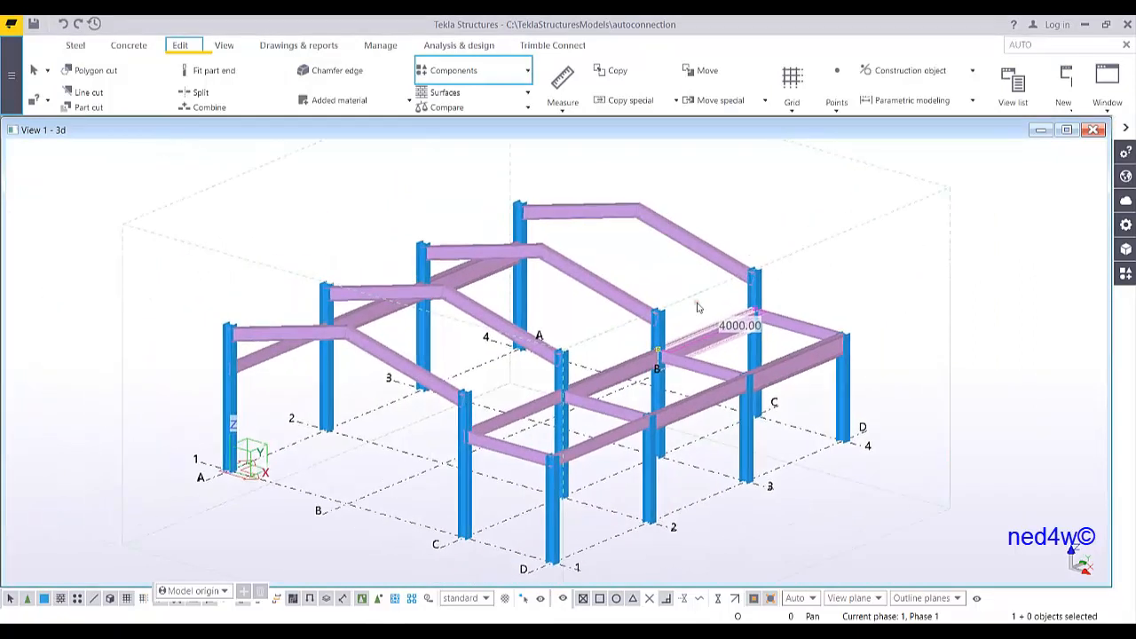
pyautogui.click(754, 247)
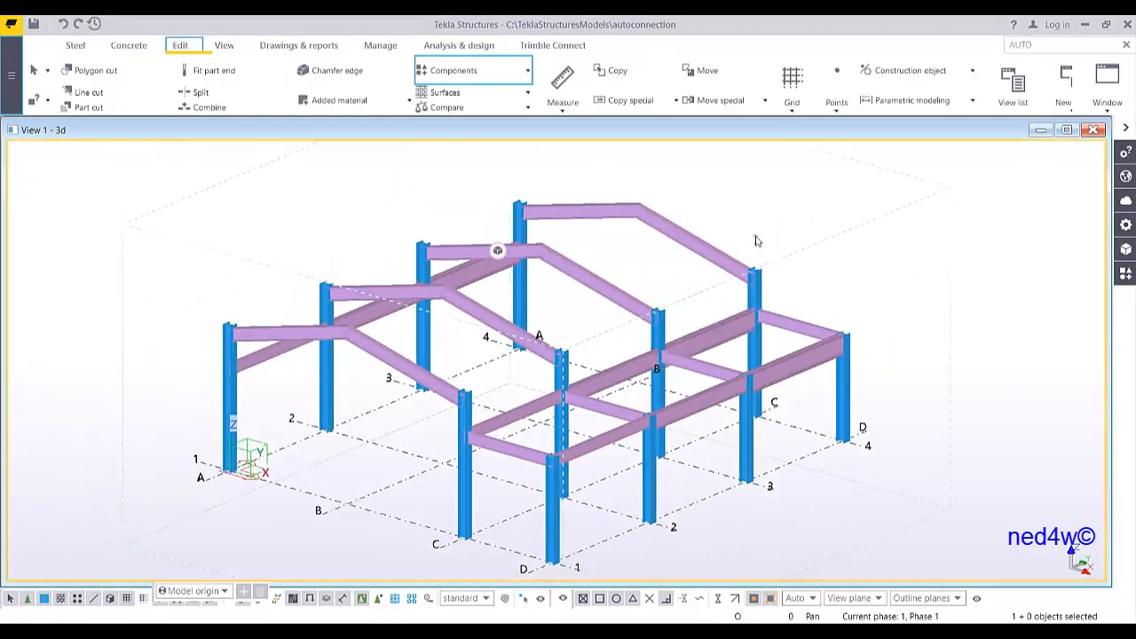
pyautogui.moveTo(896, 186); pyautogui.dragTo(39, 611)
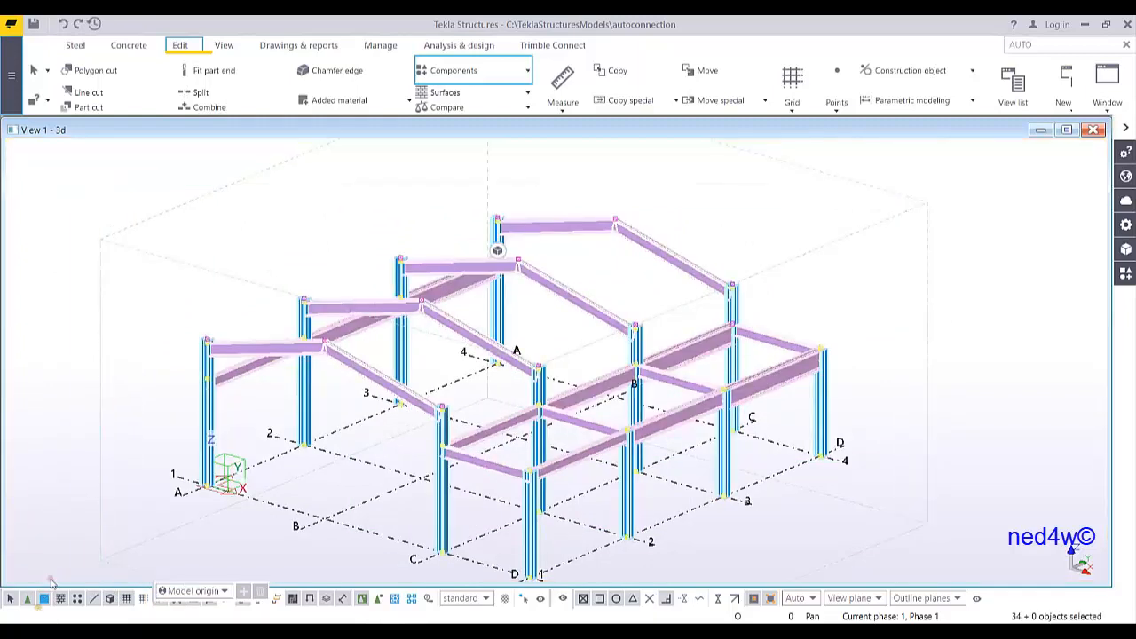
pyautogui.click(527, 71)
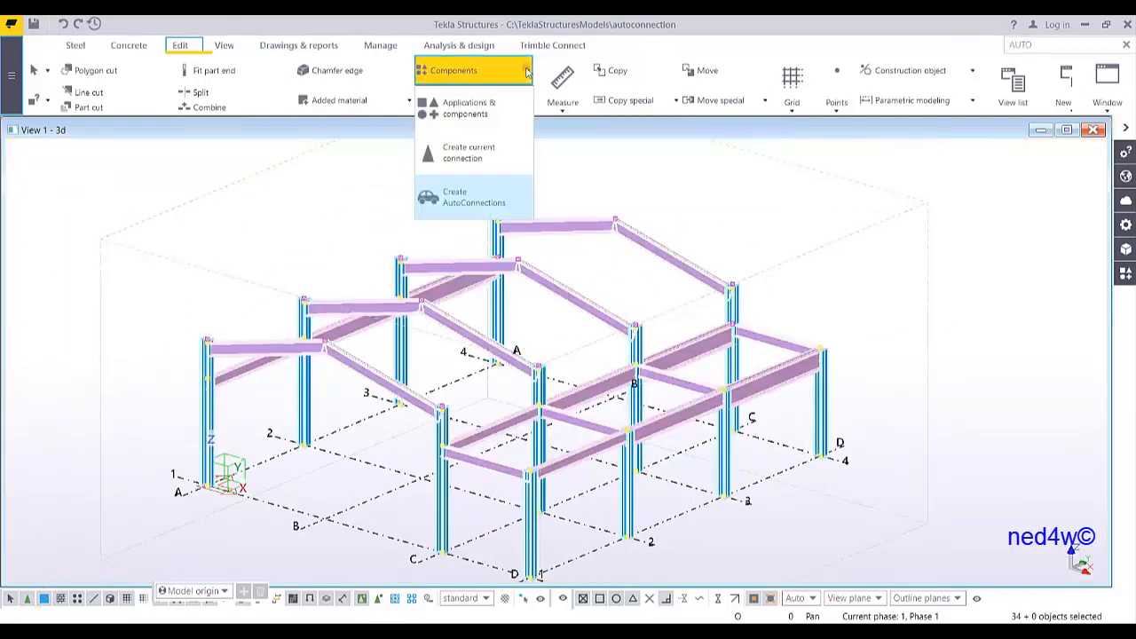
pyautogui.click(467, 204)
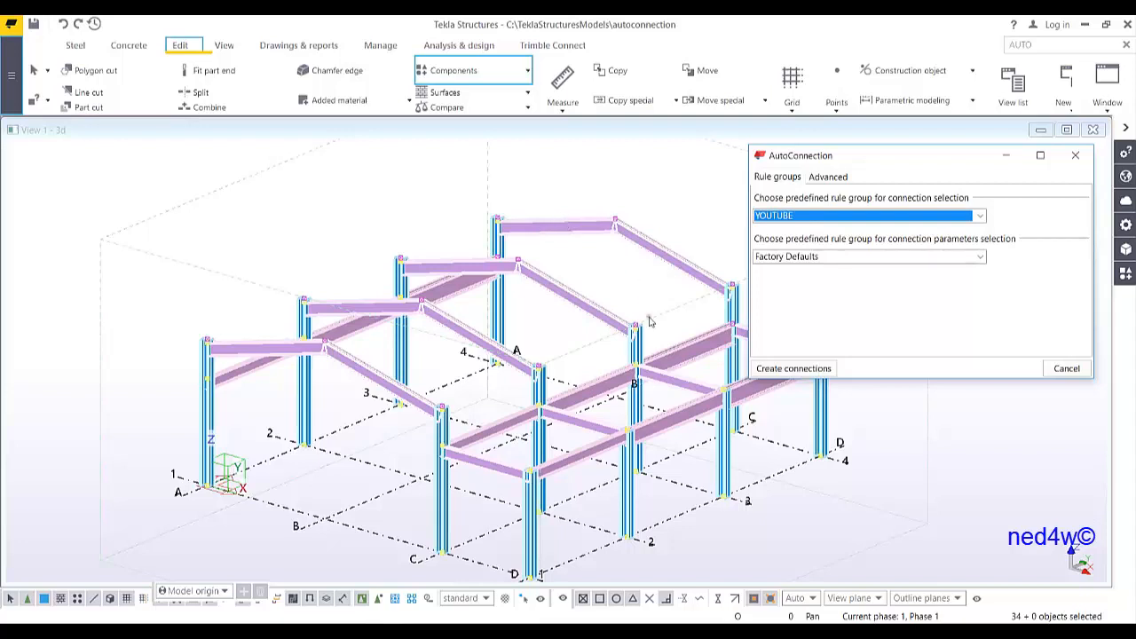
# Set the connection parameters rule group to YOUTUBEDEF and reselect all model parts
pyautogui.moveTo(649, 321); pyautogui.dragTo(559, 327, button='middle')
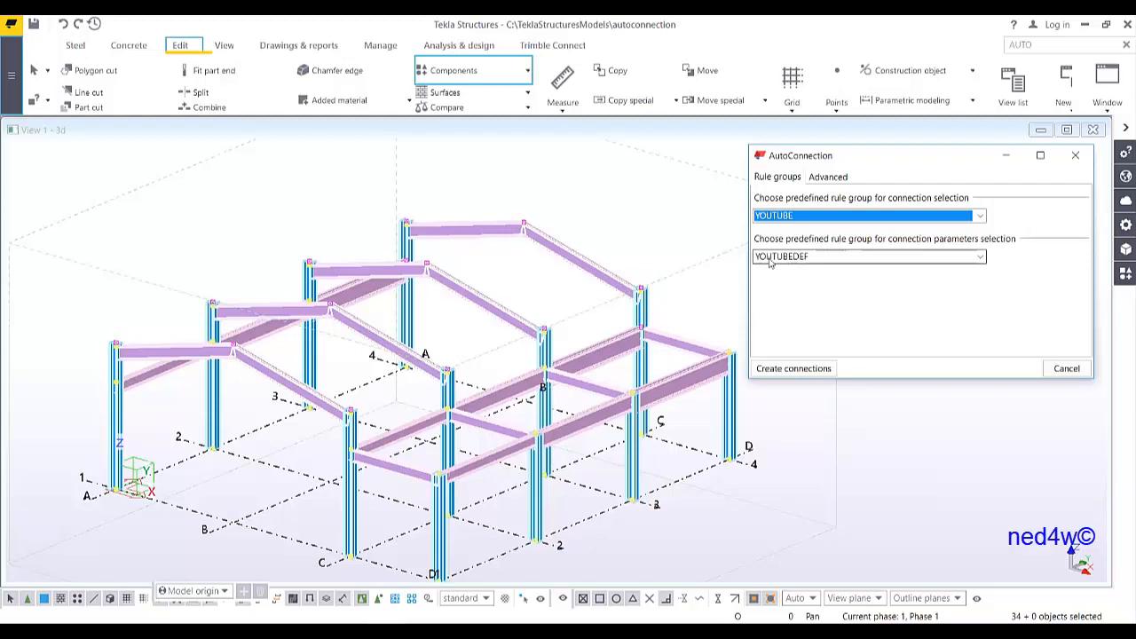
pyautogui.click(771, 260)
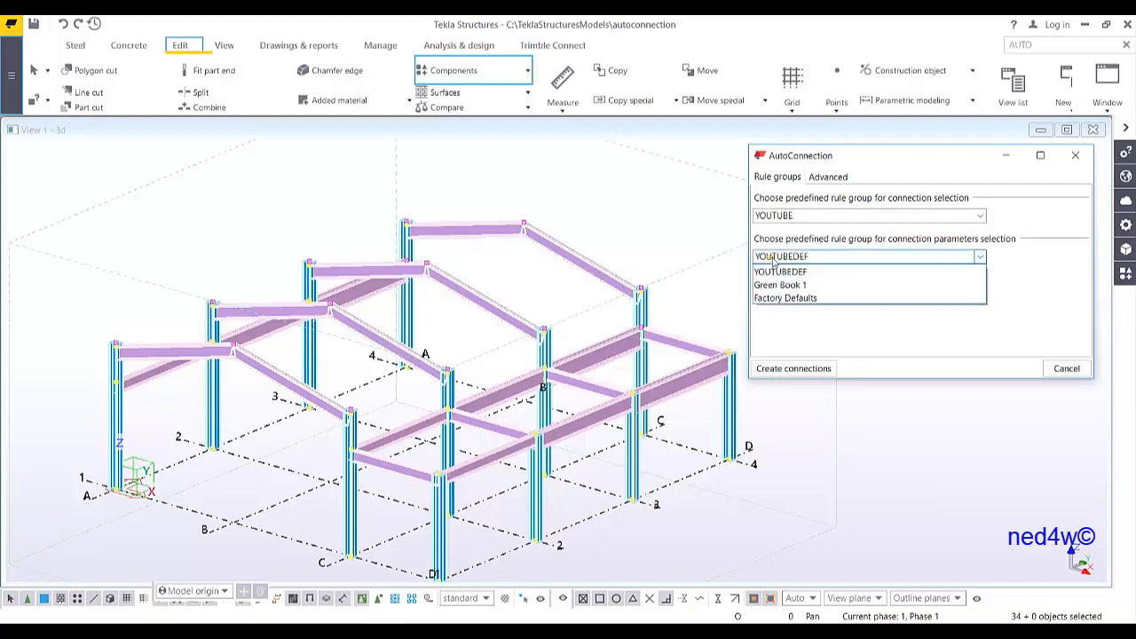
pyautogui.click(795, 298)
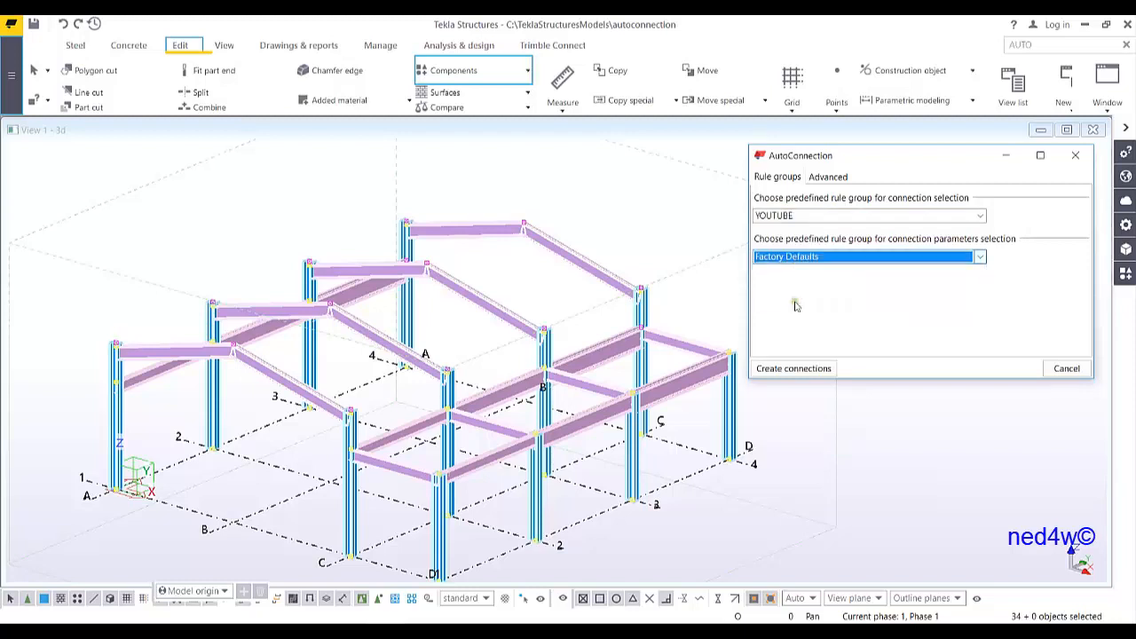
pyautogui.click(801, 260)
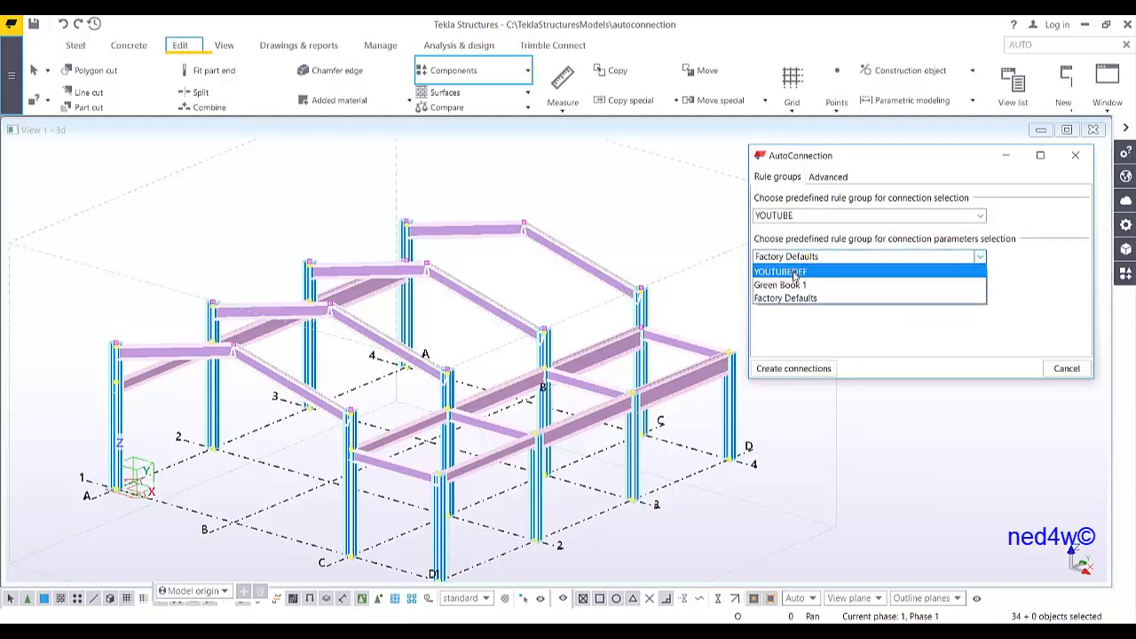
pyautogui.click(794, 273)
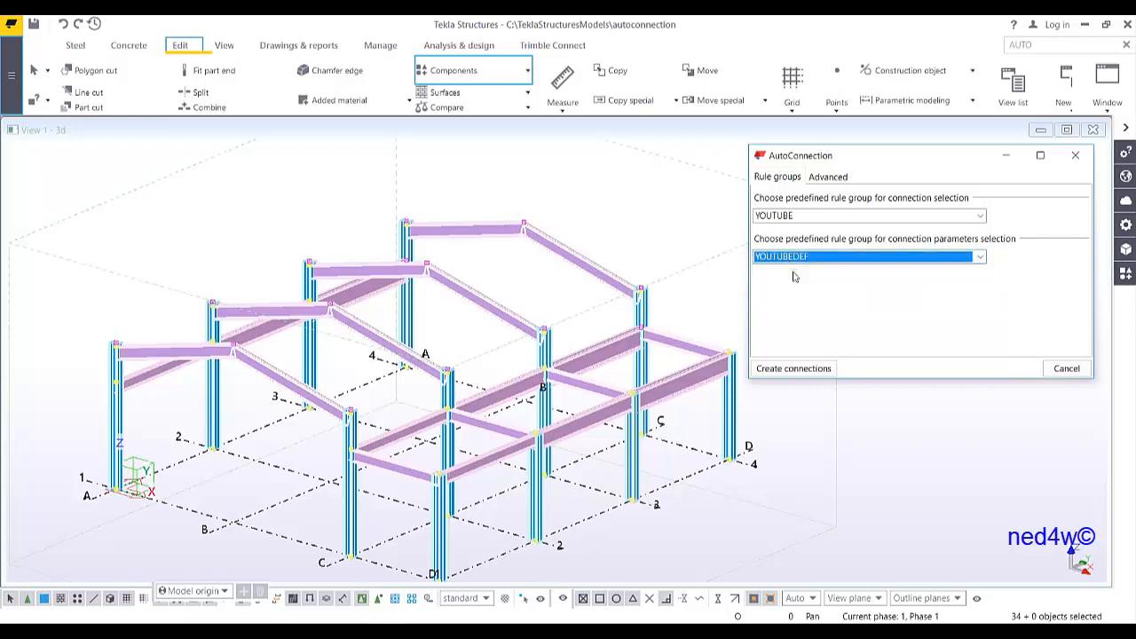
pyautogui.moveTo(626, 346); pyautogui.dragTo(566, 322, button='middle')
pyautogui.scroll(-1, 610, 326)
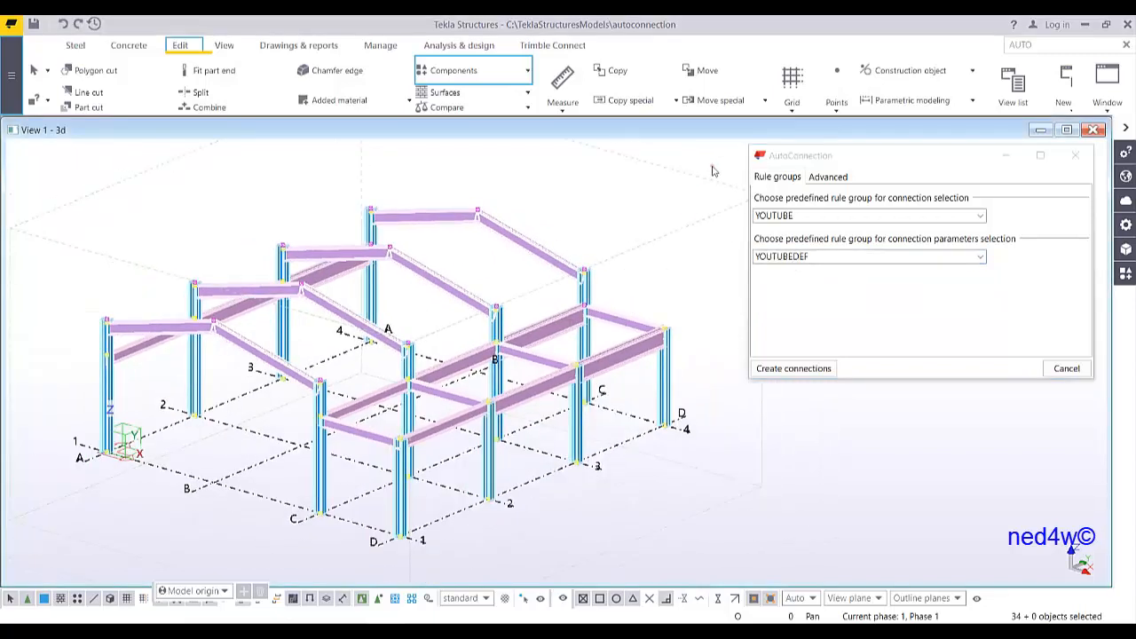
pyautogui.moveTo(712, 171); pyautogui.dragTo(75, 559)
# Create the connections using the YOUTUBE selection rule group and the YOUTUBEDEF parameters rule group
pyautogui.click(817, 217)
pyautogui.click(786, 234)
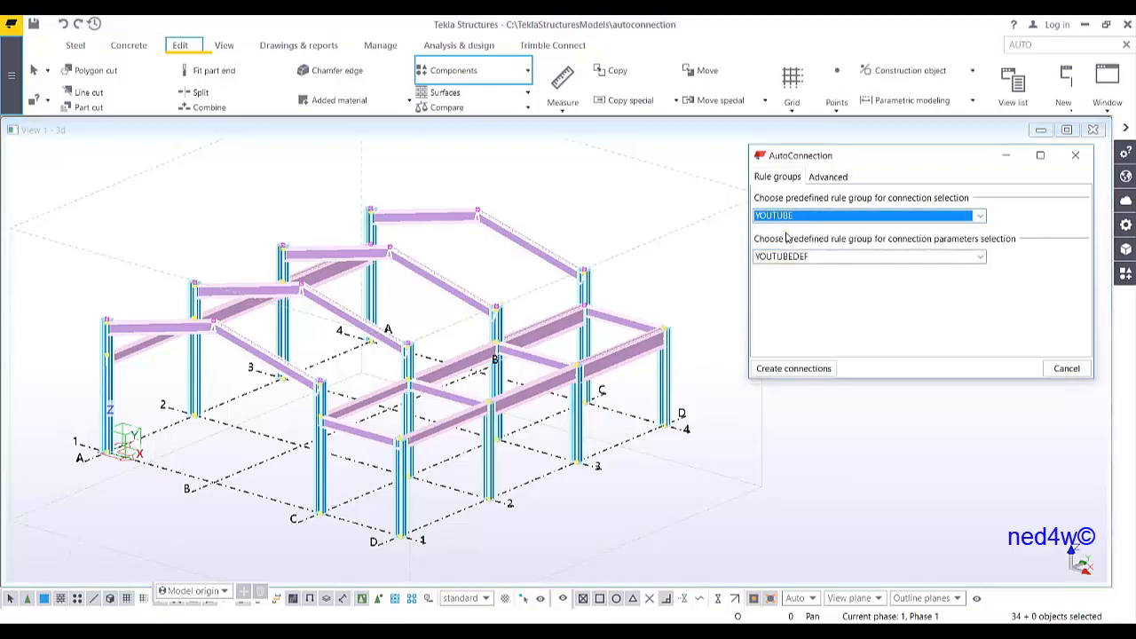
pyautogui.click(794, 257)
pyautogui.click(838, 235)
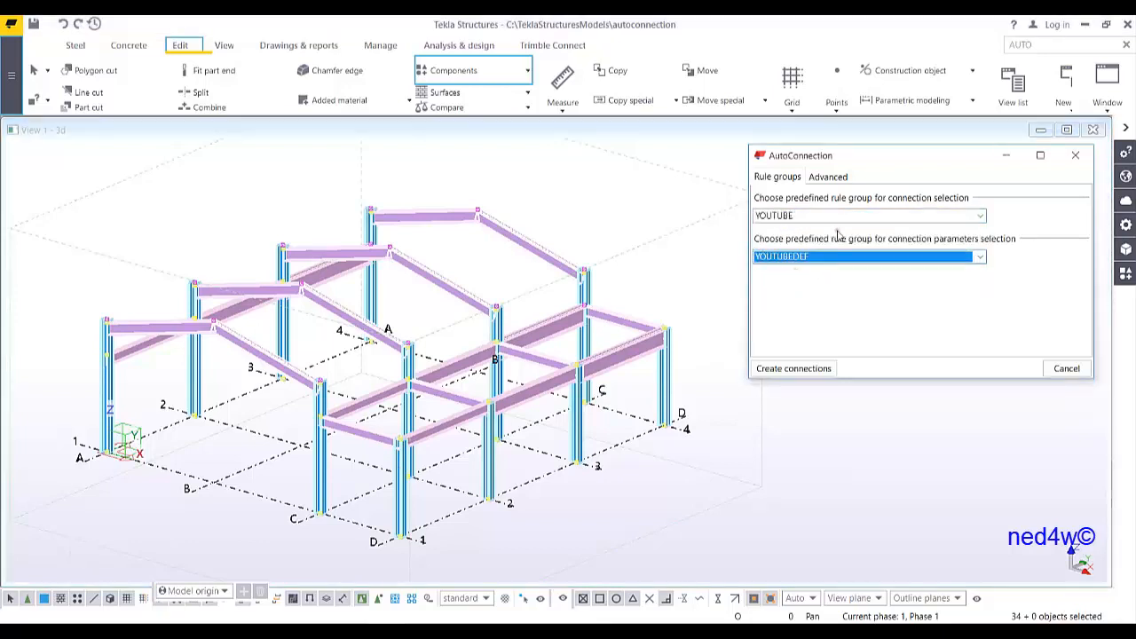
pyautogui.click(784, 373)
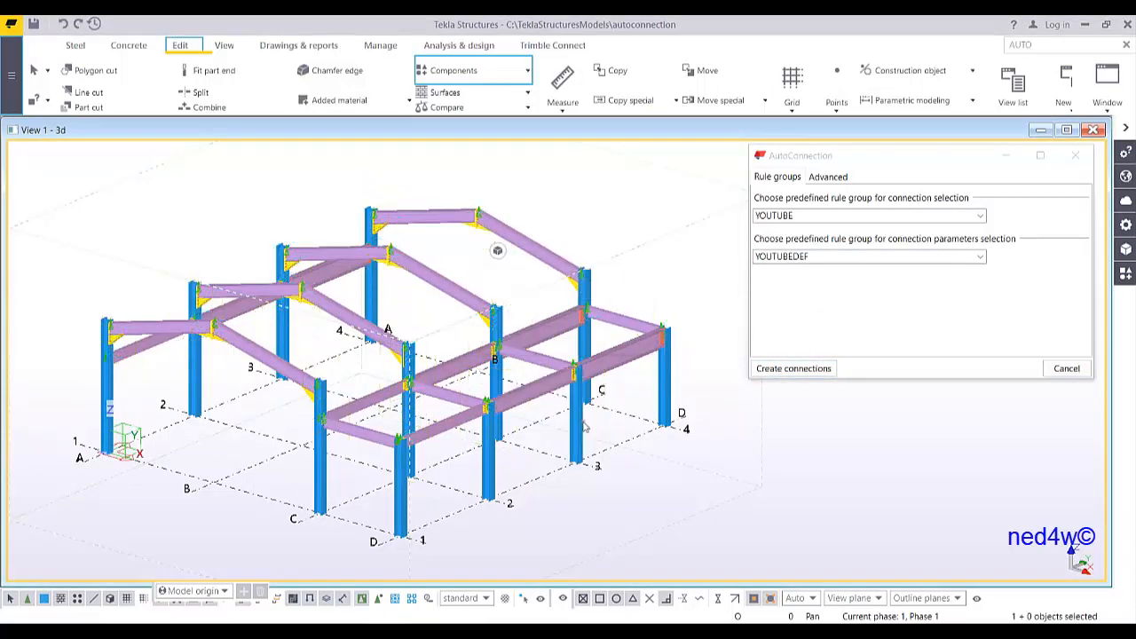
# Zoom in and inspect the created beam-to-column connections in the model
pyautogui.scroll(6, 543, 482)
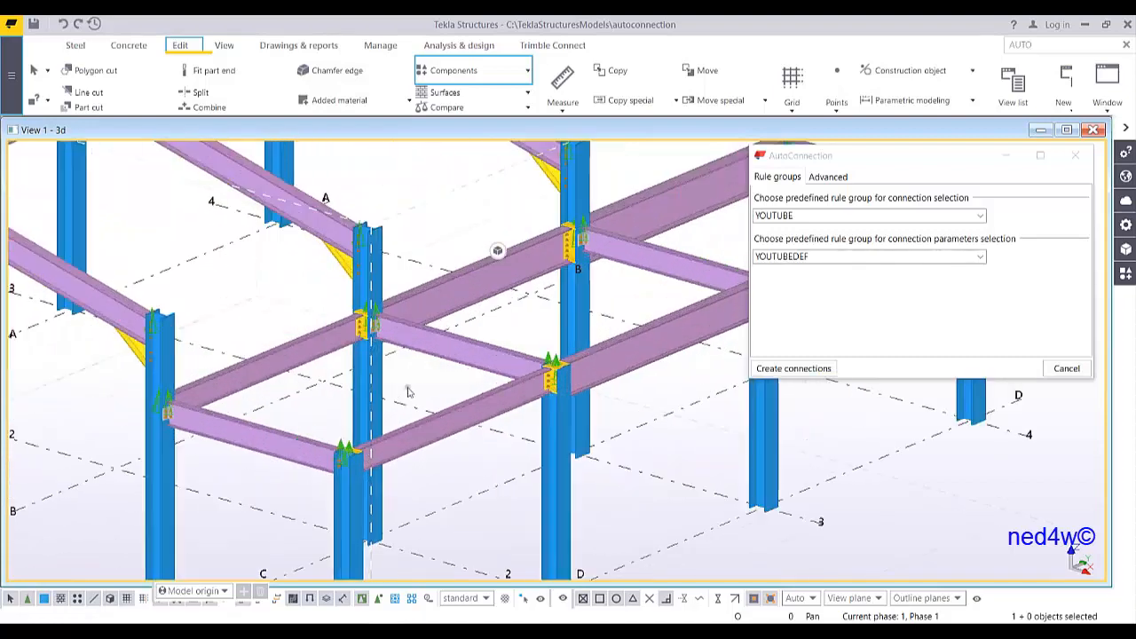
pyautogui.scroll(8, 558, 366)
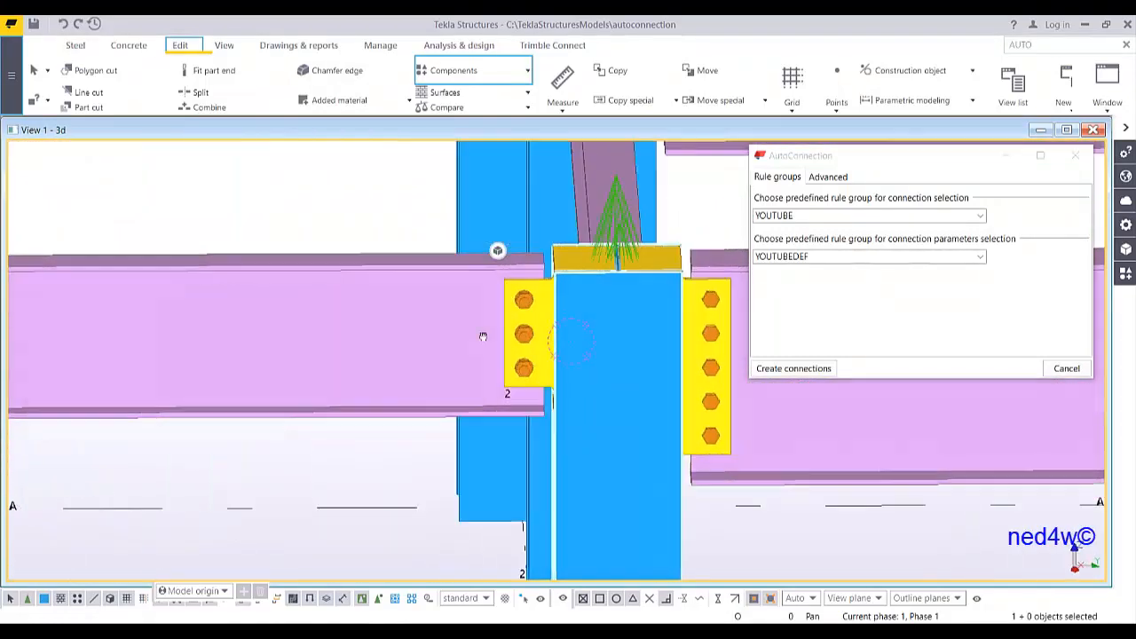
pyautogui.keyDown('ctrl'); pyautogui.moveTo(483, 336); pyautogui.dragTo(626, 332, button='middle'); pyautogui.keyUp('ctrl')
pyautogui.scroll(3, 472, 343)
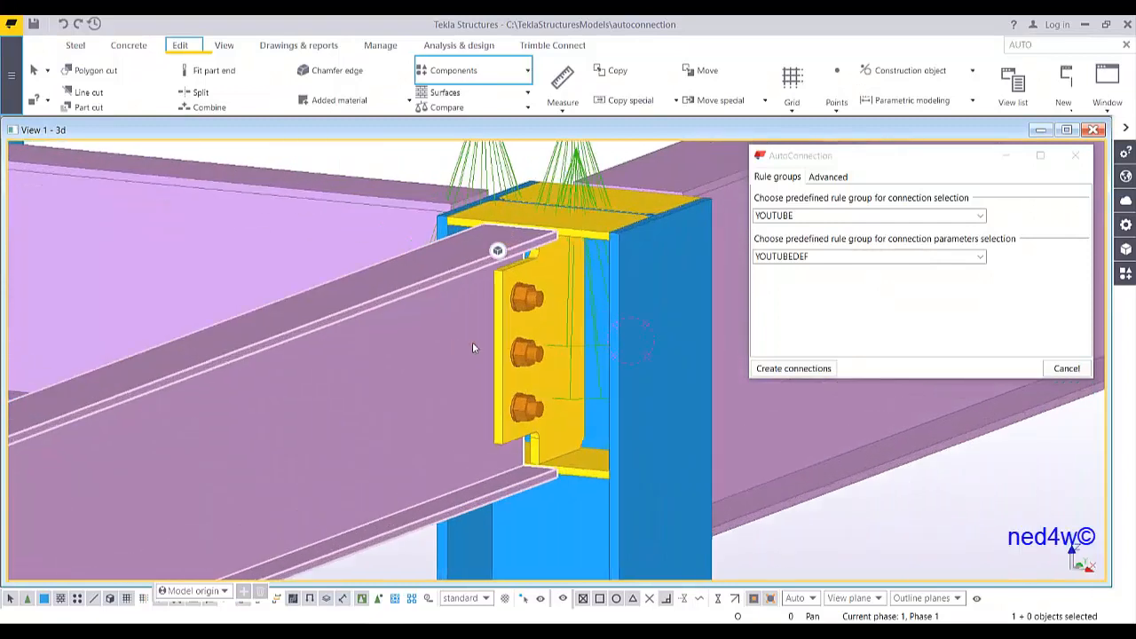
pyautogui.keyDown('ctrl'); pyautogui.moveTo(556, 337); pyautogui.dragTo(366, 352, button='middle'); pyautogui.keyUp('ctrl')
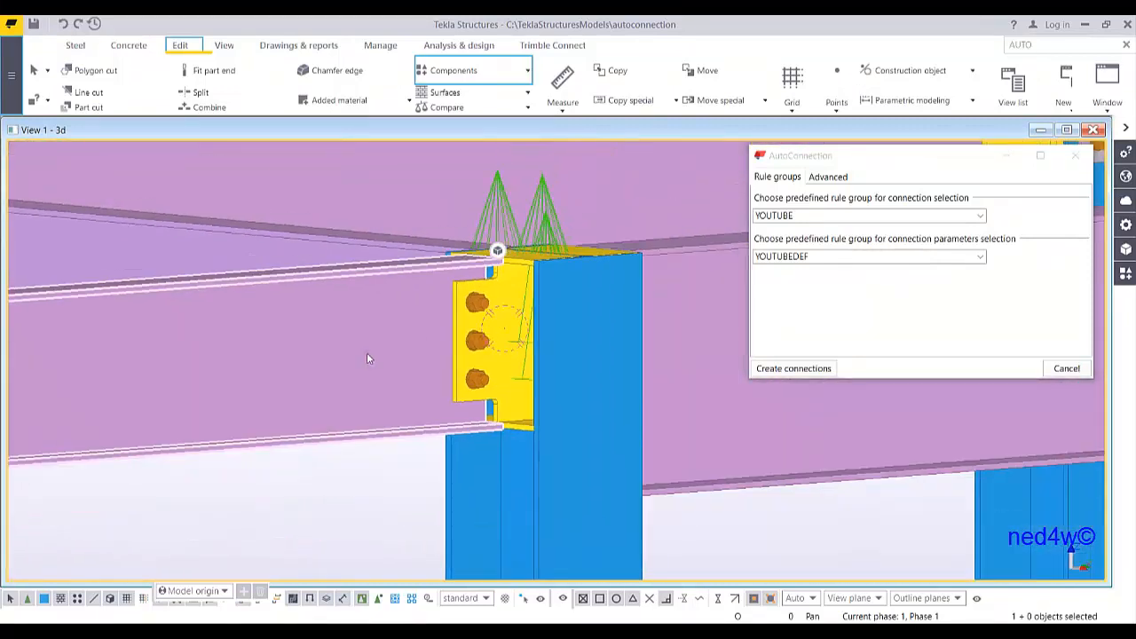
pyautogui.scroll(2, 477, 319)
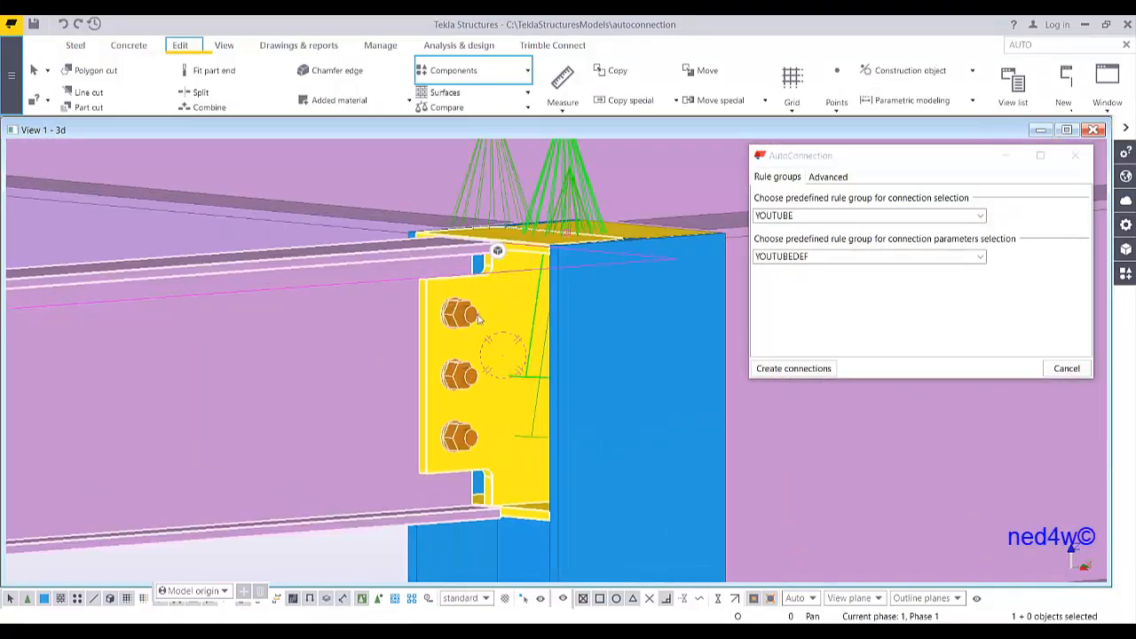
pyautogui.scroll(-4, 487, 377)
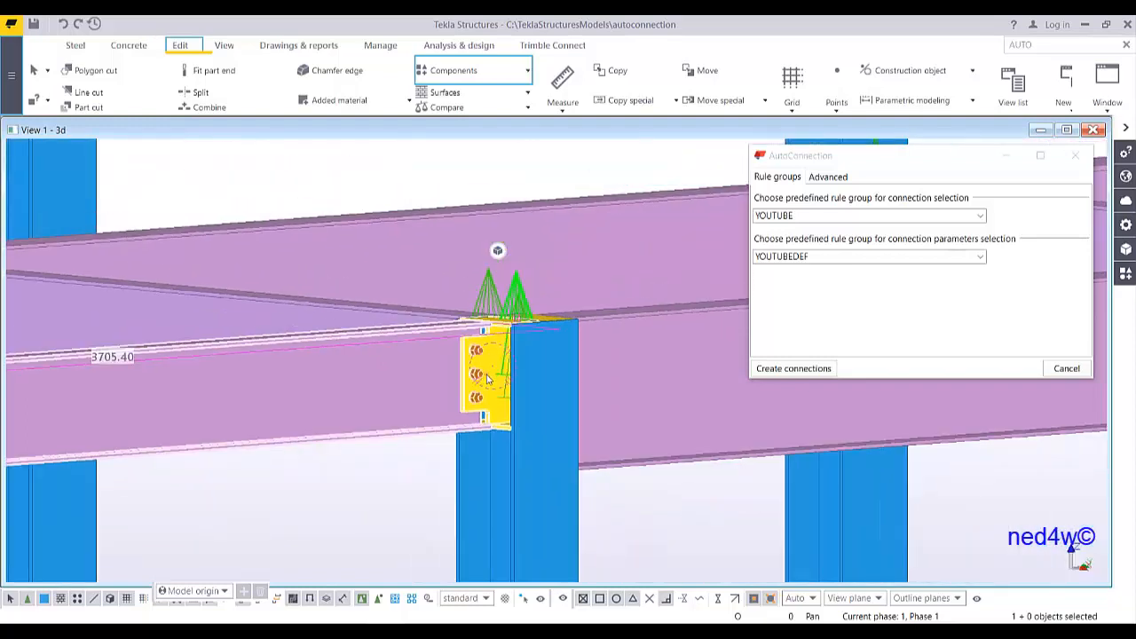
pyautogui.keyDown('ctrl'); pyautogui.moveTo(549, 360); pyautogui.dragTo(437, 292, button='middle'); pyautogui.keyUp('ctrl')
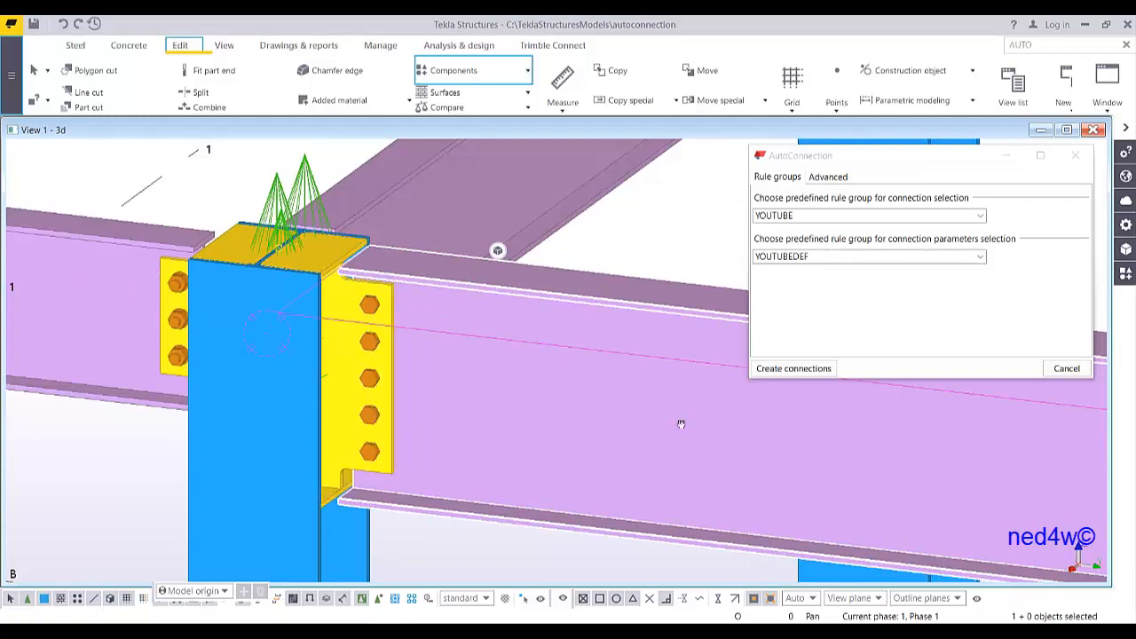
# Orbit and zoom around the column connections to examine the created plates and bolts
pyautogui.scroll(-3, 681, 421)
pyautogui.moveTo(688, 423); pyautogui.dragTo(358, 454, button='middle')
pyautogui.scroll(-2, 741, 444)
pyautogui.moveTo(741, 444); pyautogui.dragTo(123, 308, button='middle')
pyautogui.scroll(4, 546, 379)
pyautogui.keyDown('ctrl'); pyautogui.moveTo(436, 389); pyautogui.dragTo(345, 348, button='middle'); pyautogui.keyUp('ctrl')
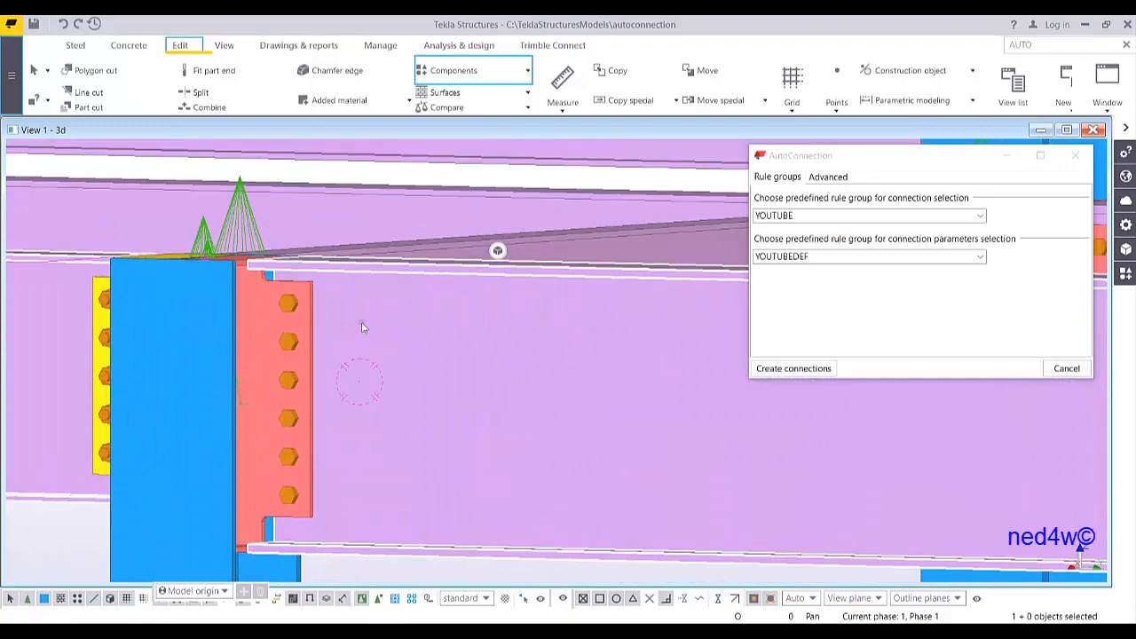
pyautogui.scroll(-5, 284, 408)
pyautogui.scroll(5, 490, 463)
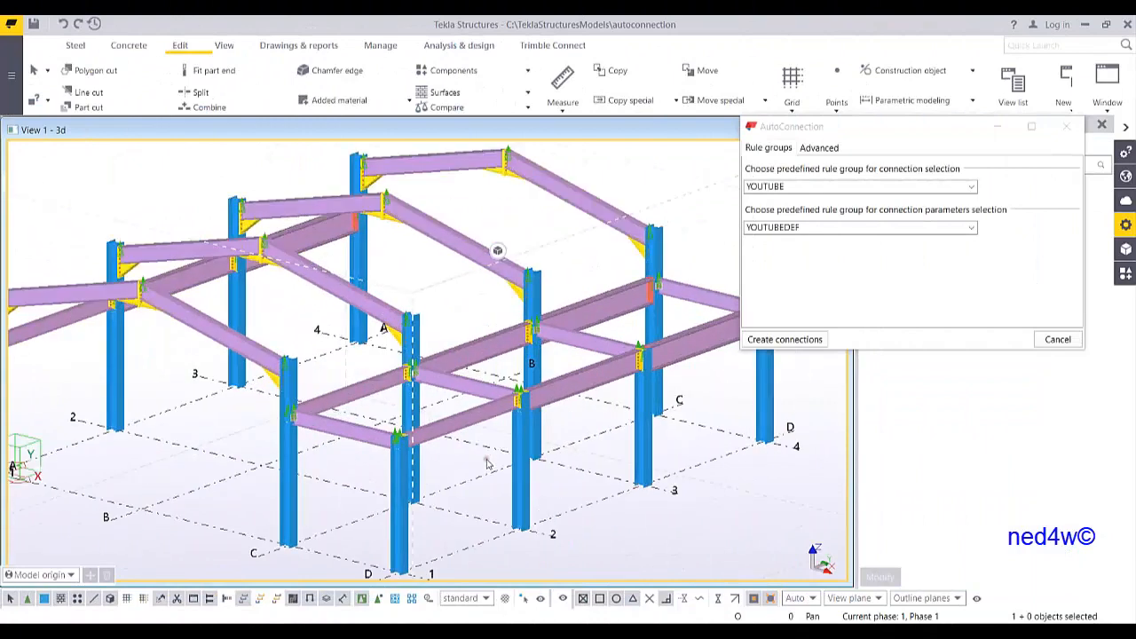
# Change the profile of a first-floor beam between two columns to UB457*191*82
pyautogui.moveTo(497, 421)
pyautogui.keyDown('ctrl'); pyautogui.mouseDown(button='middle')
pyautogui.moveTo(408, 390)
pyautogui.moveTo(421, 409)
pyautogui.moveTo(488, 388)
pyautogui.moveTo(388, 400)
pyautogui.moveTo(347, 369)
pyautogui.moveTo(352, 384)
pyautogui.mouseUp(button='middle'); pyautogui.keyUp('ctrl')
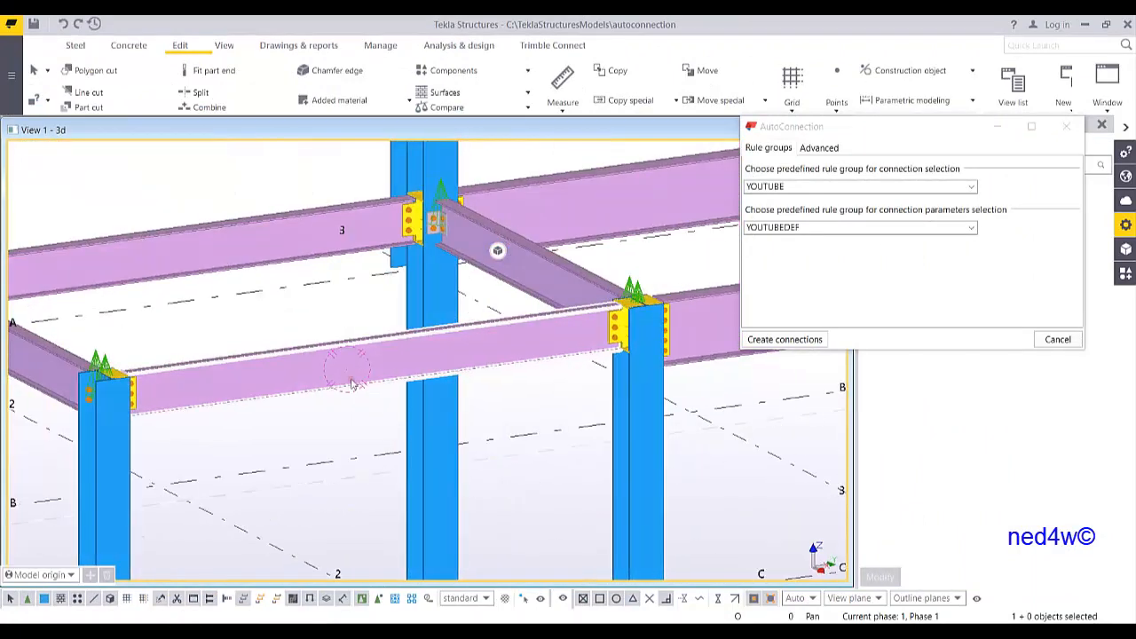
pyautogui.doubleClick(325, 373)
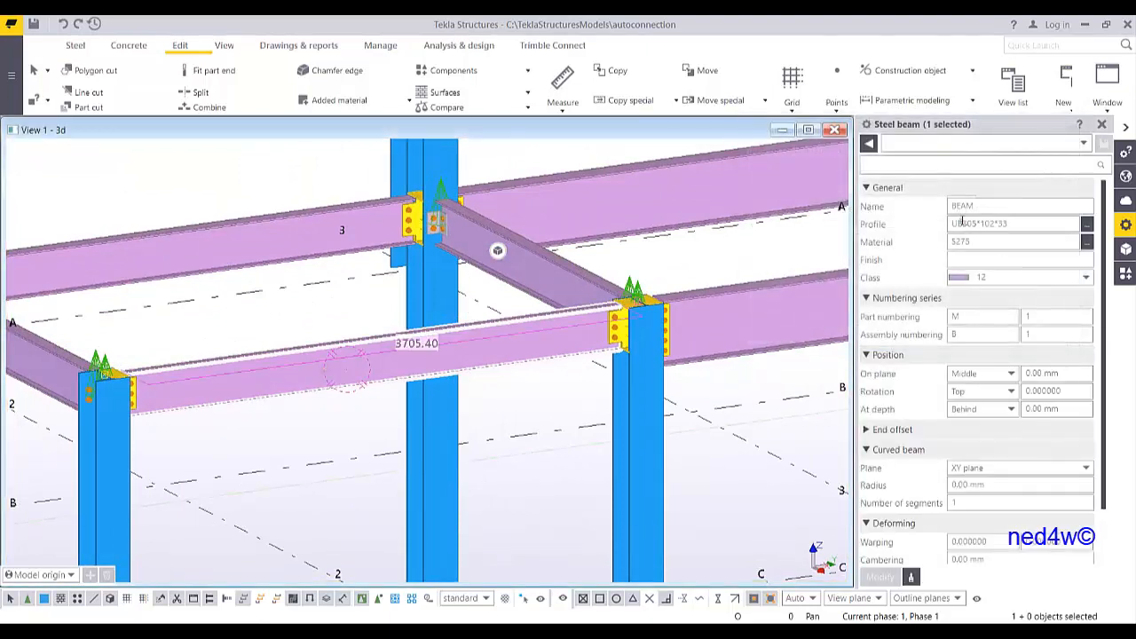
pyautogui.click(1087, 229)
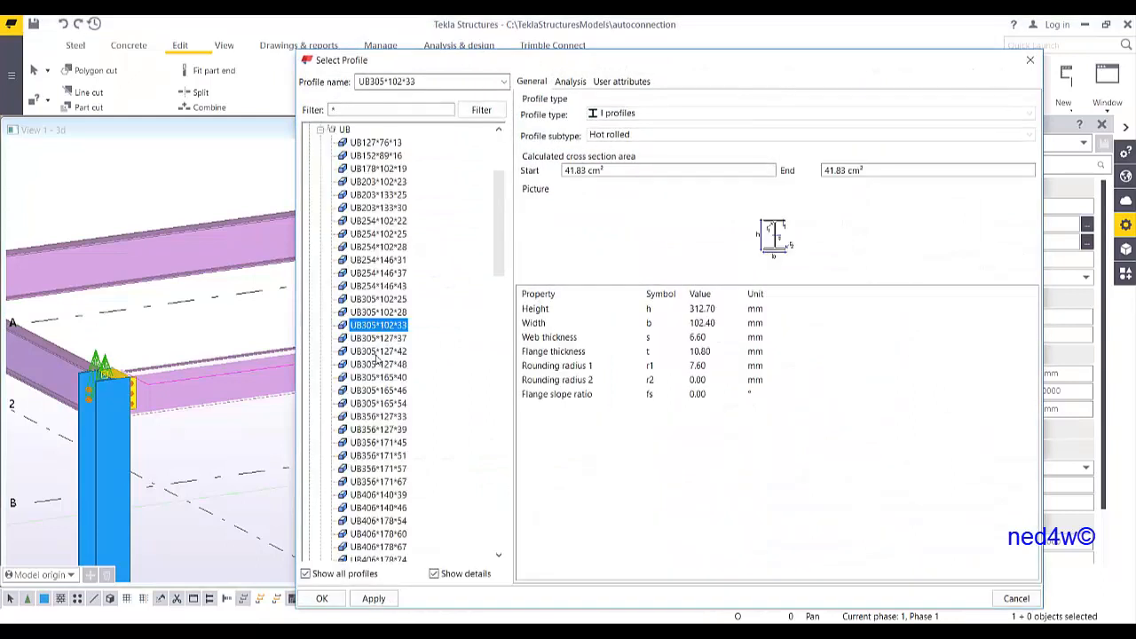
pyautogui.scroll(-4, 395, 463)
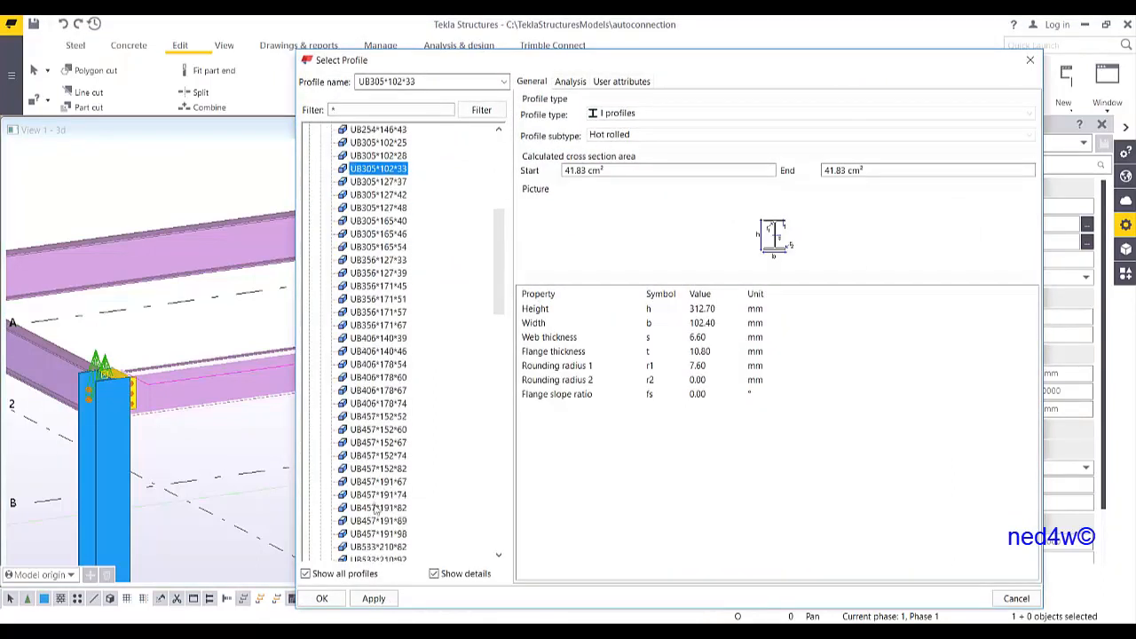
pyautogui.doubleClick(371, 509)
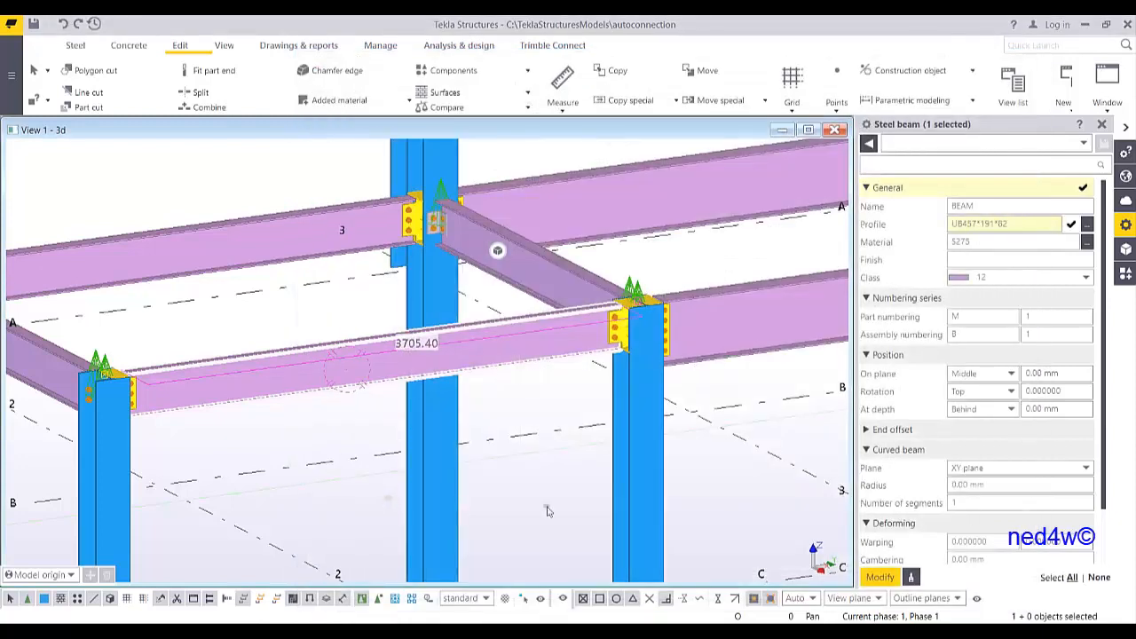
pyautogui.scroll(6, 600, 377)
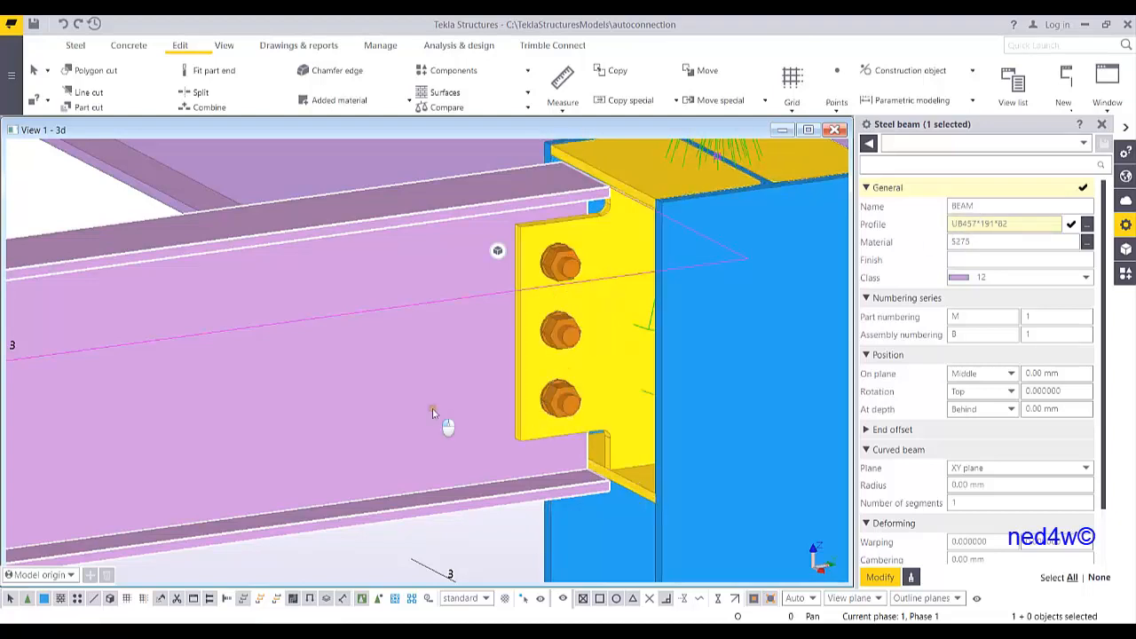
pyautogui.click(880, 577)
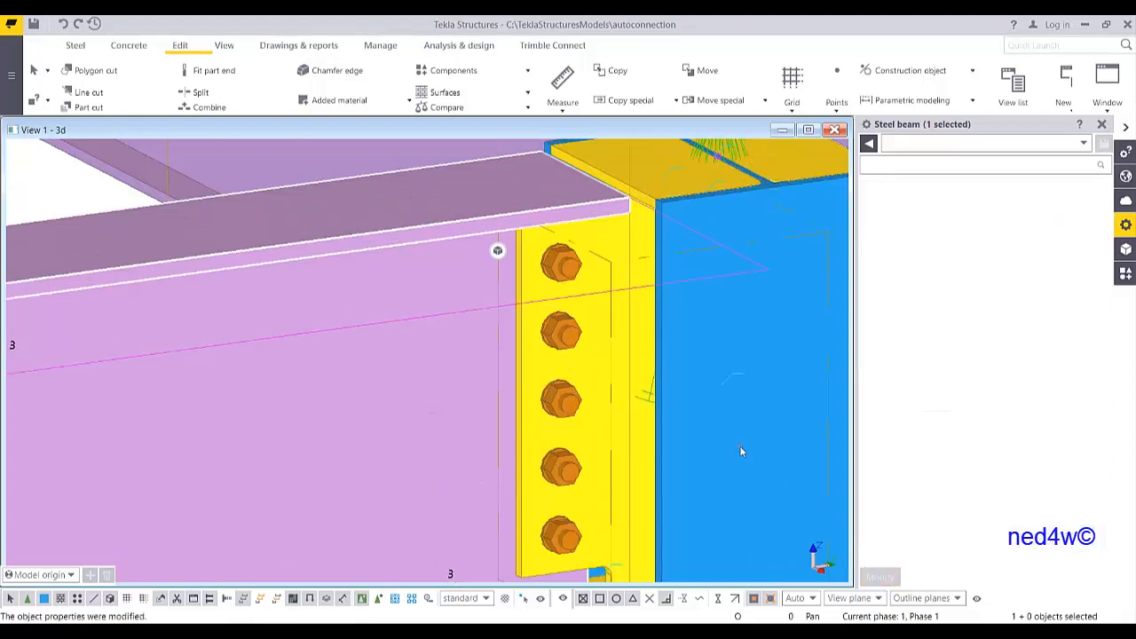
# Change the profile of the adjoining first-floor beam at the corner column to UB305*102*28
pyautogui.scroll(-5, 561, 364)
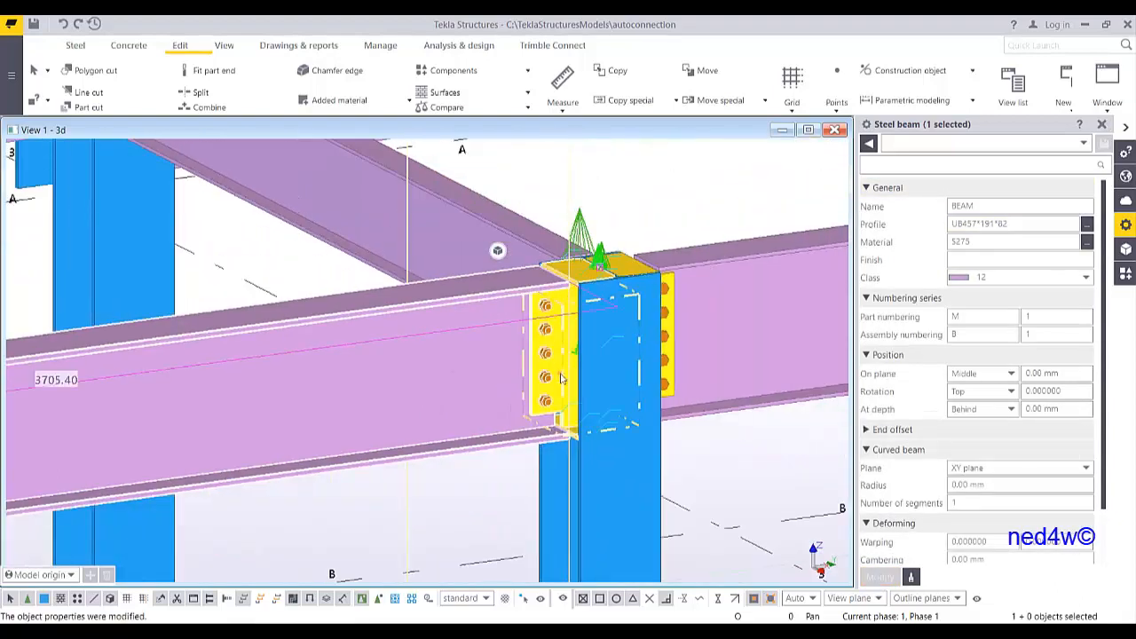
pyautogui.scroll(-6, 552, 380)
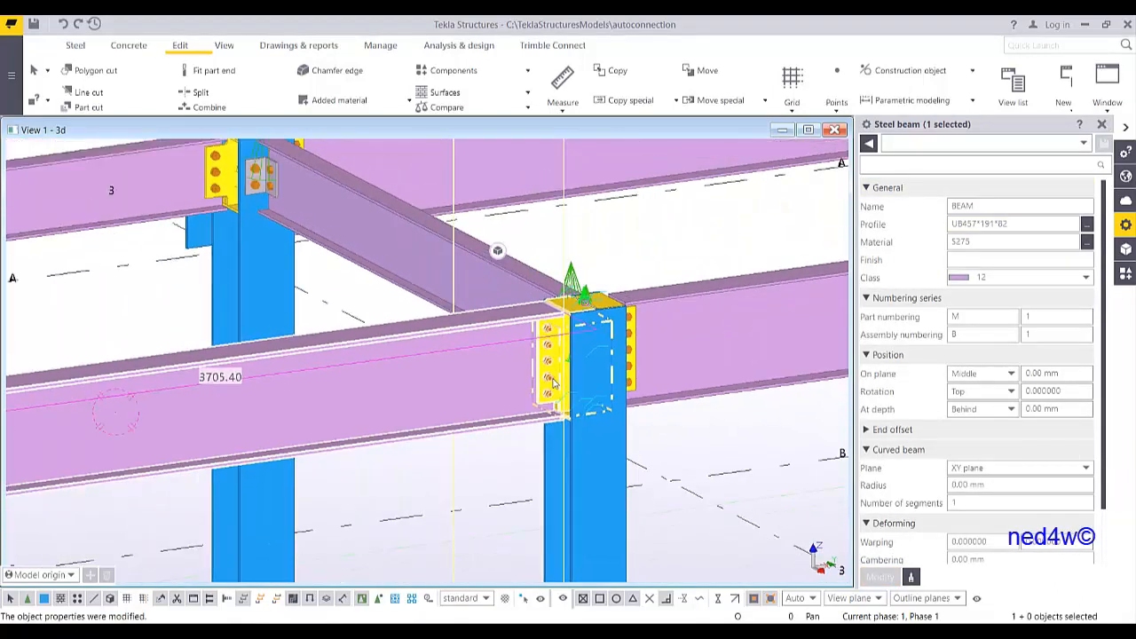
pyautogui.scroll(5, 587, 363)
pyautogui.keyDown('ctrl'); pyautogui.moveTo(587, 360); pyautogui.dragTo(533, 370, button='middle'); pyautogui.keyUp('ctrl')
pyautogui.scroll(2, 552, 357)
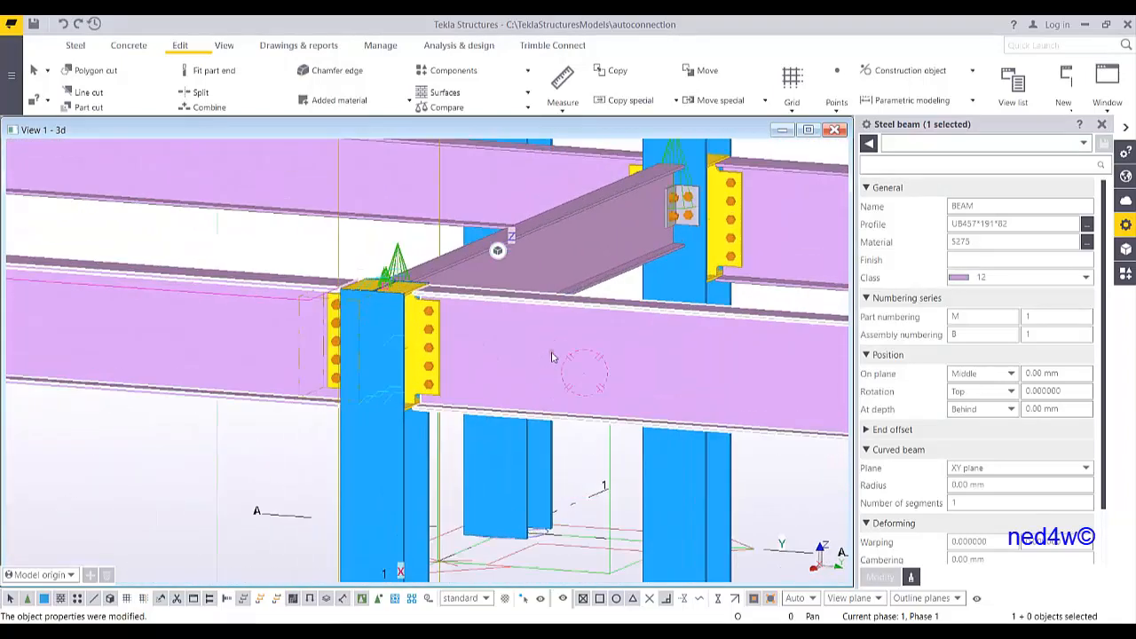
pyautogui.click(554, 356)
pyautogui.click(1087, 227)
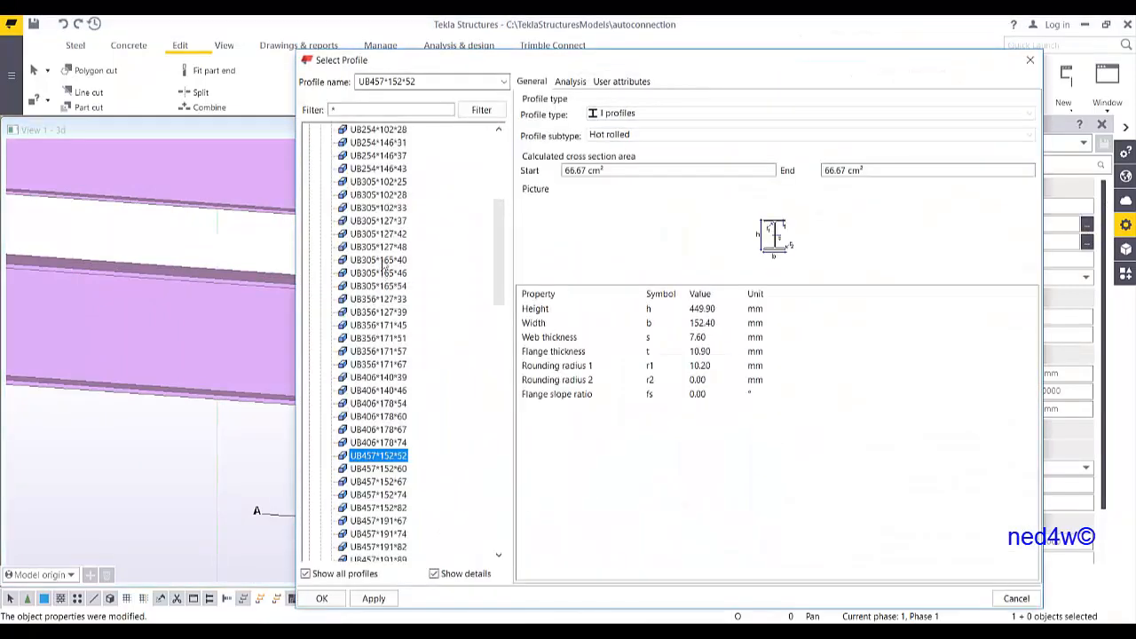
pyautogui.doubleClick(377, 194)
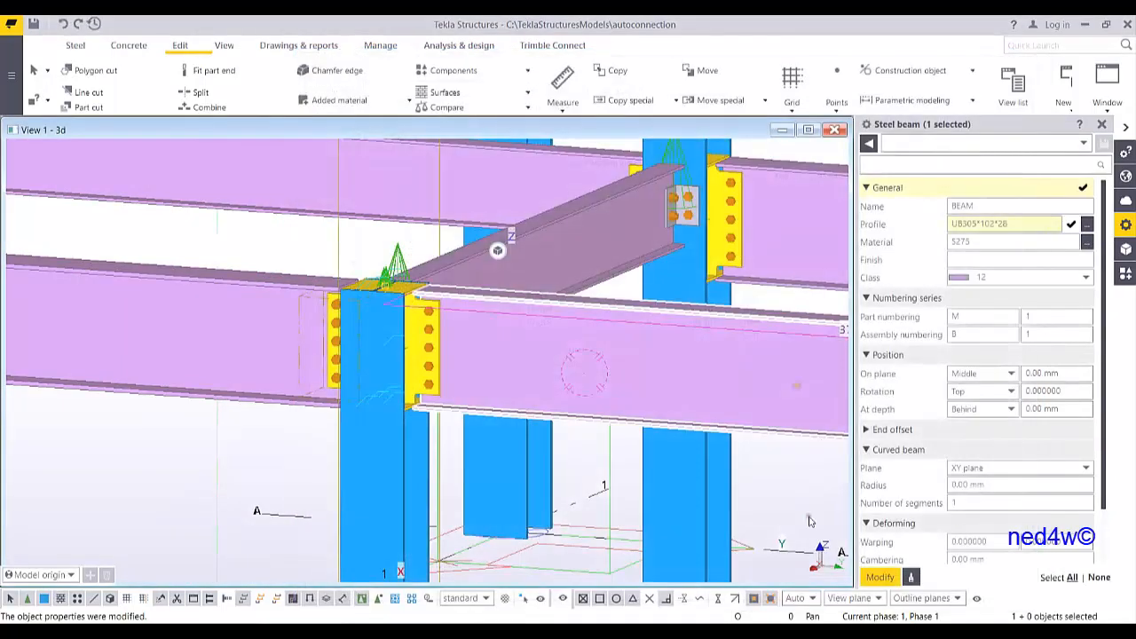
pyautogui.click(880, 577)
# Inspect the updated beam-to-column connections and close the AutoConnection dialog
pyautogui.scroll(1, 466, 350)
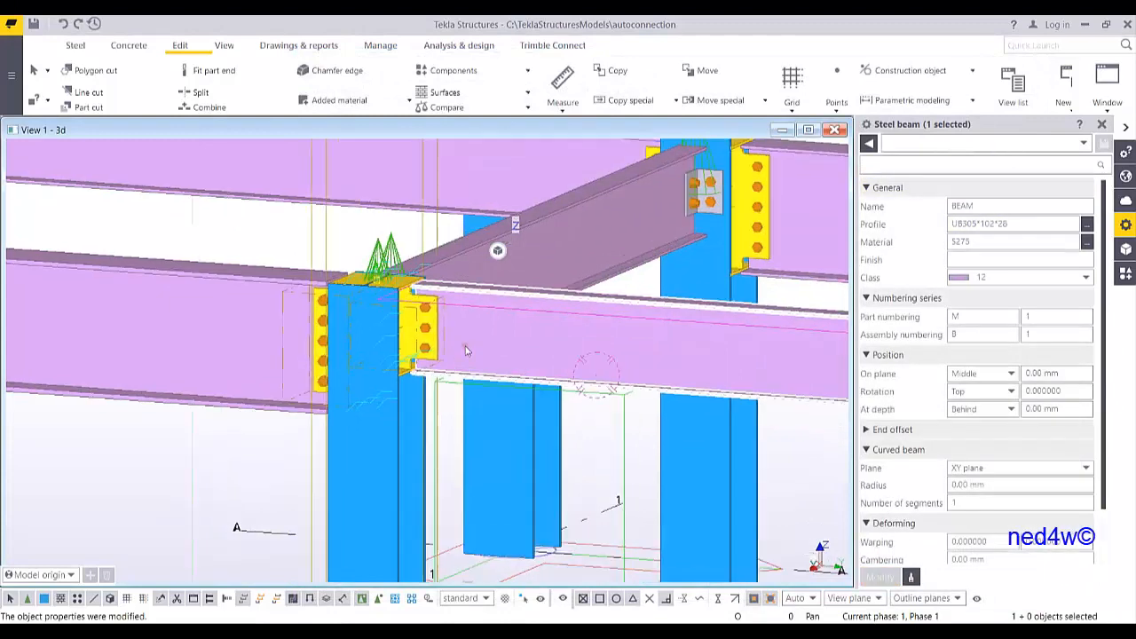
pyautogui.scroll(3, 466, 350)
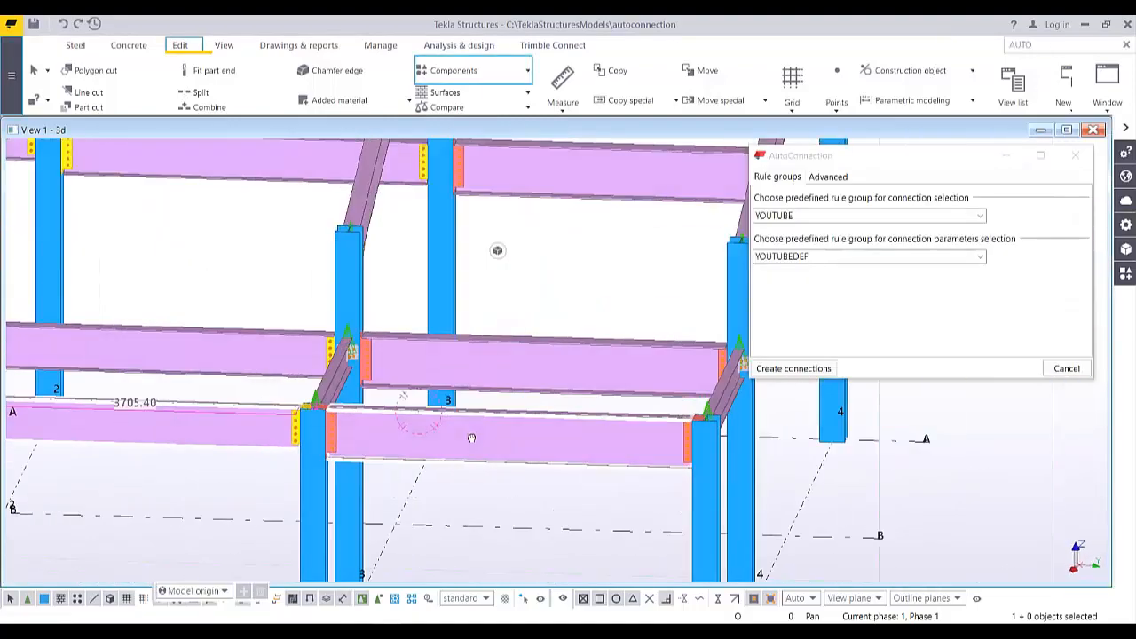
pyautogui.scroll(-5, 544, 377)
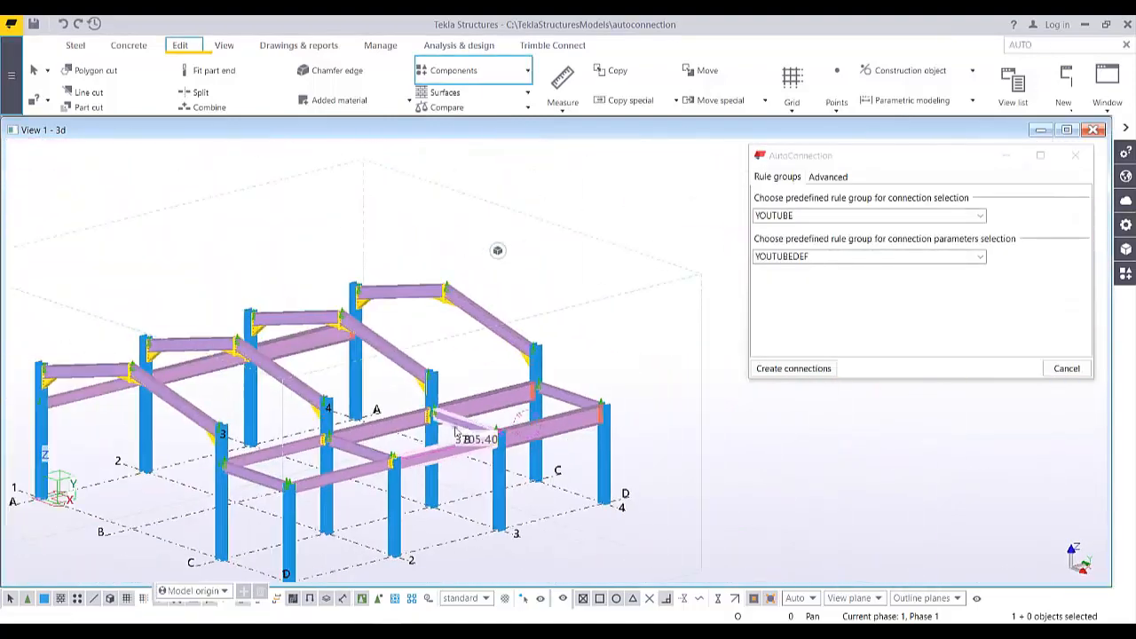
pyautogui.scroll(2, 544, 377)
pyautogui.keyDown('ctrl'); pyautogui.moveTo(544, 377); pyautogui.dragTo(559, 338, button='middle'); pyautogui.keyUp('ctrl')
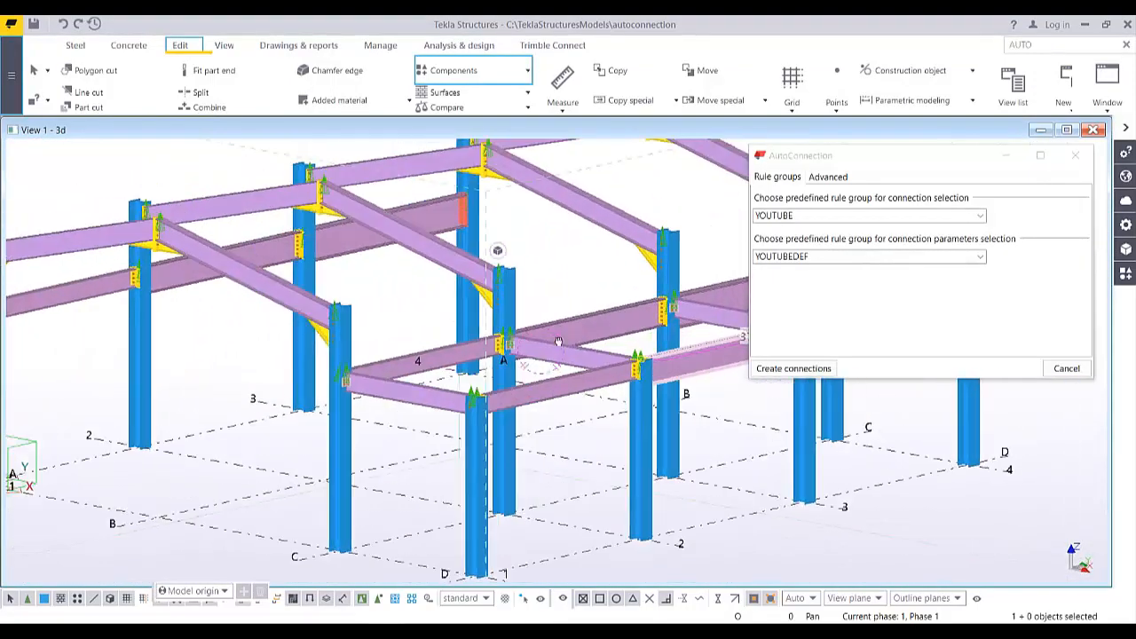
pyautogui.scroll(-4, 559, 338)
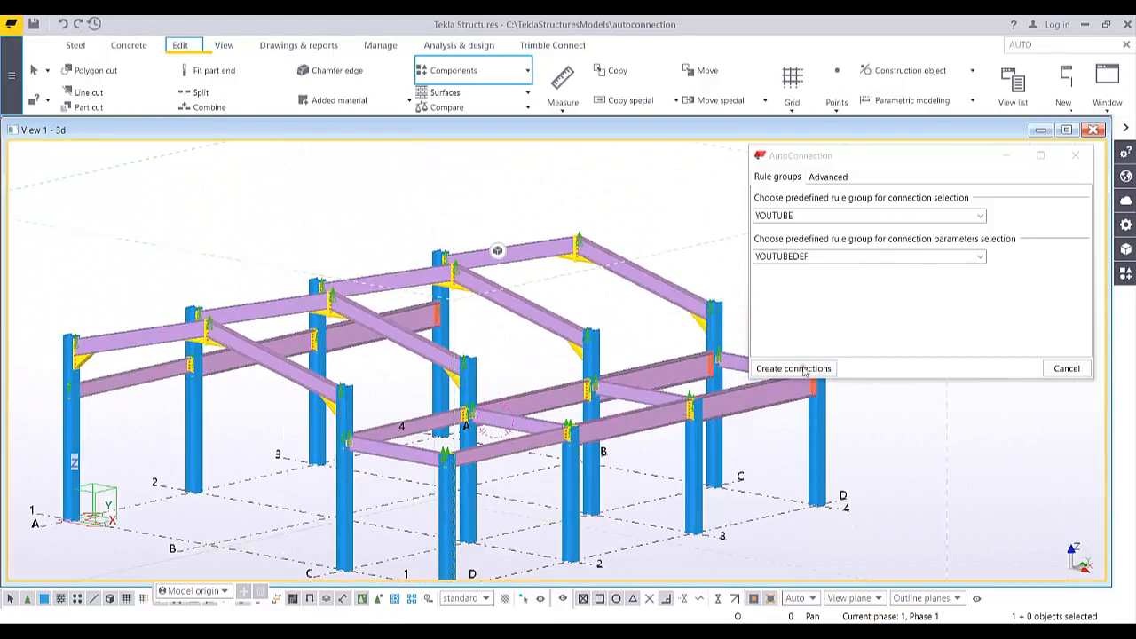
pyautogui.click(1064, 371)
pyautogui.moveTo(765, 313); pyautogui.dragTo(953, 302, button='middle')
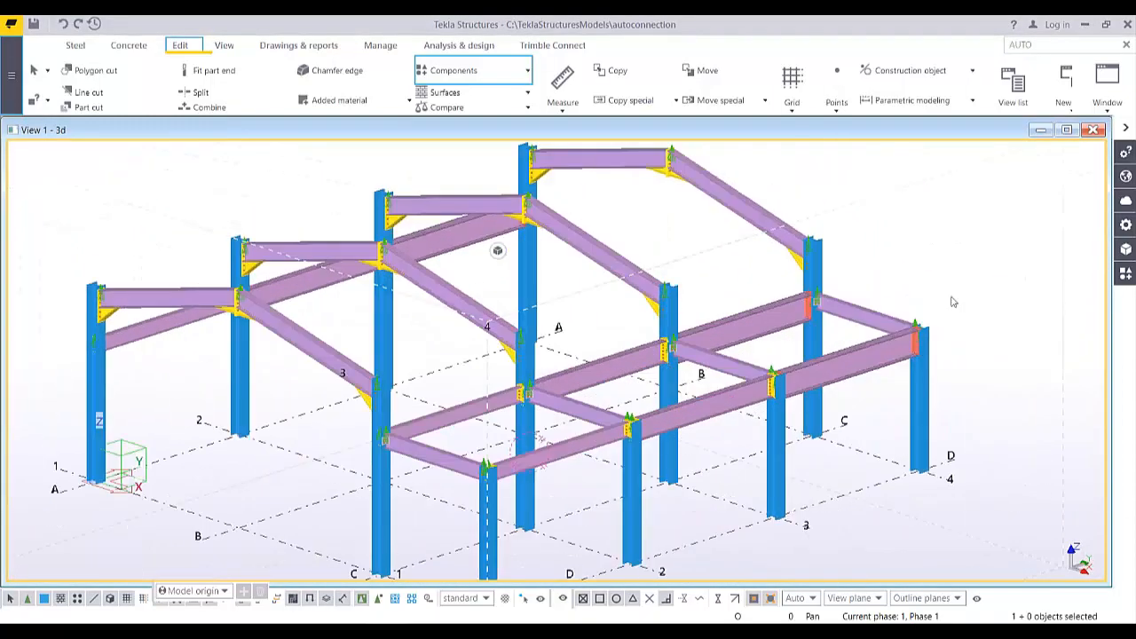